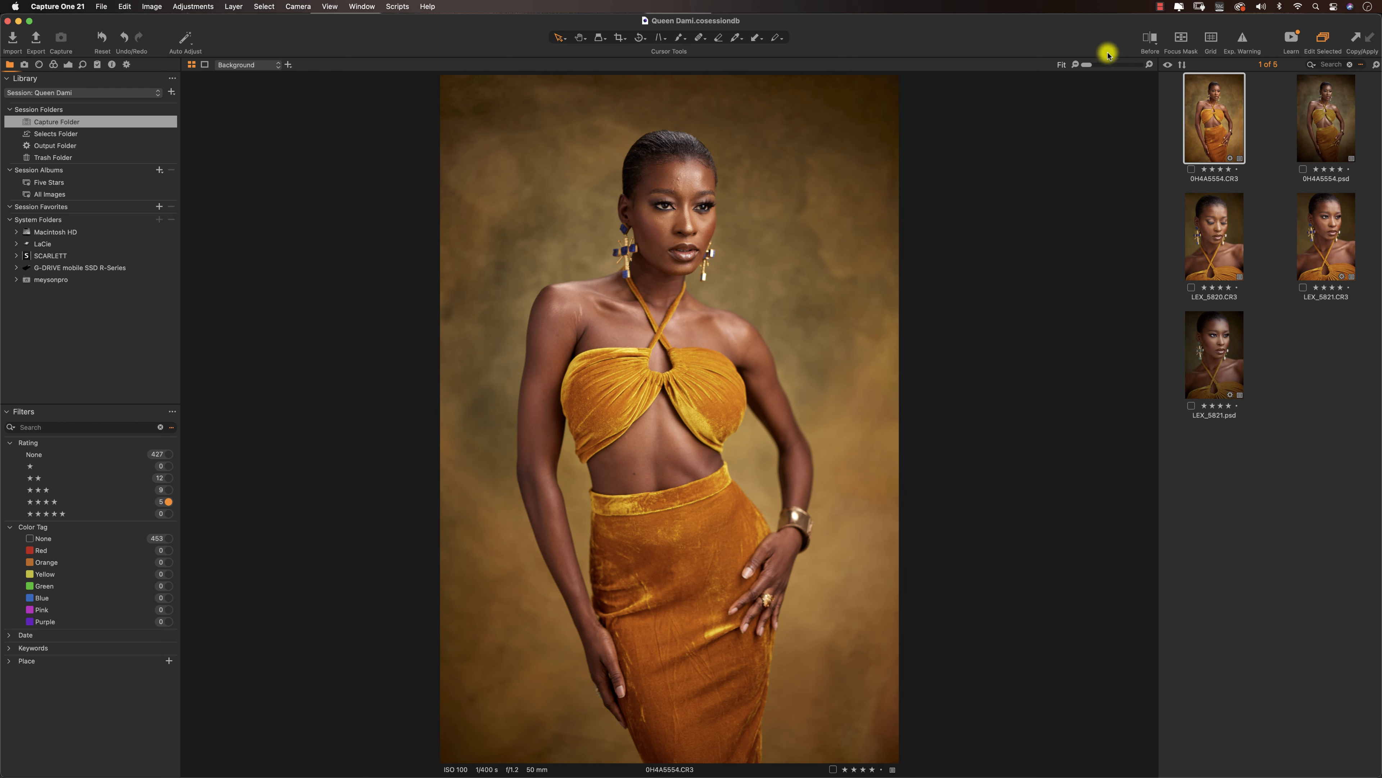
# Compare the raw portrait 0H4A5554.CR3 with its retouched PSD and with its own unadjusted version.
pyautogui.click(68, 64)
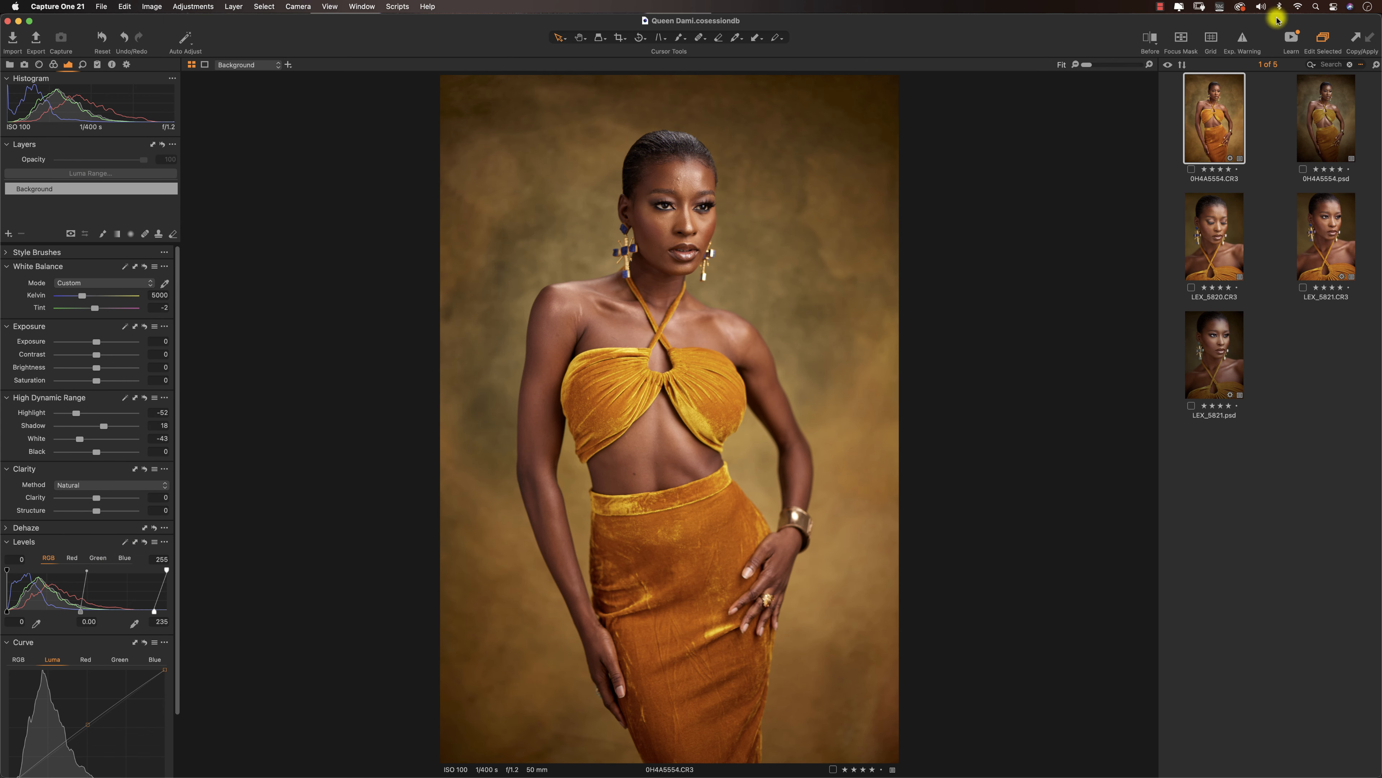
pyautogui.click(1318, 141)
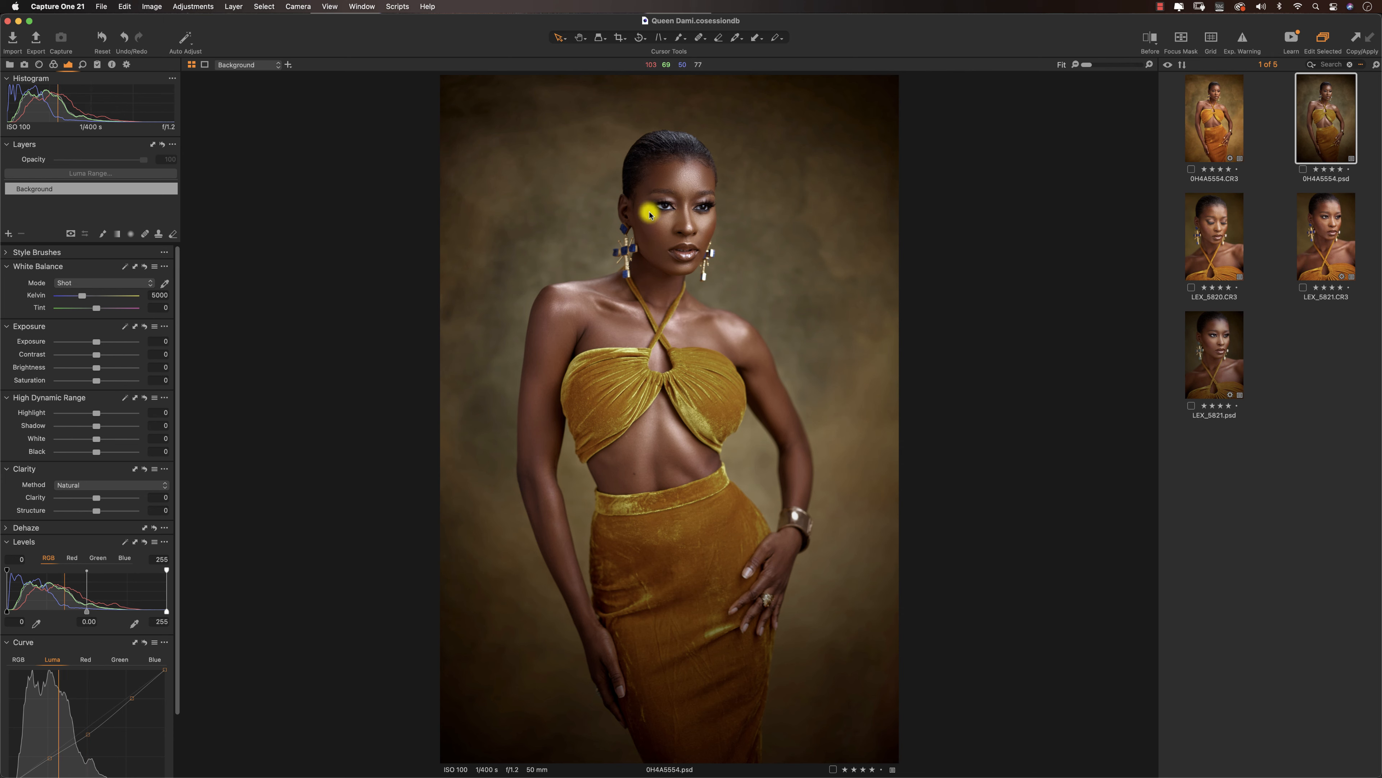
pyautogui.click(1217, 129)
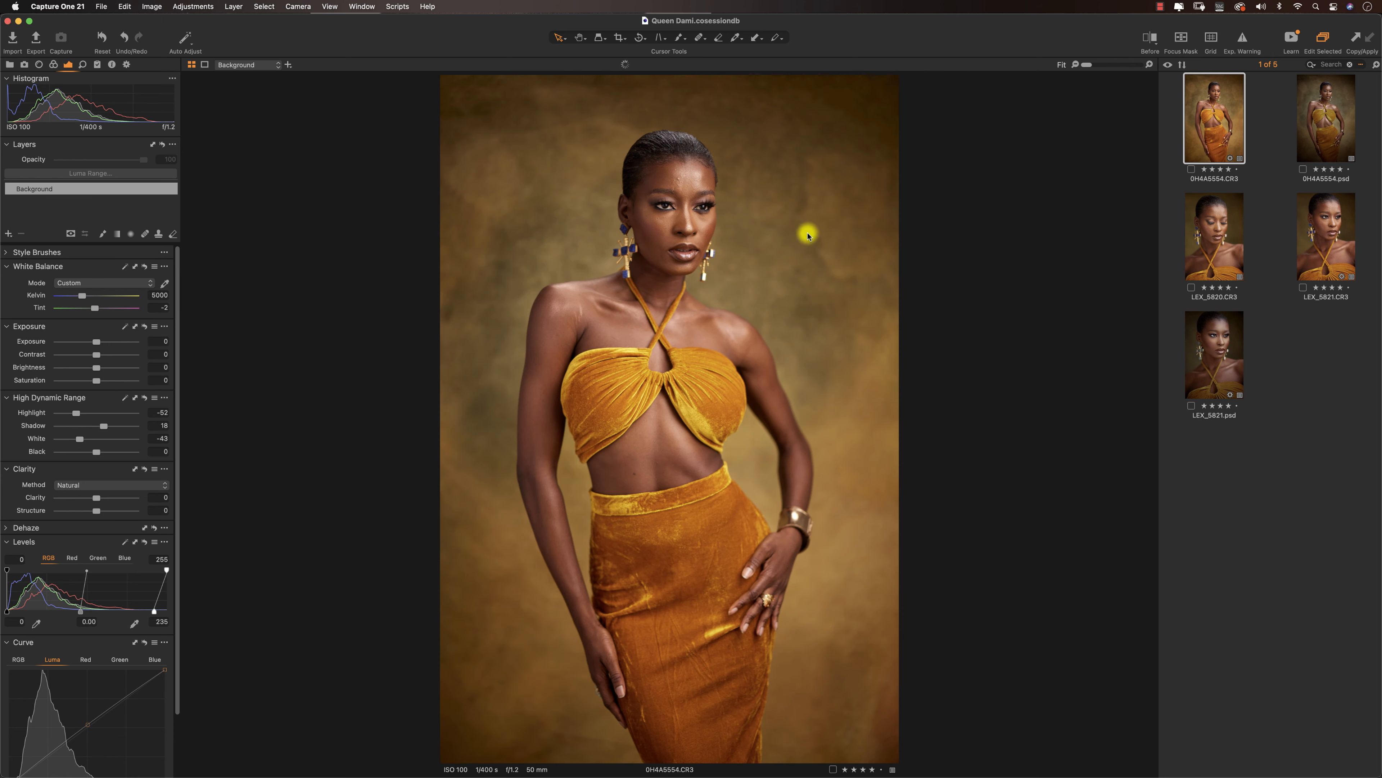
pyautogui.click(1150, 39)
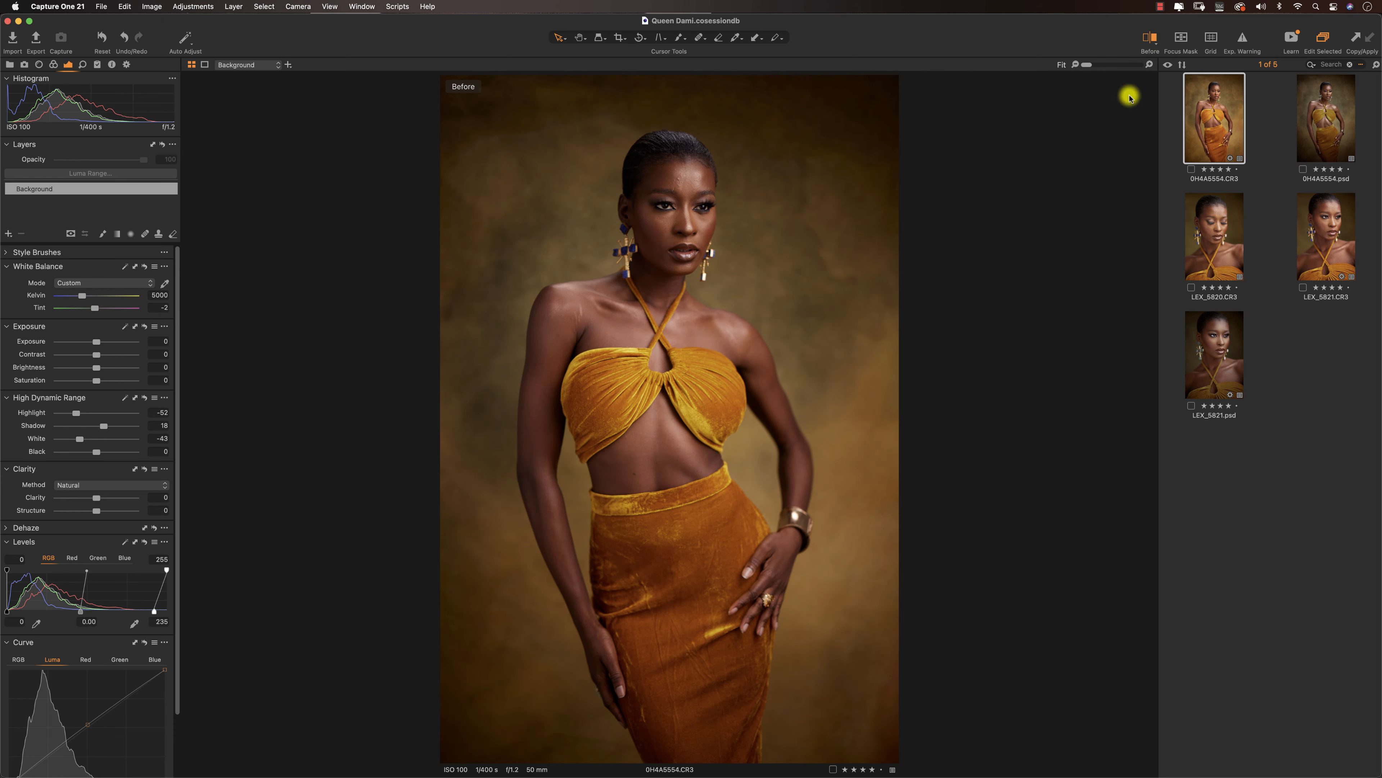
pyautogui.click(1149, 39)
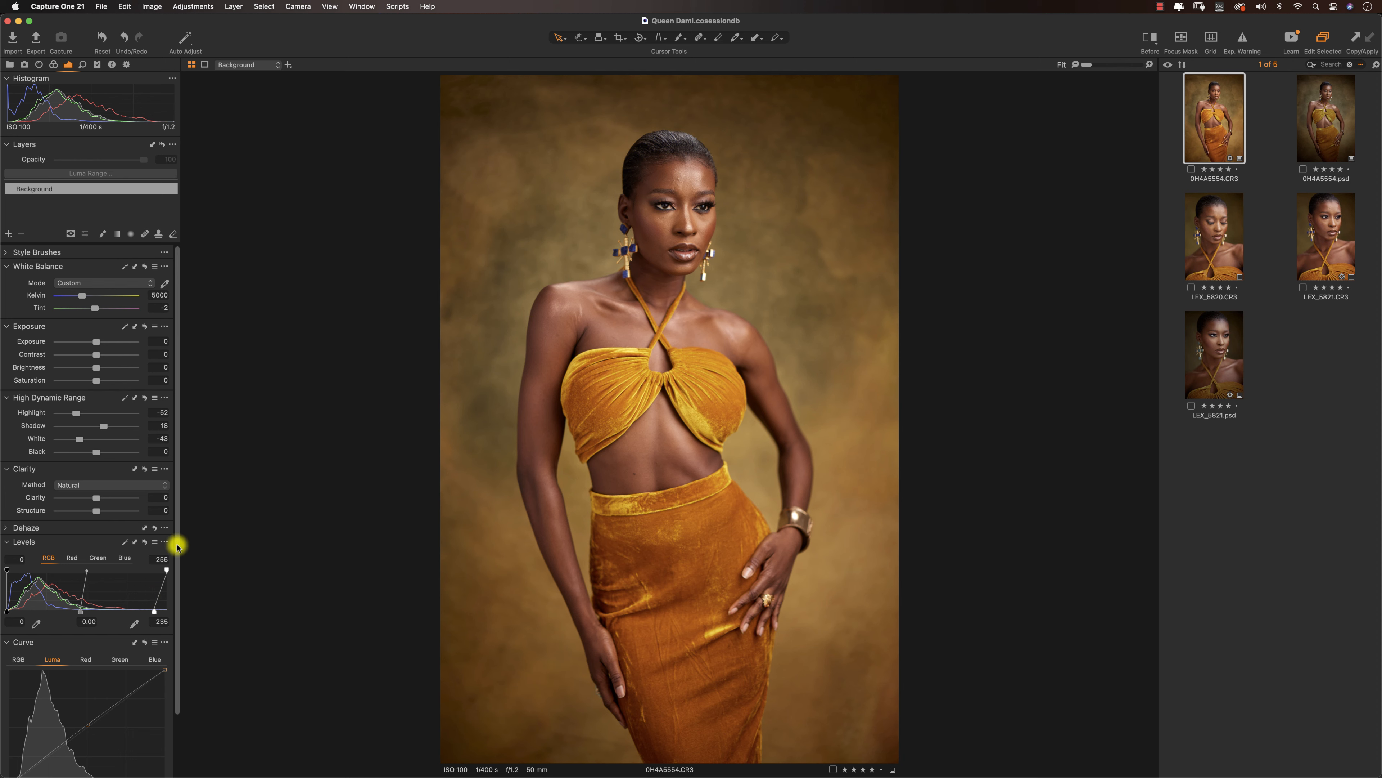
# Preview the raw portrait without its Levels adjustment and examine the skin on the face up close.
pyautogui.click(145, 542)
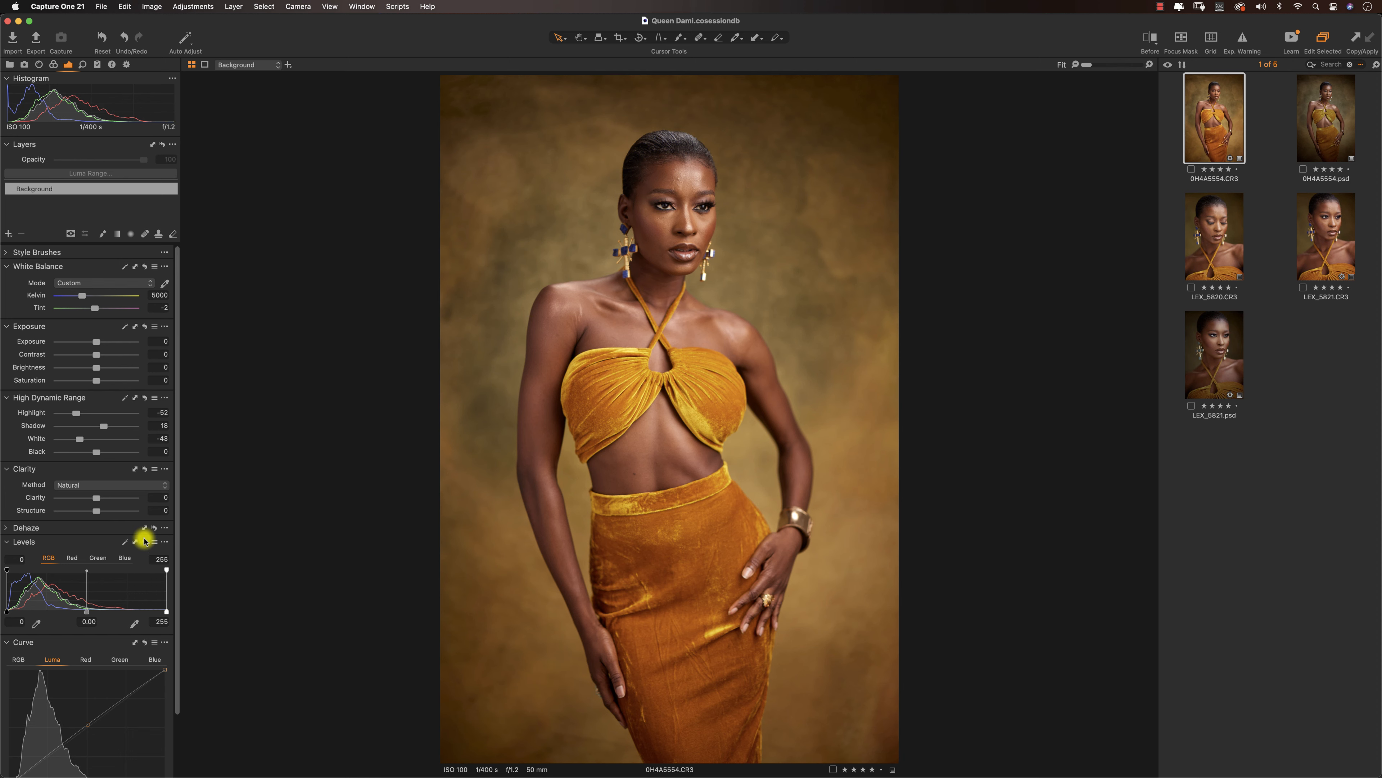
pyautogui.keyDown('alt'); pyautogui.click(145, 541); pyautogui.keyUp('alt')
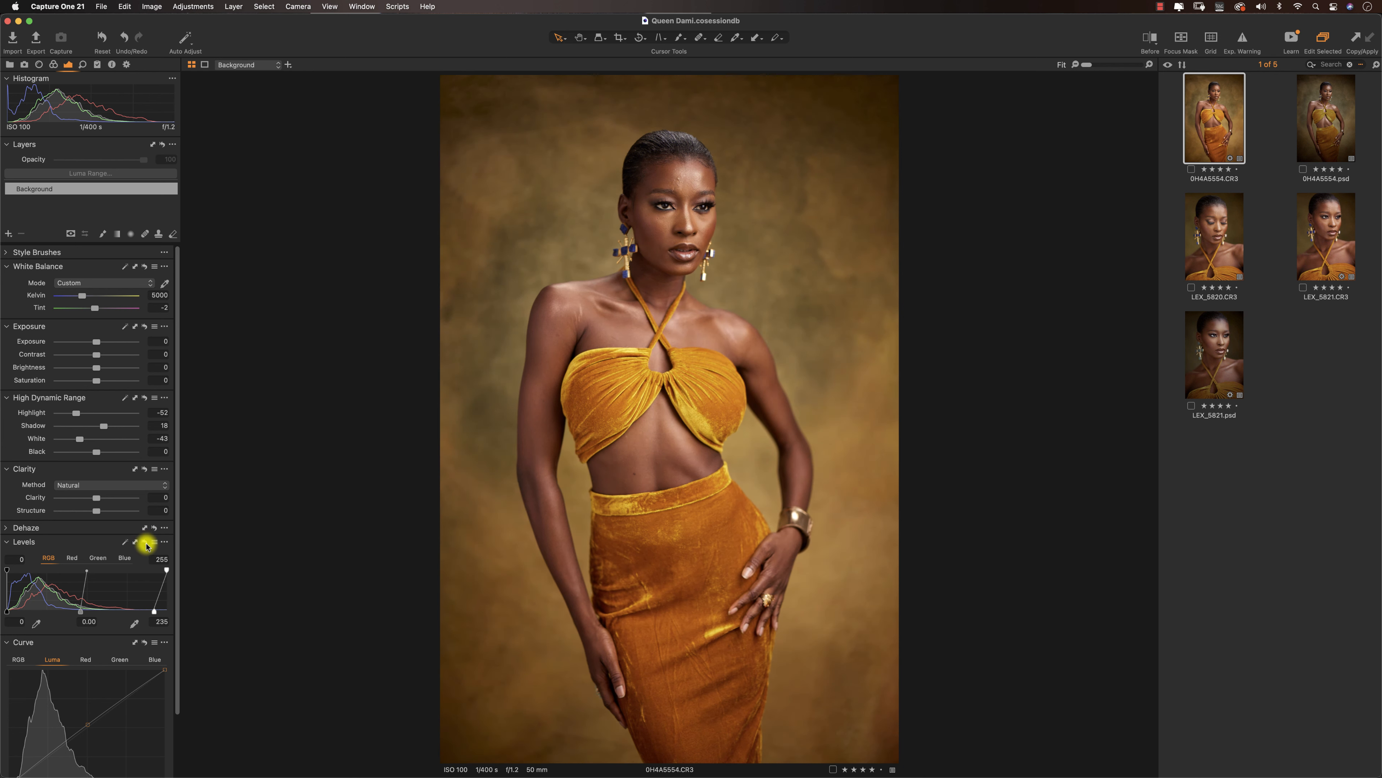
pyautogui.keyDown('alt'); pyautogui.click(145, 542); pyautogui.keyUp('alt')
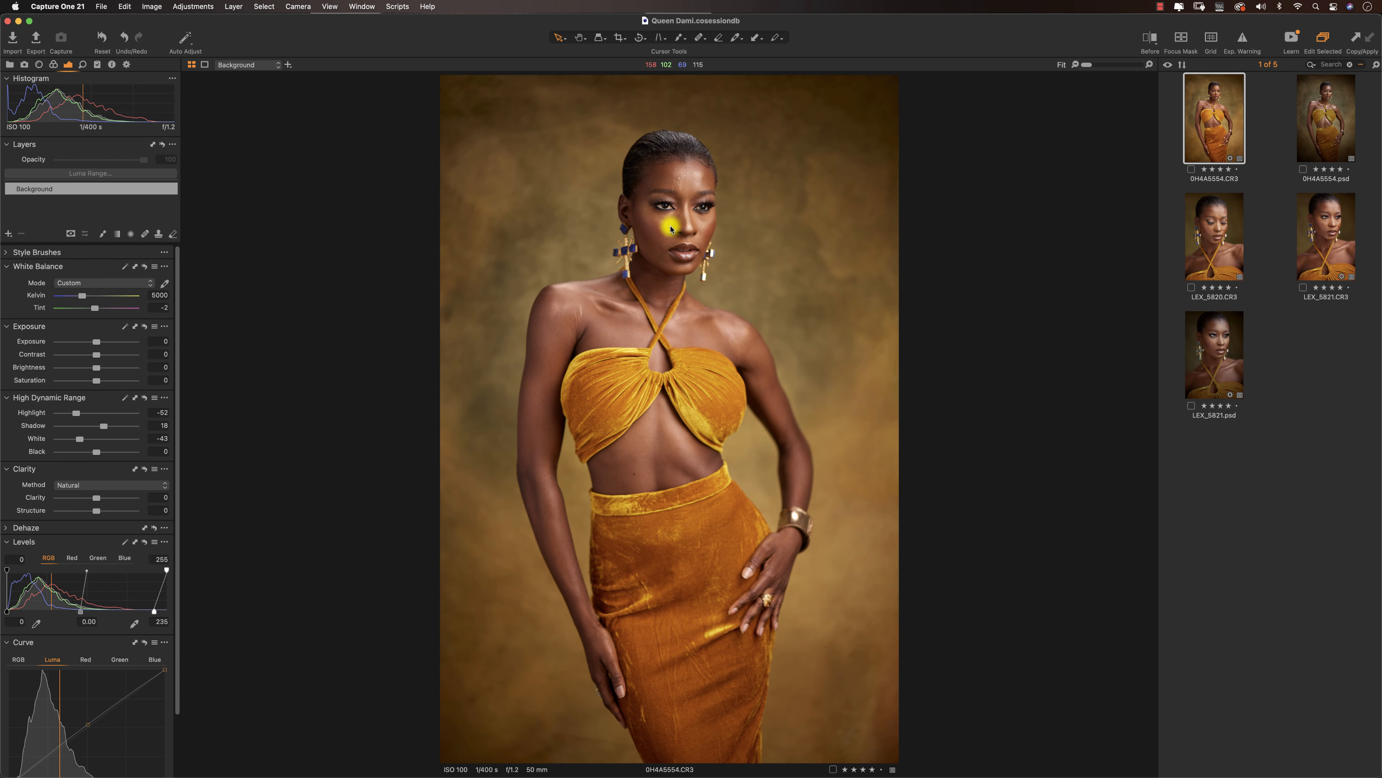
pyautogui.scroll(5, 672, 229)
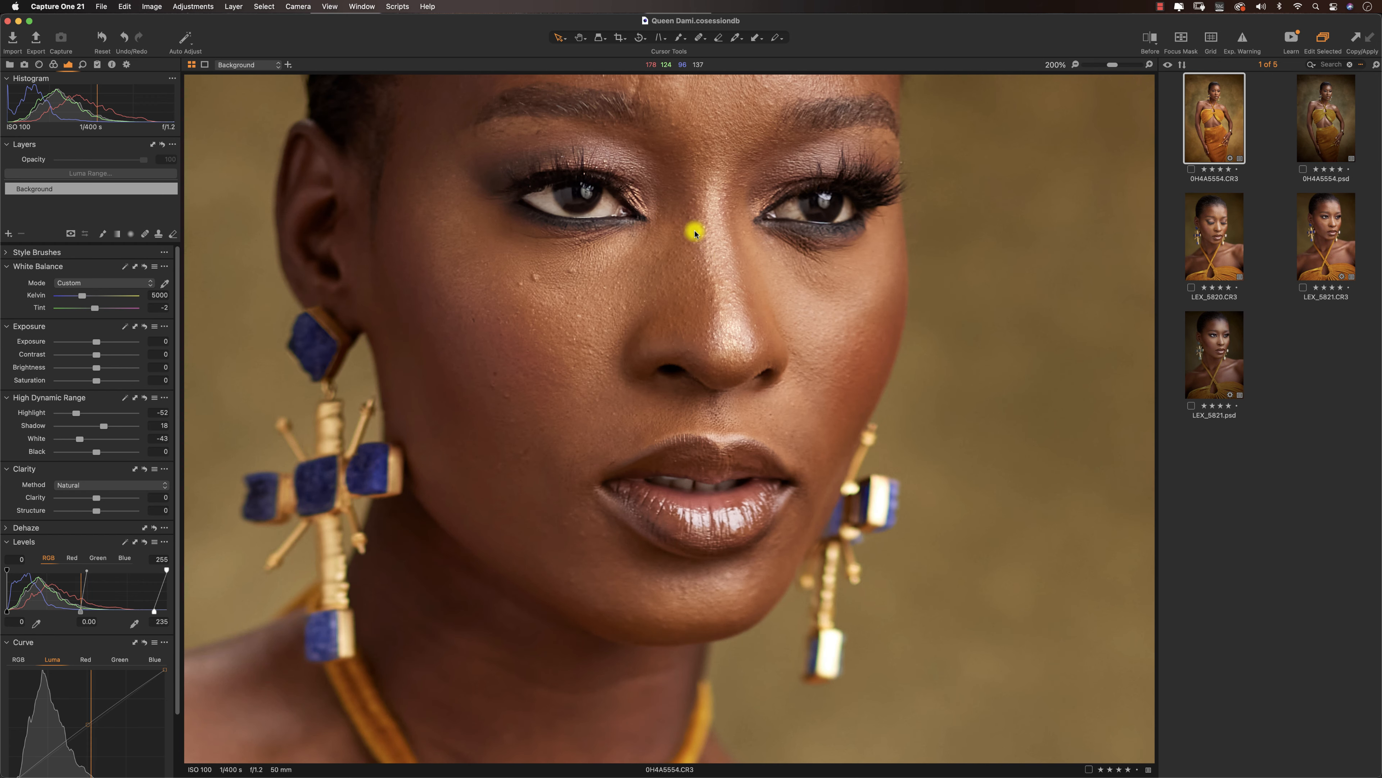
pyautogui.scroll(-5, 728, 316)
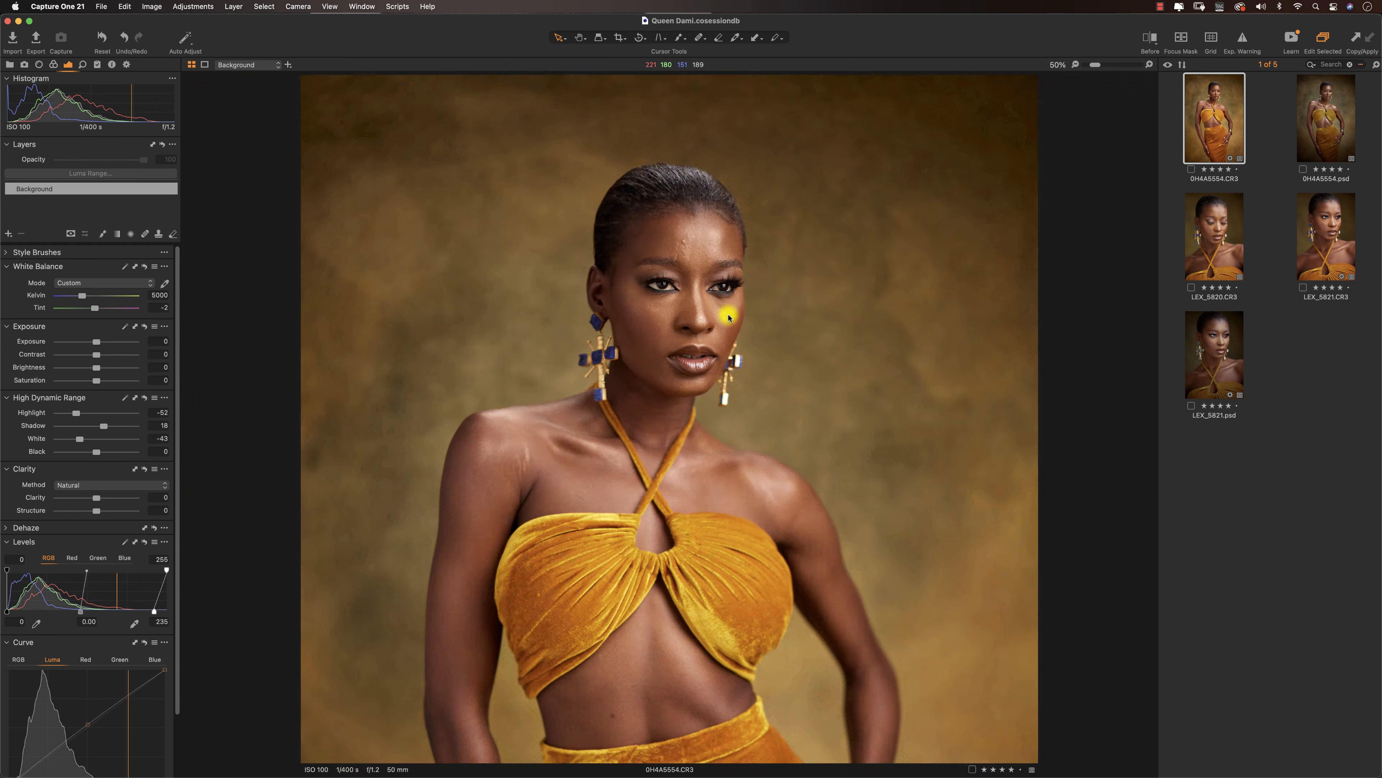
pyautogui.scroll(-2, 728, 316)
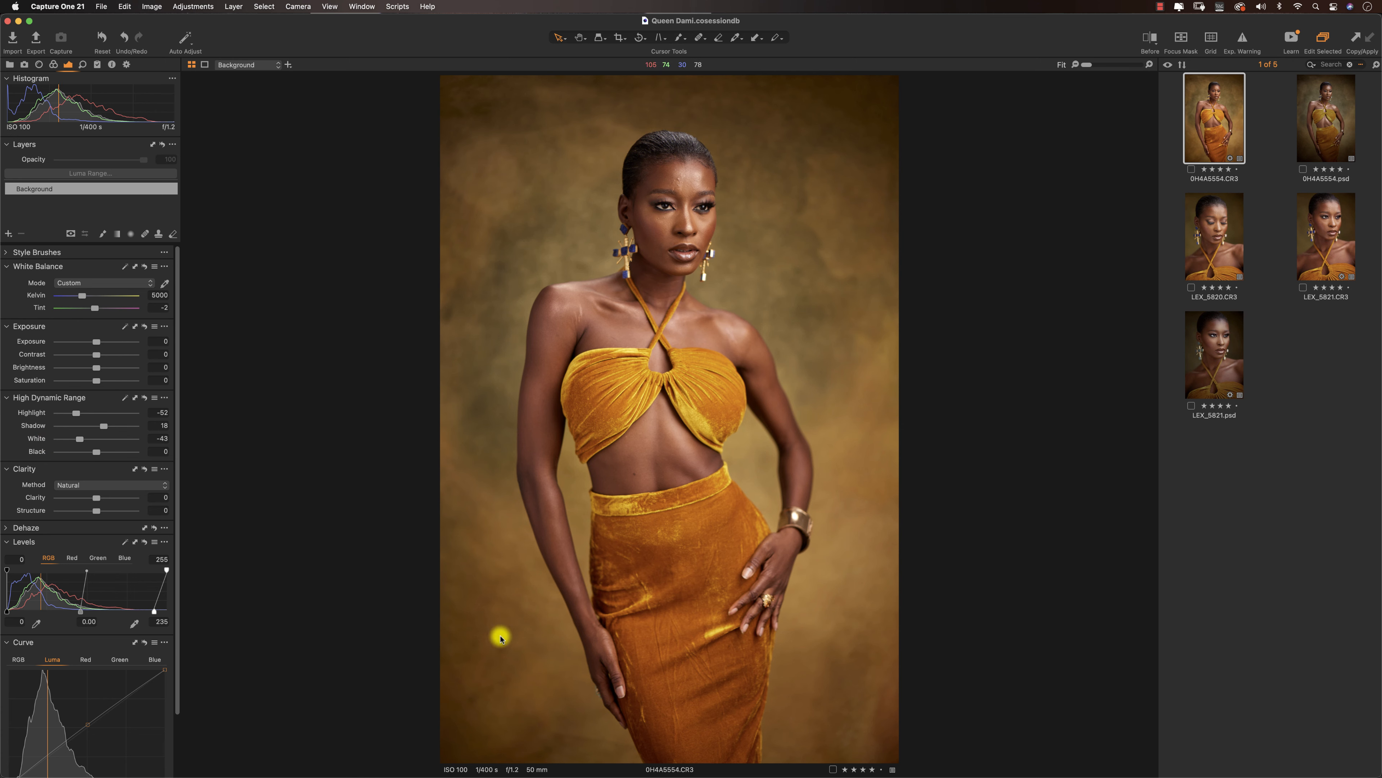
# Try darkening the midtones with the Luma curve to judge its effect on the portrait, and undo the change.
pyautogui.scroll(-2, 140, 717)
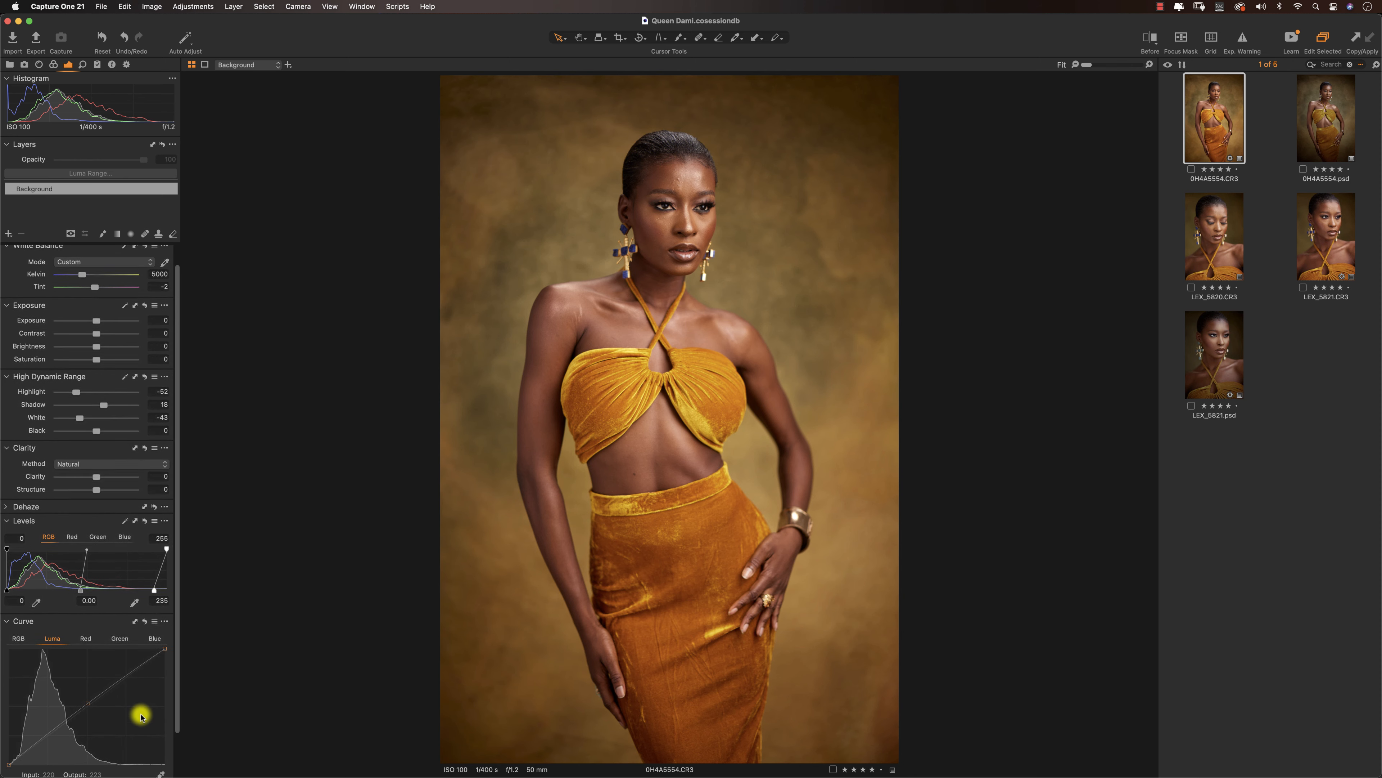
pyautogui.scroll(-1, 141, 717)
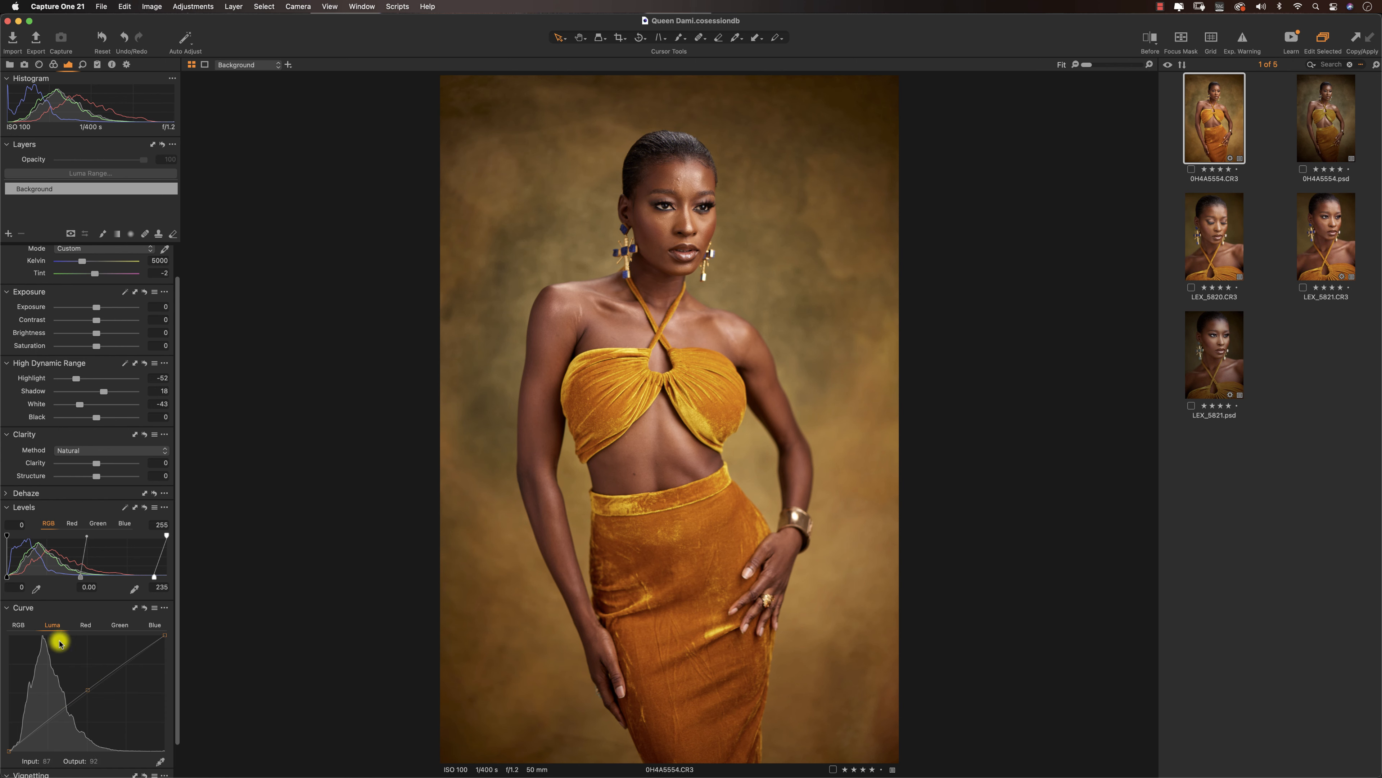
pyautogui.moveTo(87, 690)
pyautogui.mouseDown()
pyautogui.moveTo(86, 652)
pyautogui.moveTo(93, 753)
pyautogui.moveTo(94, 715)
pyautogui.mouseUp()
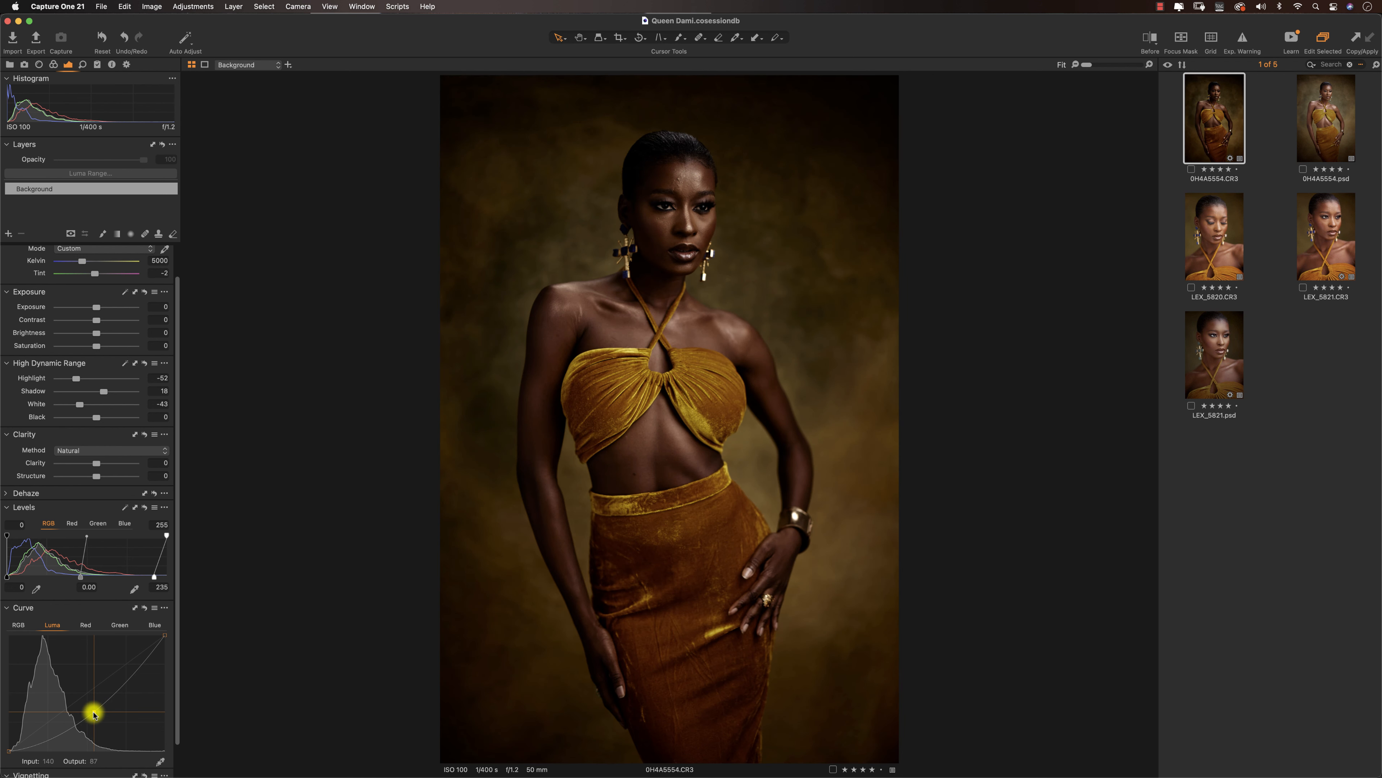
pyautogui.press('super+z')
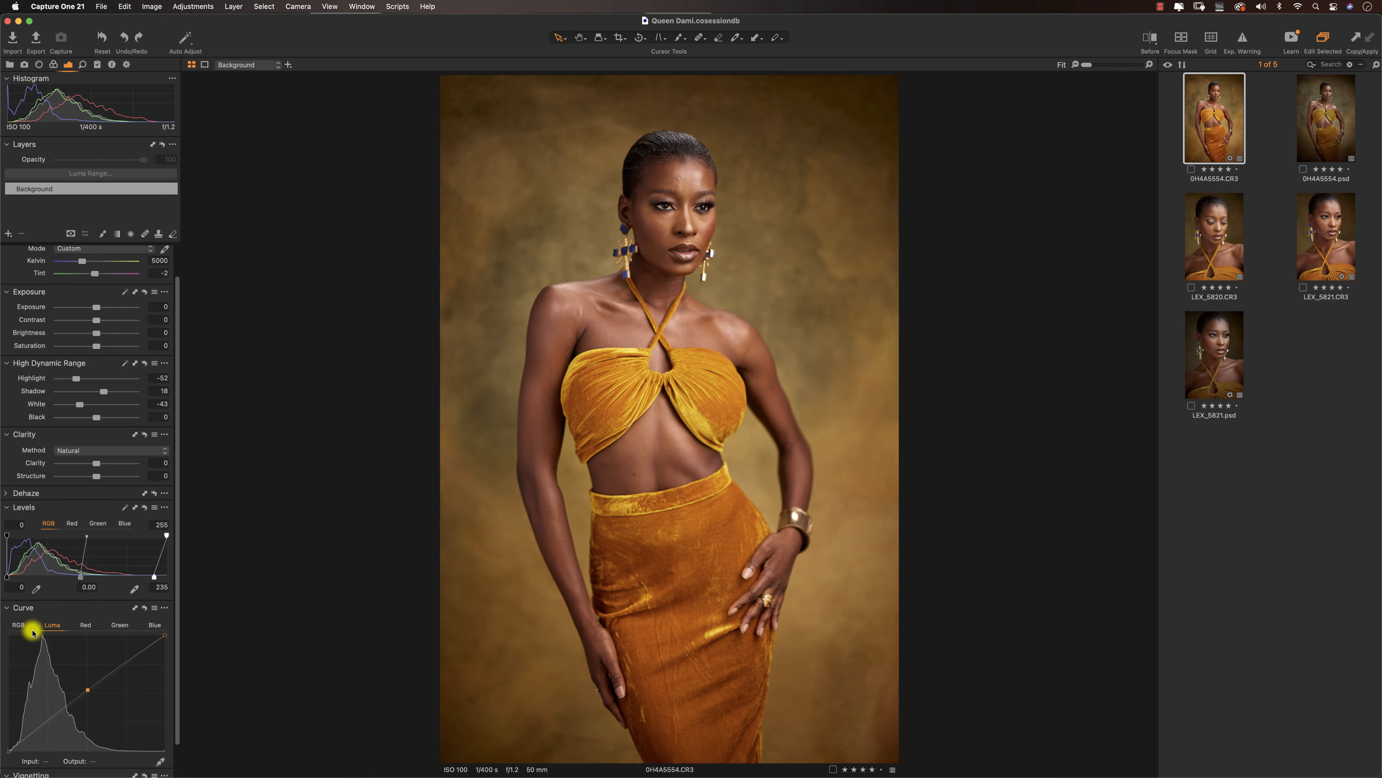
# Try darkening the portrait with the RGB curve for comparison, undo it and return to the Luma curve.
pyautogui.click(20, 625)
pyautogui.moveTo(87, 693); pyautogui.dragTo(113, 704)
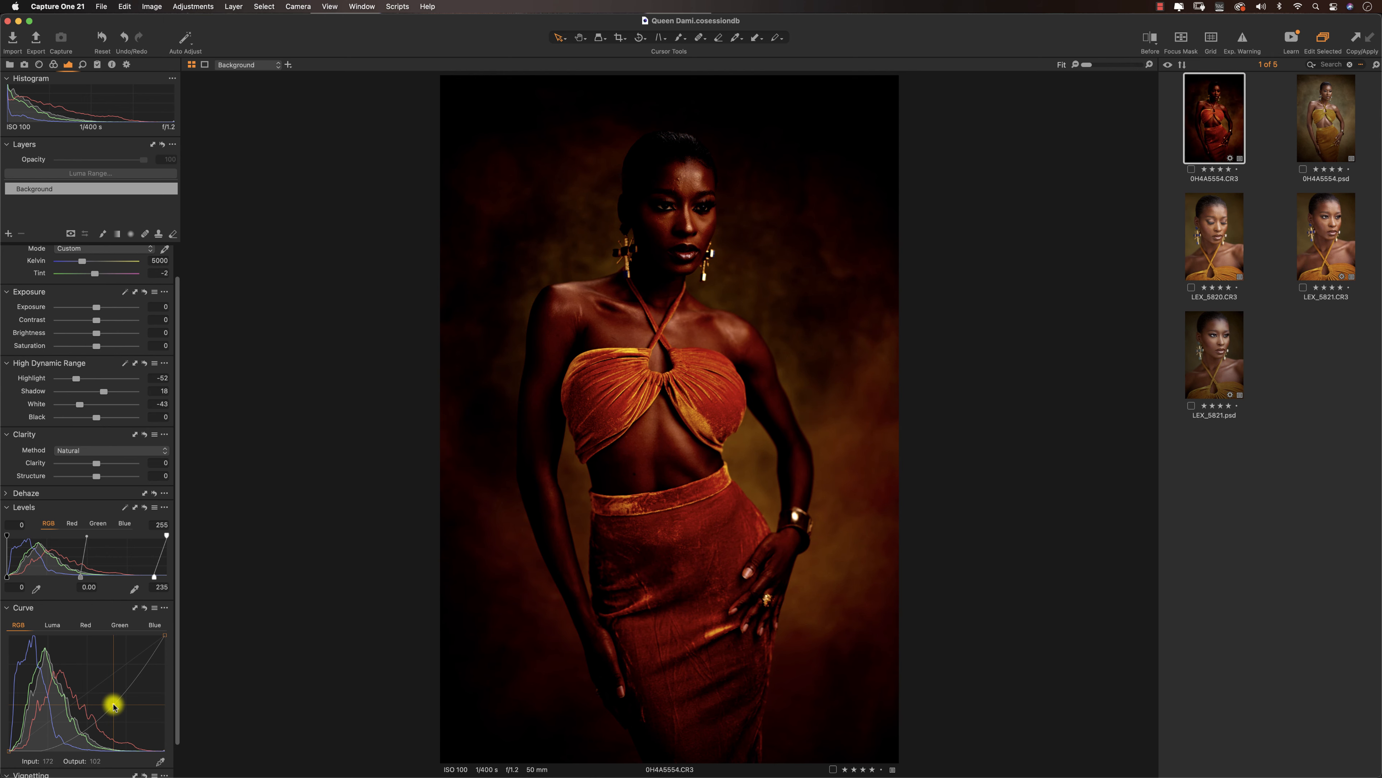
pyautogui.press('super+z')
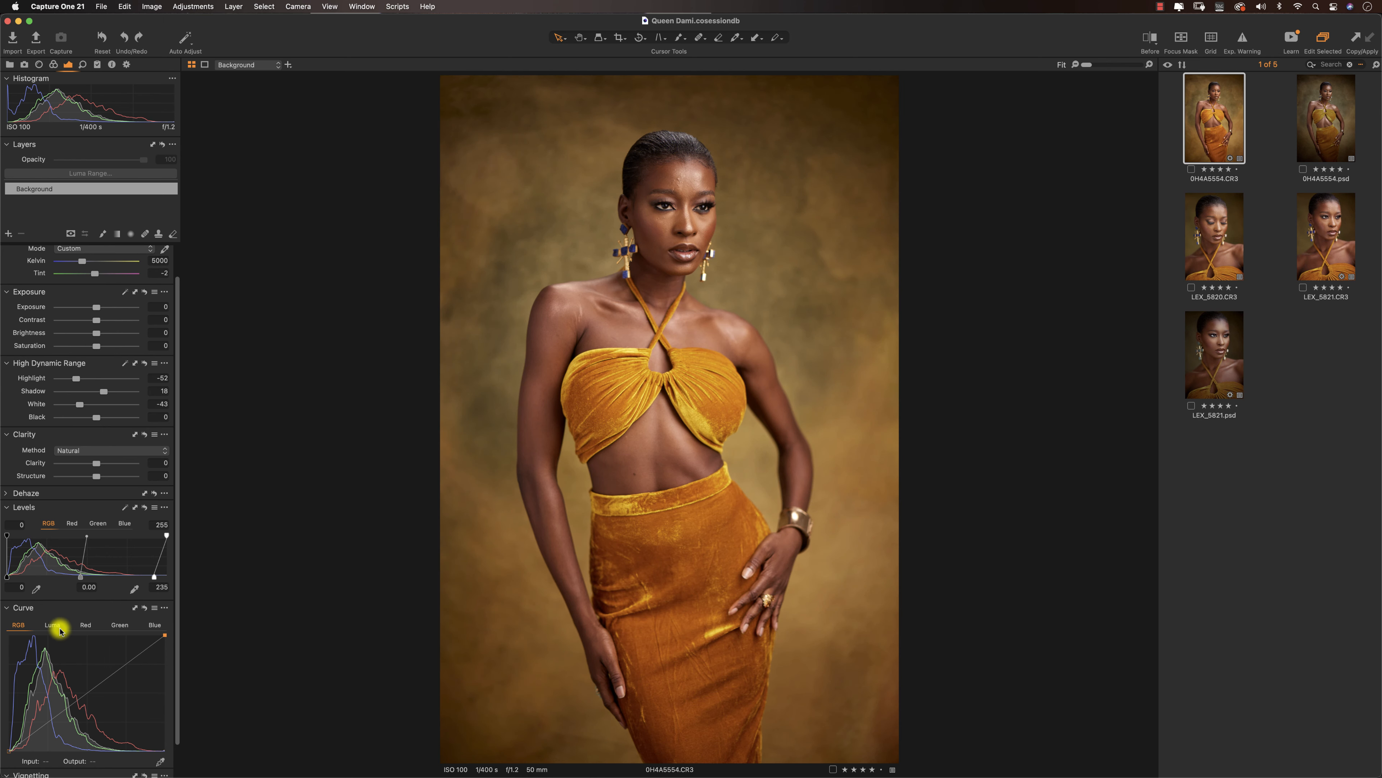
pyautogui.click(58, 625)
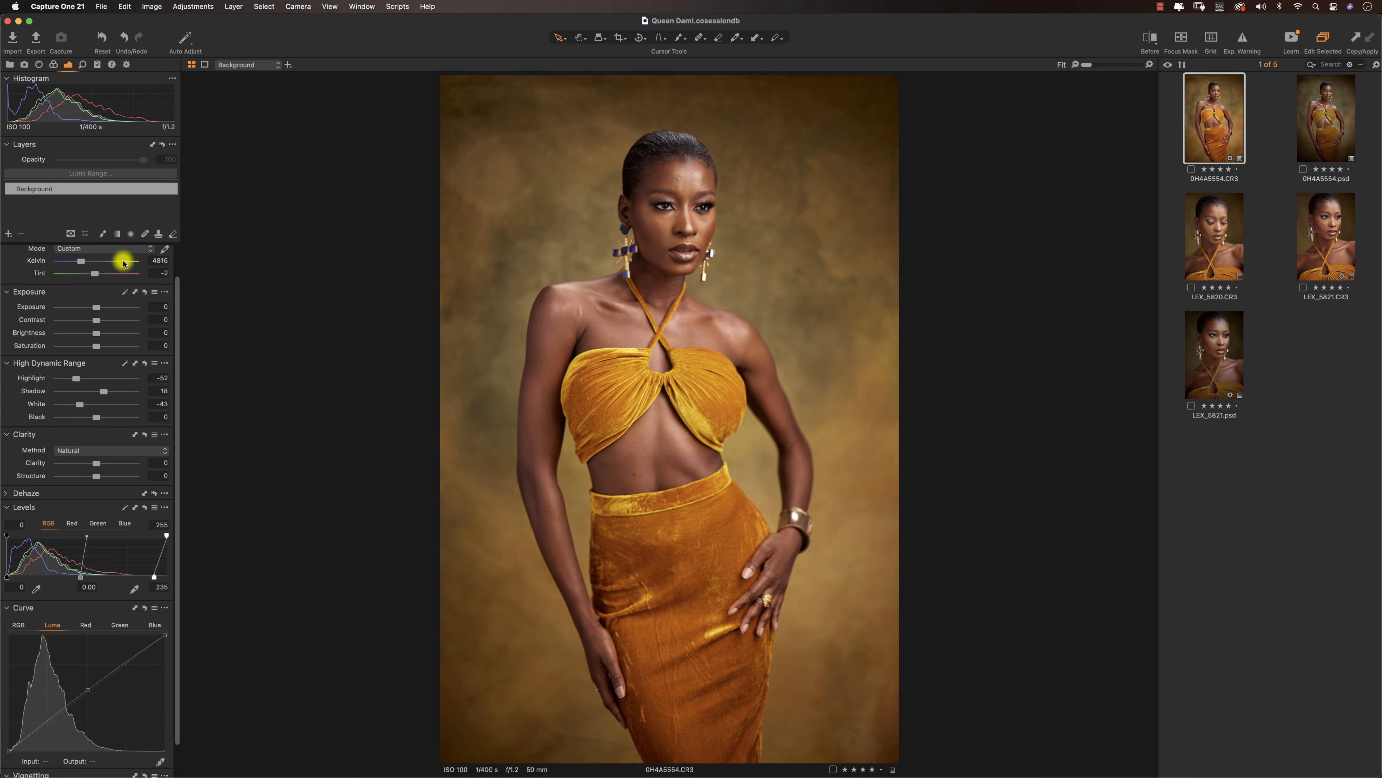
# Set the portrait's white balance temperature to 5000 Kelvin.
pyautogui.click(152, 262)
pyautogui.write('5000')
pyautogui.press('Return')
# Send 0H4A5554.CR3 to Photoshop for editing as a 16-bit PSD in Adobe RGB (1998), at 300 px/in and 100% scale.
pyautogui.rightClick(1210, 131)
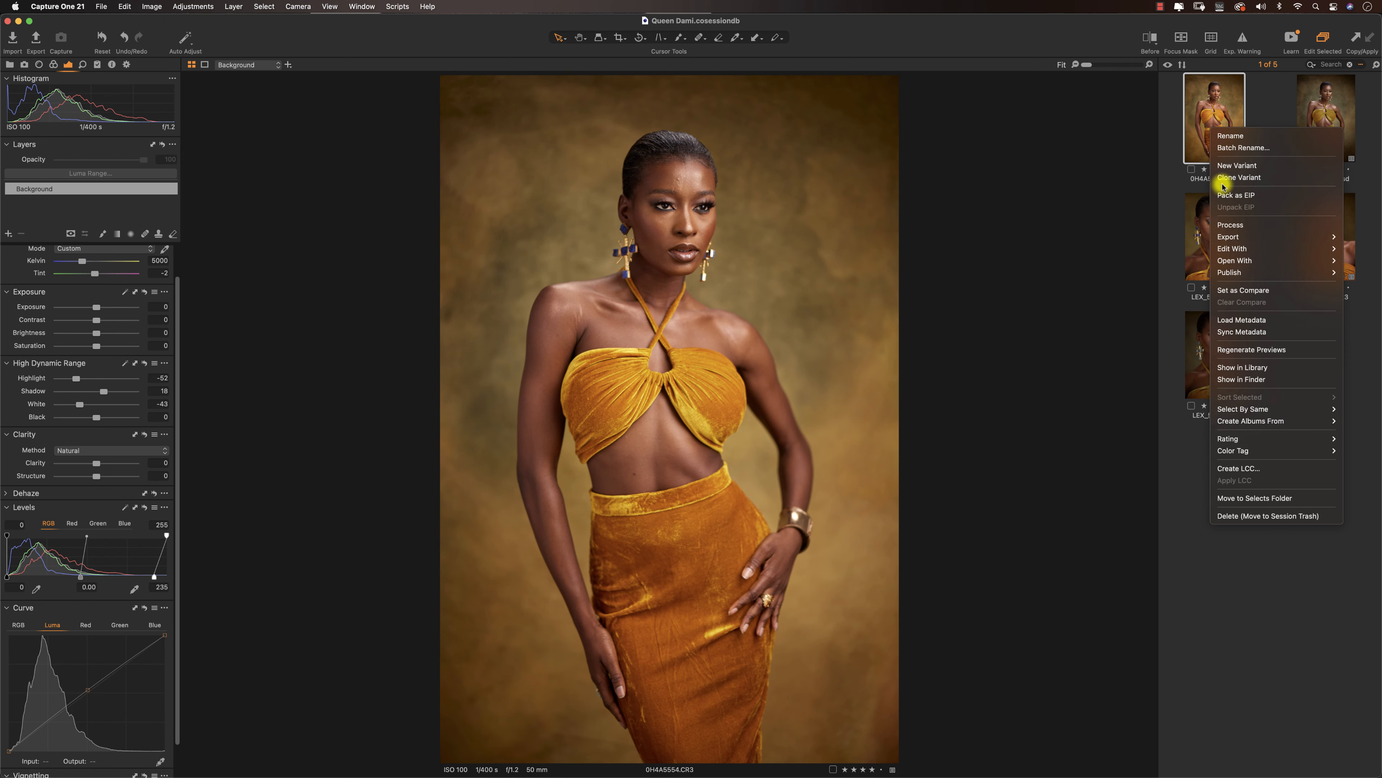
pyautogui.moveTo(1232, 248)
pyautogui.click(1165, 249)
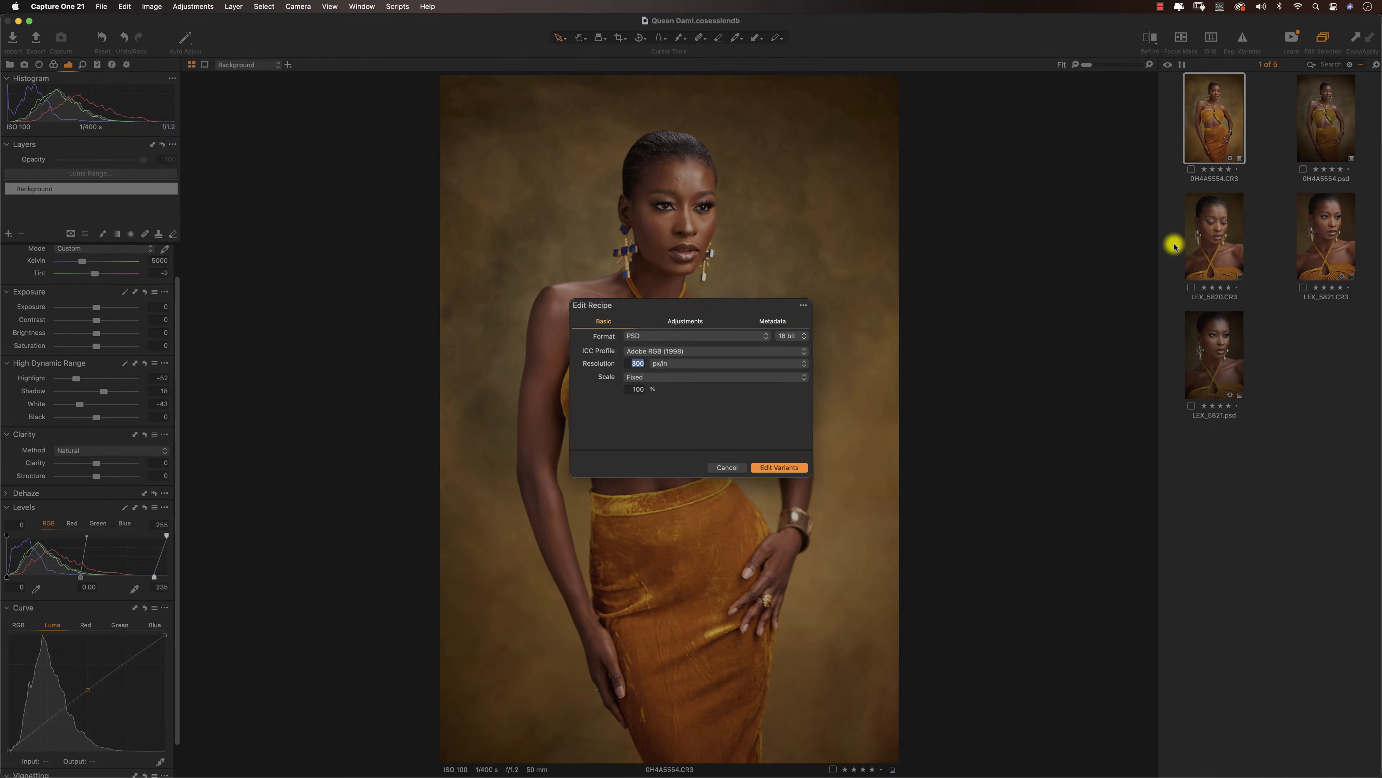
pyautogui.click(777, 468)
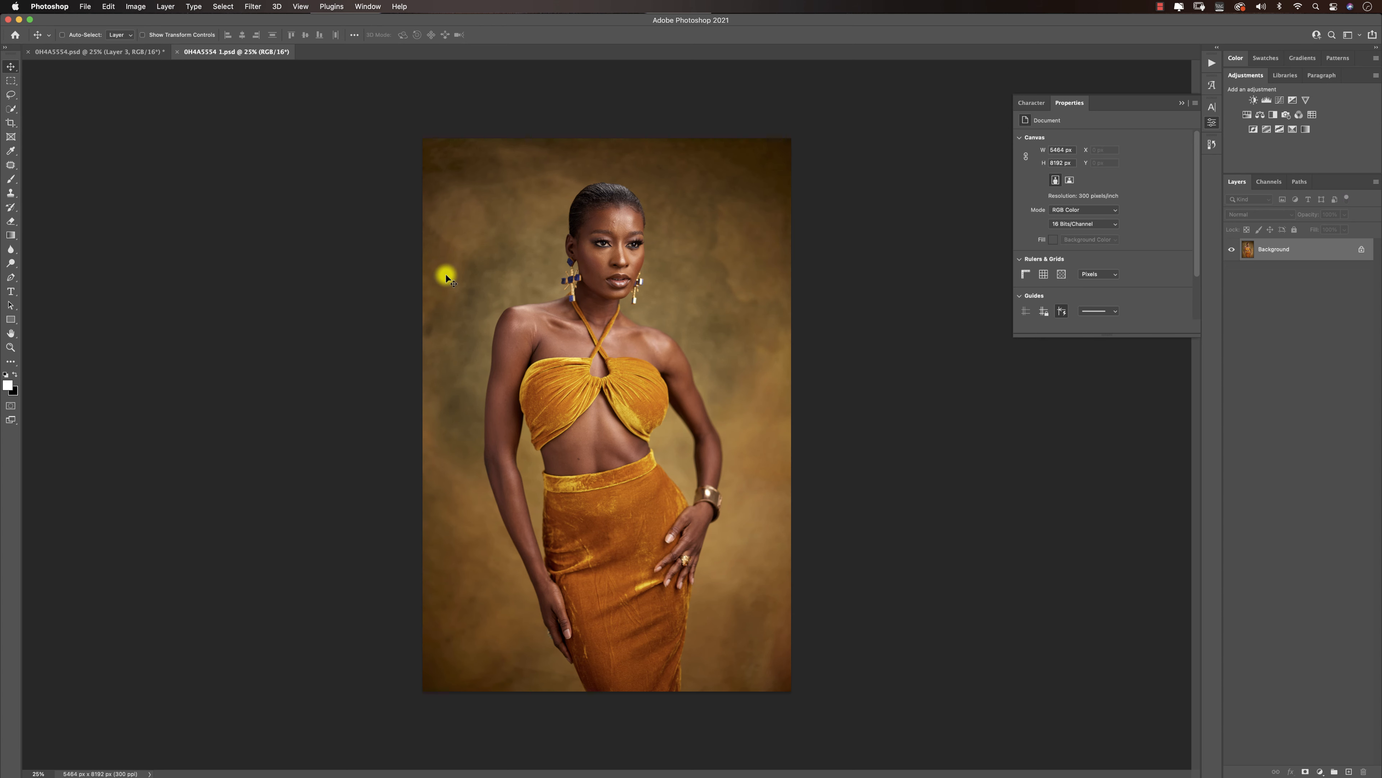
# Run the Basic Frequency Separation action on the portrait with a Gaussian Blur radius of 7 pixels.
pyautogui.click(1181, 104)
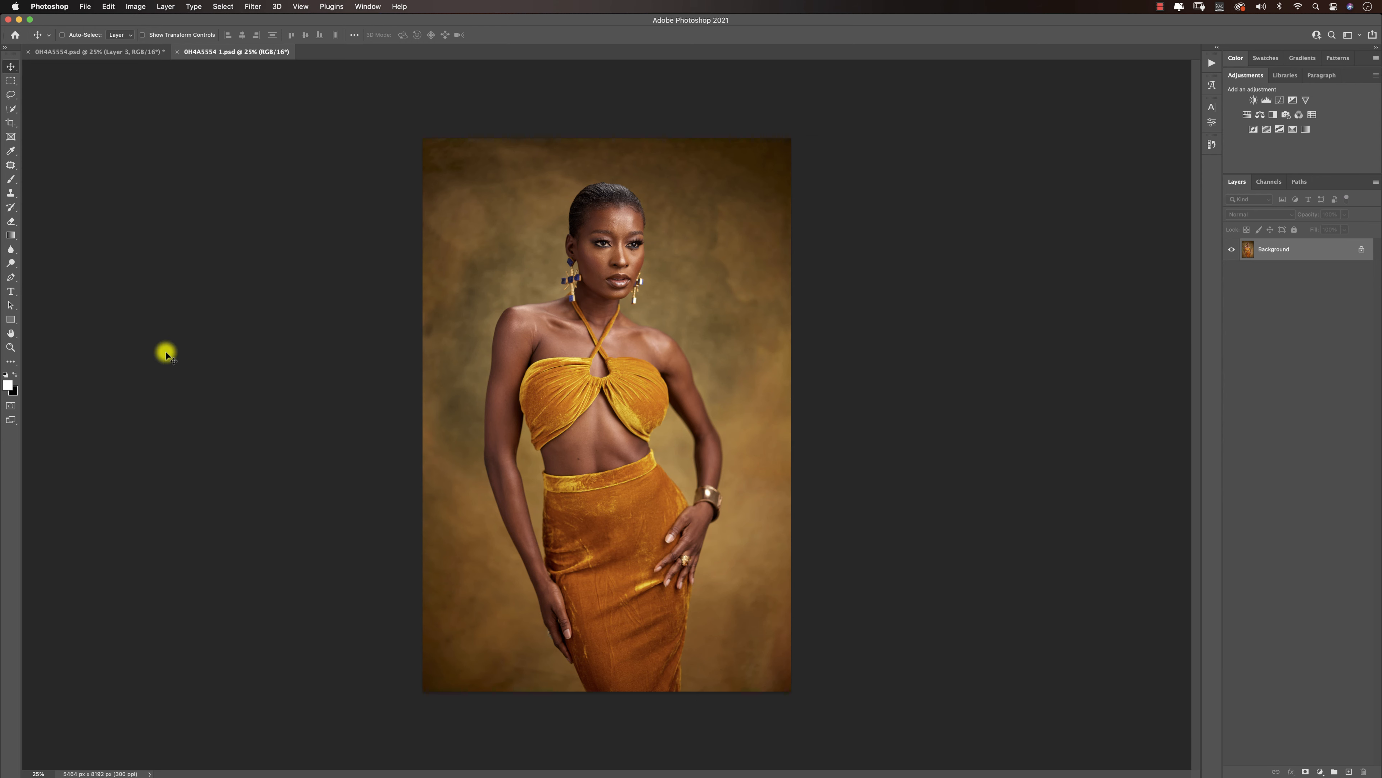
pyautogui.click(1211, 63)
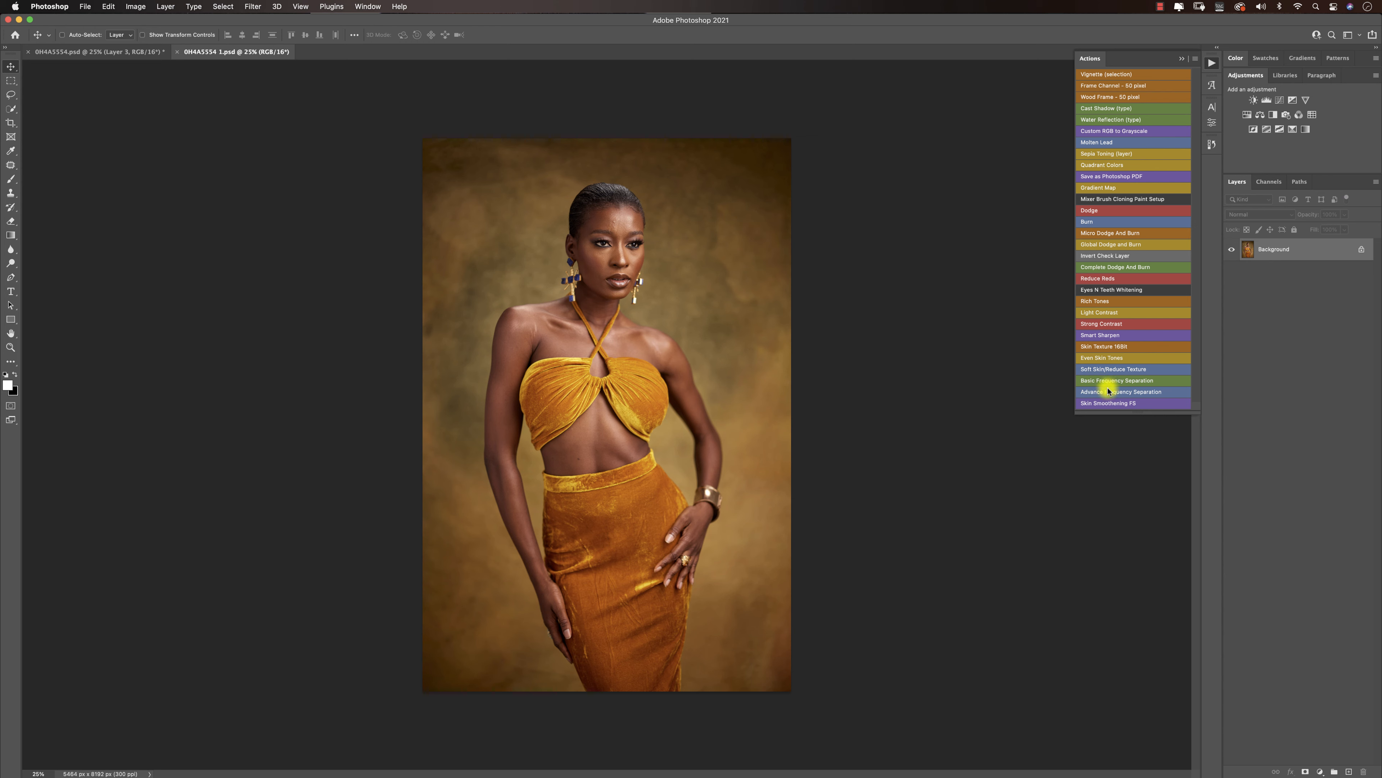
pyautogui.click(1096, 381)
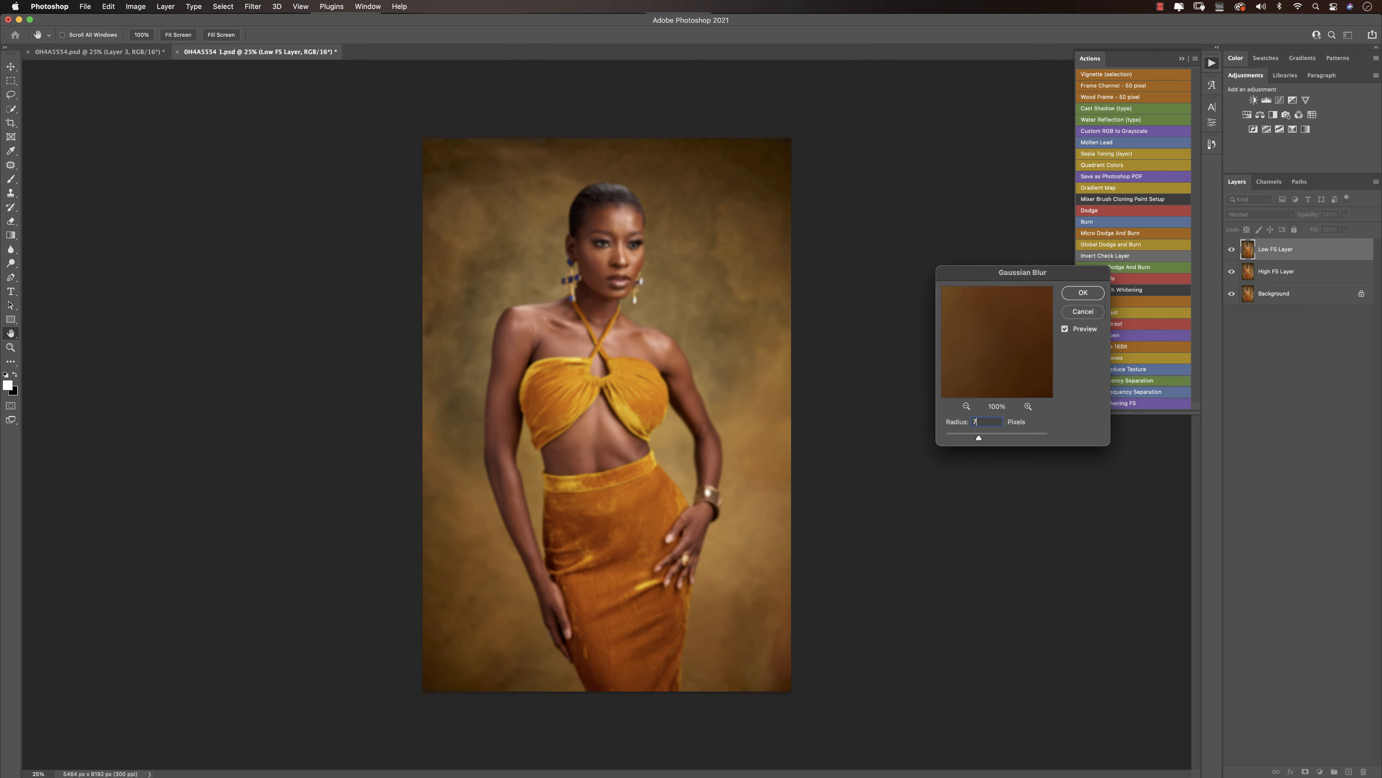
pyautogui.click(1085, 292)
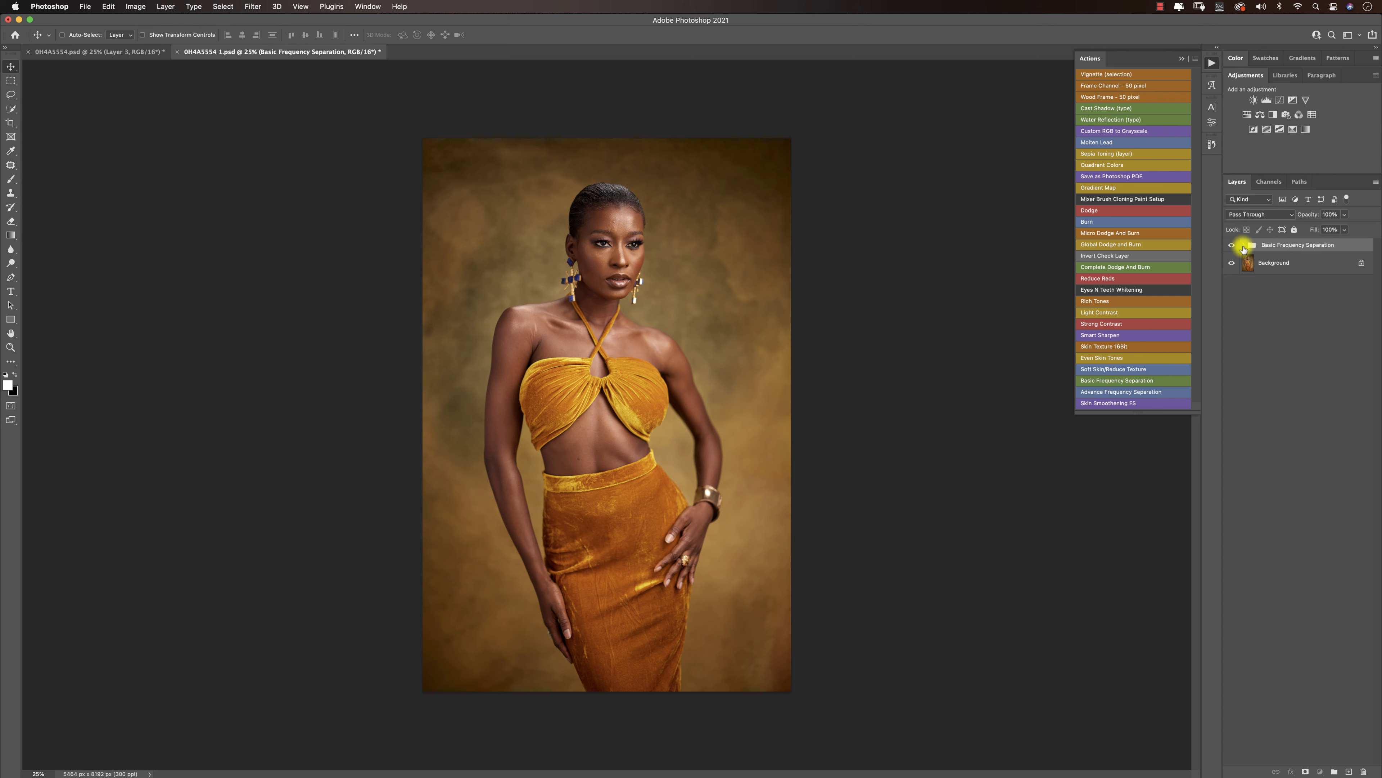
# On the High FS Layer, use the Clone Stamp with a small brush to remove the bumps from the cheek beneath the eye.
pyautogui.click(1244, 248)
pyautogui.click(1296, 272)
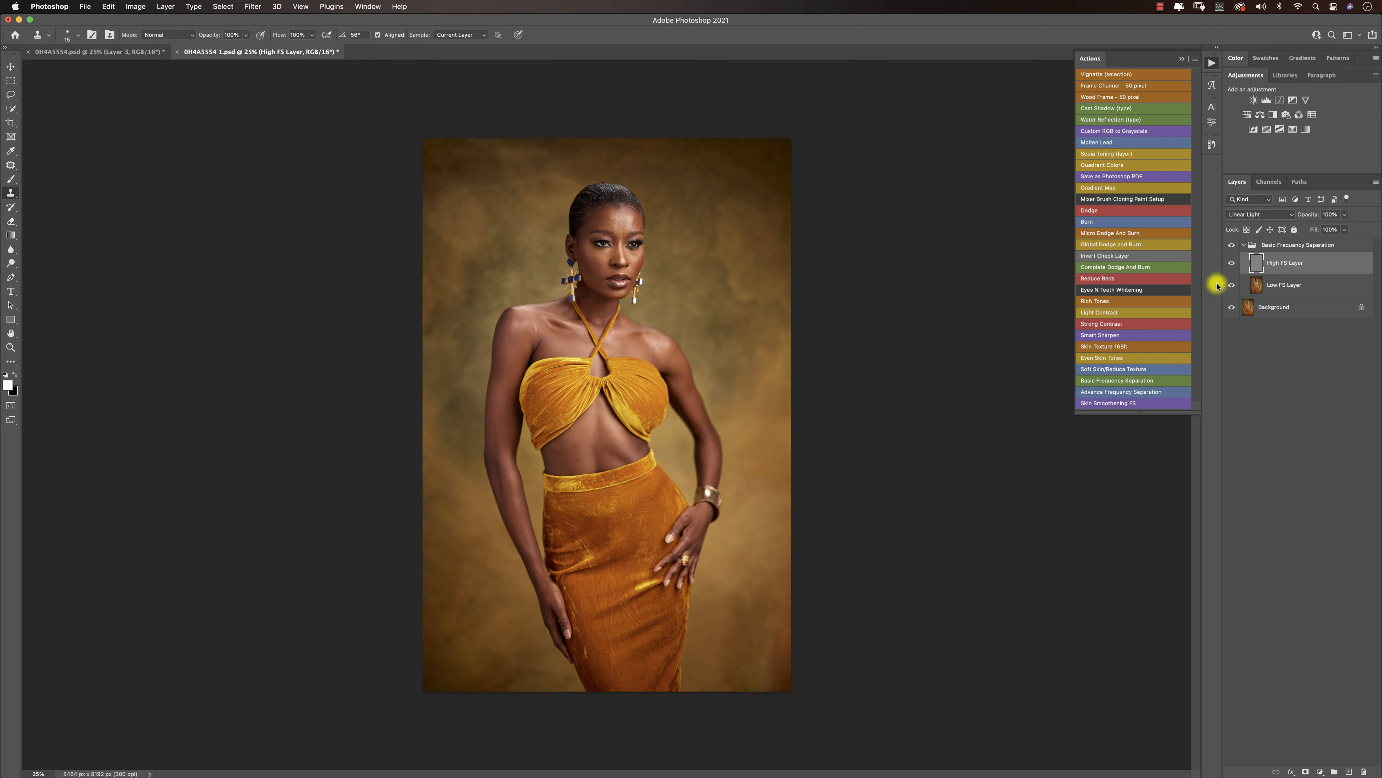
pyautogui.press('z')
pyautogui.click(611, 197)
pyautogui.click(643, 197)
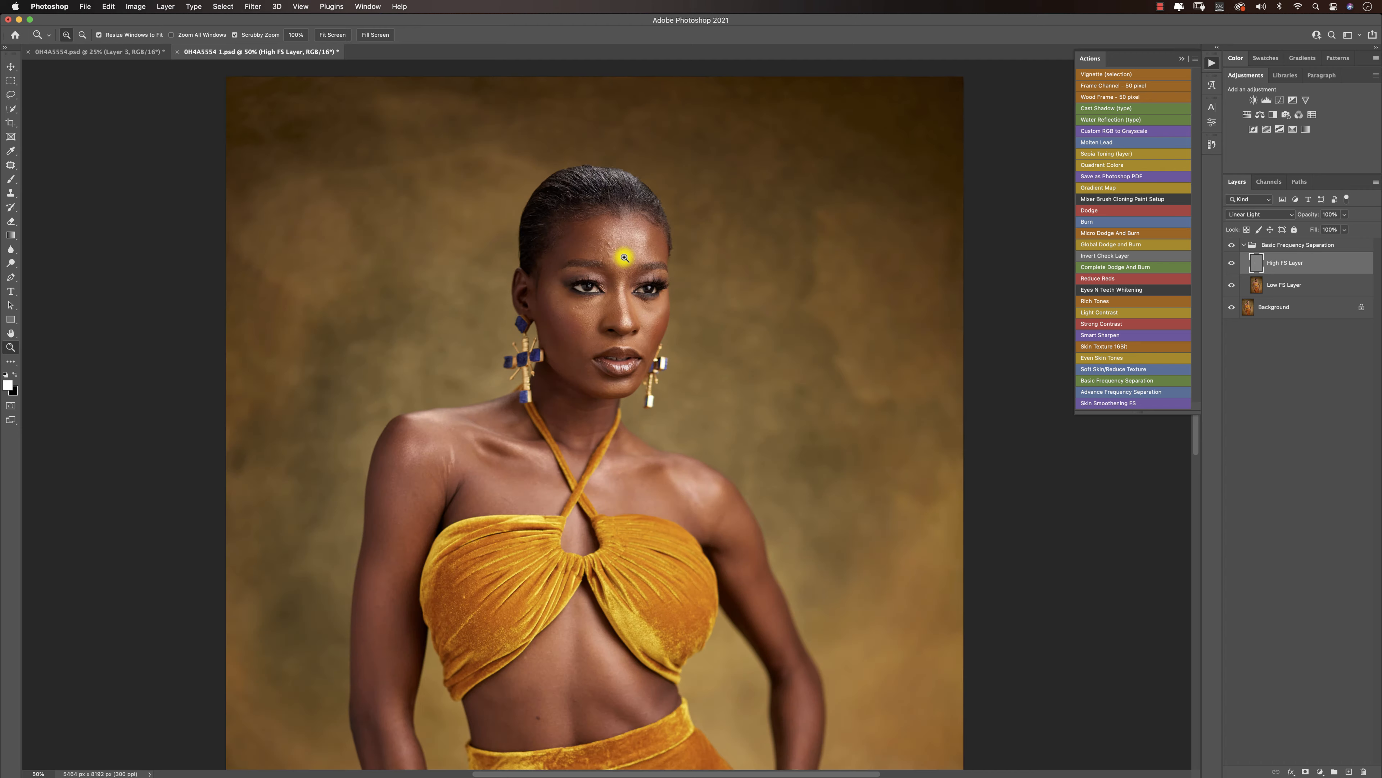
pyautogui.click(613, 265)
pyautogui.click(599, 238)
pyautogui.click(599, 238)
pyautogui.press('s')
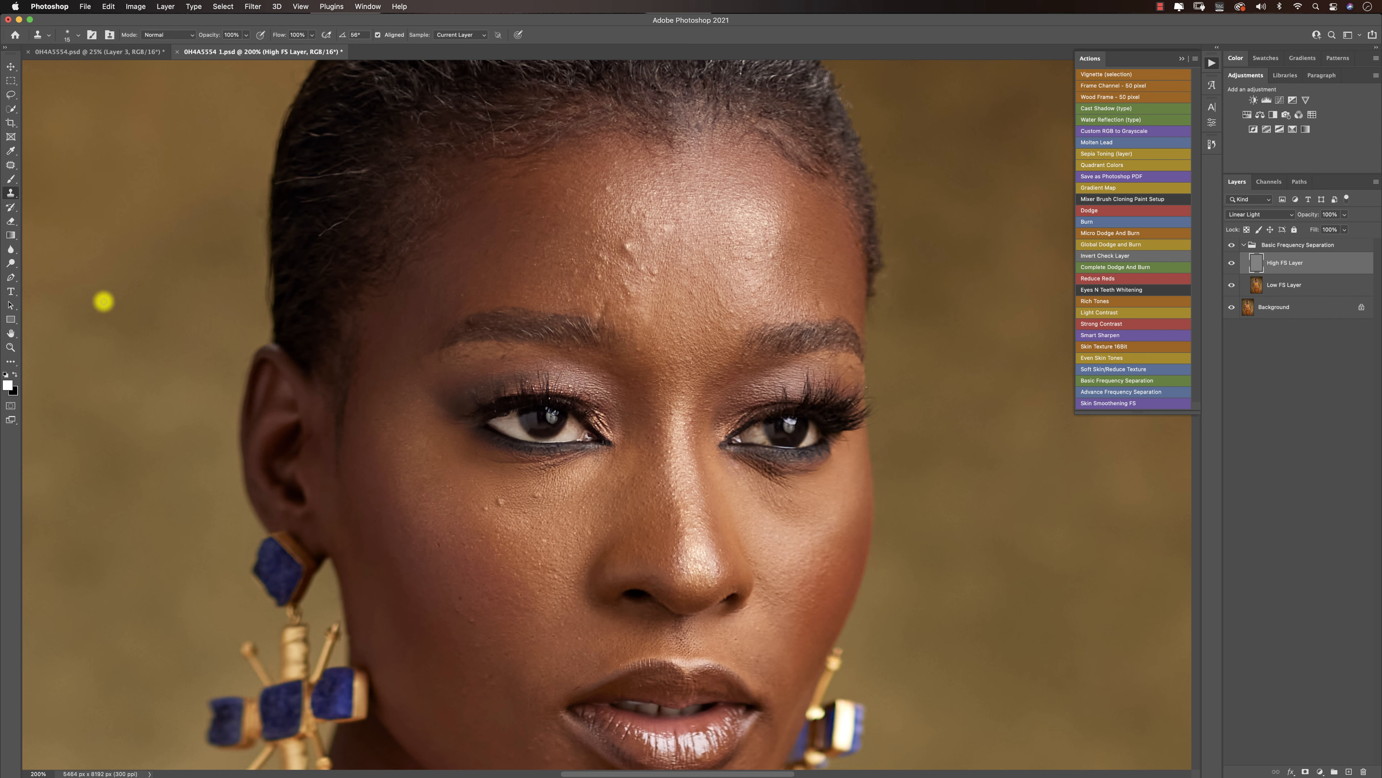
pyautogui.press('[')
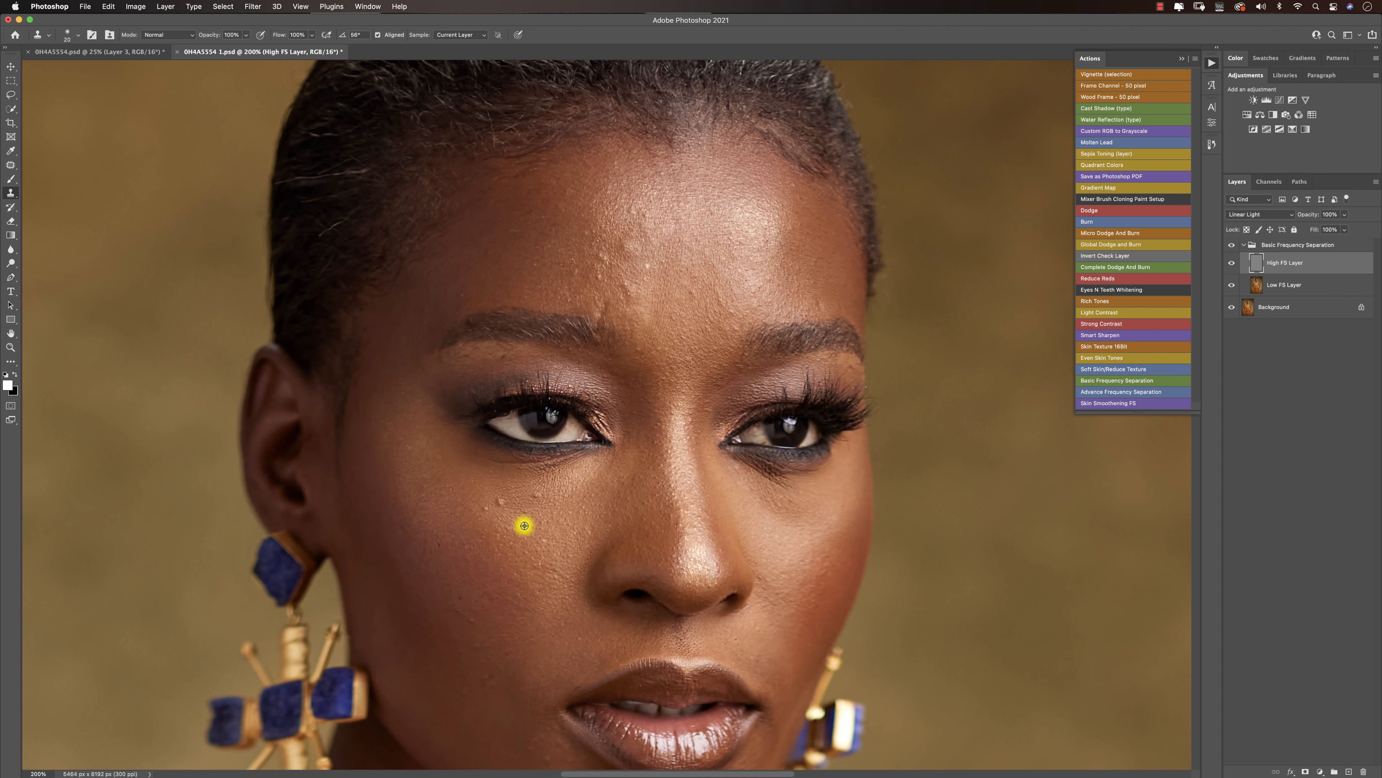
pyautogui.keyDown('alt'); pyautogui.click(510, 521); pyautogui.keyUp('alt')
pyautogui.click(500, 500)
pyautogui.keyDown('alt'); pyautogui.click(463, 500); pyautogui.keyUp('alt')
pyautogui.click(485, 506)
# Clone clean skin texture over the blemishes above the eyebrow and across the forehead on the High FS Layer.
pyautogui.keyDown('alt'); pyautogui.click(544, 261); pyautogui.keyUp('alt')
pyautogui.click(575, 276)
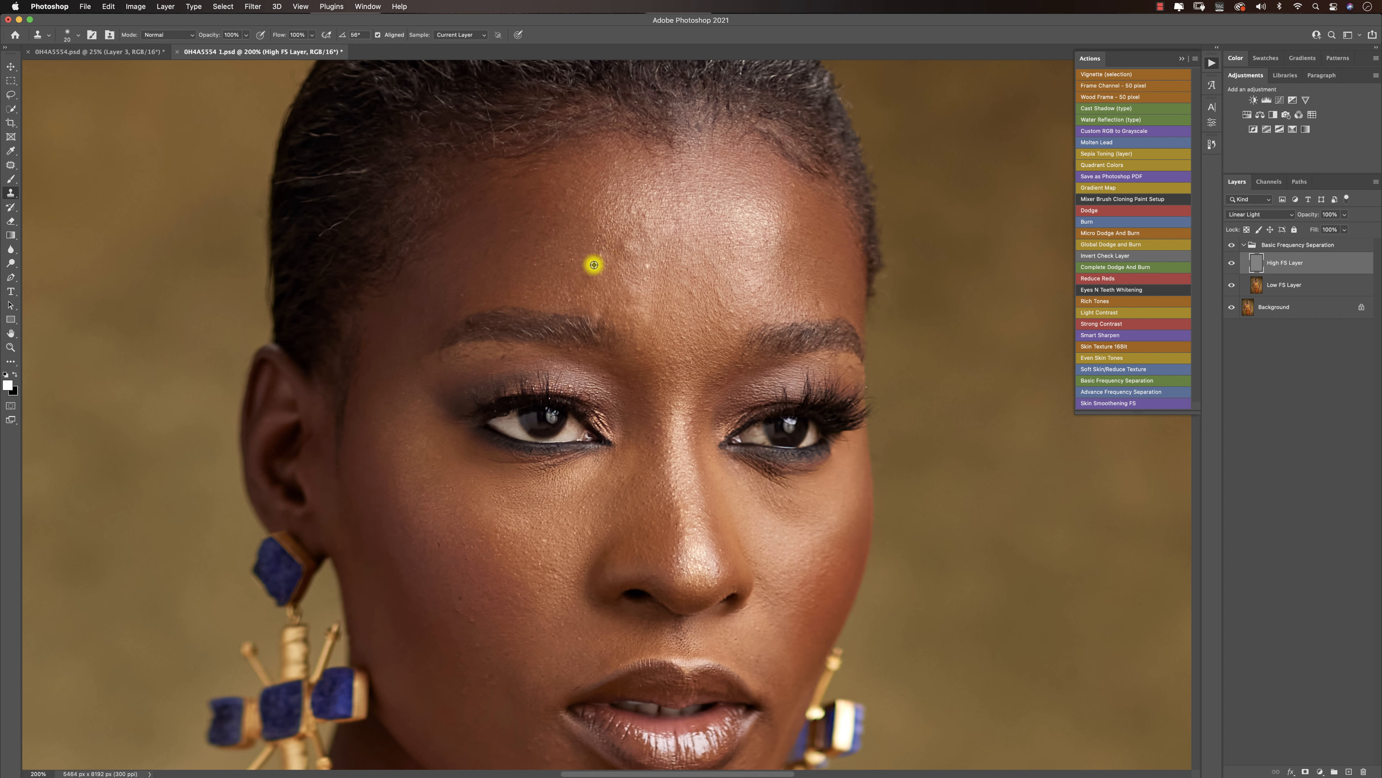
pyautogui.click(611, 239)
pyautogui.moveTo(632, 249)
pyautogui.mouseDown()
pyautogui.moveTo(664, 275)
pyautogui.moveTo(643, 271)
pyautogui.mouseUp()
pyautogui.keyDown('alt'); pyautogui.click(503, 250); pyautogui.keyUp('alt')
pyautogui.moveTo(517, 228); pyautogui.dragTo(497, 242)
# Compare the skin with and without the Basic Frequency Separation group, and examine the retouched face and full figure.
pyautogui.click(1233, 247)
pyautogui.click(1228, 247)
pyautogui.scroll(-5, 596, 418)
pyautogui.scroll(4, 583, 512)
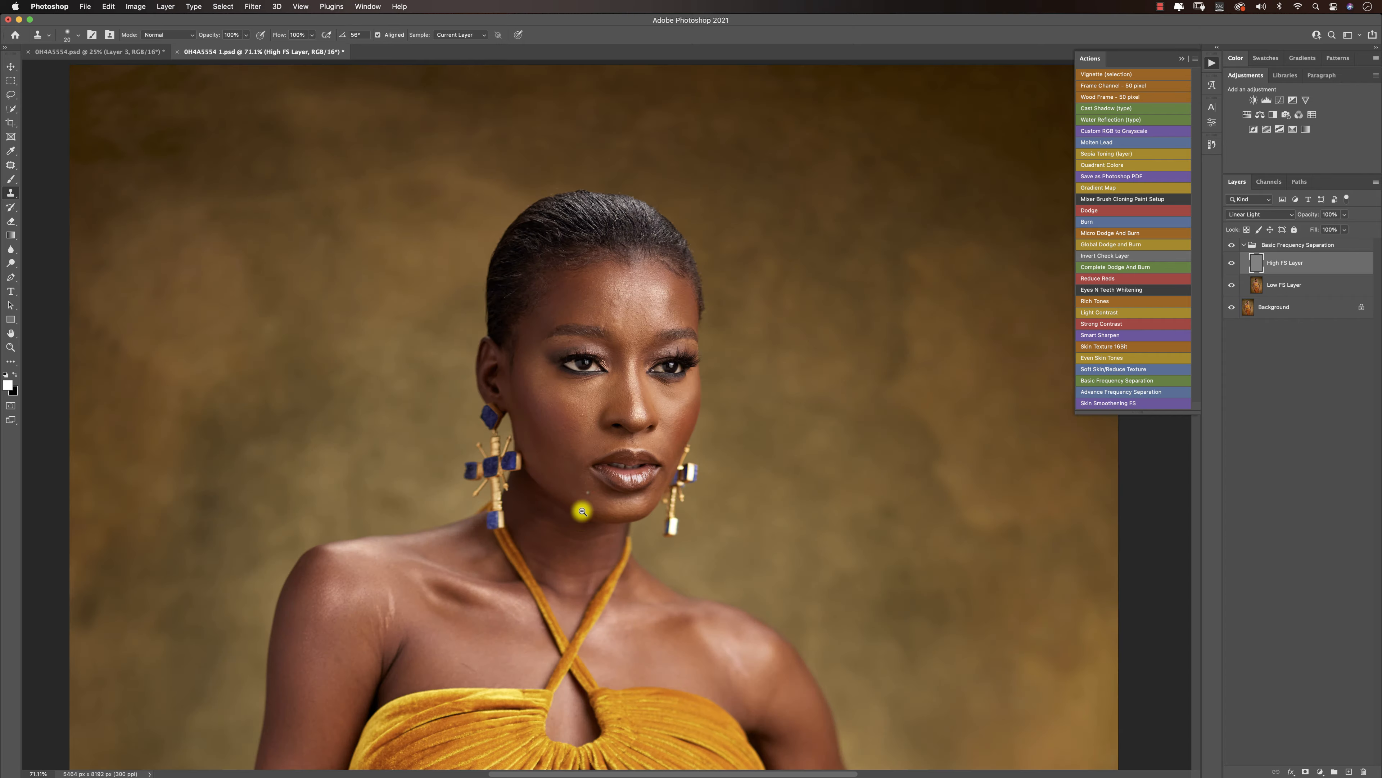
pyautogui.scroll(-5, 583, 521)
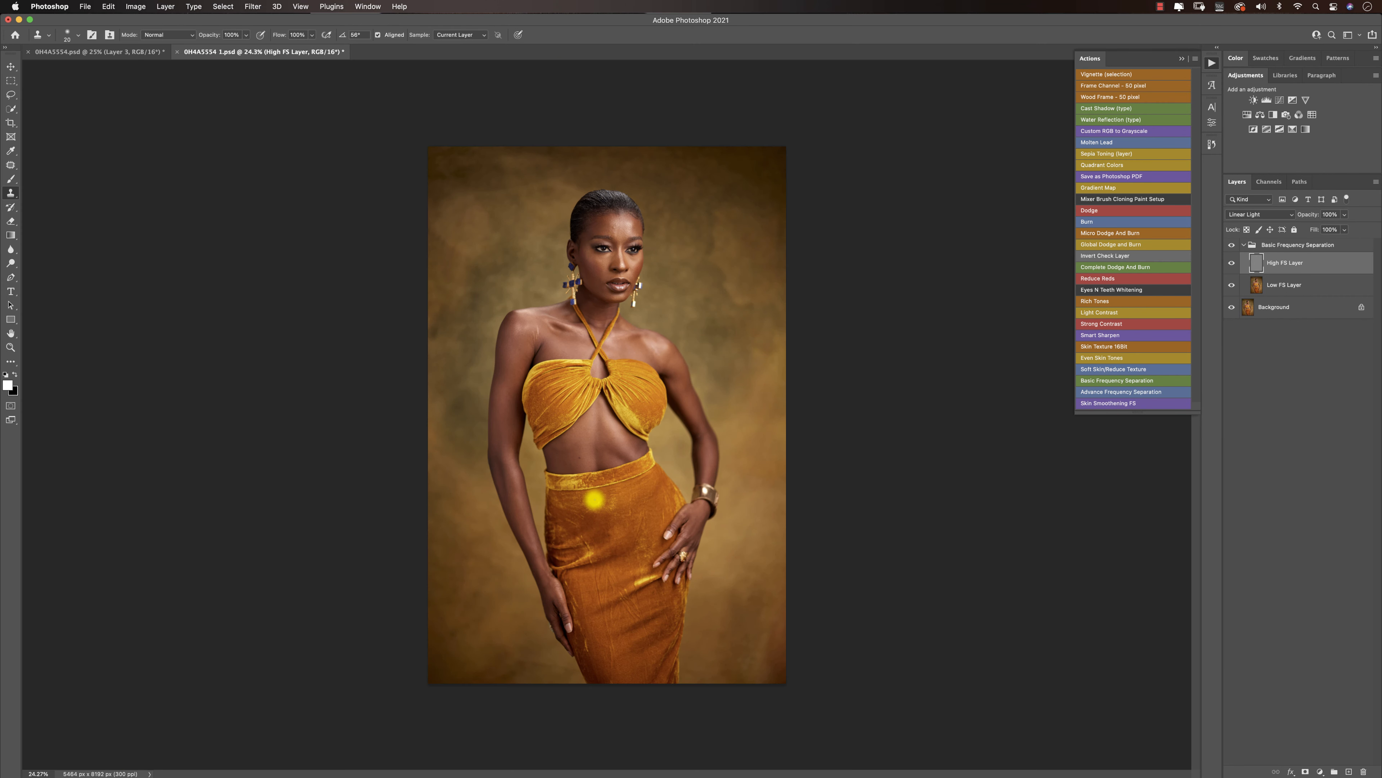
pyautogui.scroll(2, 597, 500)
pyautogui.scroll(-1, 595, 485)
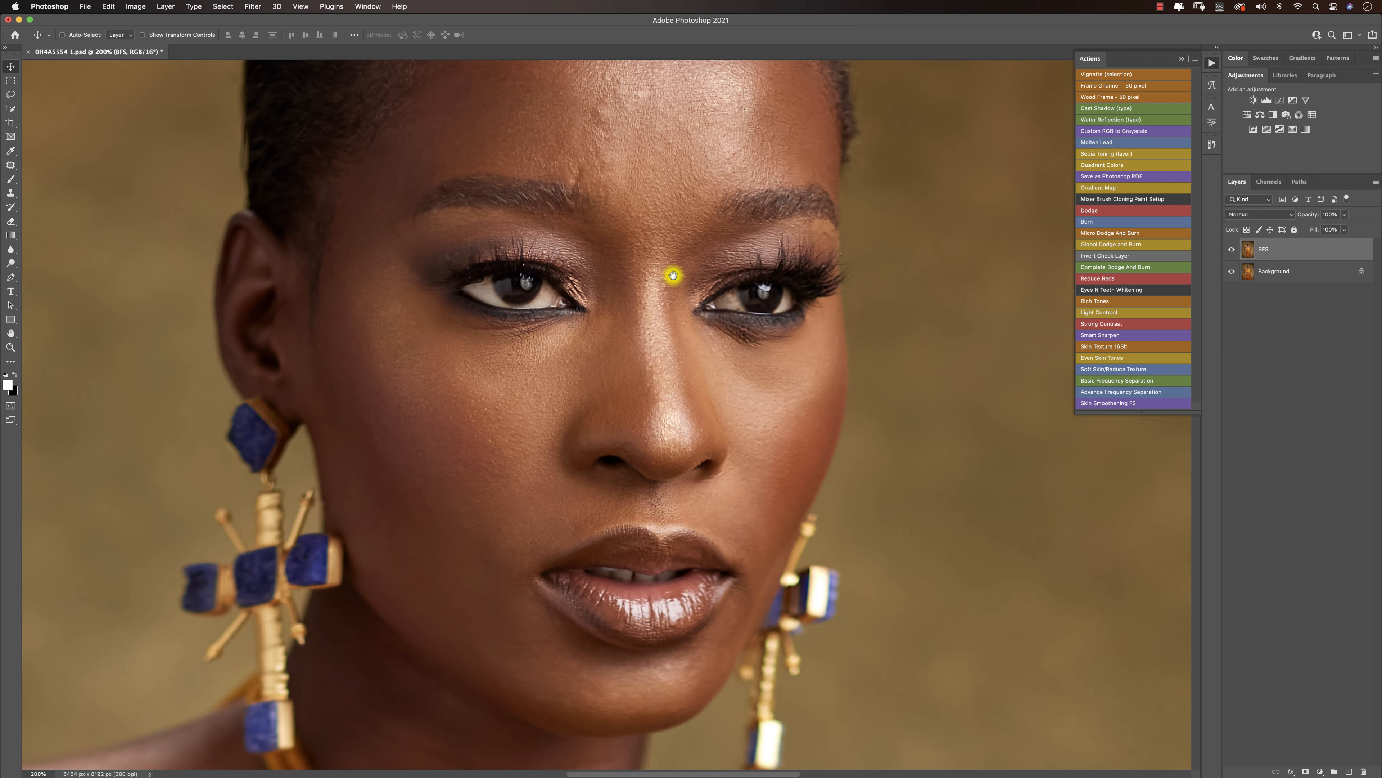
pyautogui.moveTo(673, 275); pyautogui.dragTo(627, 442)
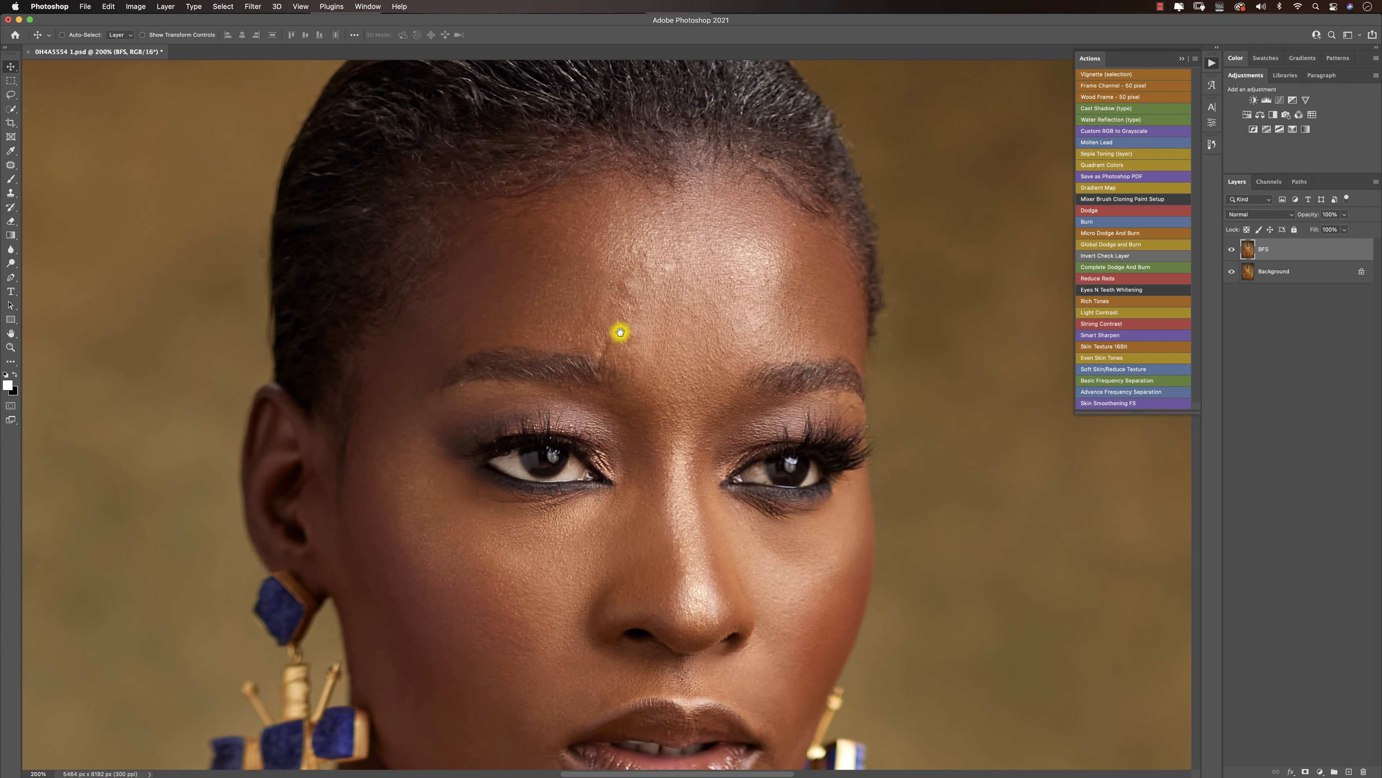
pyautogui.scroll(-3, 632, 385)
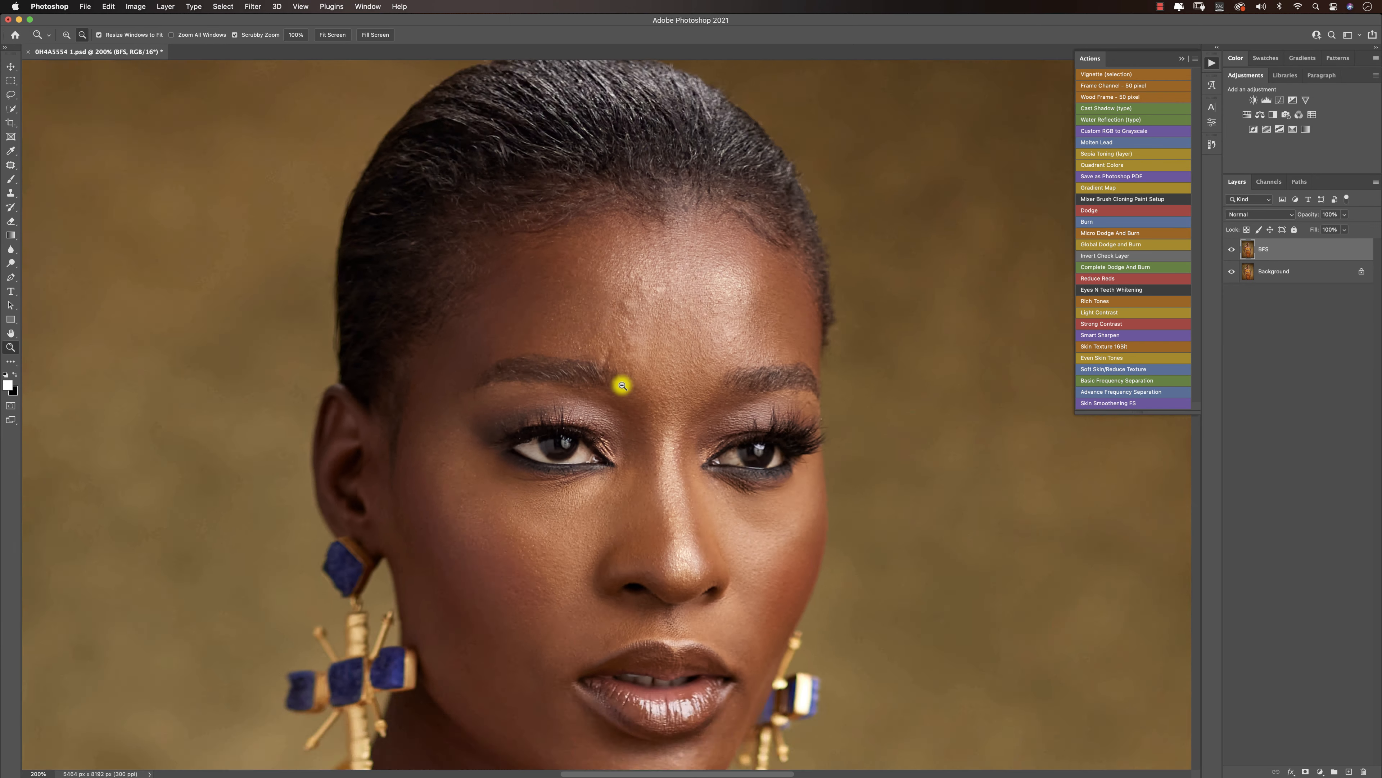
# Compare the face with and without the BFS layer, and examine the retouched face and shoulders.
pyautogui.moveTo(621, 430); pyautogui.dragTo(653, 400)
pyautogui.moveTo(602, 291); pyautogui.dragTo(866, 290)
pyautogui.click(1230, 249)
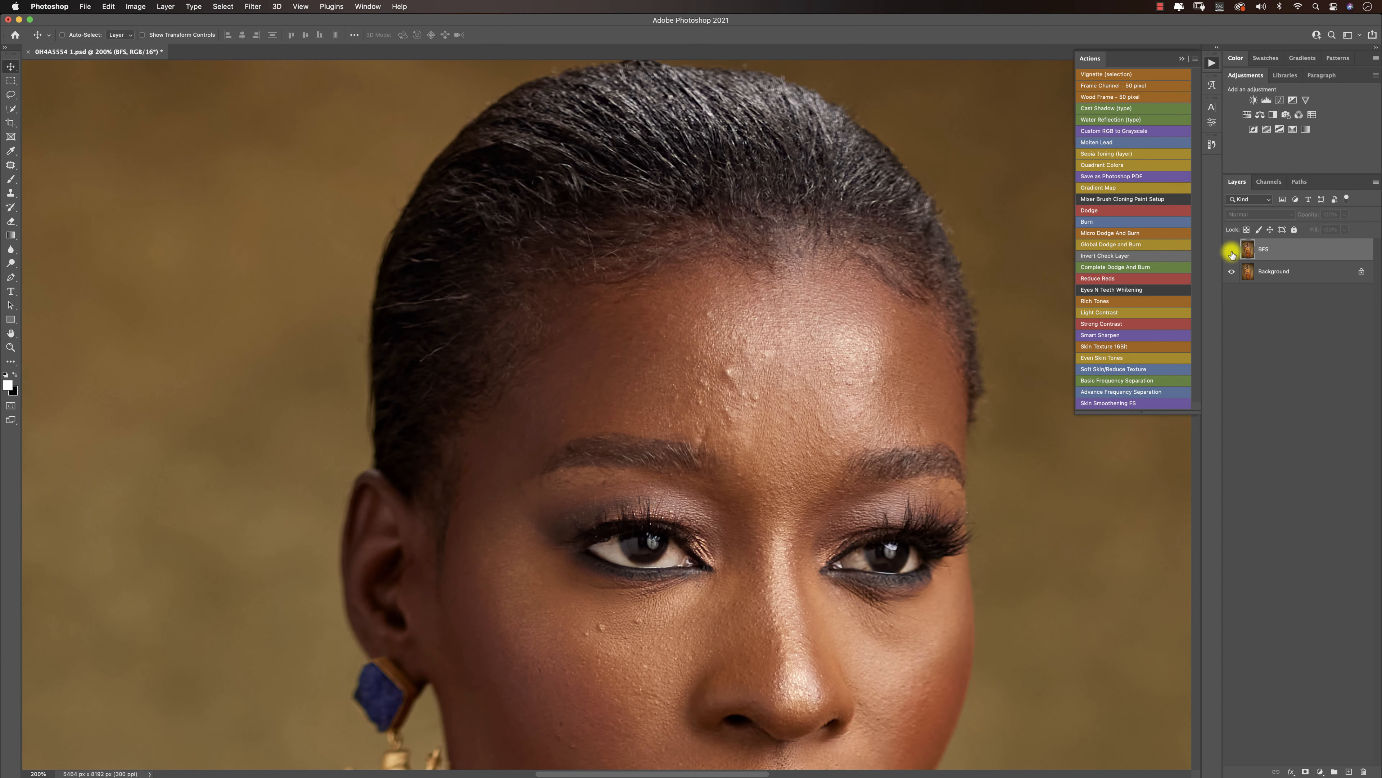
pyautogui.click(1231, 250)
pyautogui.press('z')
pyautogui.keyDown('alt'); pyautogui.click(505, 379); pyautogui.keyUp('alt')
pyautogui.keyDown('alt'); pyautogui.click(506, 379); pyautogui.keyUp('alt')
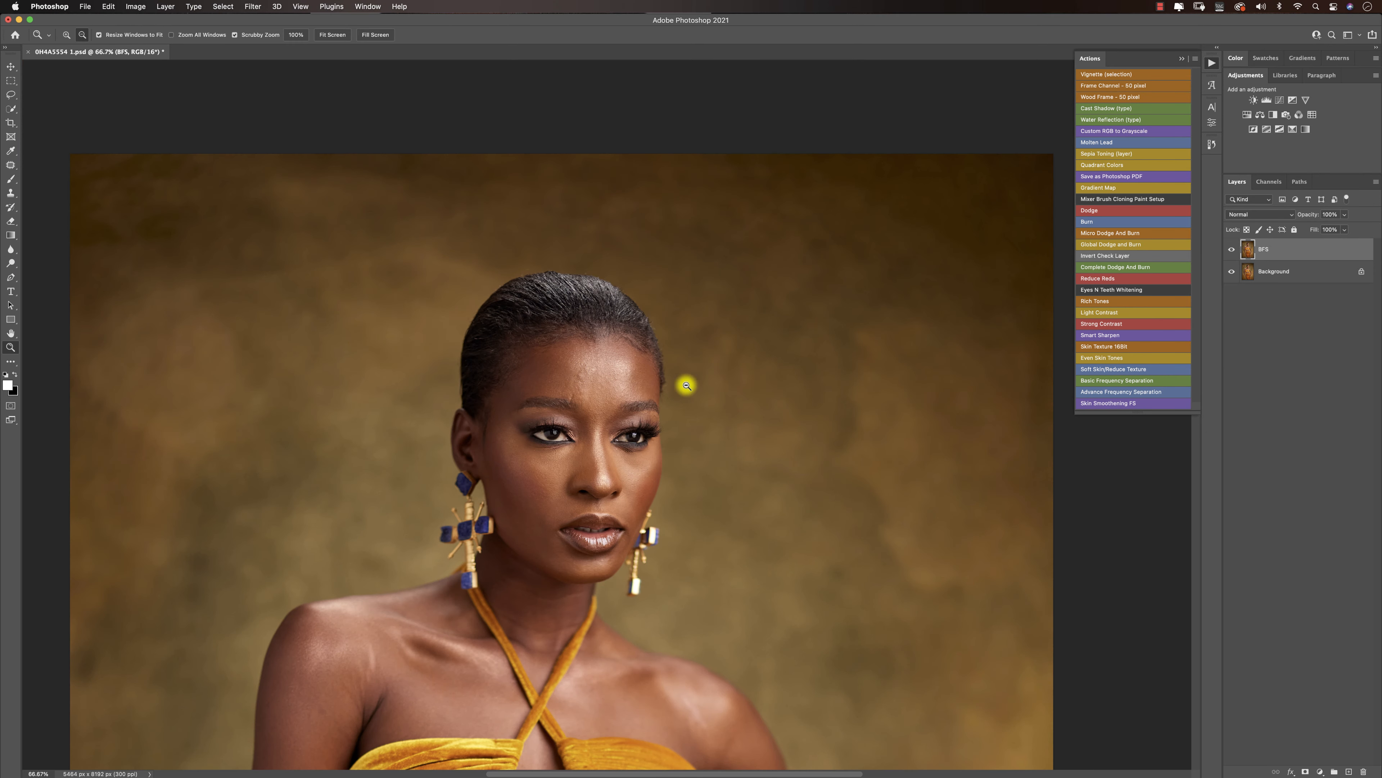
pyautogui.press('v')
pyautogui.moveTo(485, 408); pyautogui.dragTo(971, 279)
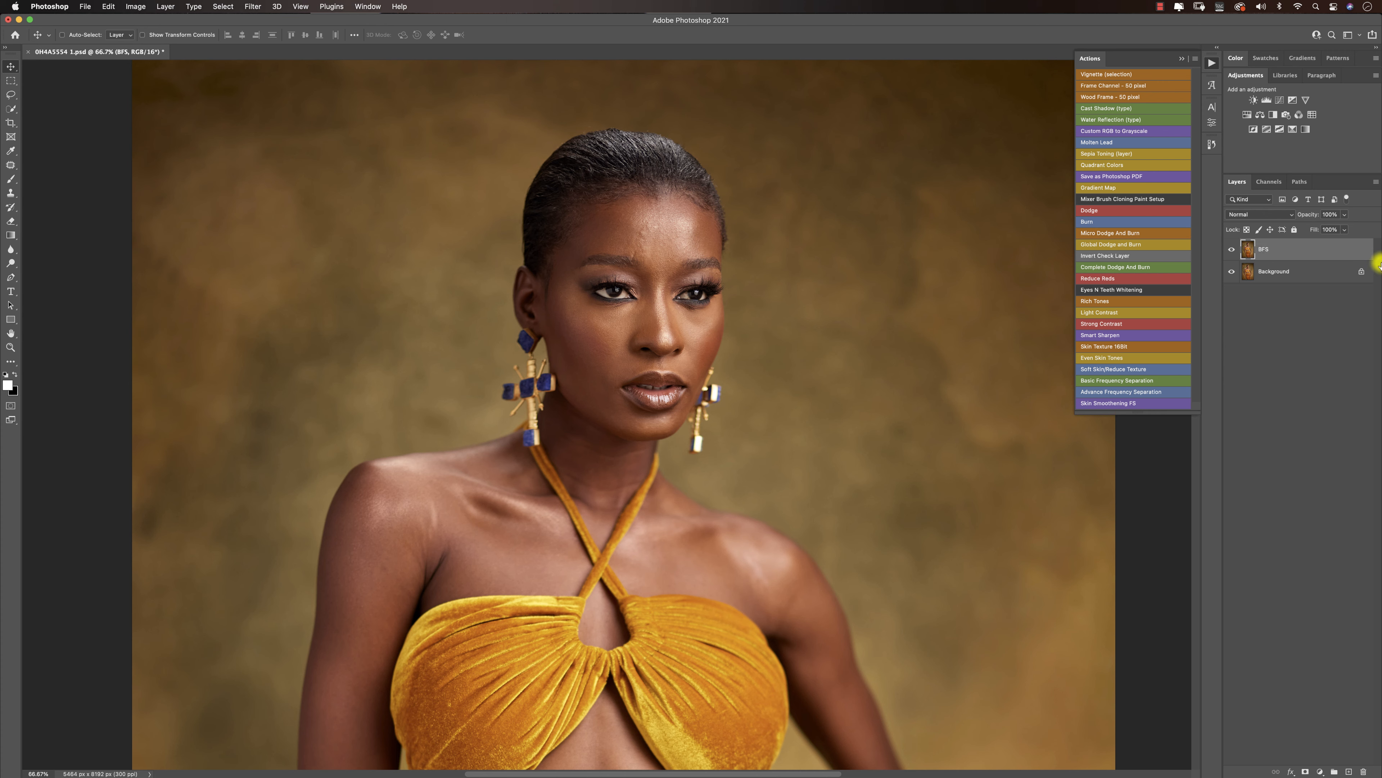
# Examine the whole figure from the face down to the skirt and back up to the face.
pyautogui.press('z')
pyautogui.keyDown('alt'); pyautogui.click(570, 342); pyautogui.keyUp('alt')
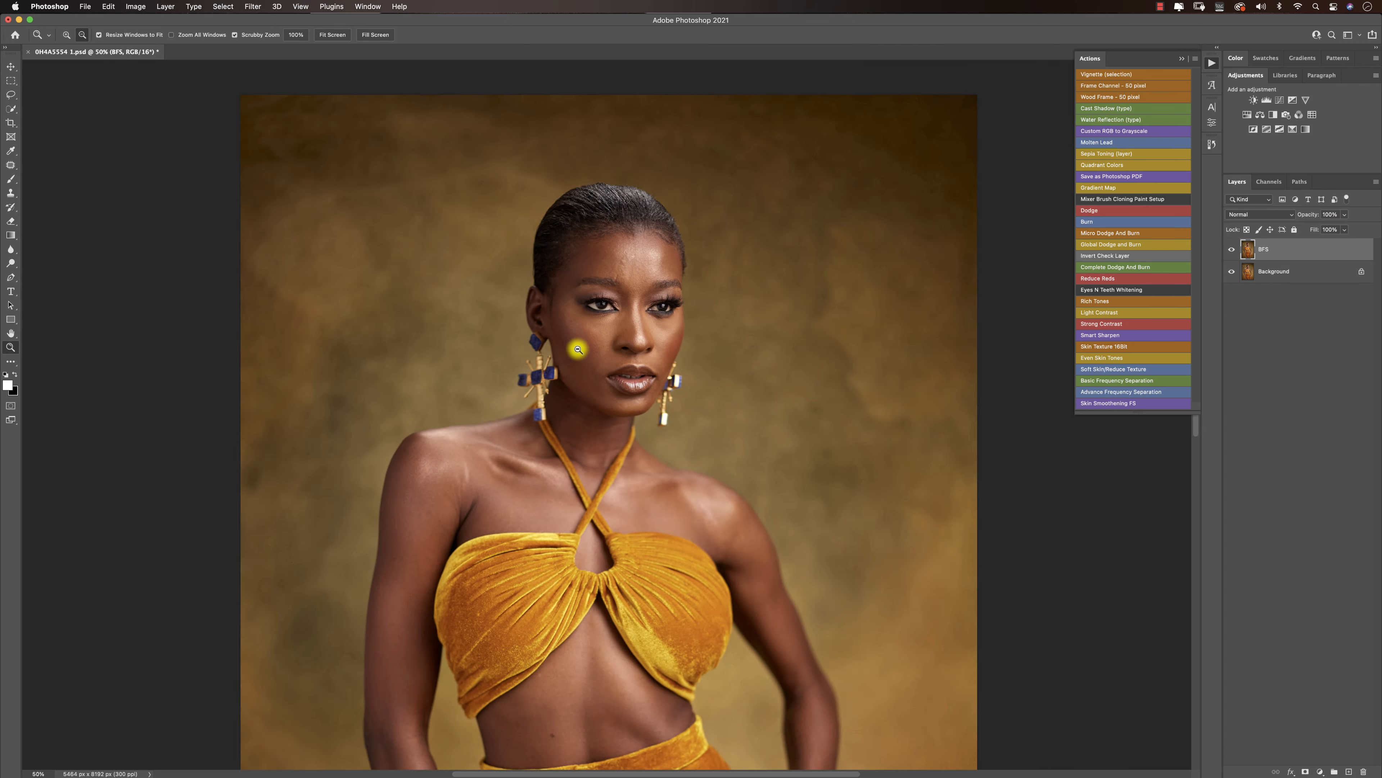
pyautogui.keyDown('alt'); pyautogui.click(578, 350); pyautogui.keyUp('alt')
pyautogui.click(603, 458)
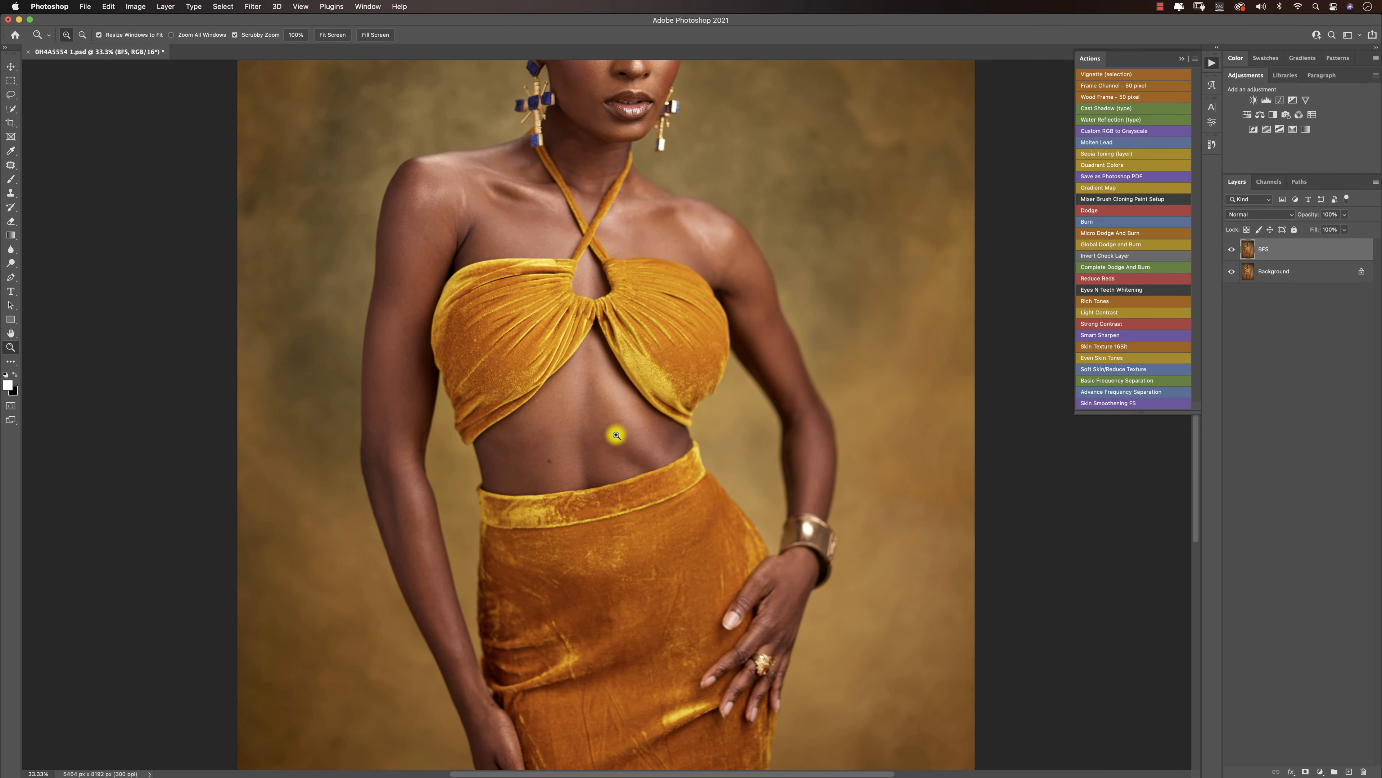
pyautogui.click(605, 113)
pyautogui.press('v')
pyautogui.moveTo(645, 199); pyautogui.dragTo(646, 407)
pyautogui.press('super+plus')
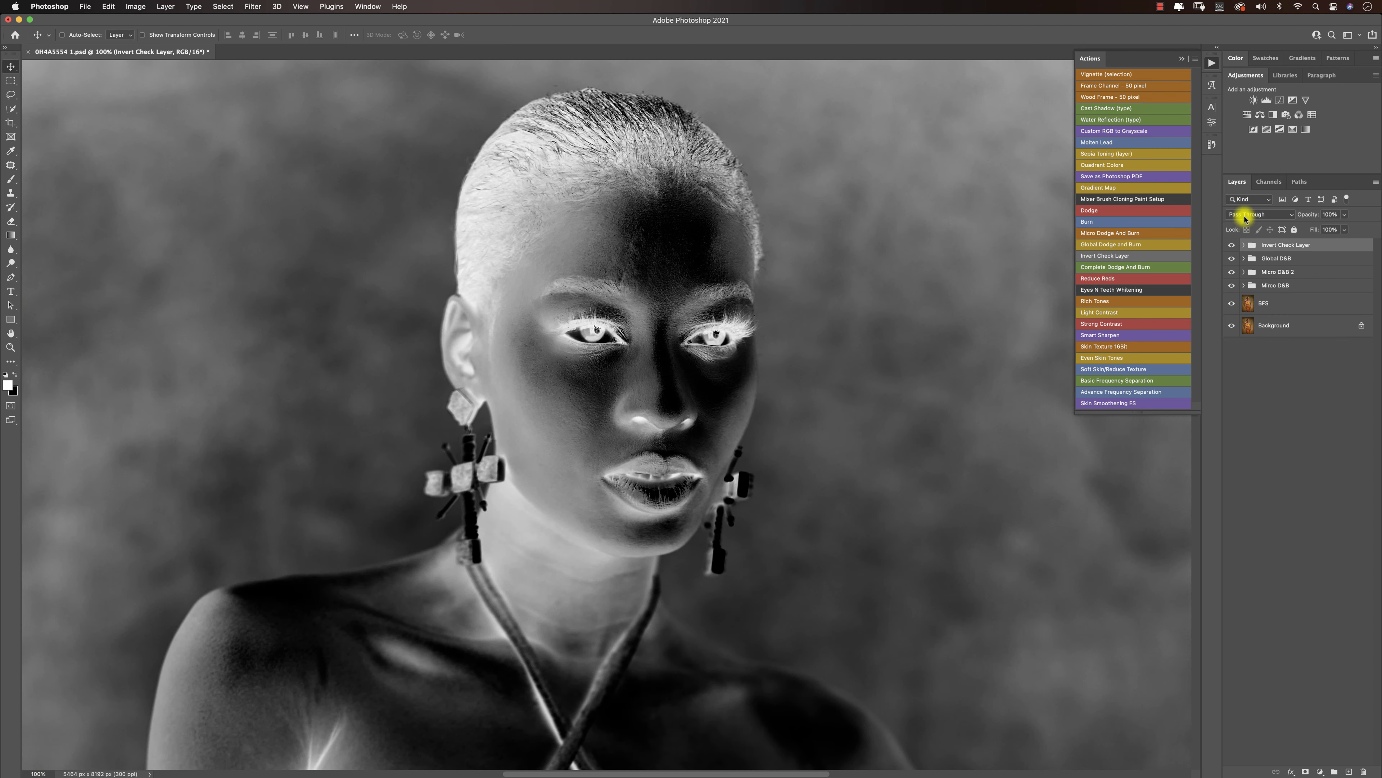
# Examine the inverted black-and-white check view of the face and upper body for uneven skin tones.
pyautogui.press('z')
pyautogui.keyDown('alt'); pyautogui.click(650, 413); pyautogui.keyUp('alt')
pyautogui.keyDown('alt'); pyautogui.click(649, 414); pyautogui.keyUp('alt')
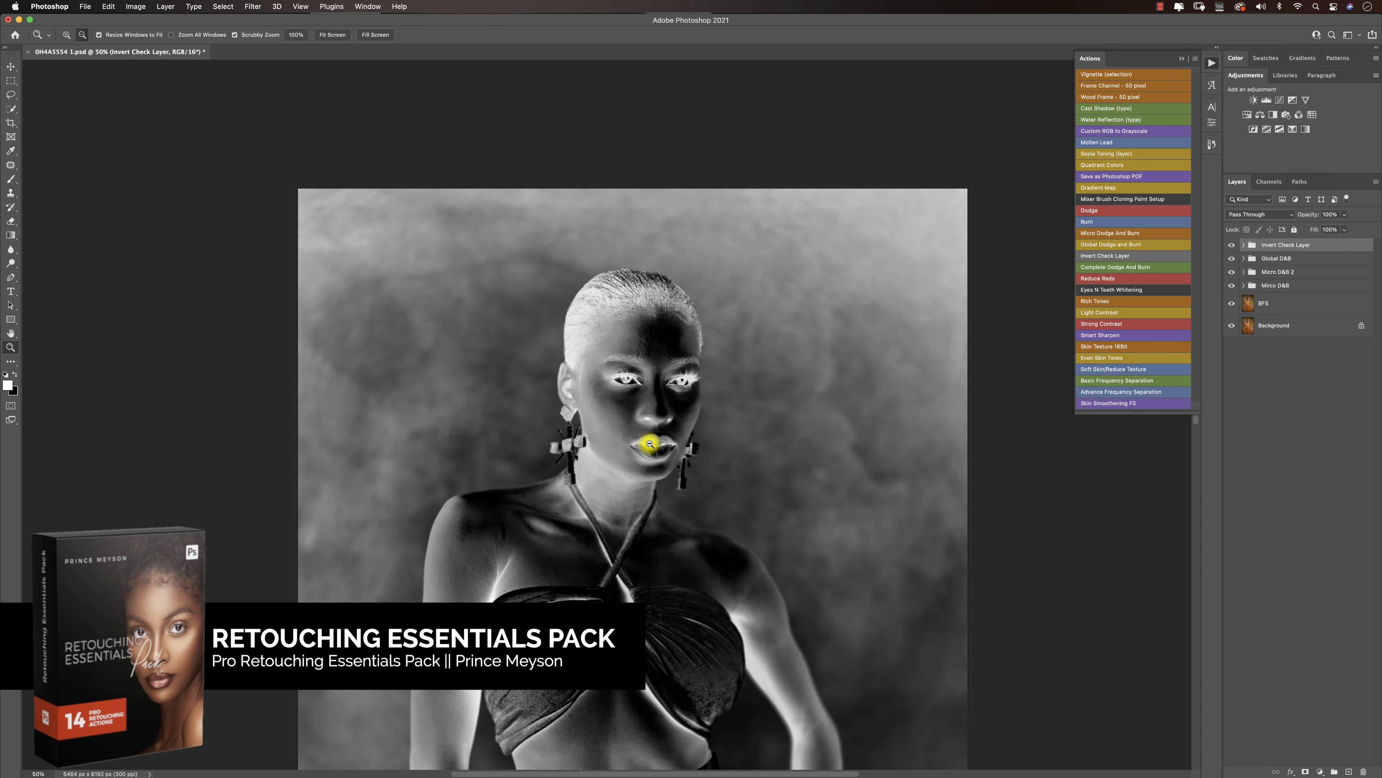
pyautogui.keyDown('alt'); pyautogui.click(653, 449); pyautogui.keyUp('alt')
pyautogui.click(606, 249)
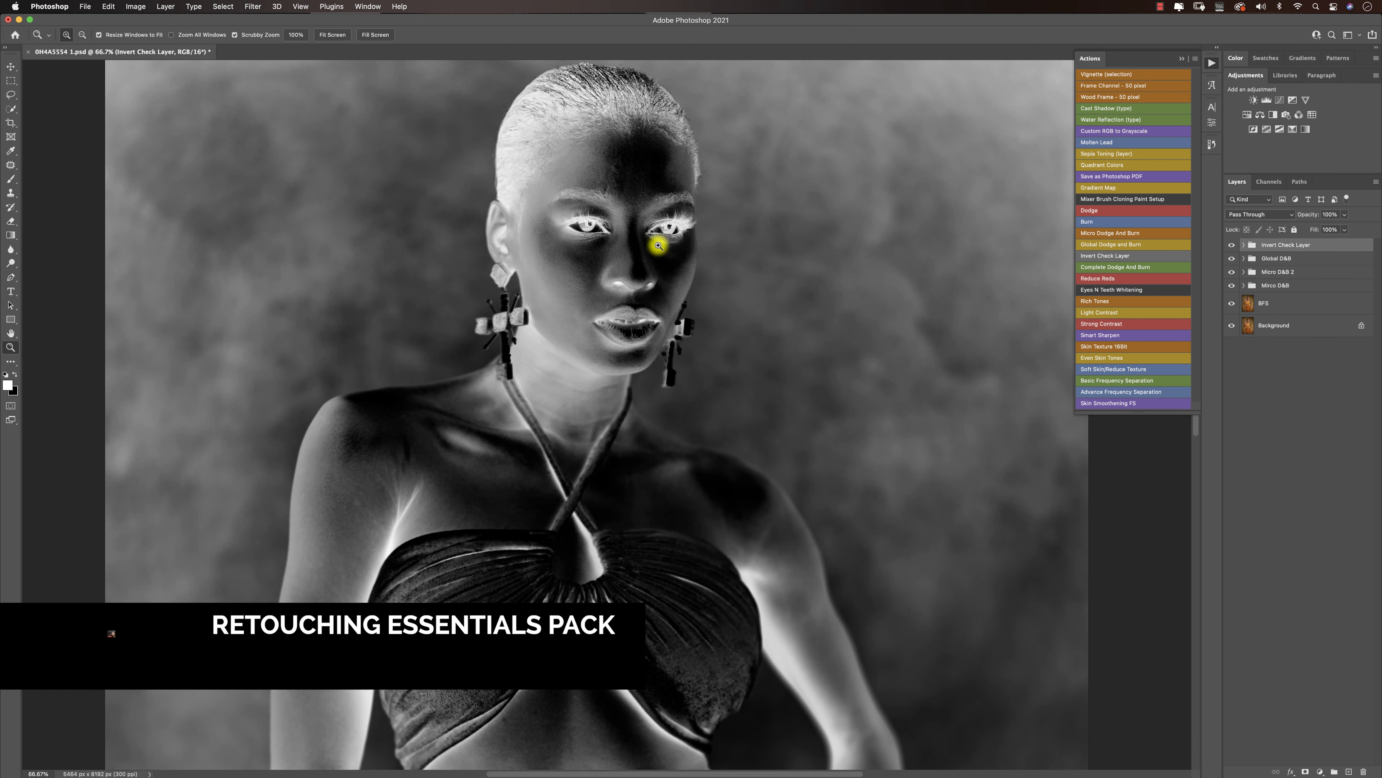
pyautogui.click(657, 222)
pyautogui.press('v')
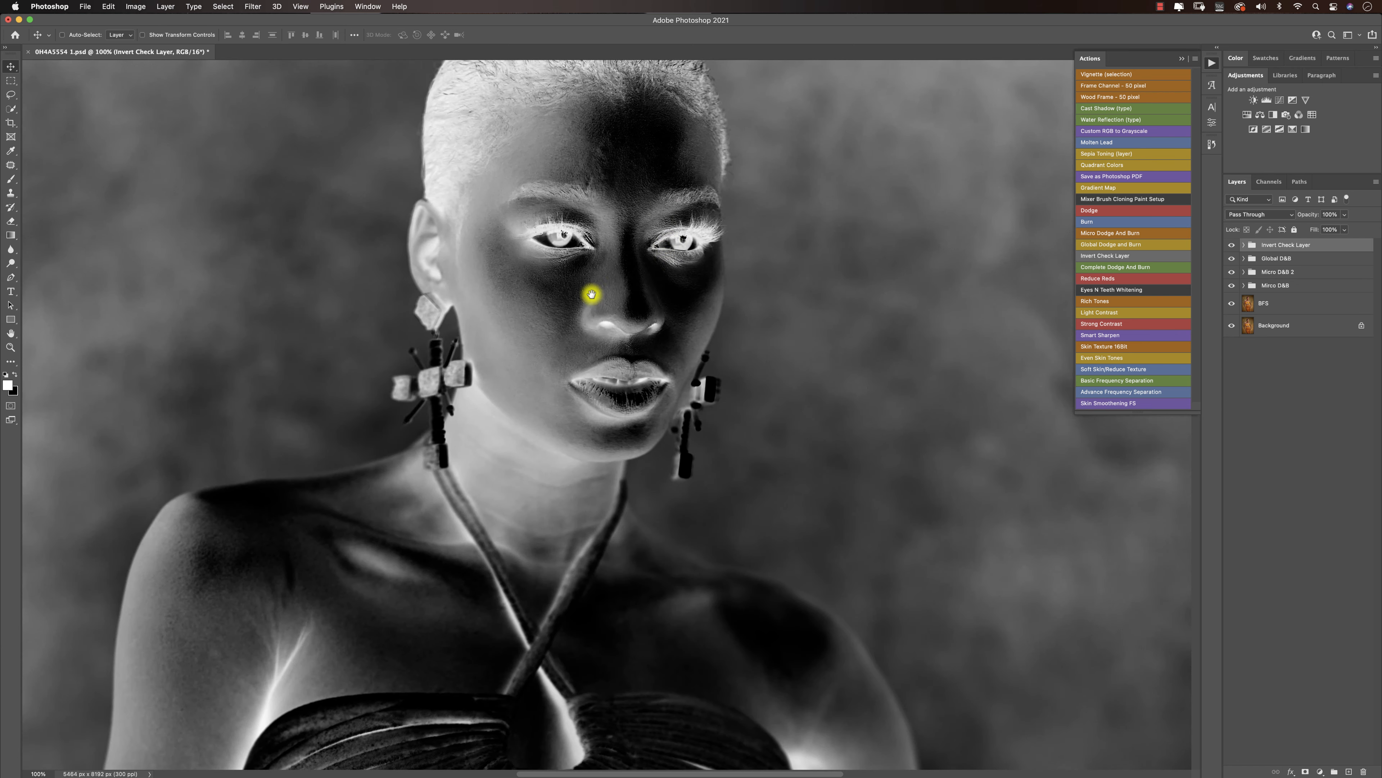
pyautogui.moveTo(586, 294); pyautogui.dragTo(673, 370)
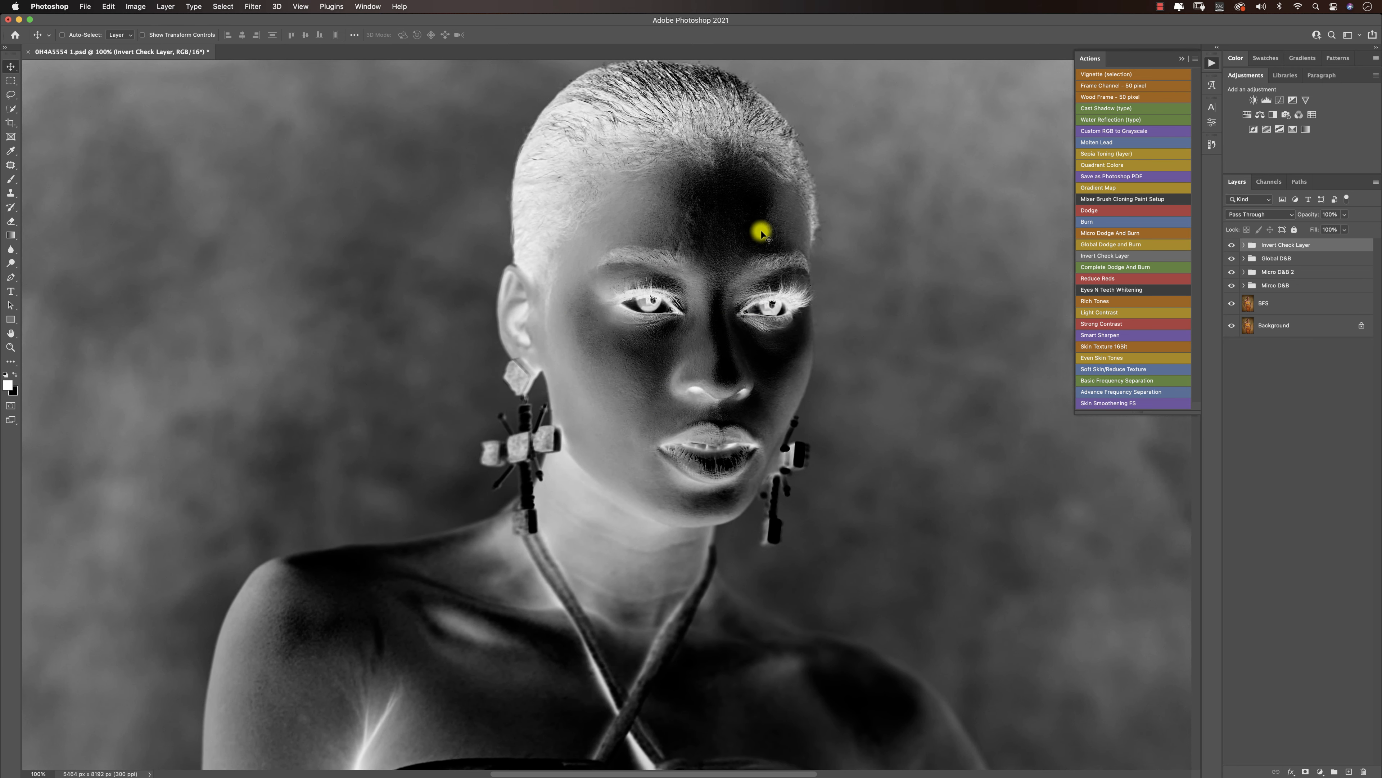
# Compare the portrait with and without the Invert Check Layer group, leaving the group hidden.
pyautogui.click(1232, 245)
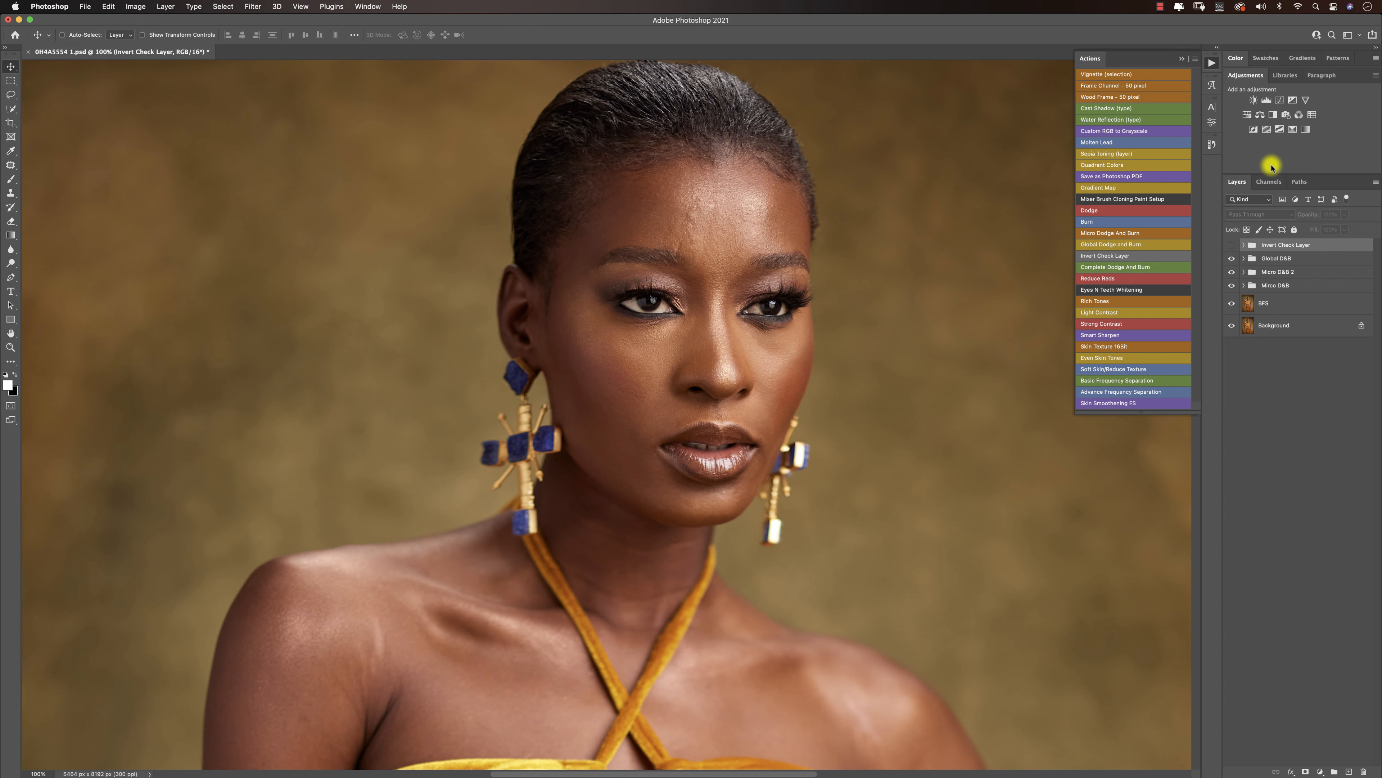
pyautogui.click(1233, 246)
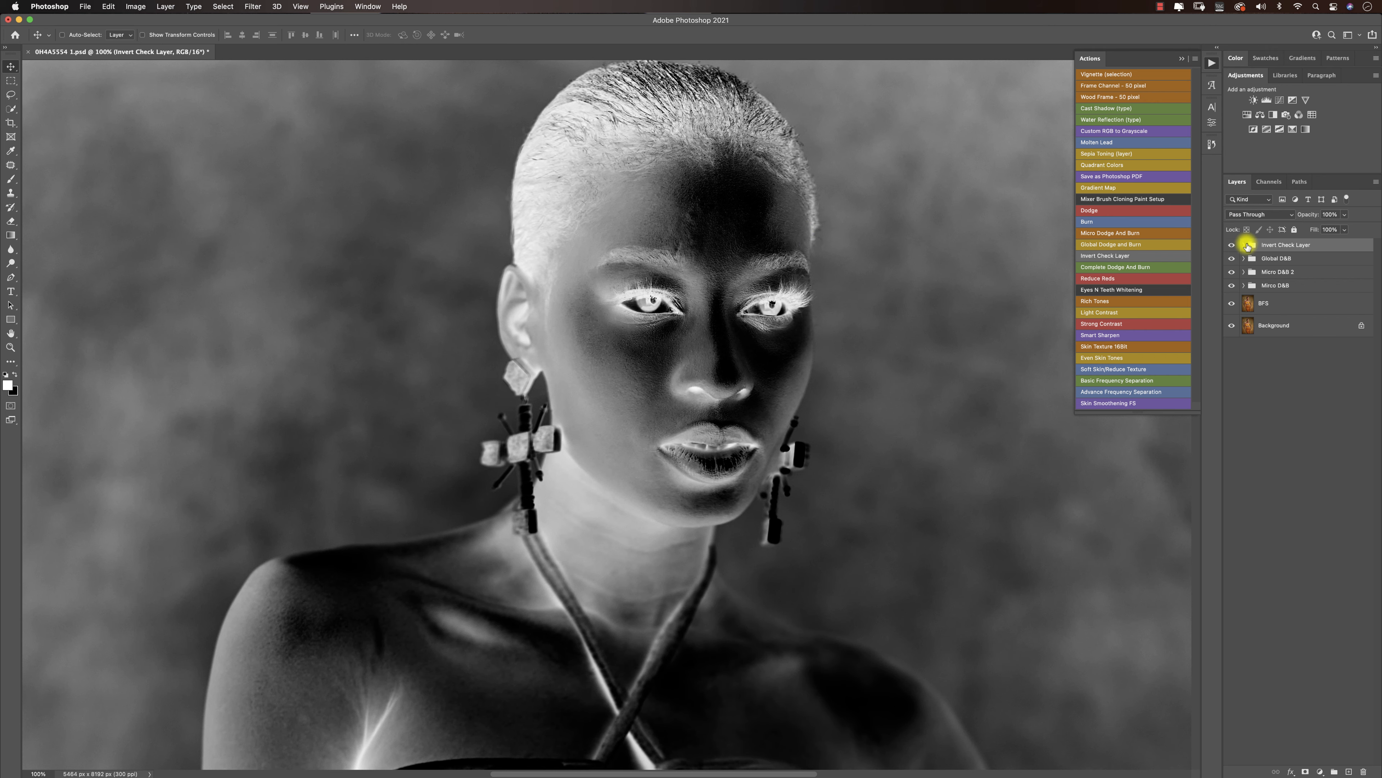
pyautogui.click(1231, 245)
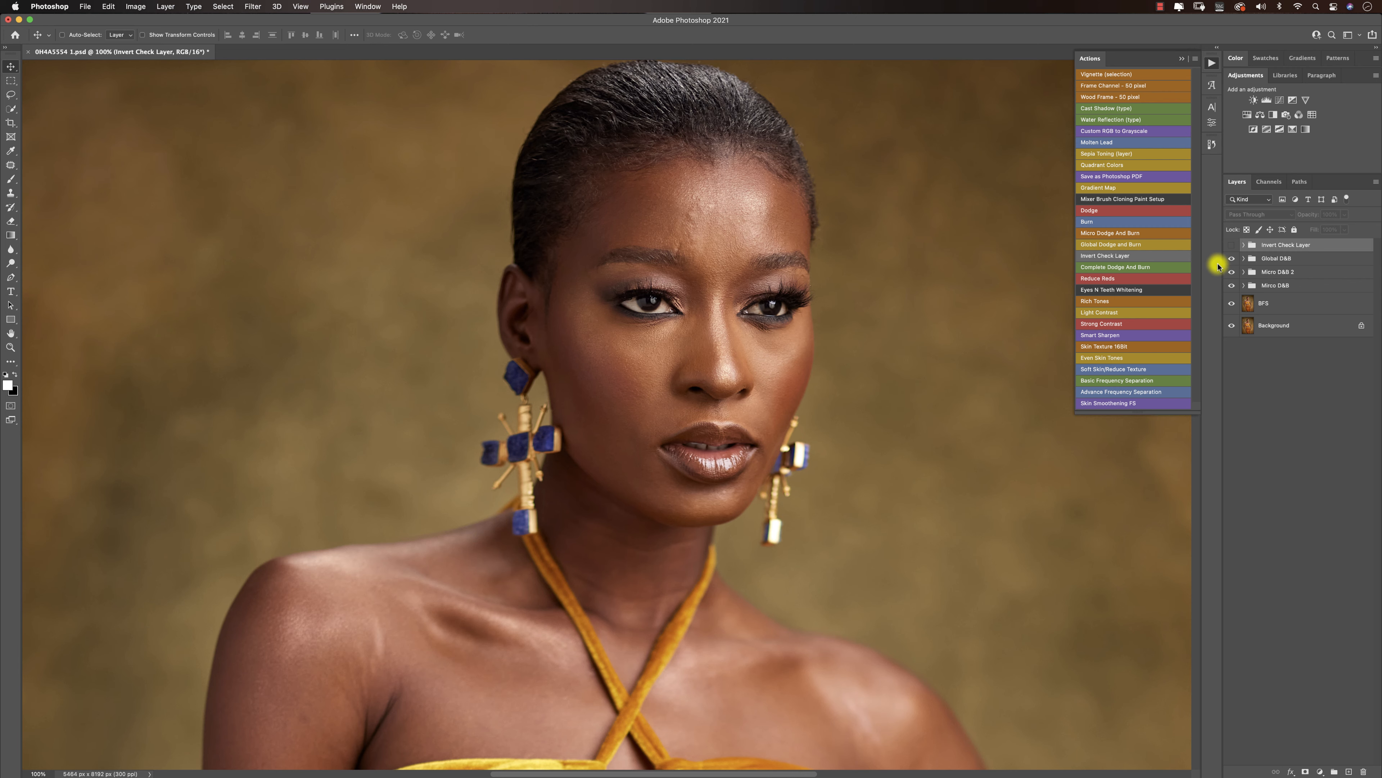
pyautogui.click(1232, 246)
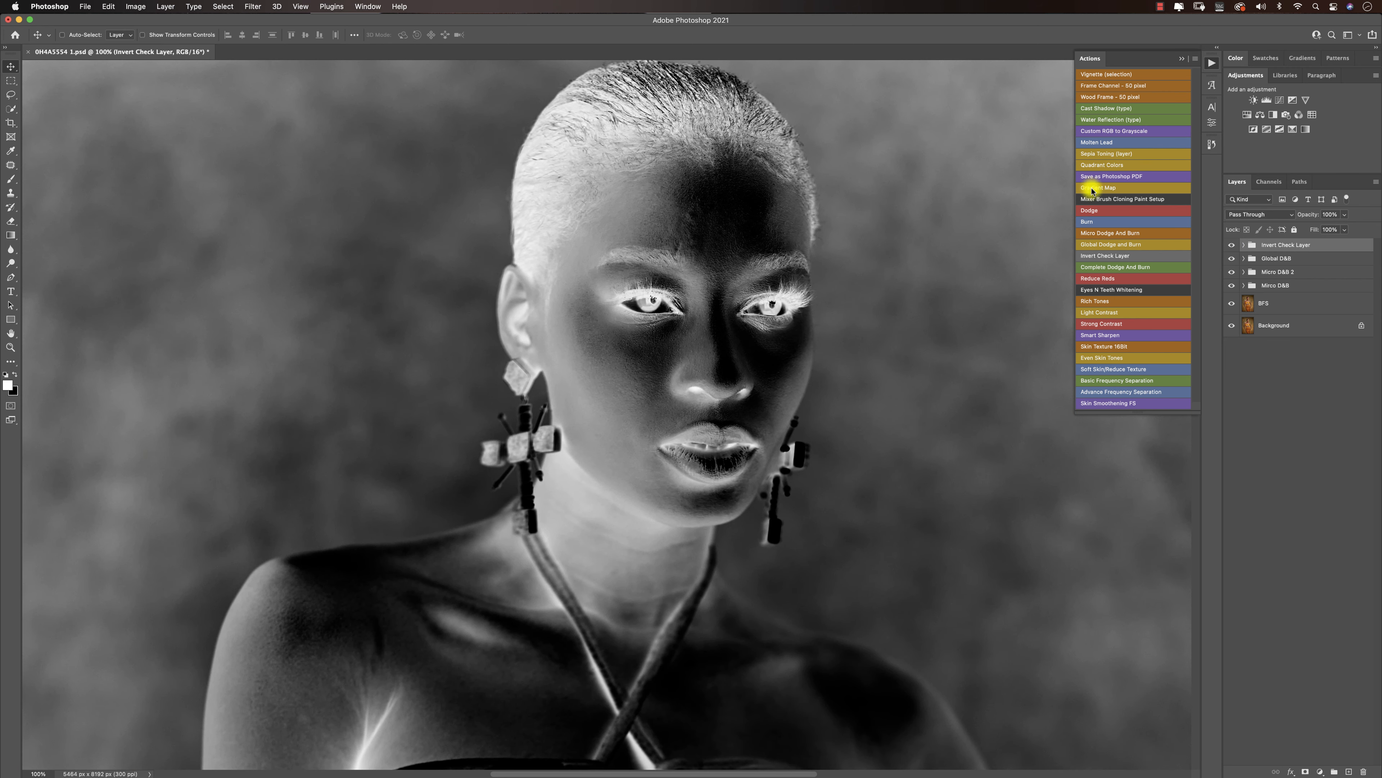
pyautogui.click(1231, 246)
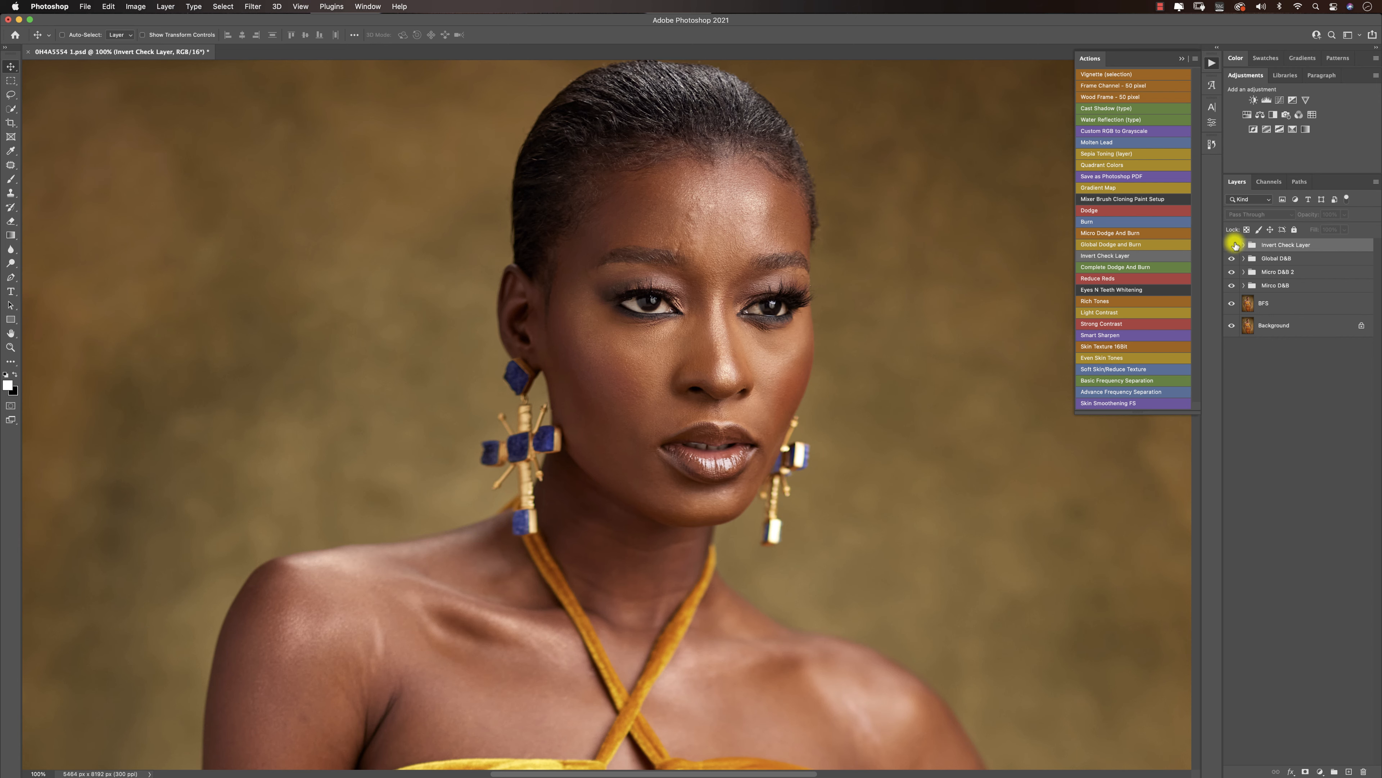
pyautogui.click(1231, 246)
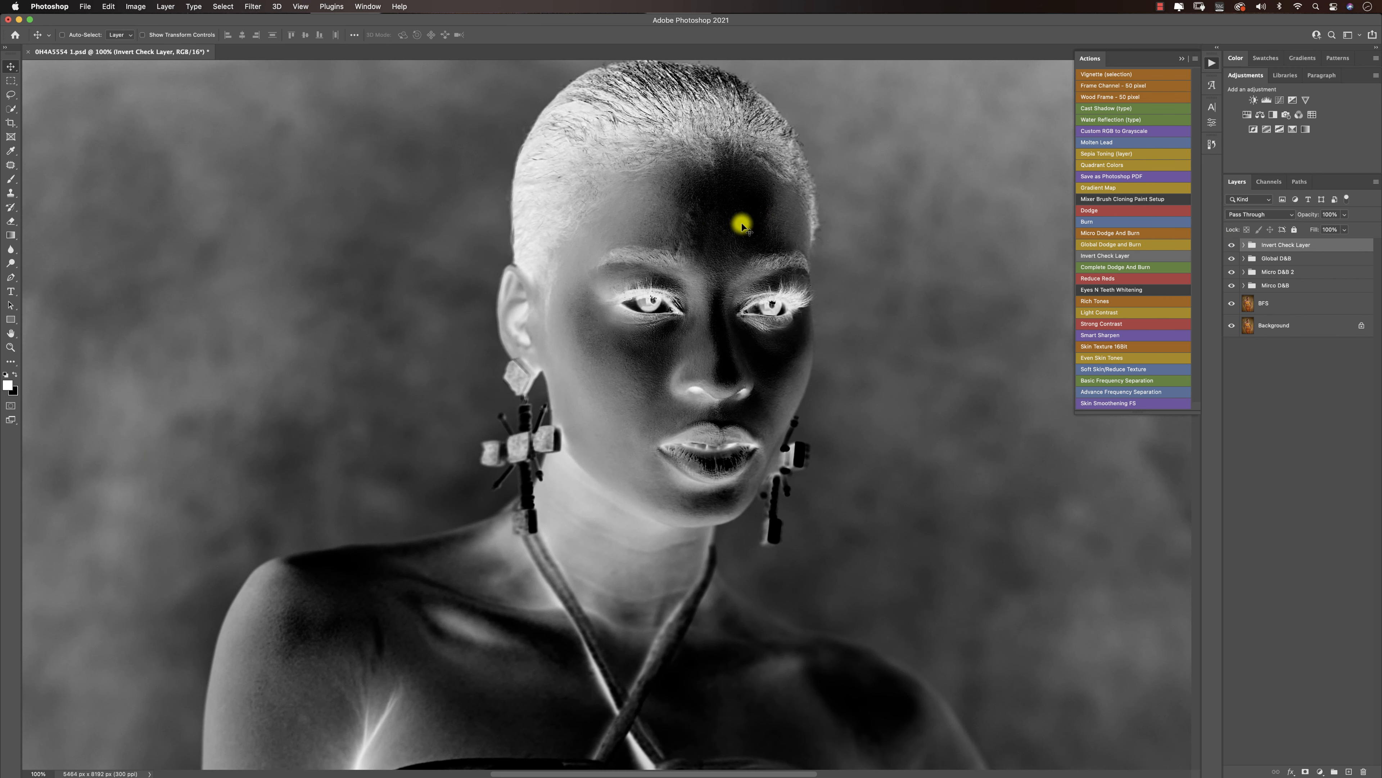
pyautogui.click(1230, 246)
pyautogui.click(1229, 247)
pyautogui.click(1227, 246)
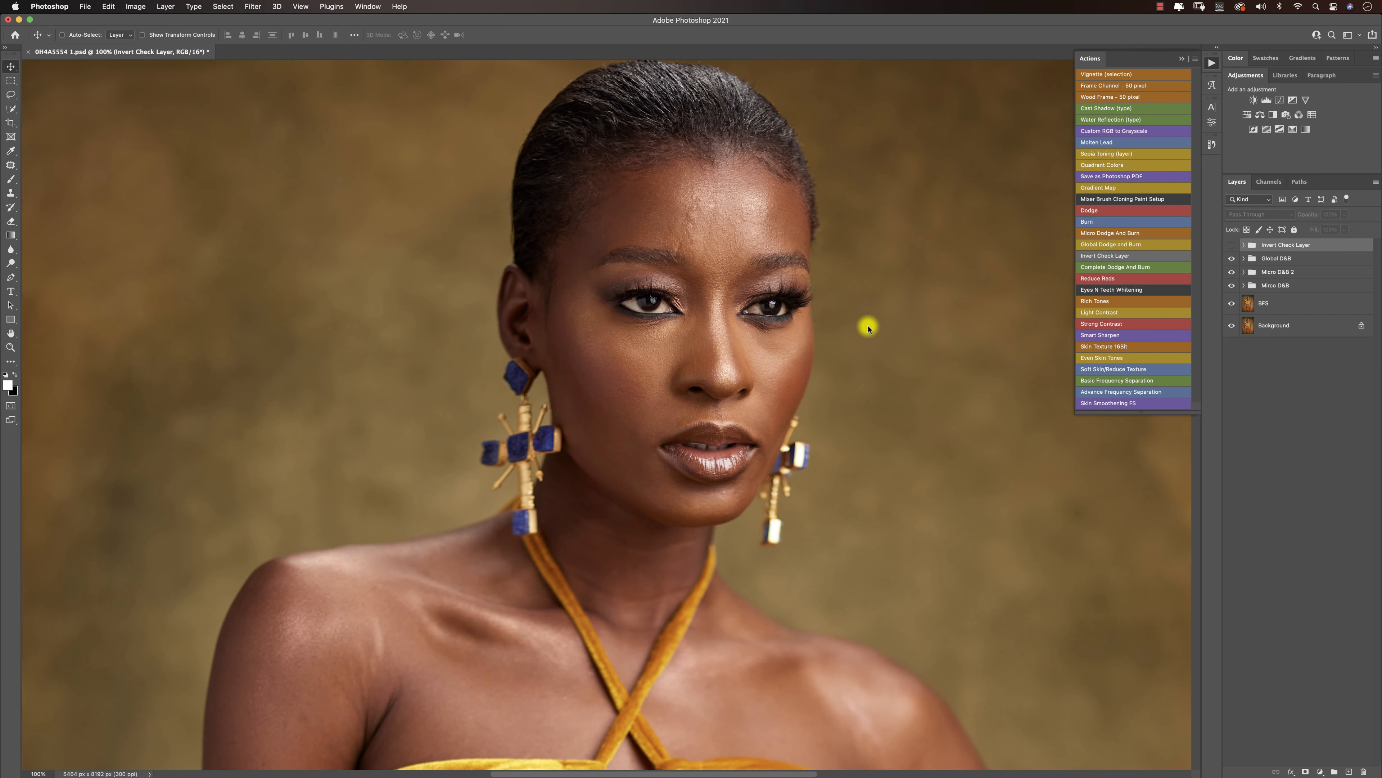
pyautogui.click(1232, 245)
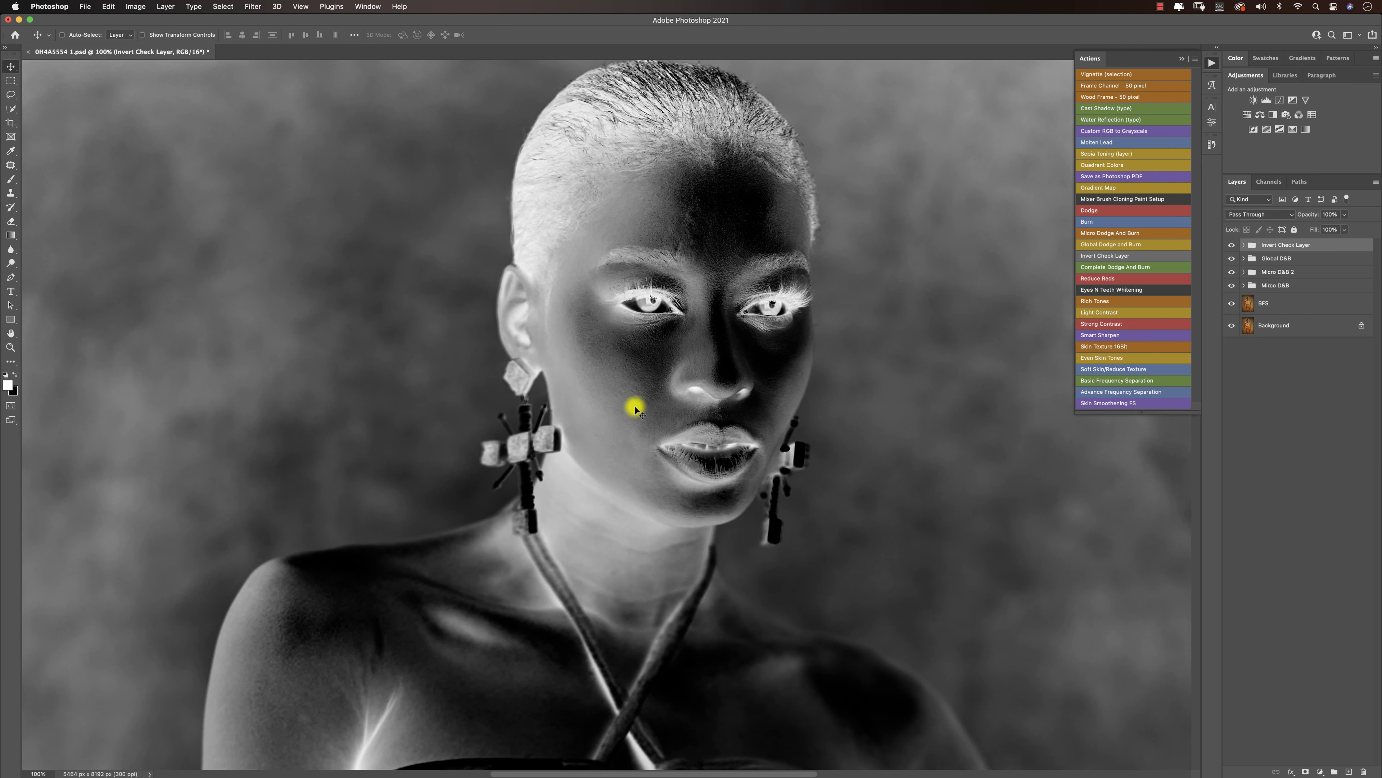
pyautogui.click(1233, 245)
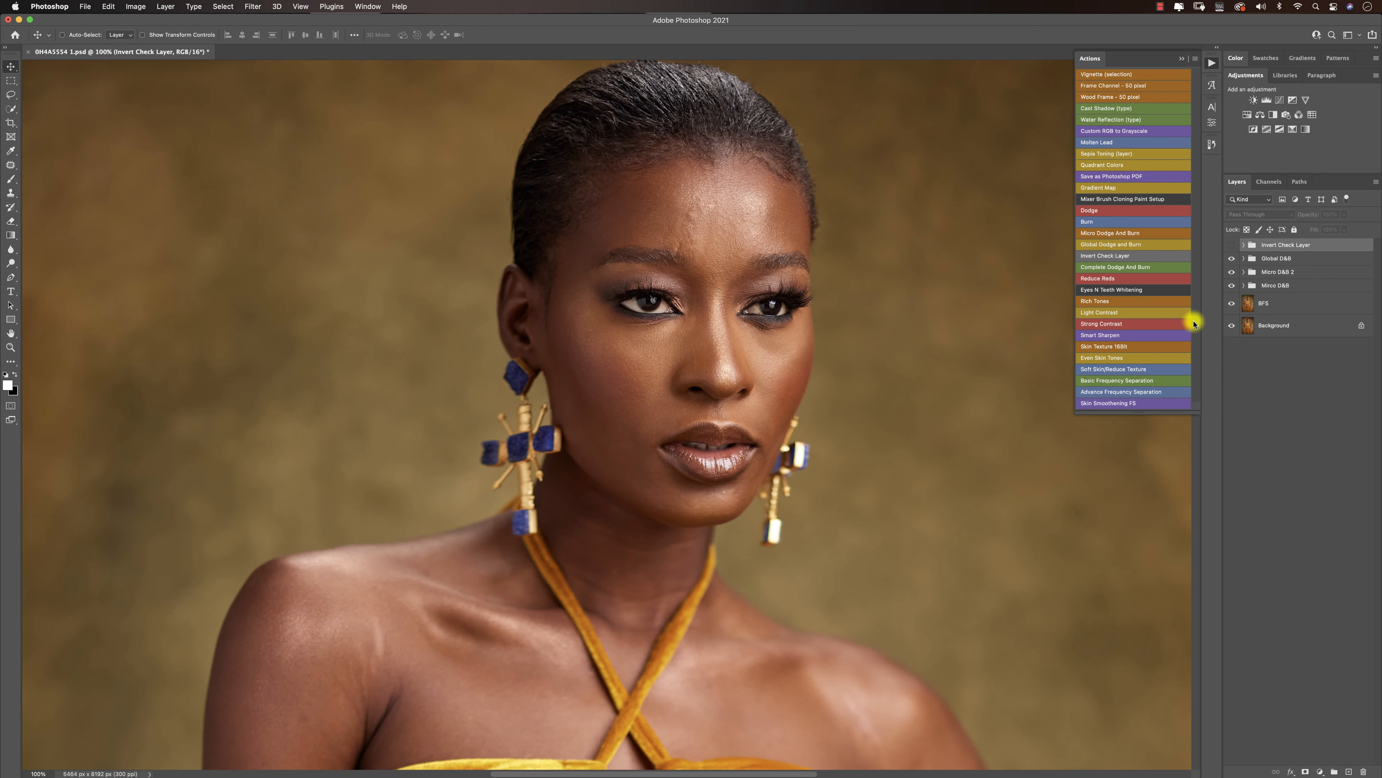
# Expand the Micro D&B group and select the mask of its Burn layer.
pyautogui.click(1246, 287)
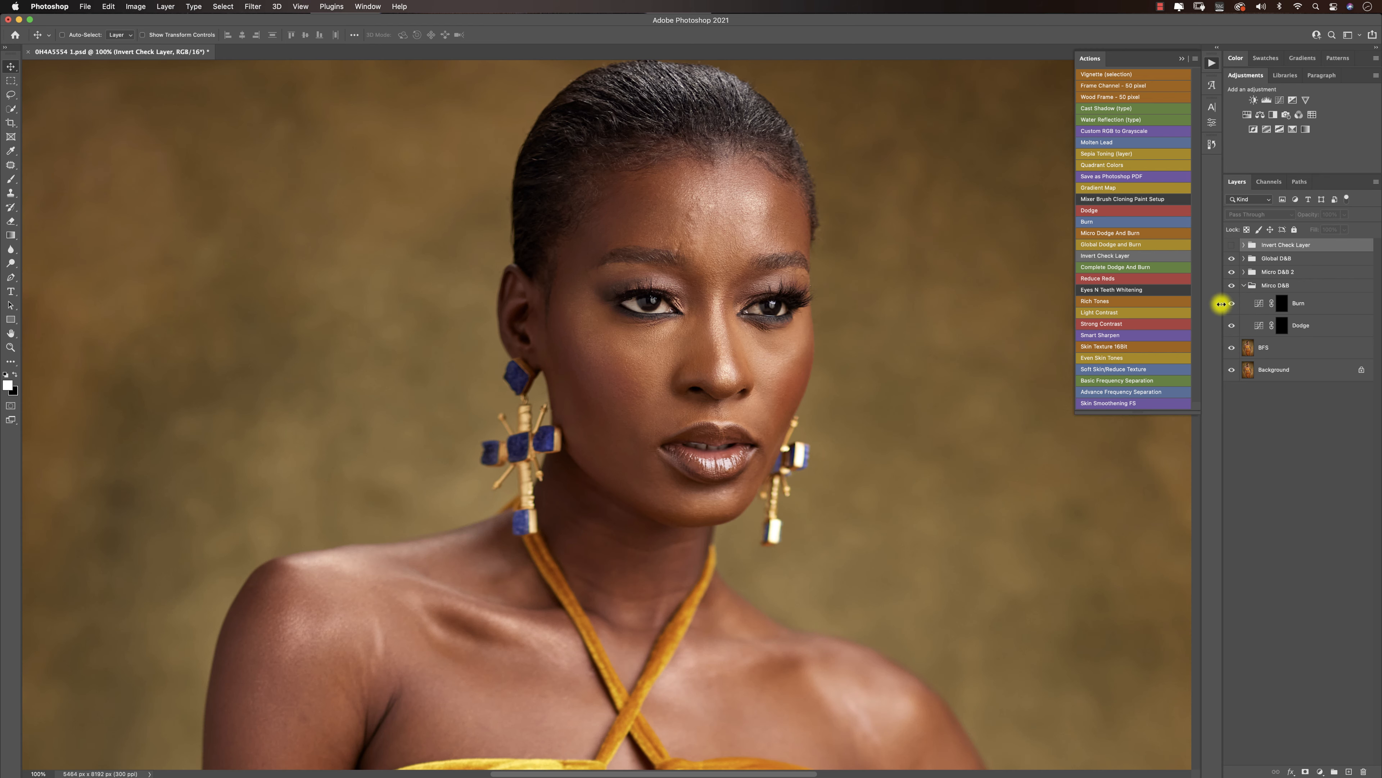
pyautogui.click(1286, 329)
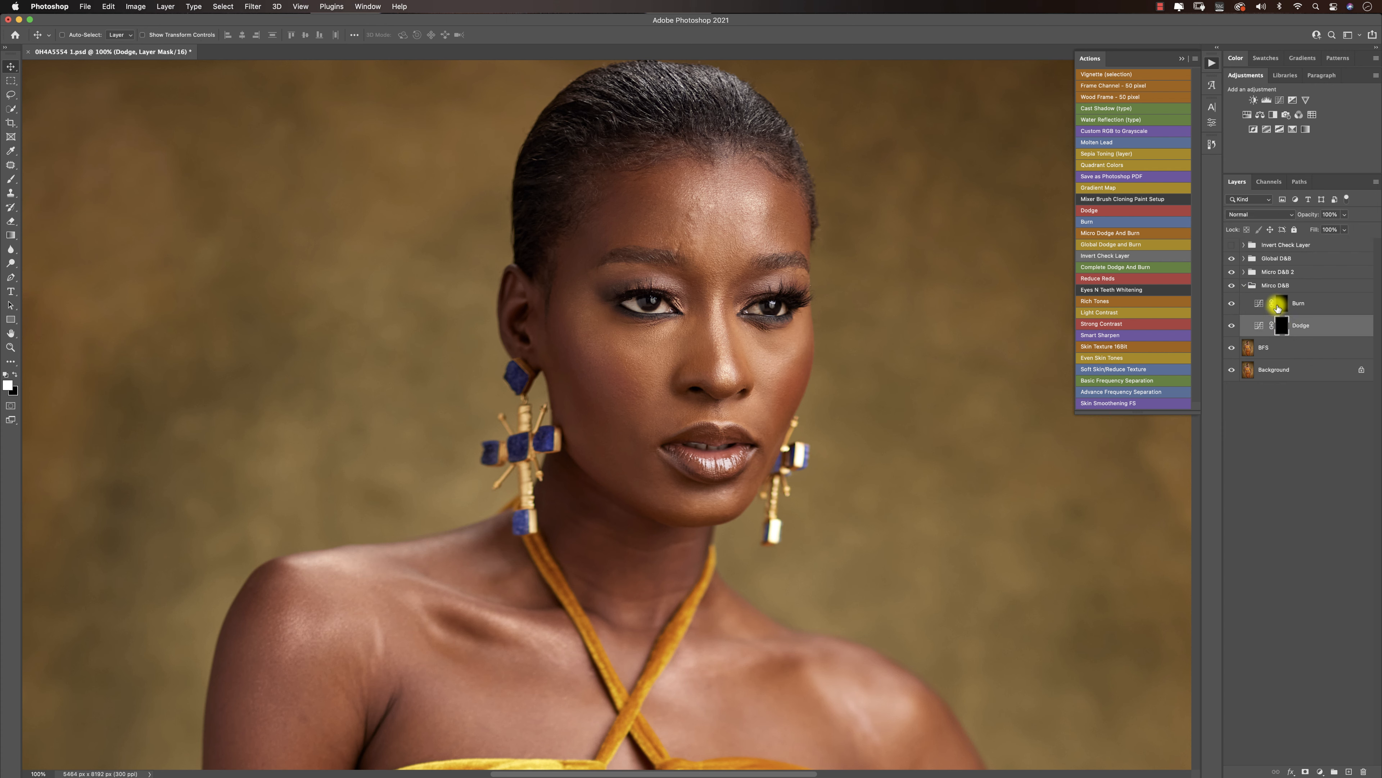
pyautogui.click(1280, 306)
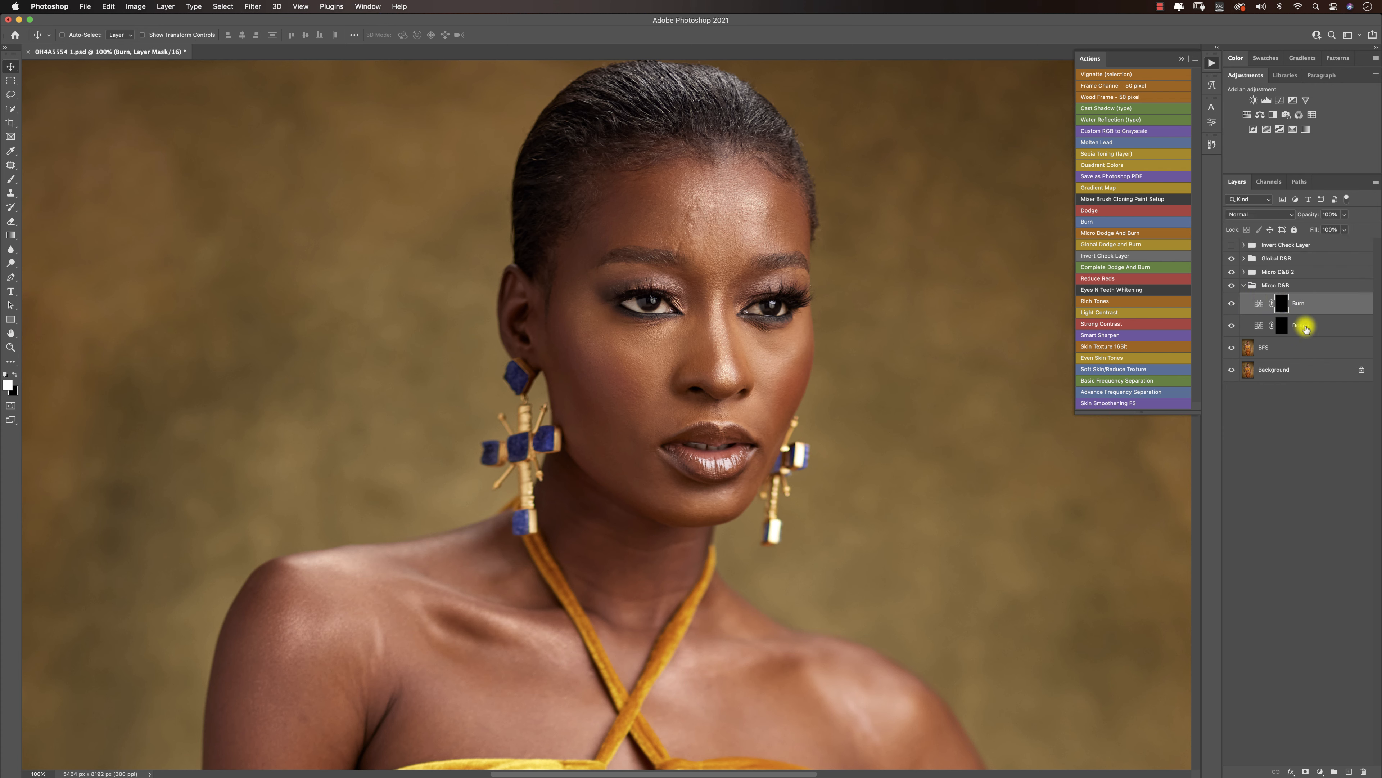
# Set the Brush tool's flow to 1% and shrink its tip for fine work on the forehead.
pyautogui.click(6, 178)
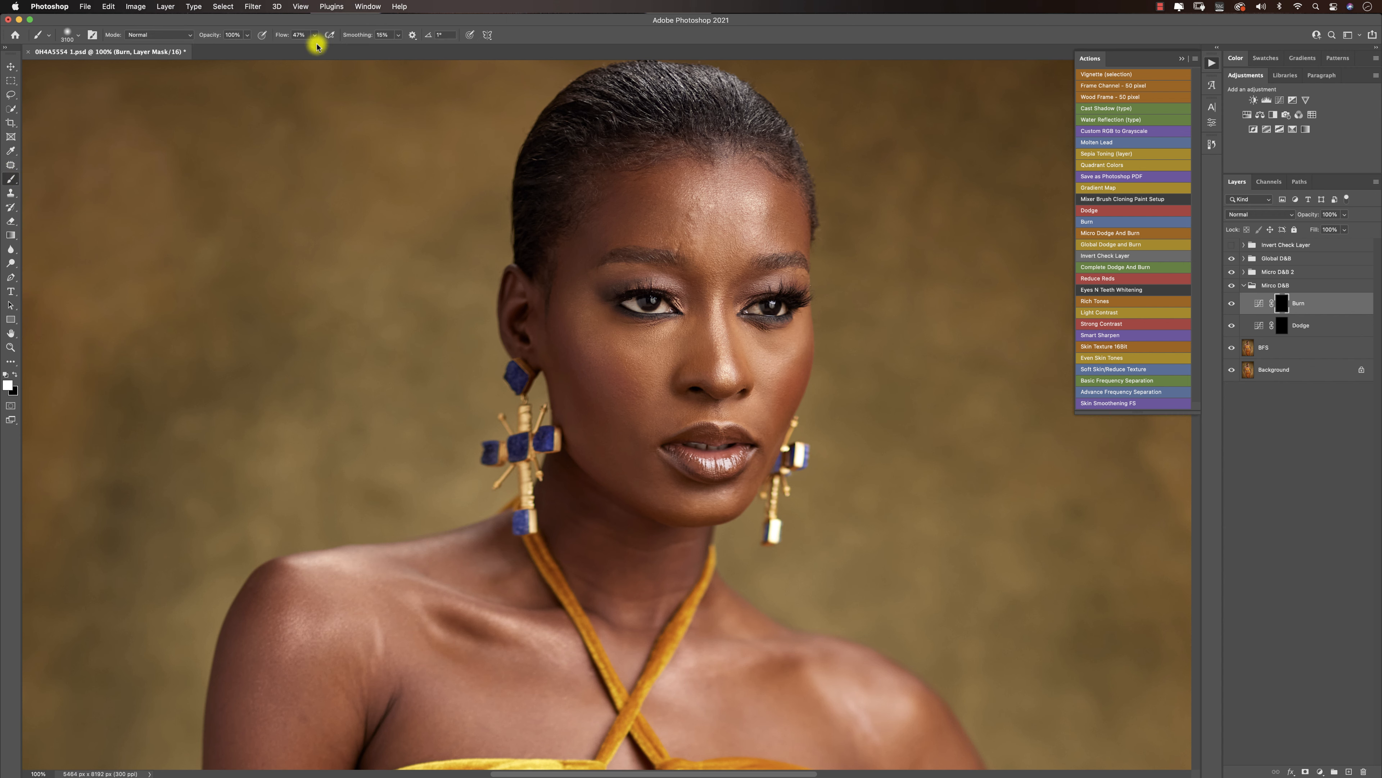
pyautogui.moveTo(315, 34); pyautogui.dragTo(247, 52)
pyautogui.click(1268, 214)
pyautogui.click(1268, 213)
pyautogui.press('[')
pyautogui.press('[')
pyautogui.press('[')
pyautogui.press('[')
pyautogui.press('[')
pyautogui.press('[')
pyautogui.press('[')
pyautogui.press('[')
pyautogui.press('[')
pyautogui.press('[')
pyautogui.press('[')
pyautogui.press('[')
pyautogui.press('[')
pyautogui.press('[')
pyautogui.press('[')
pyautogui.press('[')
pyautogui.press('[')
pyautogui.press('[')
pyautogui.press('[')
pyautogui.press('[')
pyautogui.press('[')
pyautogui.press(']')
pyautogui.press(']')
pyautogui.moveTo(697, 202); pyautogui.dragTo(726, 204)
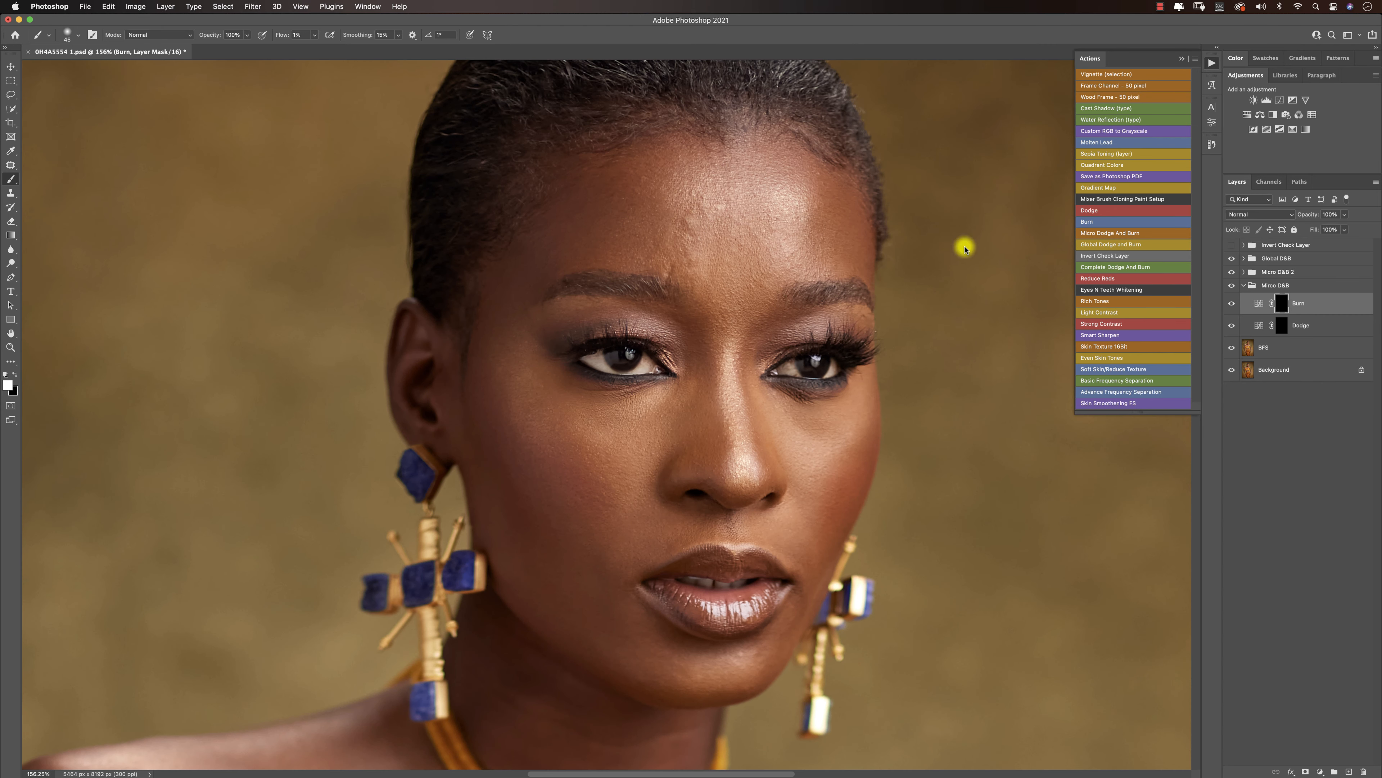
# Show the Invert Check Layer group and set the midtone input of its Levels 1 adjustment to 0.67.
pyautogui.click(1231, 246)
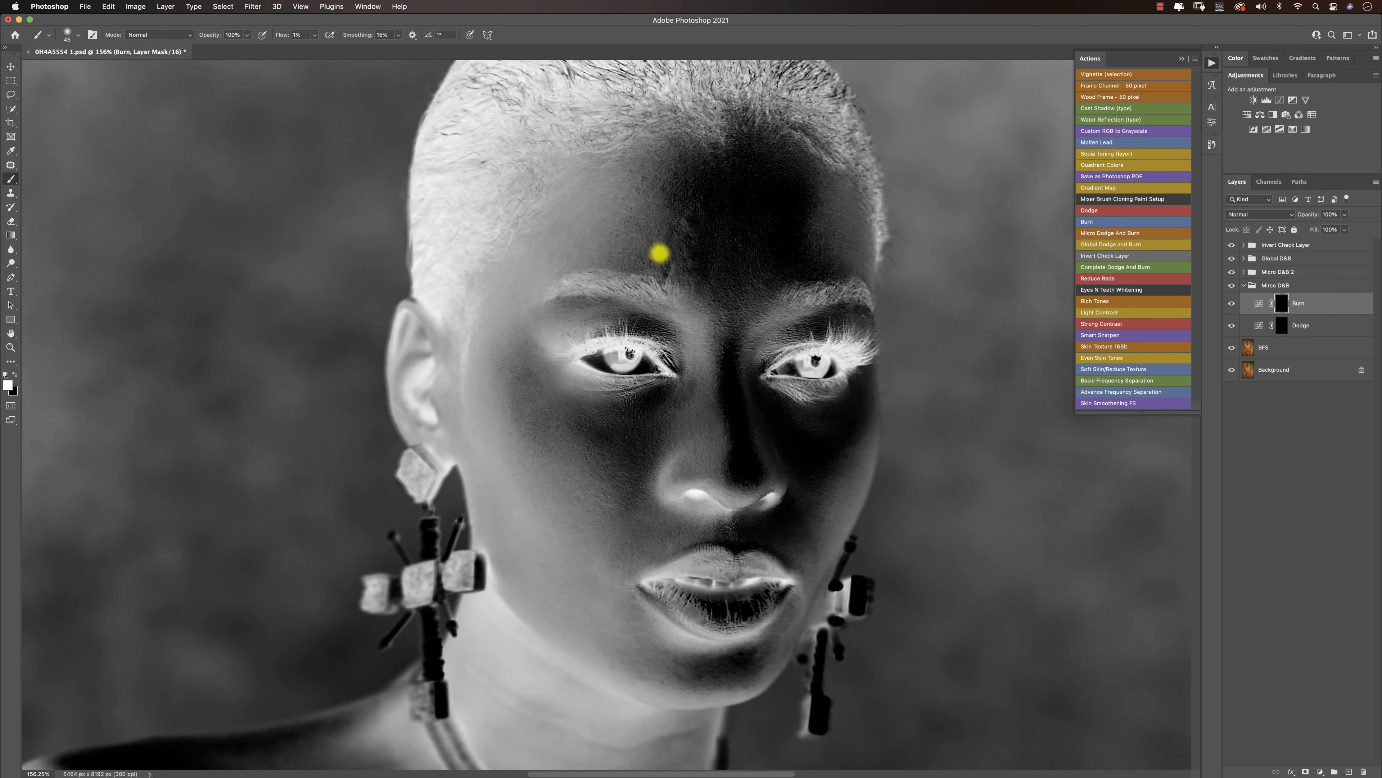
pyautogui.click(1244, 245)
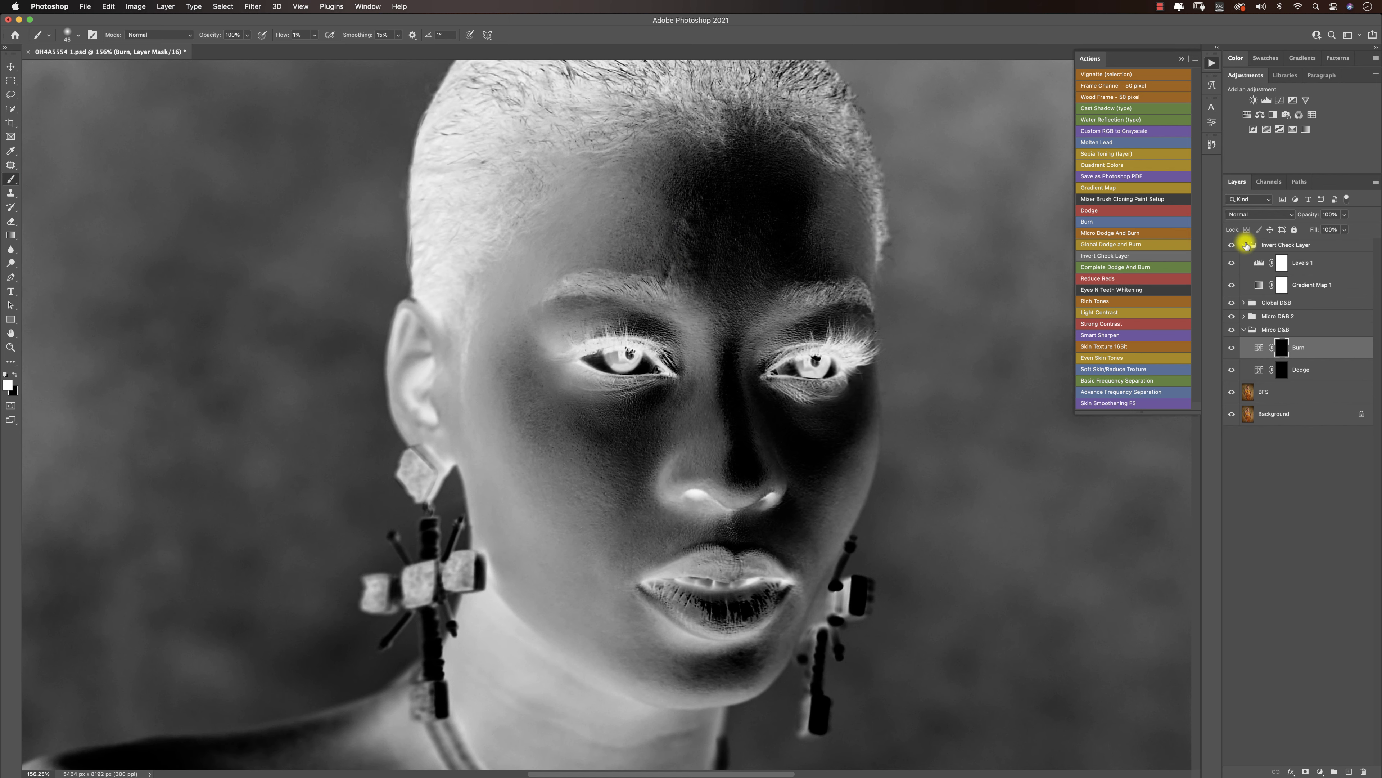
pyautogui.doubleClick(1259, 262)
pyautogui.moveTo(1141, 220); pyautogui.dragTo(1128, 220)
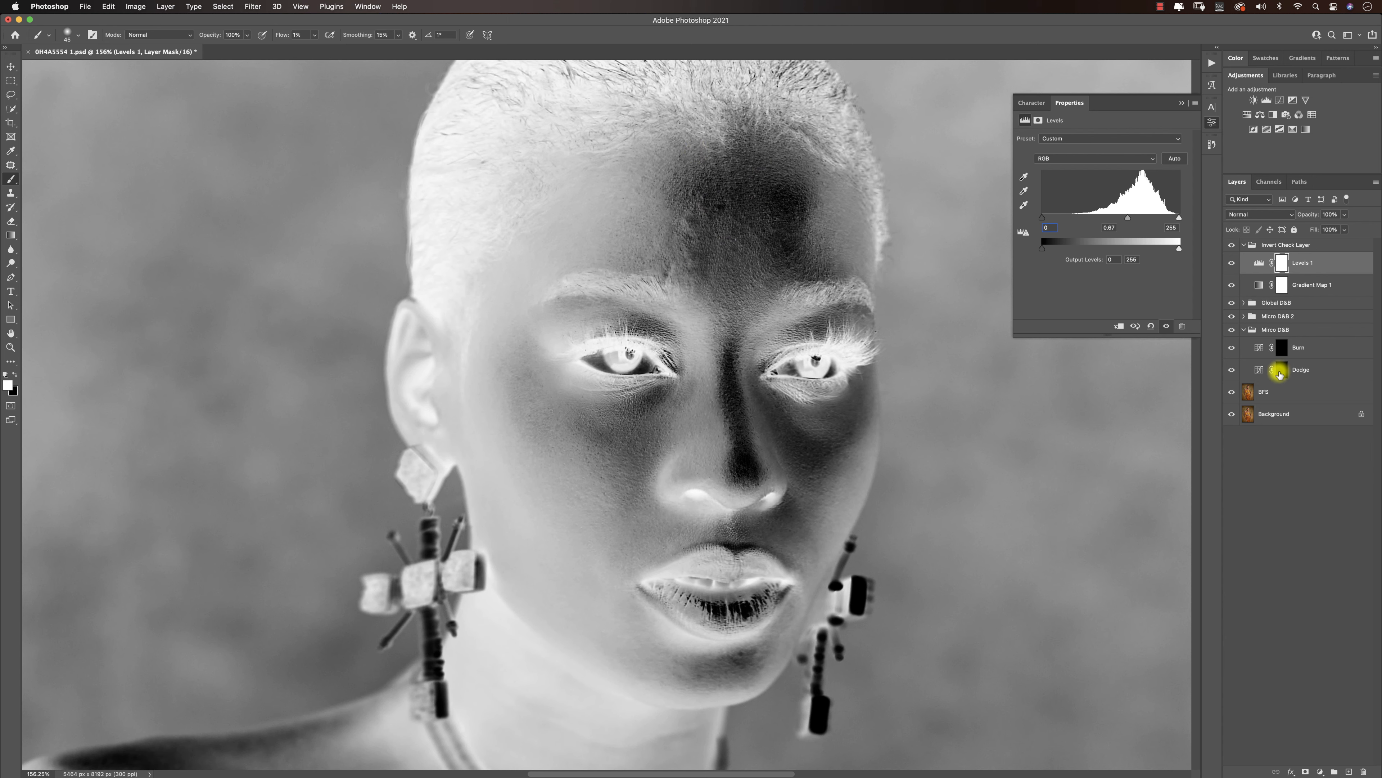
# Paint on the Micro D&B Burn mask over the uneven bright patches of the forehead, varying the brush size.
pyautogui.click(1280, 348)
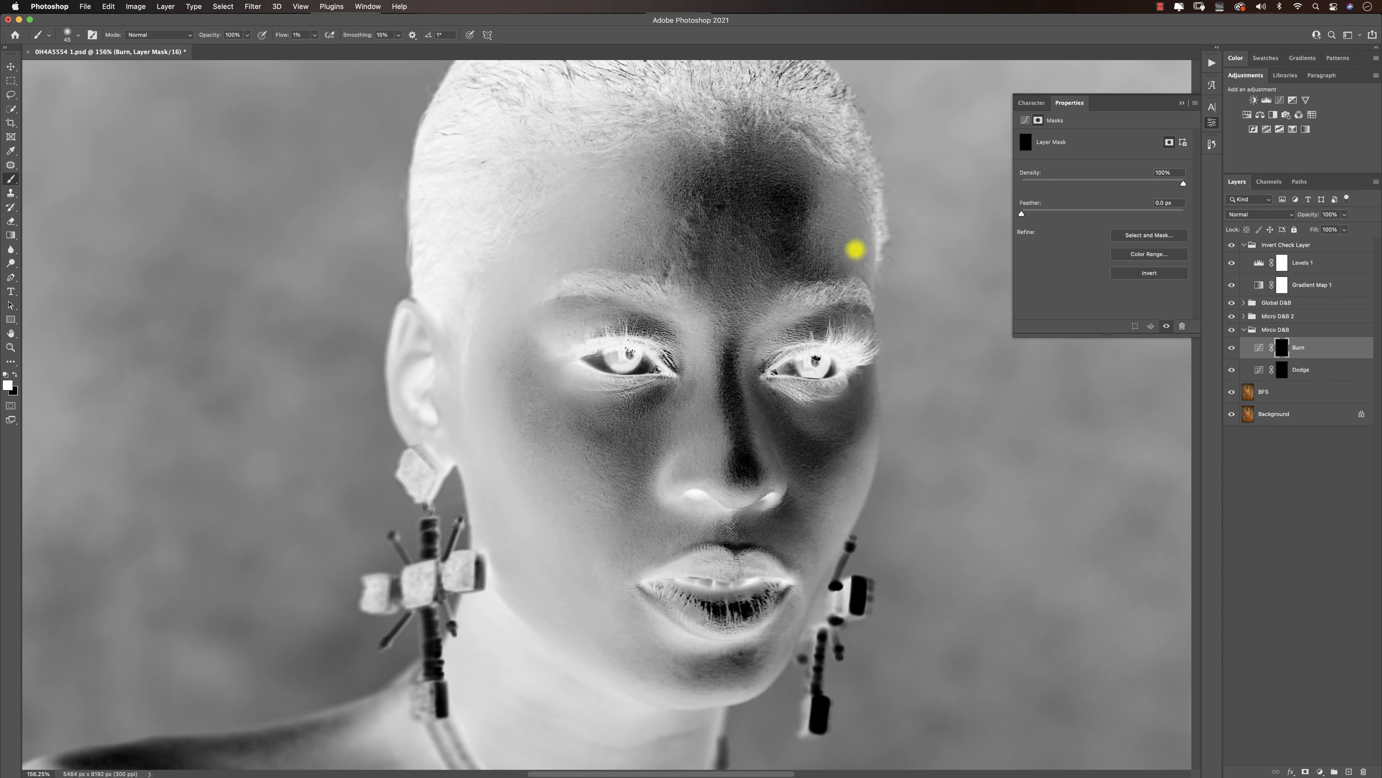
pyautogui.press('[')
pyautogui.press('[')
pyautogui.press('[')
pyautogui.press('[')
pyautogui.press(']')
pyautogui.press(']')
pyautogui.press('[')
pyautogui.press('[')
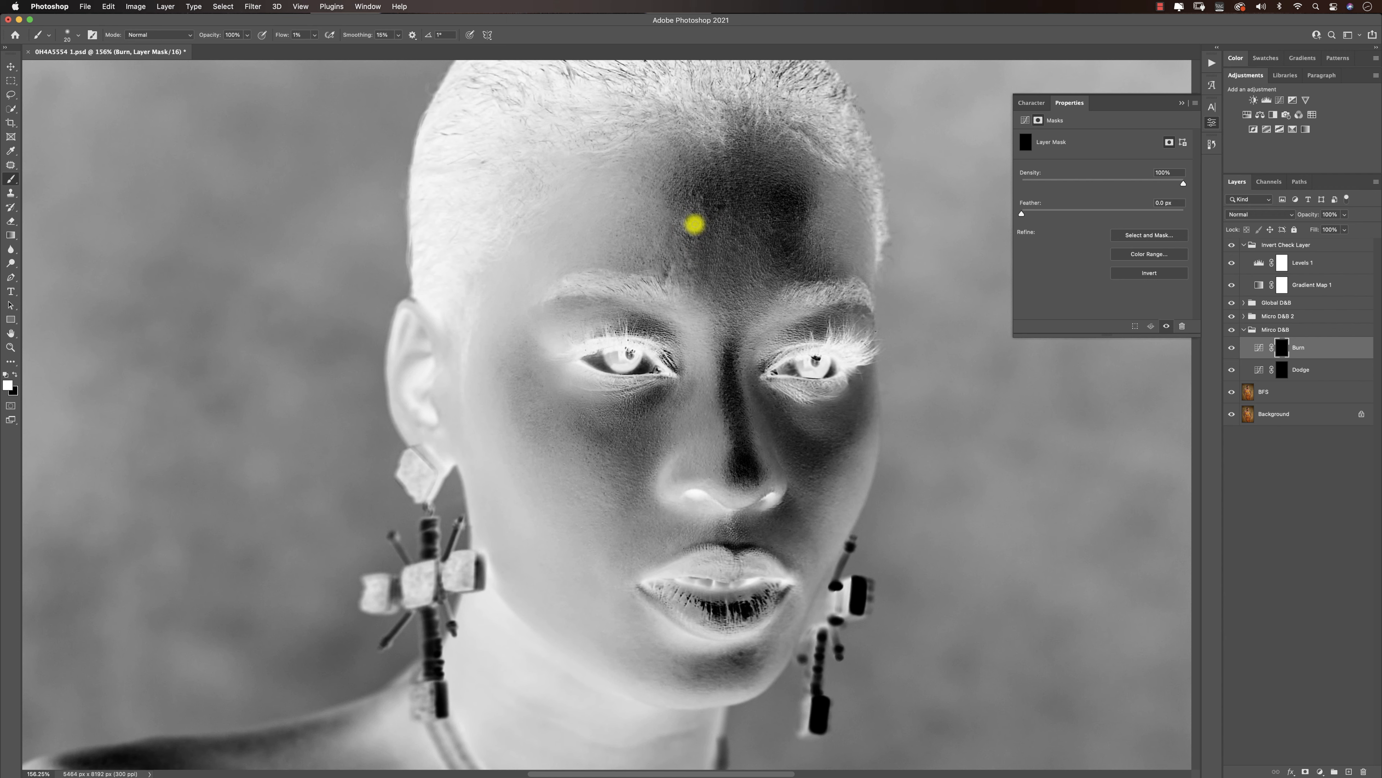
pyautogui.press(']')
pyautogui.press(']')
pyautogui.press(']')
pyautogui.press('[')
pyautogui.press(']')
pyautogui.press(']')
pyautogui.press(']')
pyautogui.press('[')
pyautogui.press('[')
pyautogui.press('[')
pyautogui.press('[')
pyautogui.press('[')
pyautogui.press(']')
pyautogui.press(']')
pyautogui.press(']')
pyautogui.press('[')
pyautogui.press('[')
pyautogui.press(']')
pyautogui.press(']')
pyautogui.press(']')
pyautogui.press(']')
pyautogui.press(']')
pyautogui.press(']')
pyautogui.press(']')
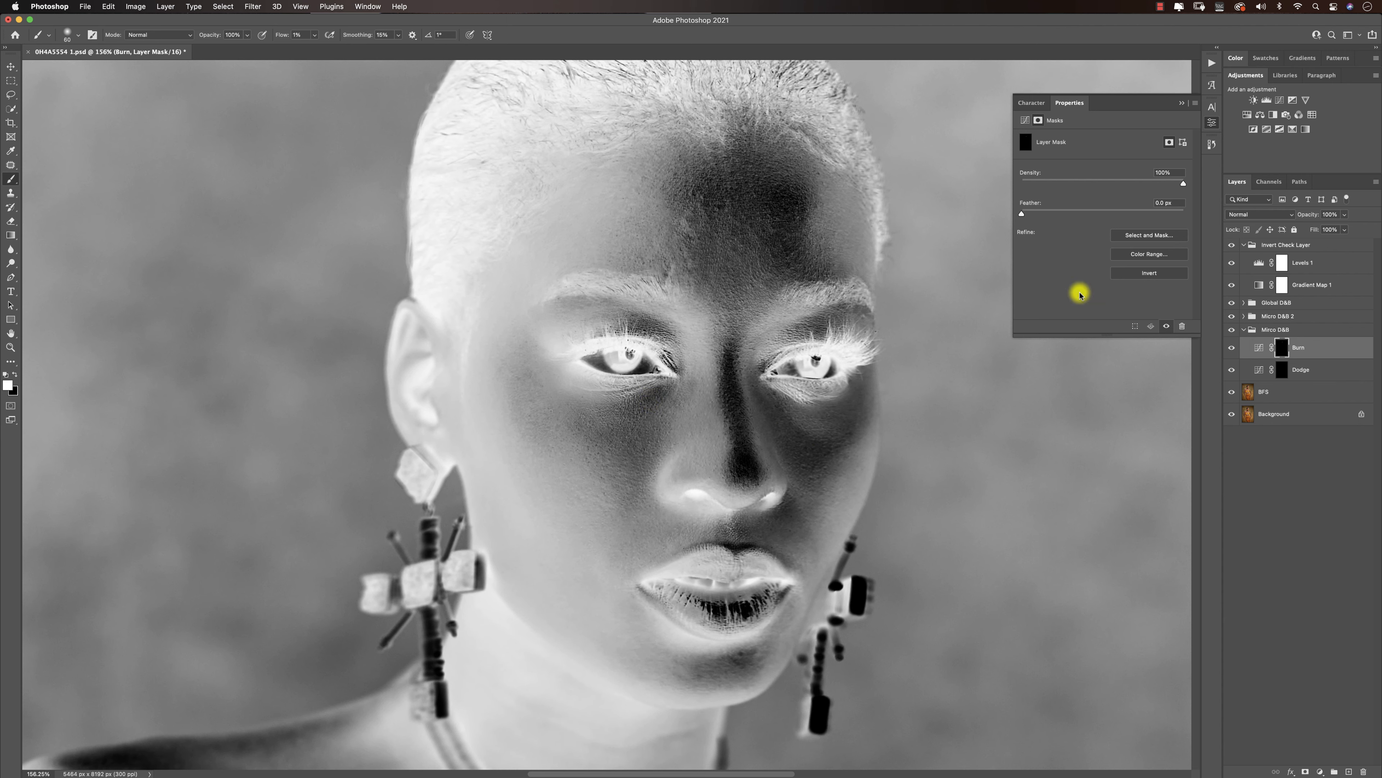
# Paint on the Mirco D&B Dodge mask over dark patches of the cheek below the eye and the forehead, varying the brush size.
pyautogui.click(1274, 372)
pyautogui.press('[')
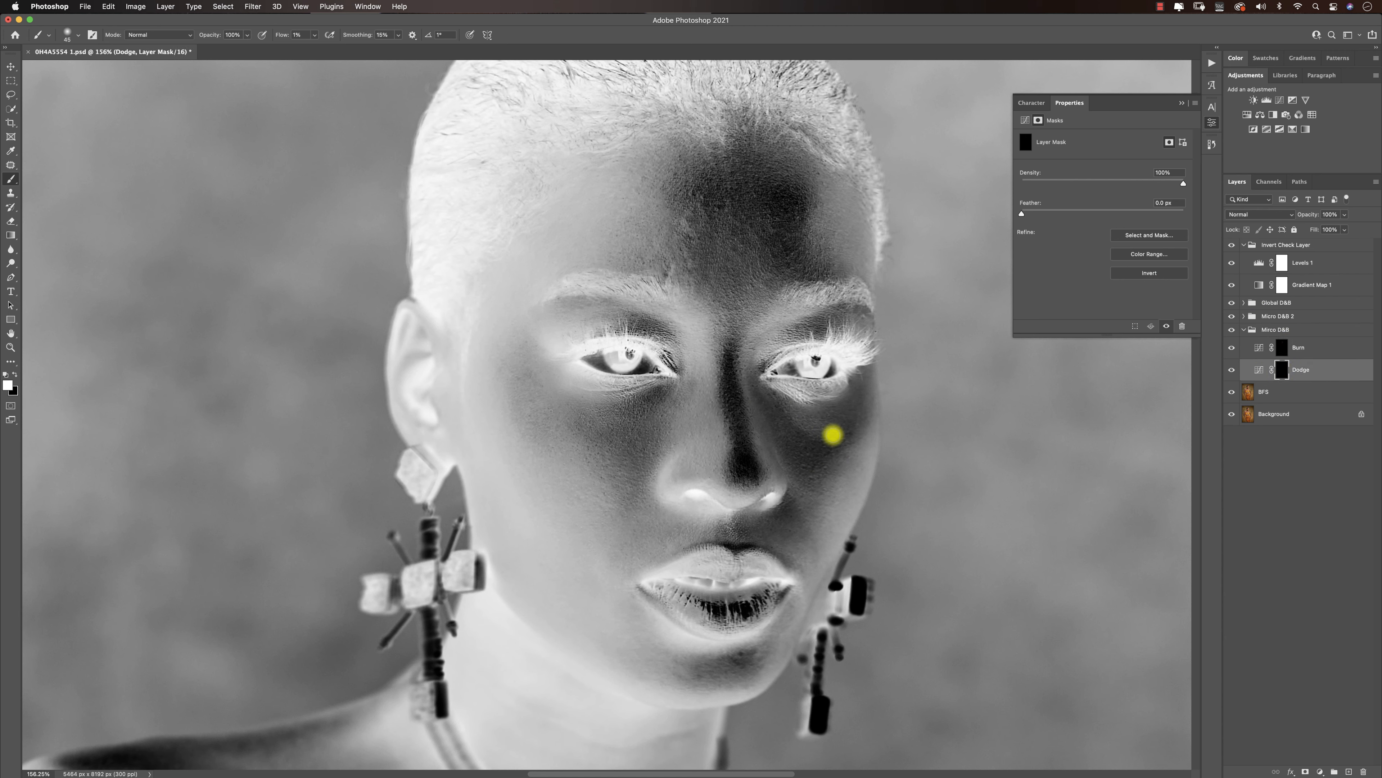
pyautogui.press('[')
pyautogui.press('[')
pyautogui.press('[')
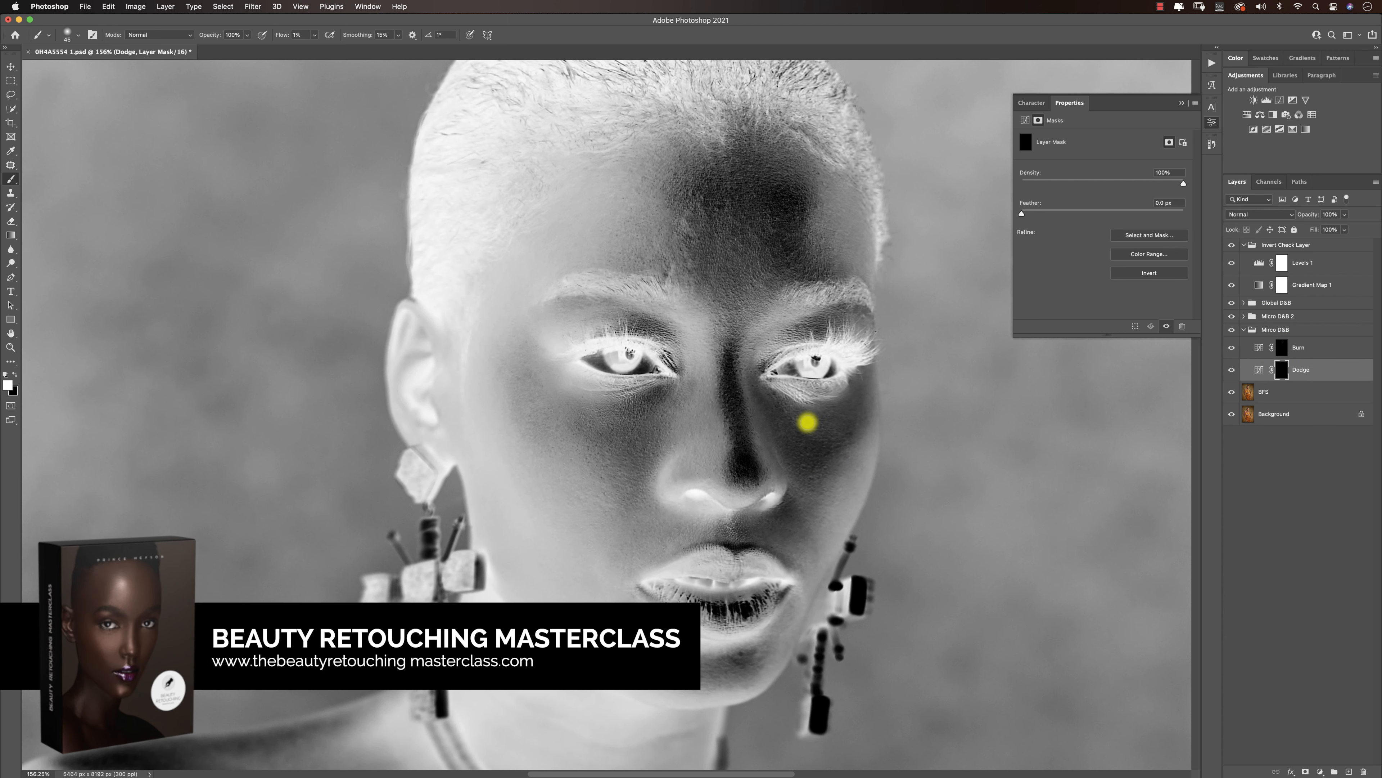
pyautogui.press(']')
pyautogui.press(']')
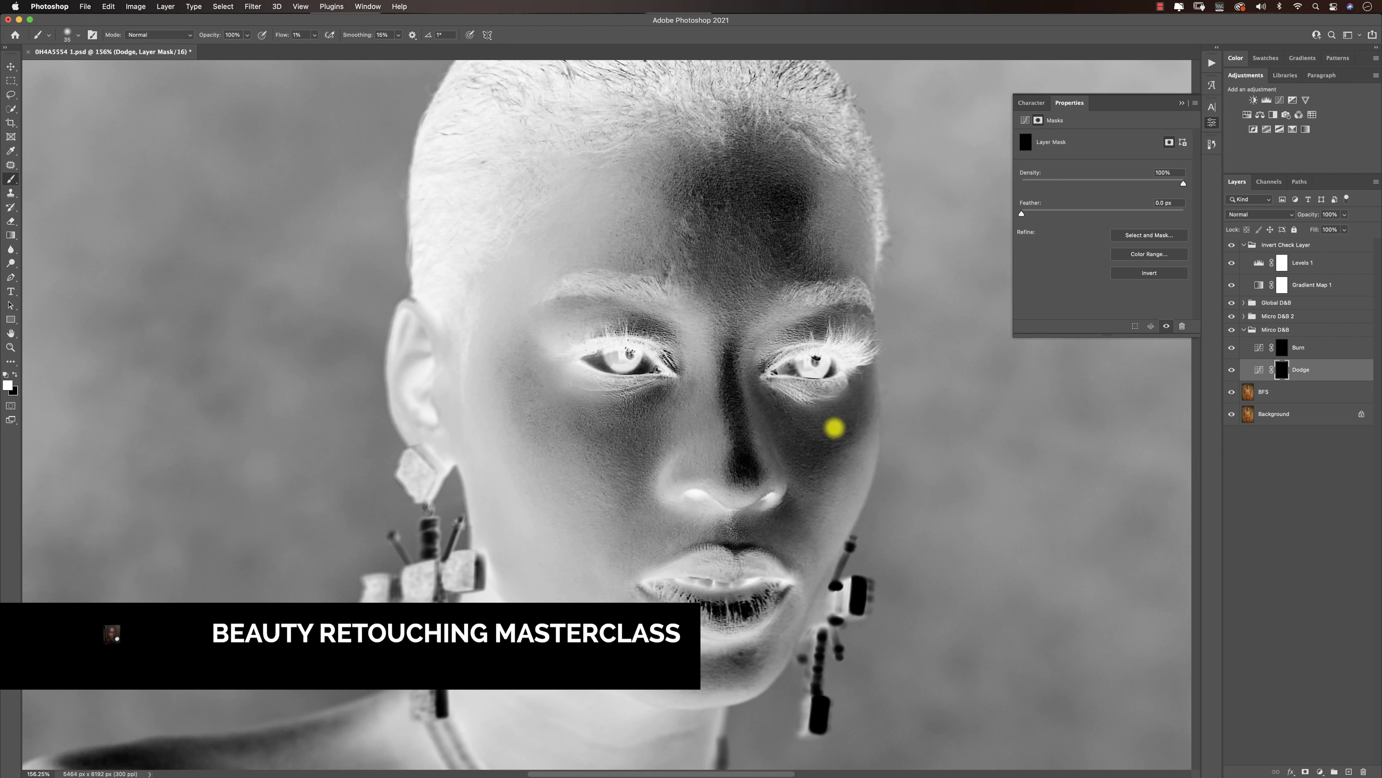
pyautogui.press('[')
pyautogui.press('[')
pyautogui.press('[')
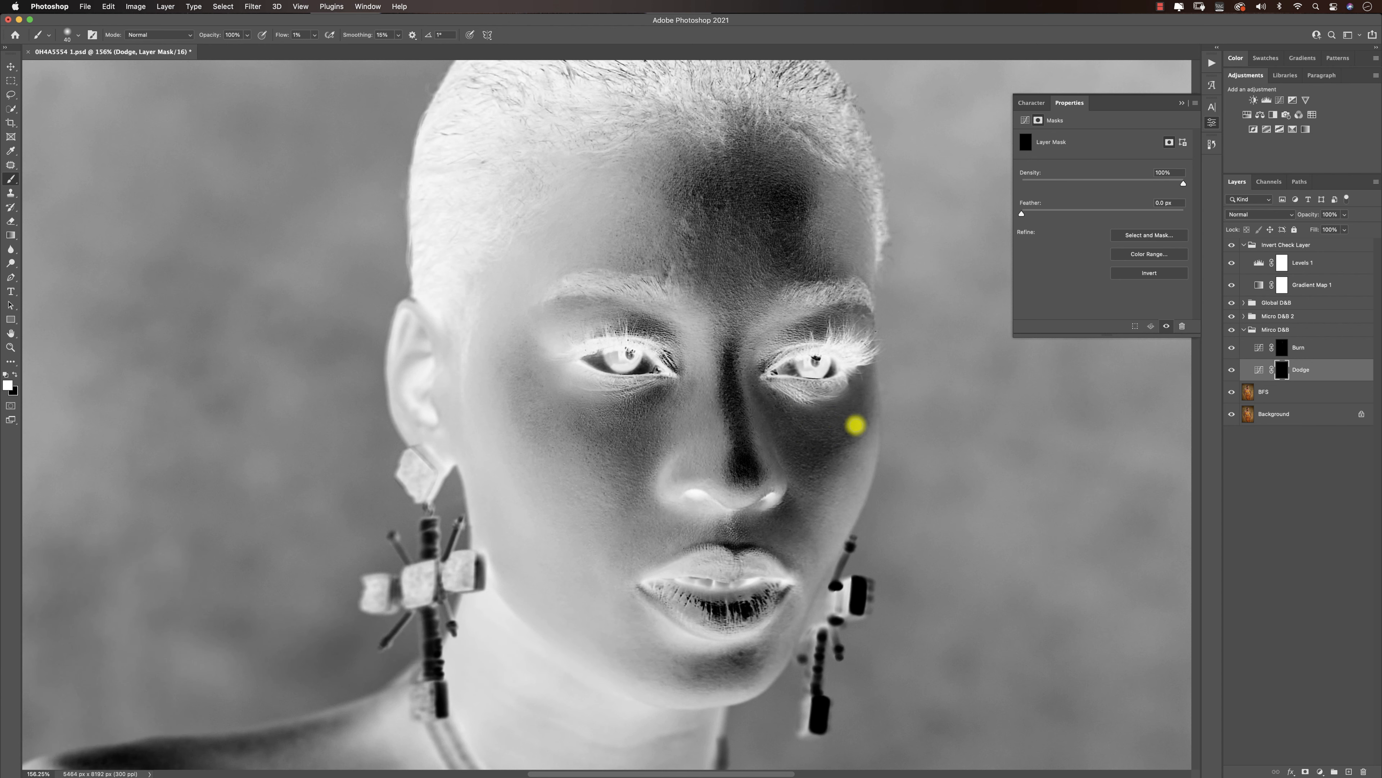
pyautogui.press(']')
pyautogui.press(']')
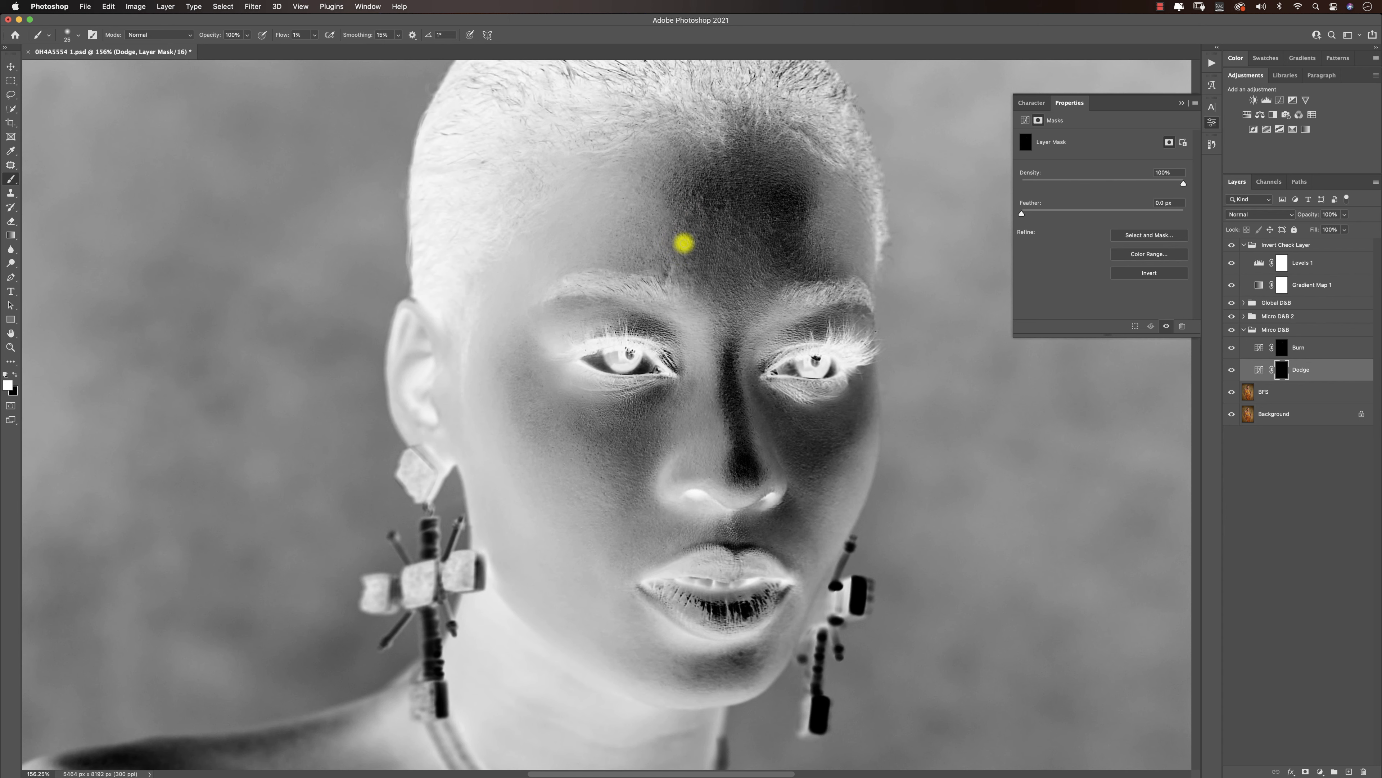
pyautogui.press(']')
pyautogui.press(']')
# Hide the Invert Check Layer group, compare the portrait with the Mirco D&B group off and on, and show the check group again.
pyautogui.click(1232, 244)
pyautogui.press('[')
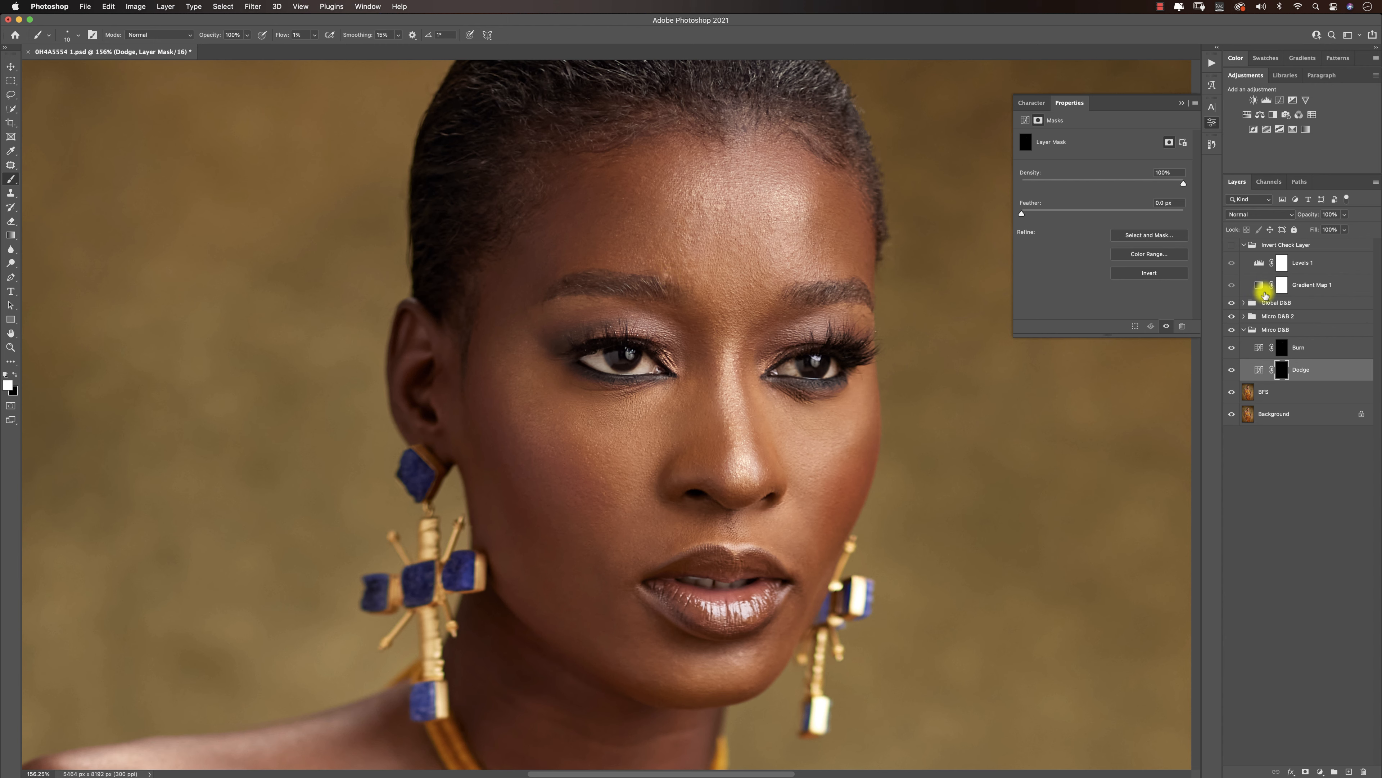
pyautogui.click(1235, 330)
pyautogui.click(1233, 329)
pyautogui.click(1234, 330)
pyautogui.click(1233, 330)
pyautogui.doubleClick(1242, 333)
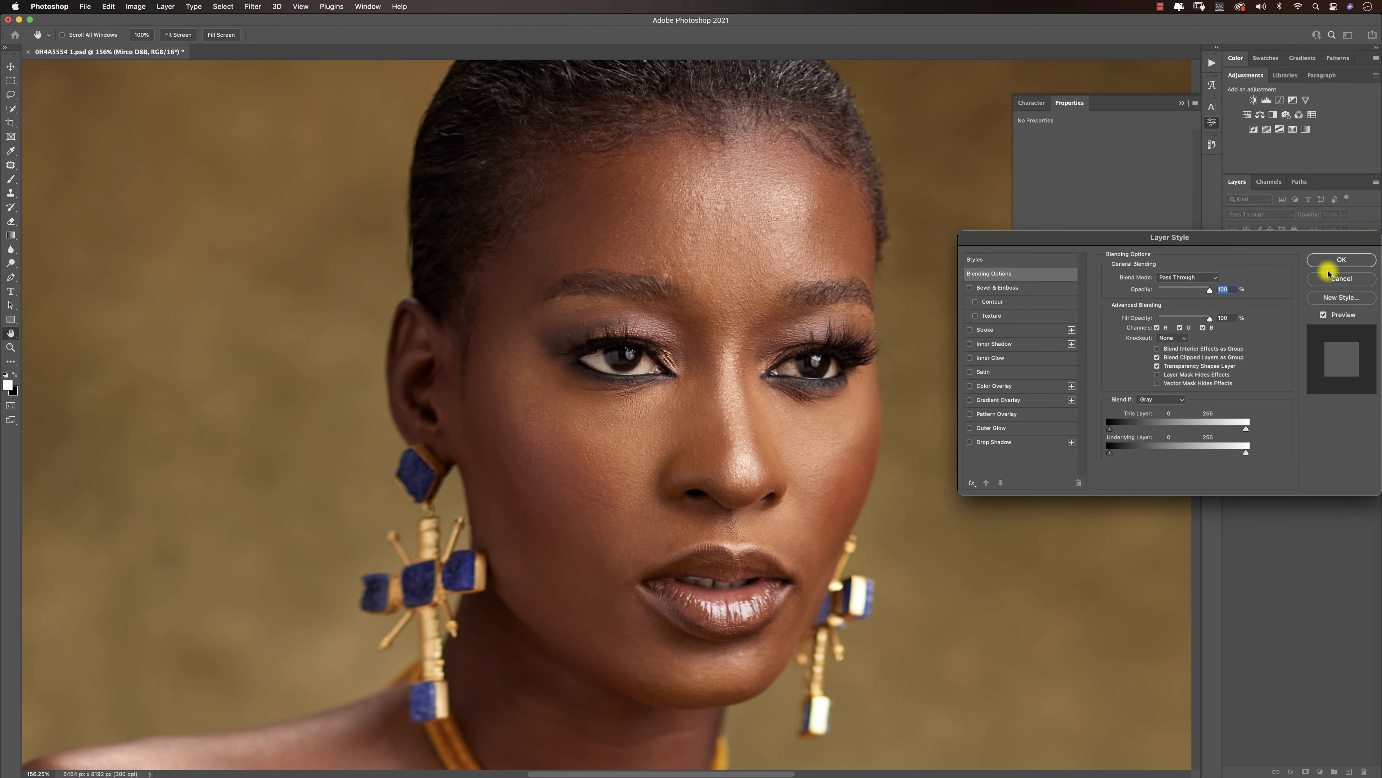
pyautogui.click(1336, 261)
pyautogui.click(1232, 330)
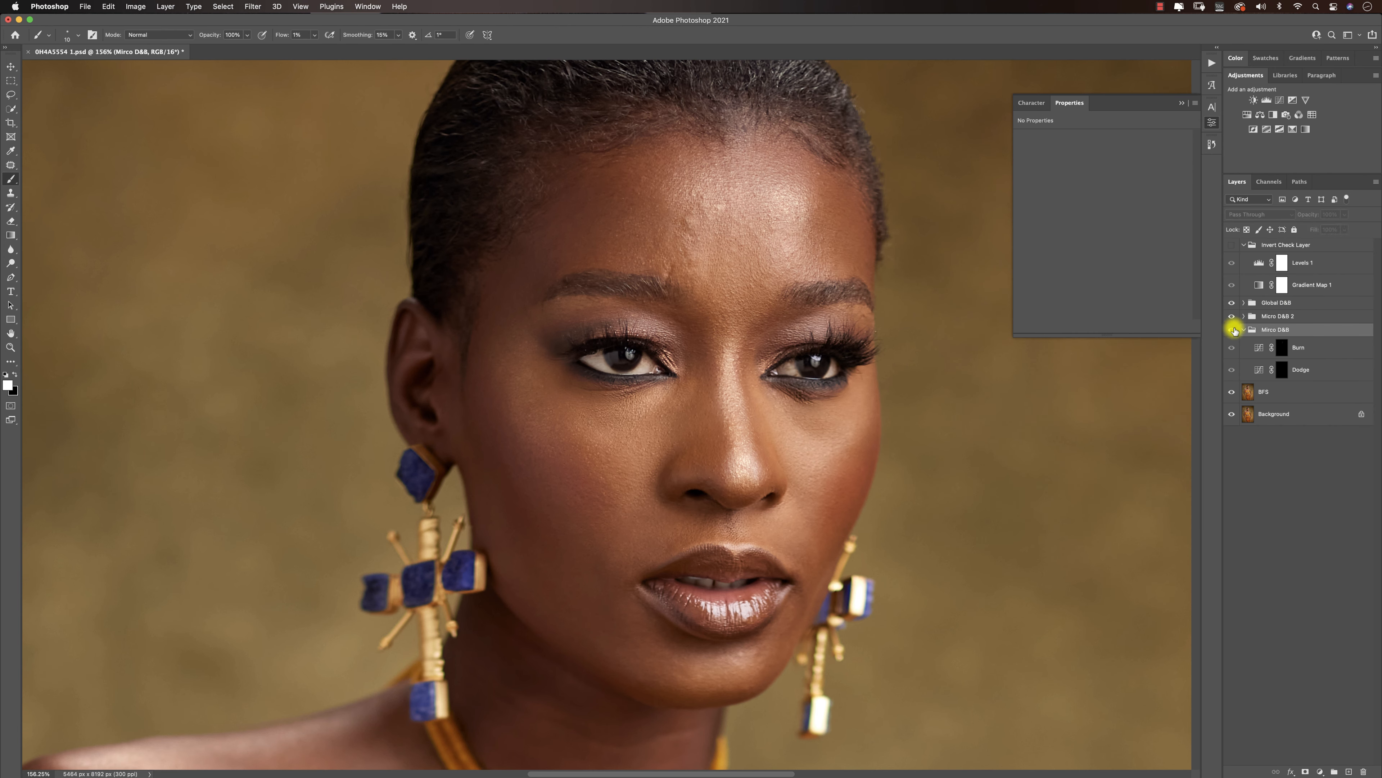
pyautogui.click(1232, 330)
pyautogui.click(1232, 330)
pyautogui.click(1232, 330)
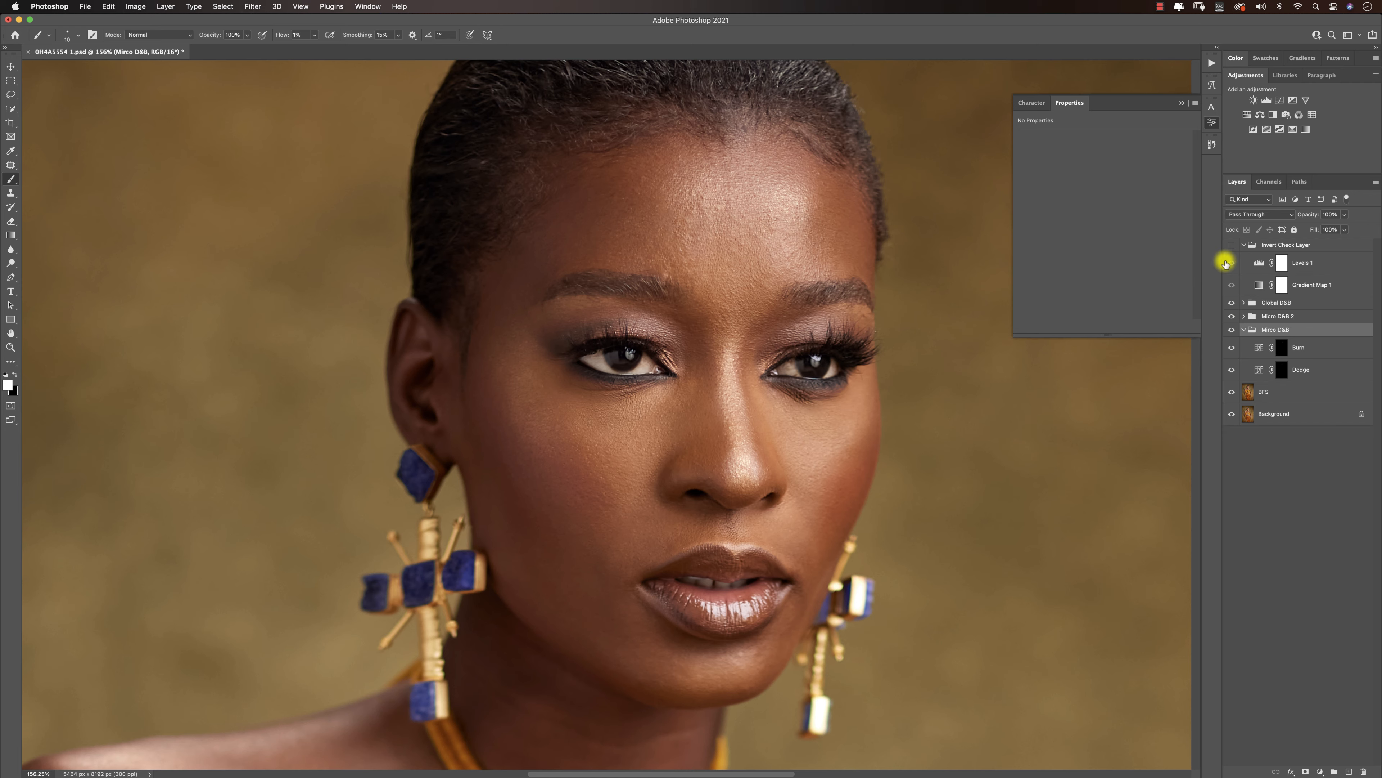
pyautogui.click(1231, 245)
# Try to lighten the cheek beside the nose on the Mirco D&B Dodge mask with a larger brush.
pyautogui.press(']')
pyautogui.press(']')
pyautogui.press(']')
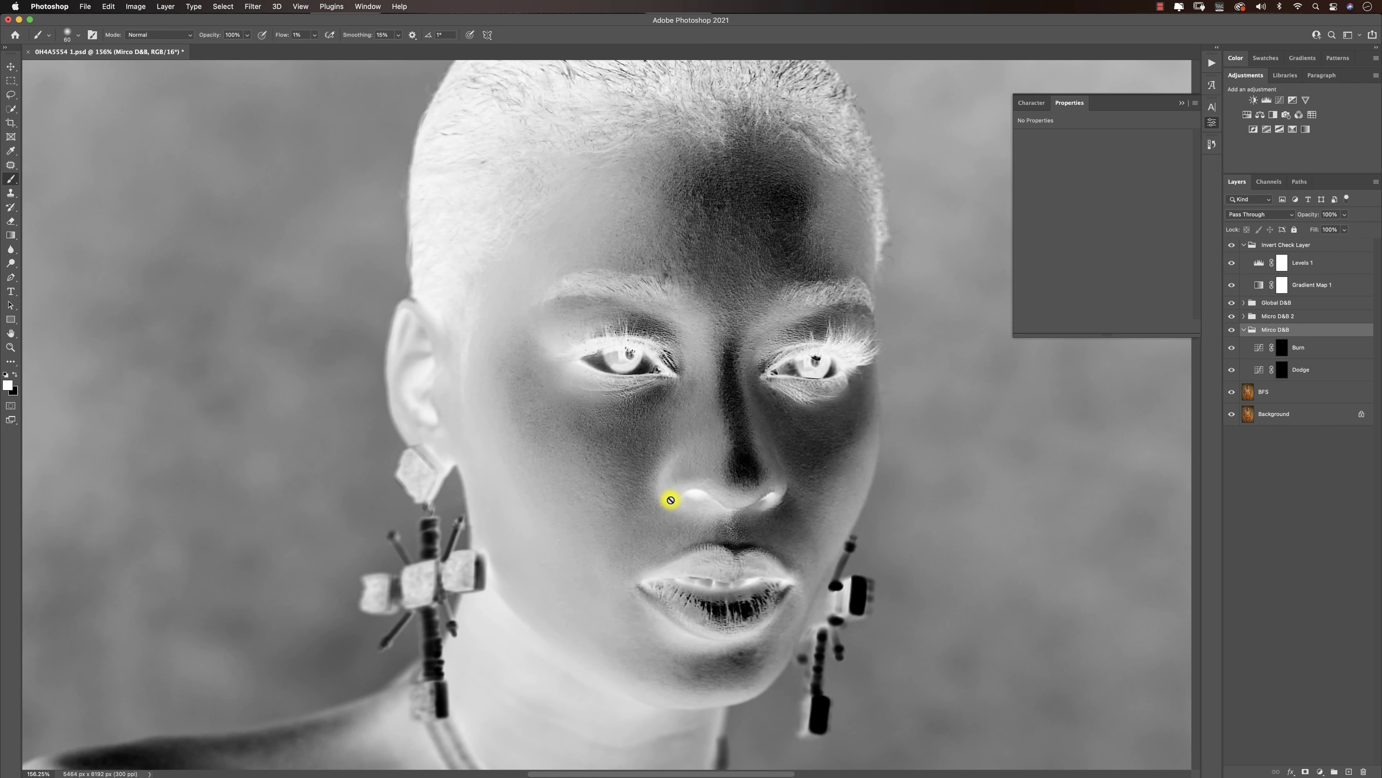
pyautogui.click(1282, 369)
pyautogui.press(']')
pyautogui.press(']')
pyautogui.press(']')
pyautogui.press(']')
pyautogui.press(']')
pyautogui.press(']')
pyautogui.press(']')
pyautogui.press(']')
pyautogui.press('[')
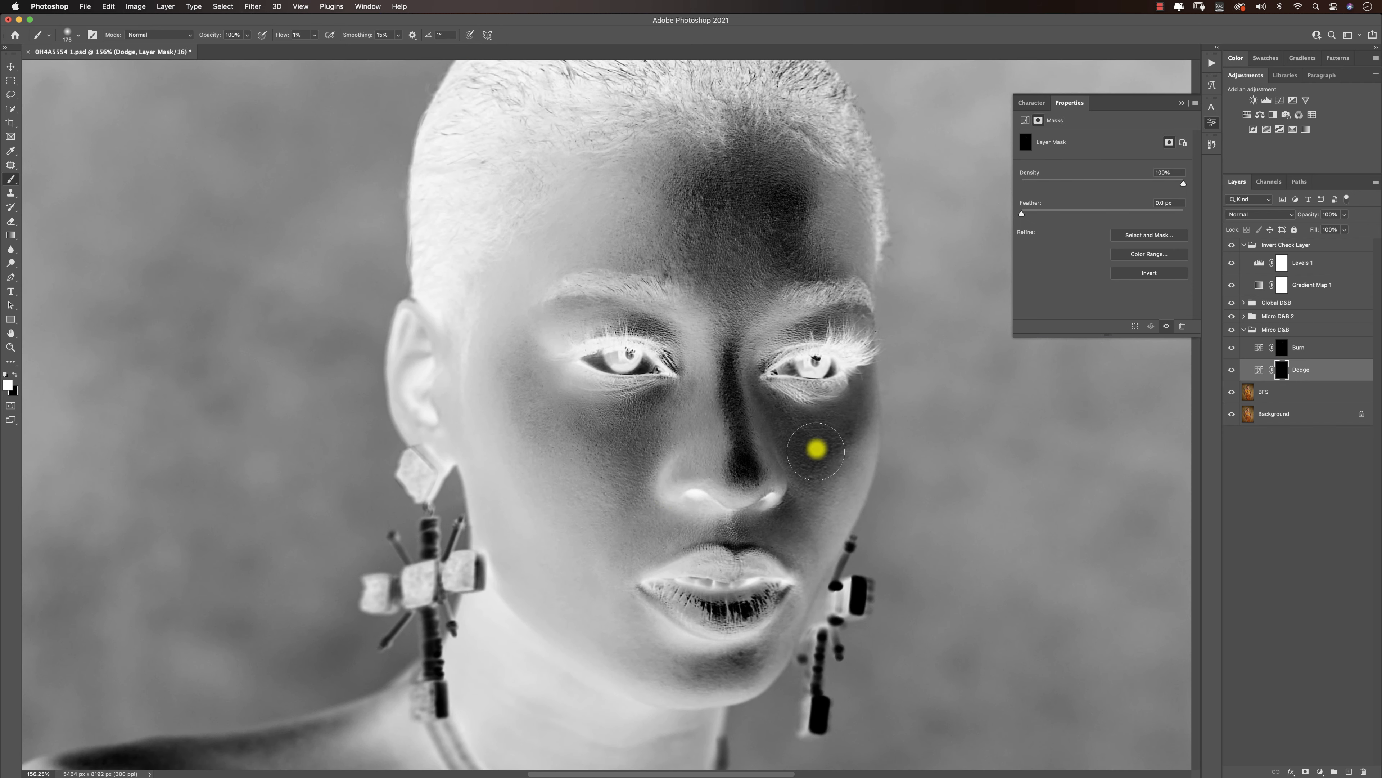
pyautogui.press('[')
pyautogui.press('[')
pyautogui.press('[')
pyautogui.press(']')
# Select the Burn layer's mask, and revert the latest brush strokes to the last layer visibility state in the history.
pyautogui.click(1258, 355)
pyautogui.press(']')
pyautogui.press(']')
pyautogui.press(']')
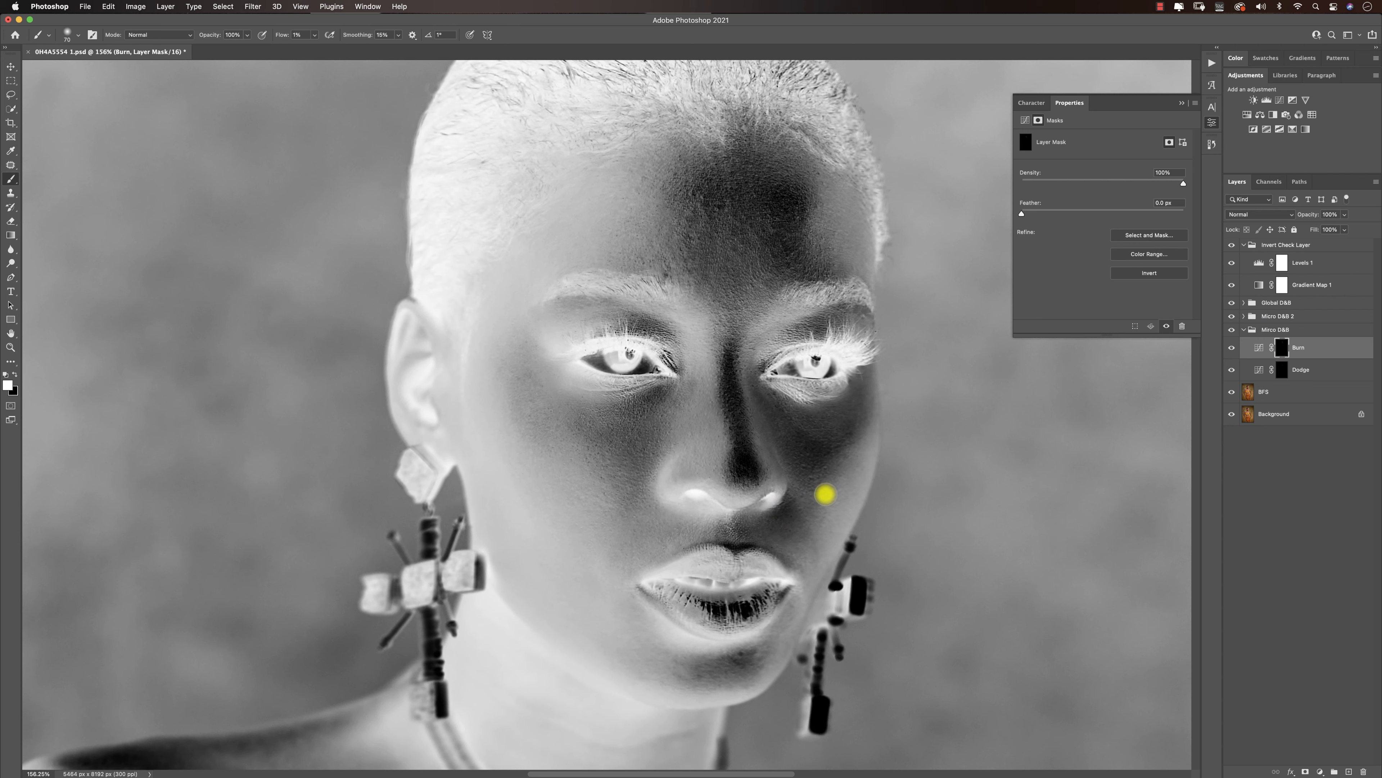
pyautogui.click(1212, 63)
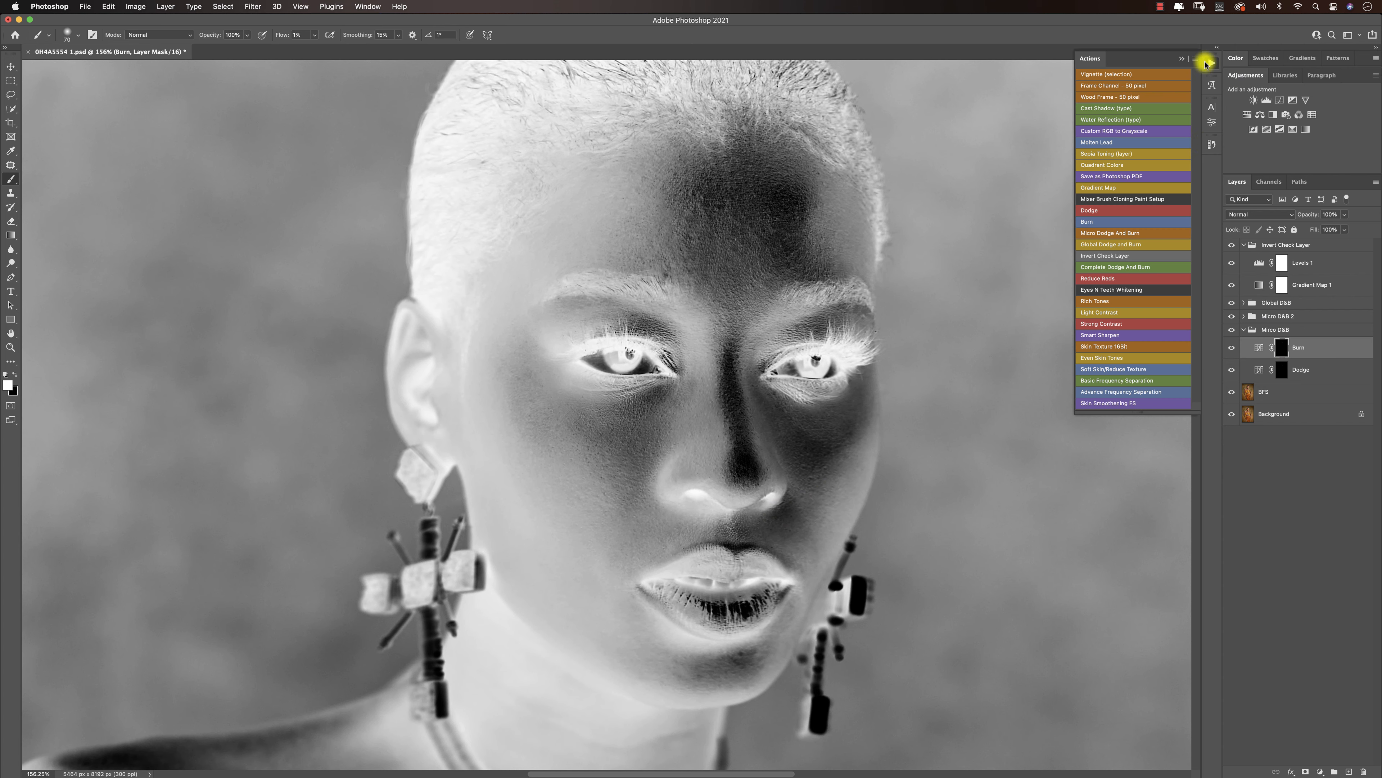
pyautogui.click(1211, 144)
pyautogui.click(1124, 428)
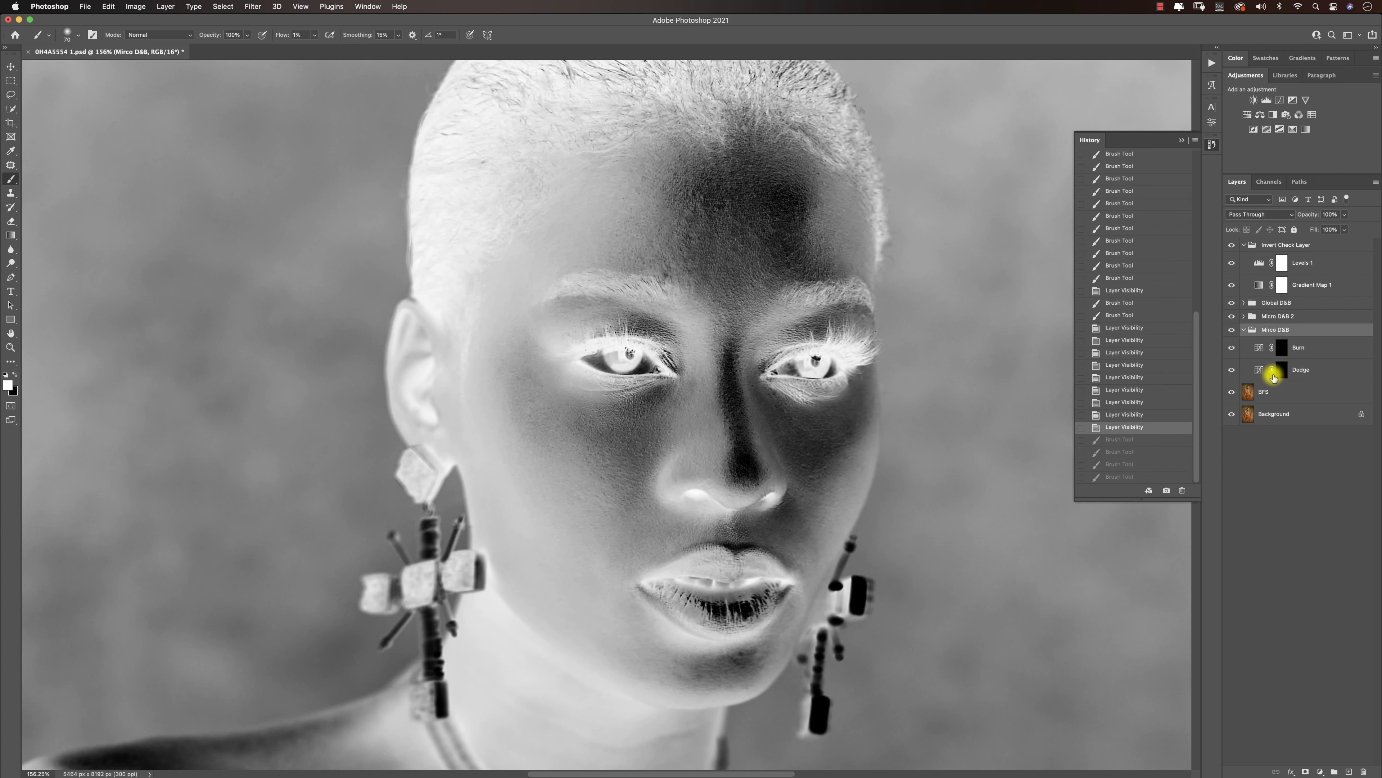
# Repaint the cheek beside the nose on the Mirco D&B Dodge and Burn masks with varying brush sizes.
pyautogui.press(']')
pyautogui.press(']')
pyautogui.press(']')
pyautogui.press('[')
pyautogui.press('[')
pyautogui.press('[')
pyautogui.press('[')
pyautogui.moveTo(791, 511)
pyautogui.mouseDown()
pyautogui.moveTo(760, 542)
pyautogui.moveTo(792, 510)
pyautogui.mouseUp()
pyautogui.press(']')
pyautogui.moveTo(788, 441)
pyautogui.mouseDown()
pyautogui.moveTo(851, 417)
pyautogui.moveTo(796, 444)
pyautogui.moveTo(836, 438)
pyautogui.moveTo(843, 453)
pyautogui.mouseUp()
# Paint on the Mirco D&B Burn mask over bright patches of both cheeks and the under-eye area, varying the brush size.
pyautogui.scroll(-3, 844, 453)
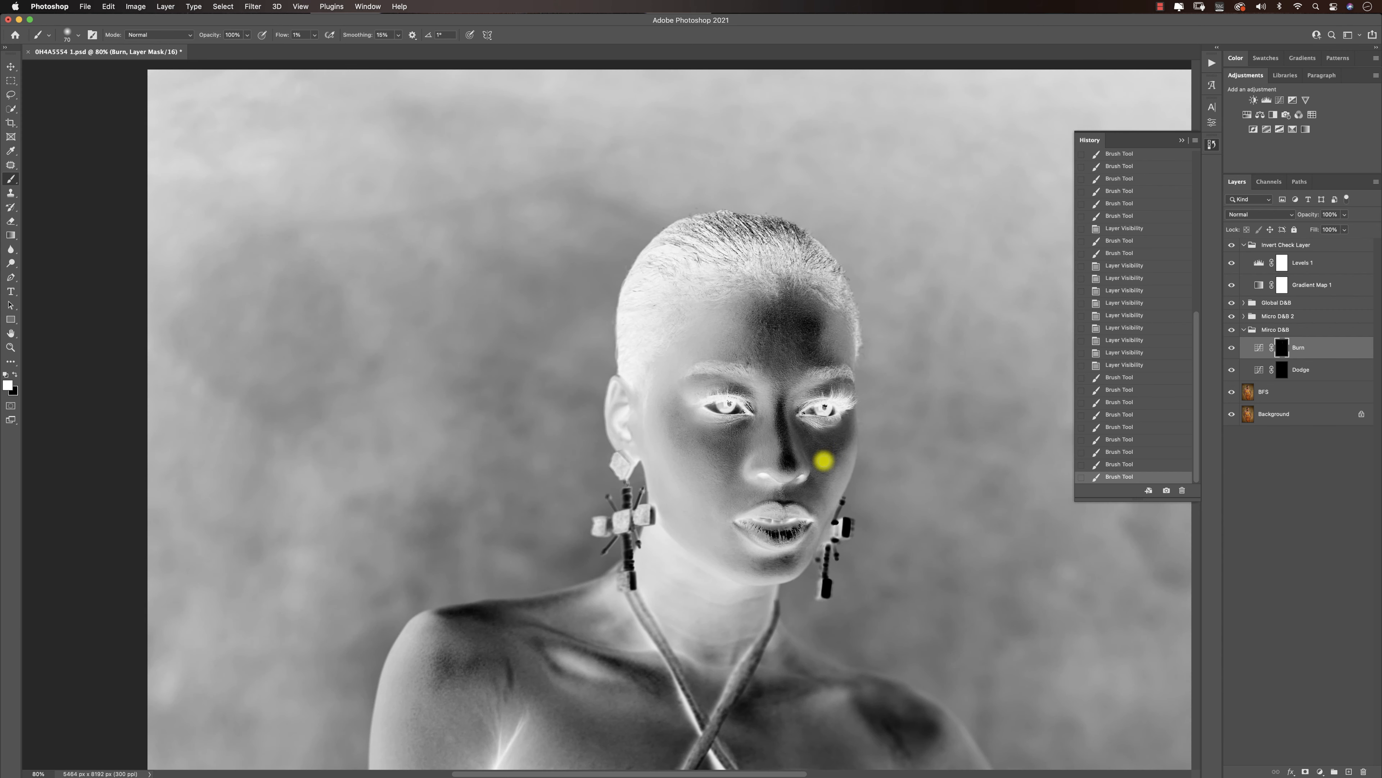
pyautogui.moveTo(795, 476); pyautogui.dragTo(710, 372)
pyautogui.press('[')
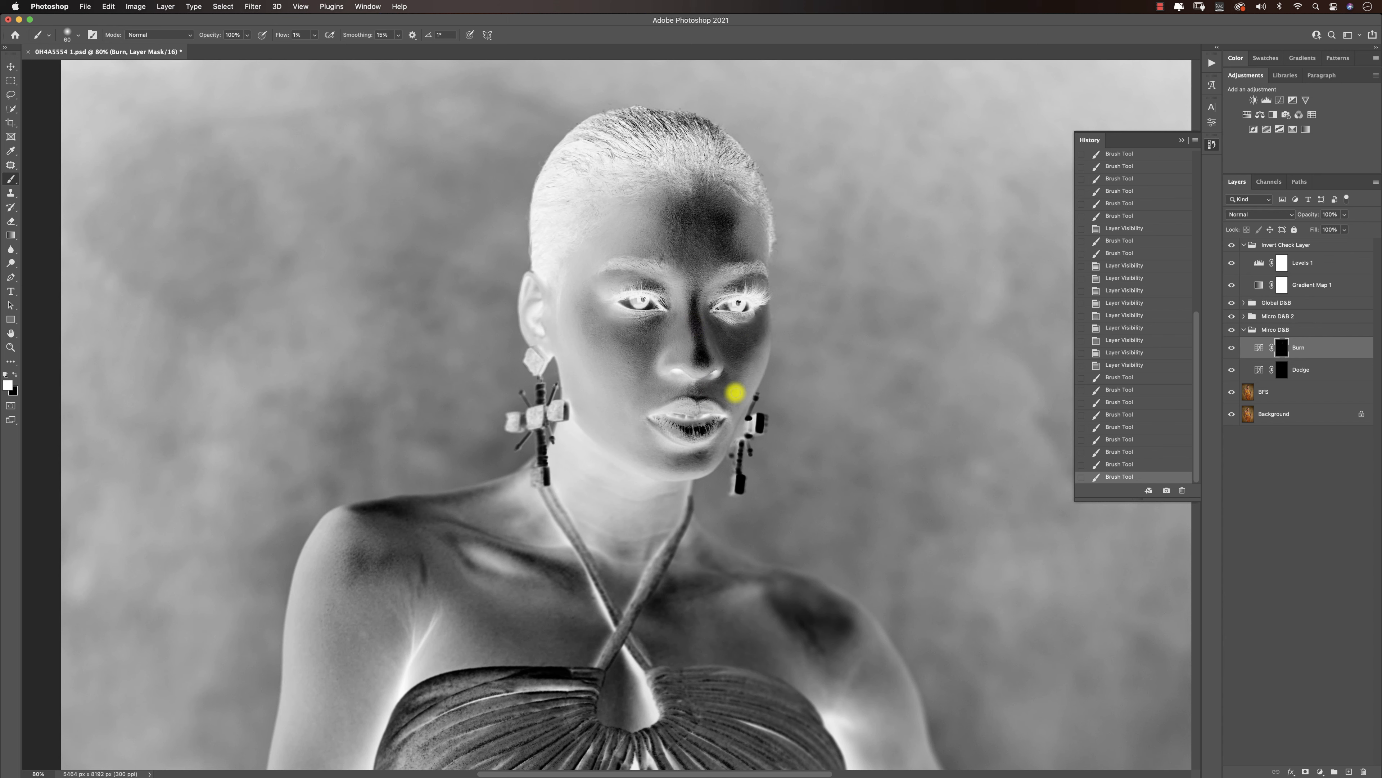
pyautogui.moveTo(706, 392)
pyautogui.mouseDown()
pyautogui.moveTo(719, 374)
pyautogui.moveTo(735, 388)
pyautogui.moveTo(715, 327)
pyautogui.moveTo(754, 344)
pyautogui.moveTo(738, 360)
pyautogui.mouseUp()
pyautogui.press(']')
pyautogui.press(']')
pyautogui.press(']')
pyautogui.press(']')
pyautogui.press(']')
pyautogui.moveTo(658, 346)
pyautogui.mouseDown()
pyautogui.moveTo(641, 371)
pyautogui.moveTo(617, 346)
pyautogui.moveTo(661, 319)
pyautogui.mouseUp()
pyautogui.press('[')
pyautogui.press('[')
pyautogui.press('[')
pyautogui.moveTo(660, 318)
pyautogui.mouseDown()
pyautogui.moveTo(620, 342)
pyautogui.moveTo(643, 346)
pyautogui.mouseUp()
pyautogui.press(']')
pyautogui.press(']')
pyautogui.press(']')
# Paint on the Mirco D&B Dodge mask over dark patches of the face and forehead, alternating between small and large brush sizes.
pyautogui.click(1288, 378)
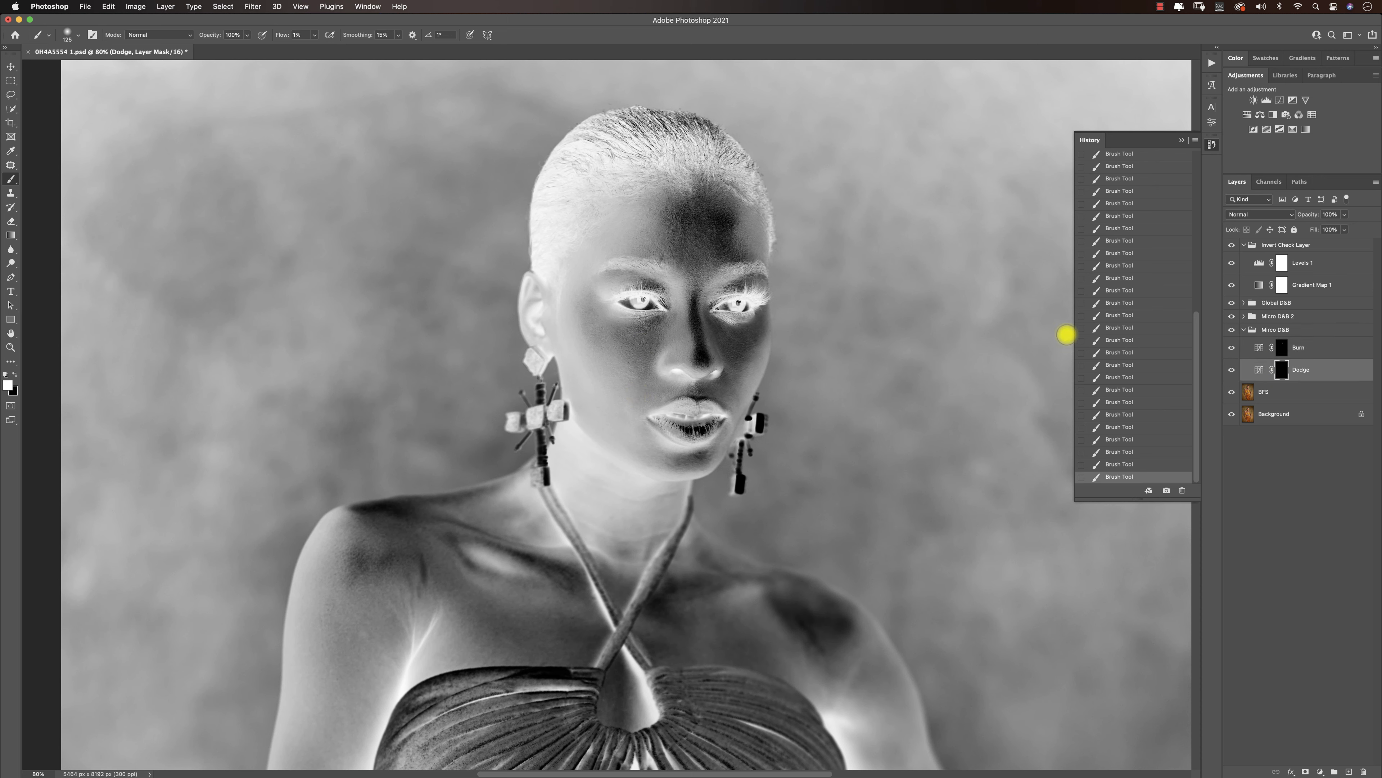
pyautogui.press('[')
pyautogui.press('[')
pyautogui.press('[')
pyautogui.press('[')
pyautogui.press(']')
pyautogui.press(']')
pyautogui.press(']')
pyautogui.press(']')
pyautogui.press(']')
pyautogui.press(']')
pyautogui.press(']')
pyautogui.press(']')
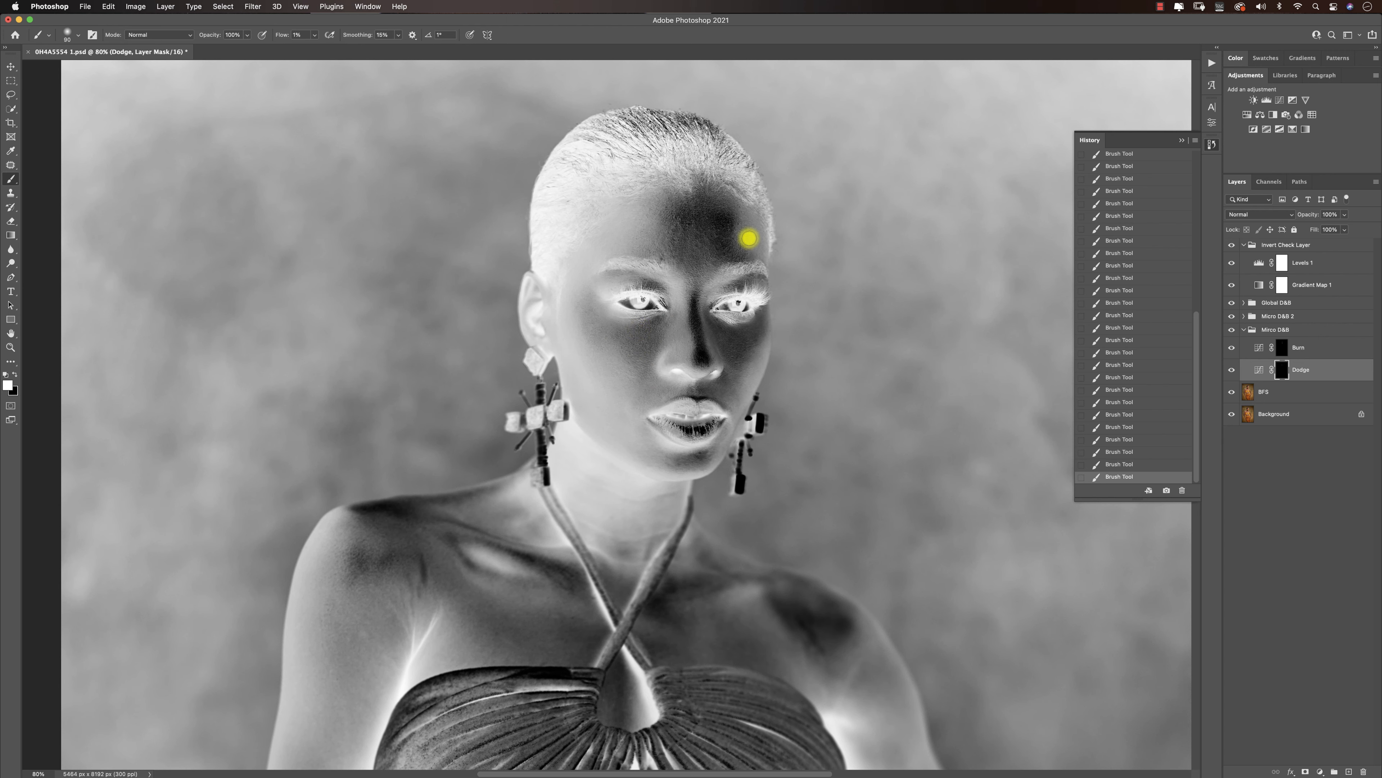
pyautogui.press(']')
pyautogui.press(']')
pyautogui.press('[')
pyautogui.press('[')
pyautogui.press('[')
pyautogui.press('[')
pyautogui.press('[')
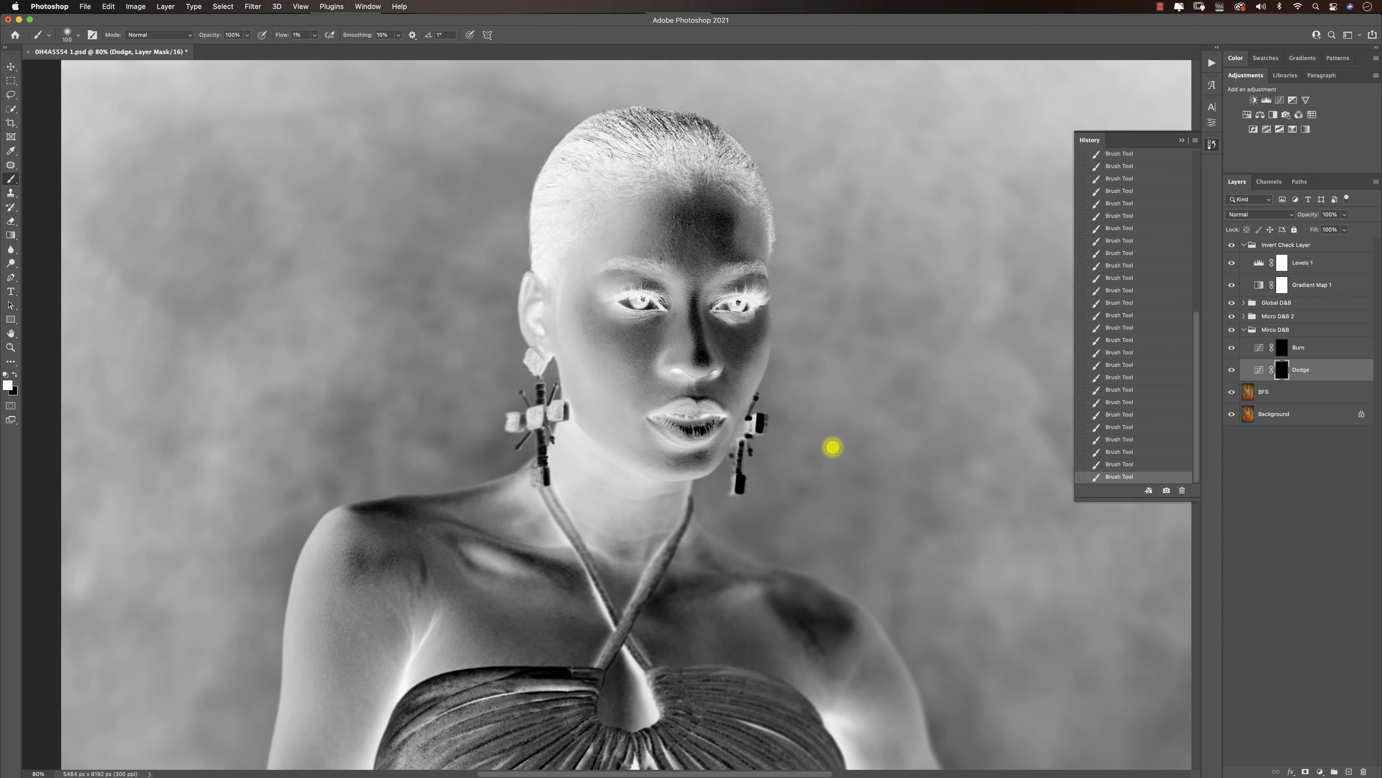
# Hide the Invert Check Layer group and compare the portrait with the Mirco D&B group off and on.
pyautogui.click(1231, 245)
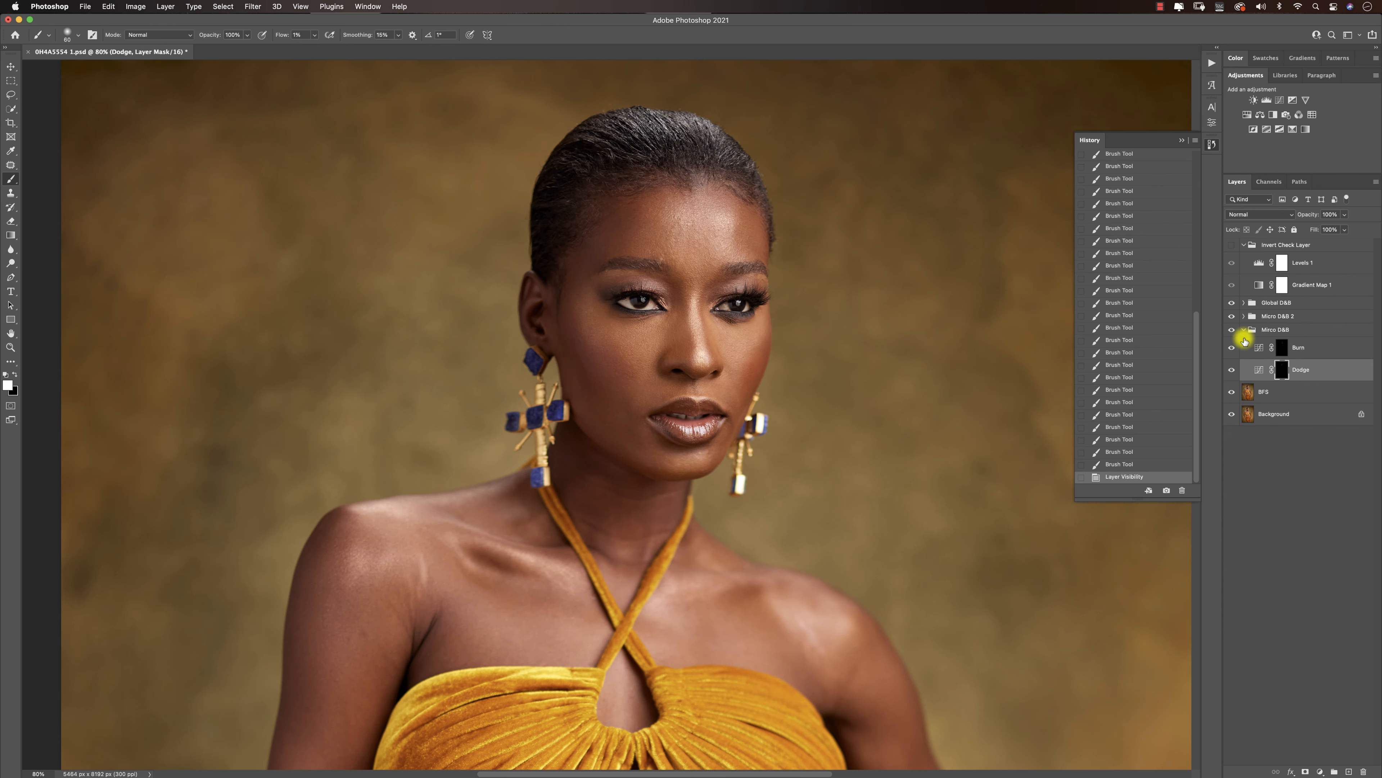
pyautogui.click(1232, 331)
pyautogui.click(1231, 331)
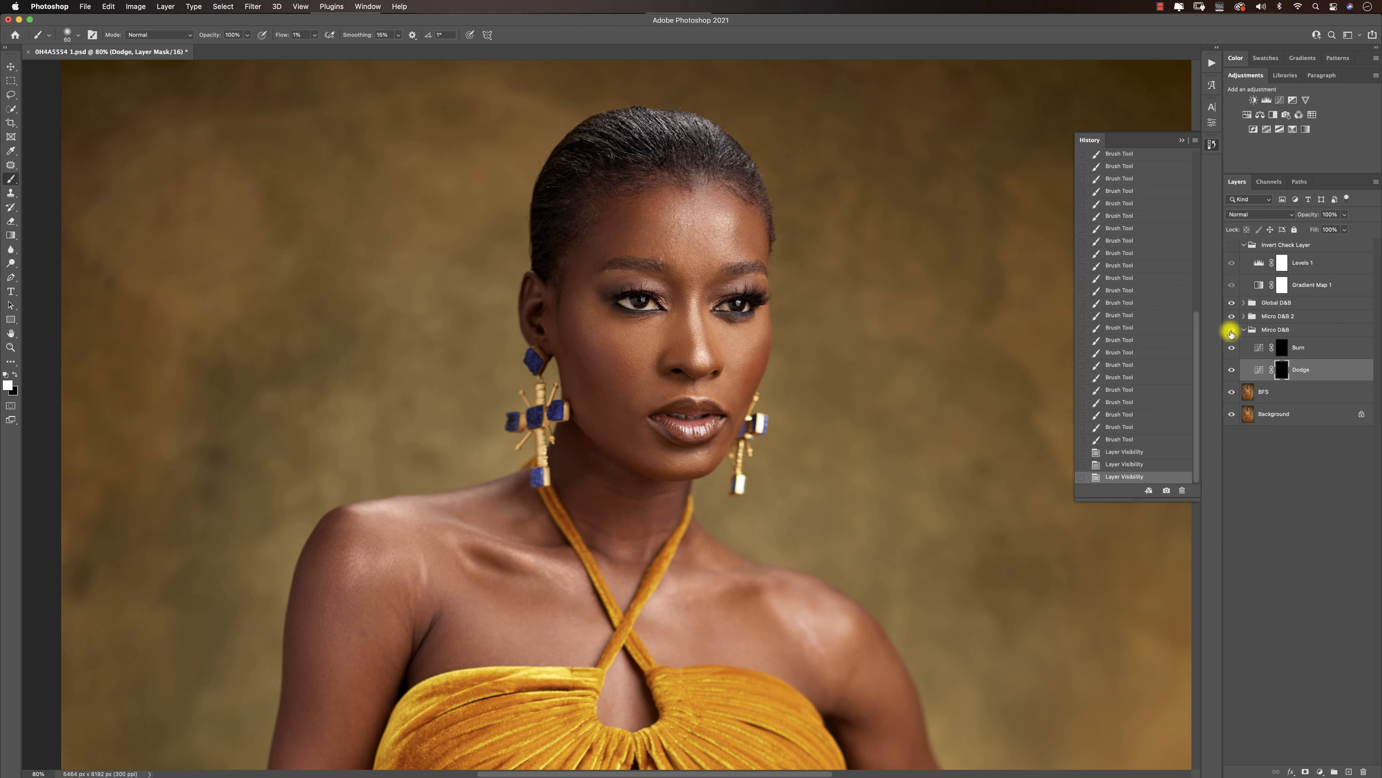
pyautogui.click(1232, 331)
pyautogui.click(1232, 330)
# Show the Invert Check Layer group and adjust the brush size for a few more skin-evening strokes.
pyautogui.press(']')
pyautogui.press(']')
pyautogui.press(']')
pyautogui.press(']')
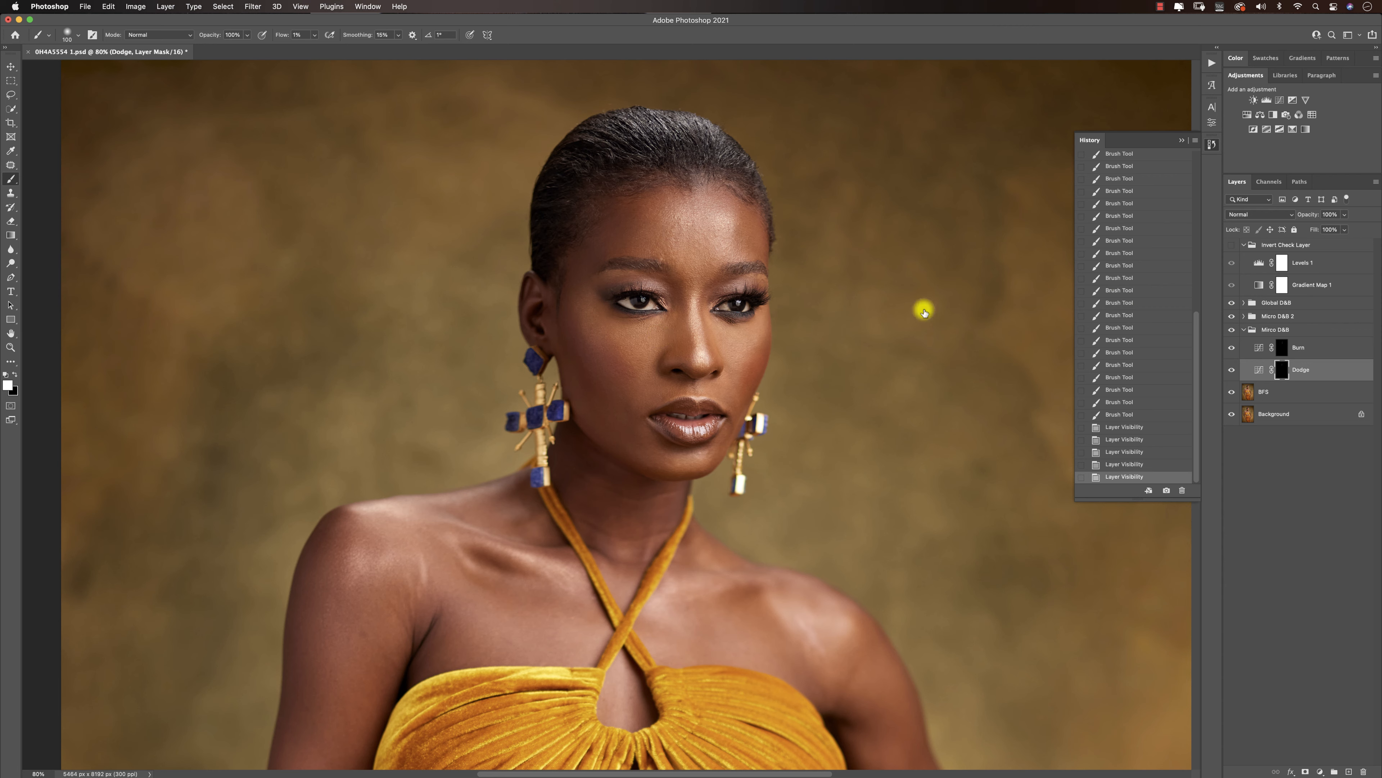
pyautogui.click(1232, 244)
pyautogui.press('[')
pyautogui.press('[')
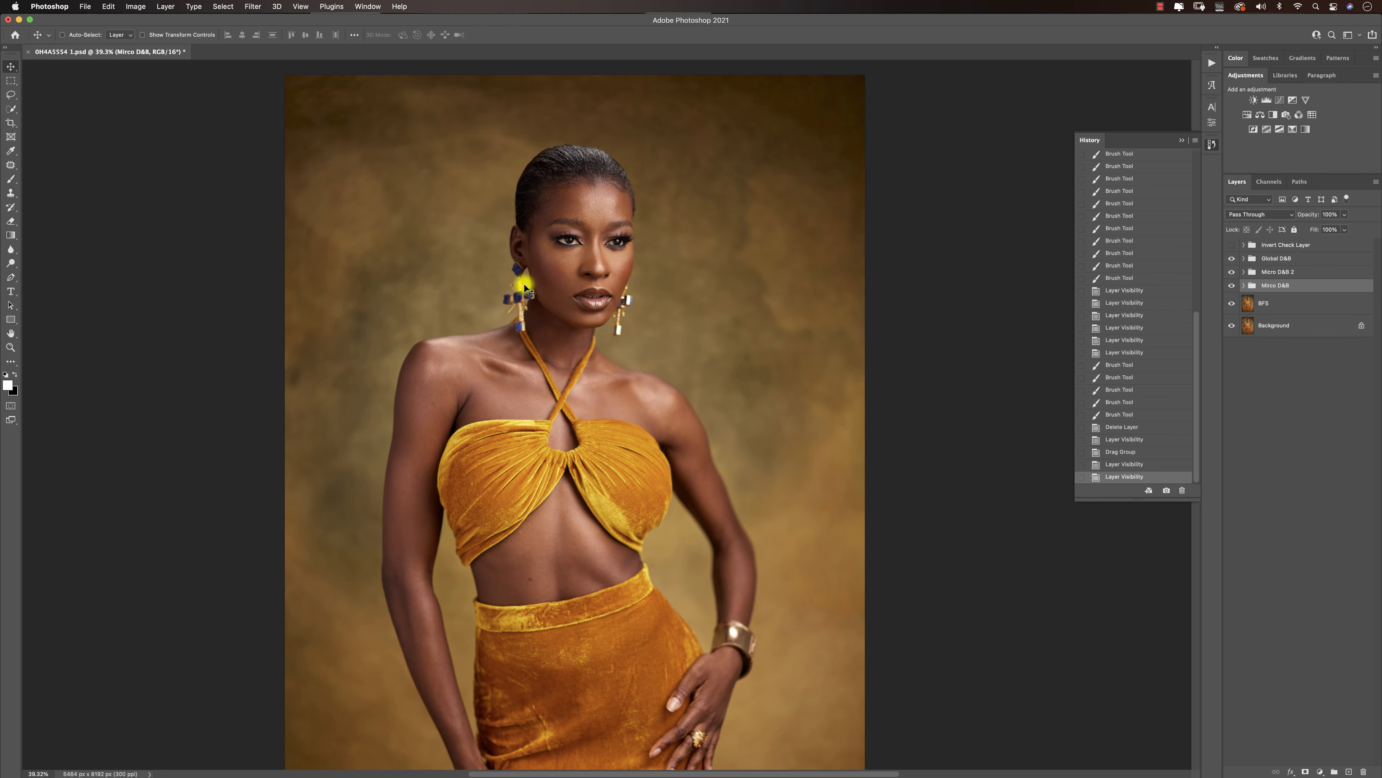
# Examine the face and full figure with the Mirco D&B group off and on to judge the retouching.
pyautogui.scroll(5, 793, 144)
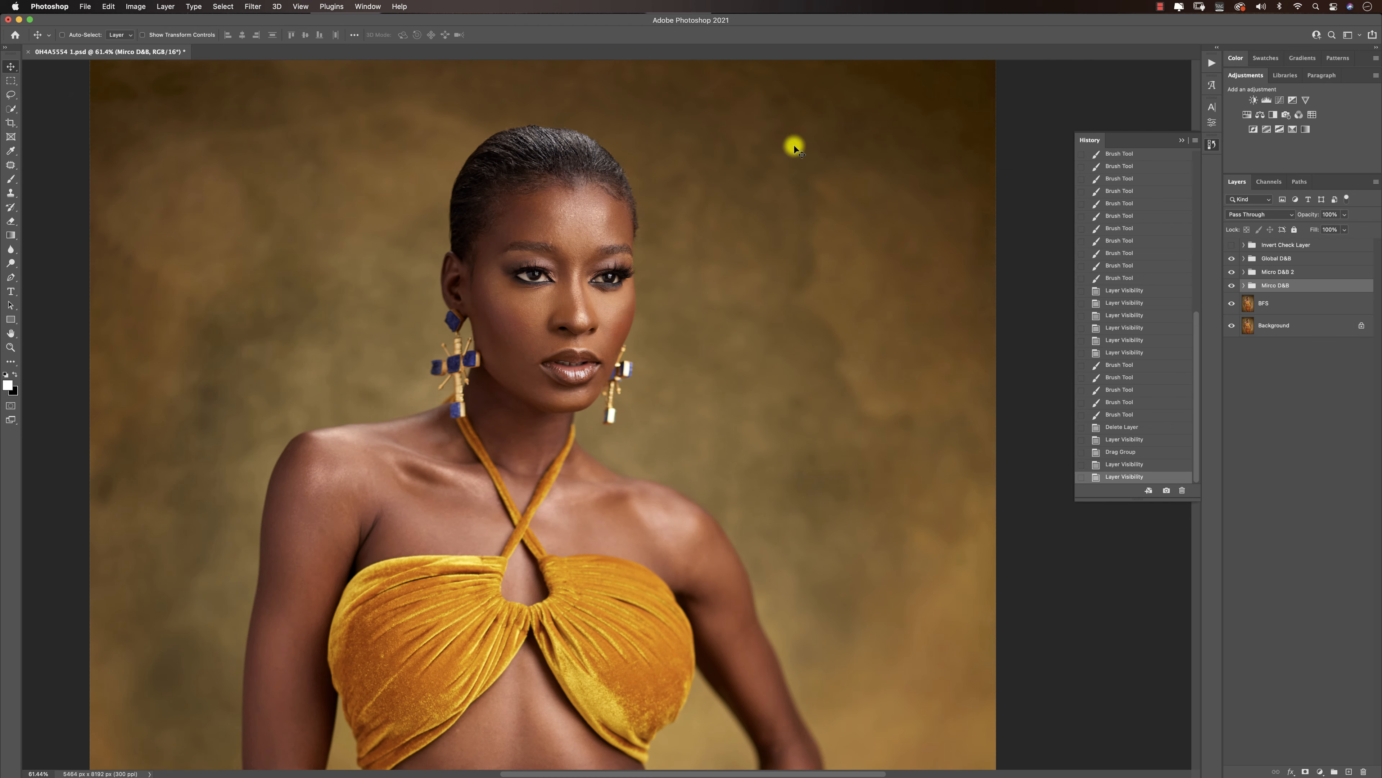
pyautogui.click(1232, 286)
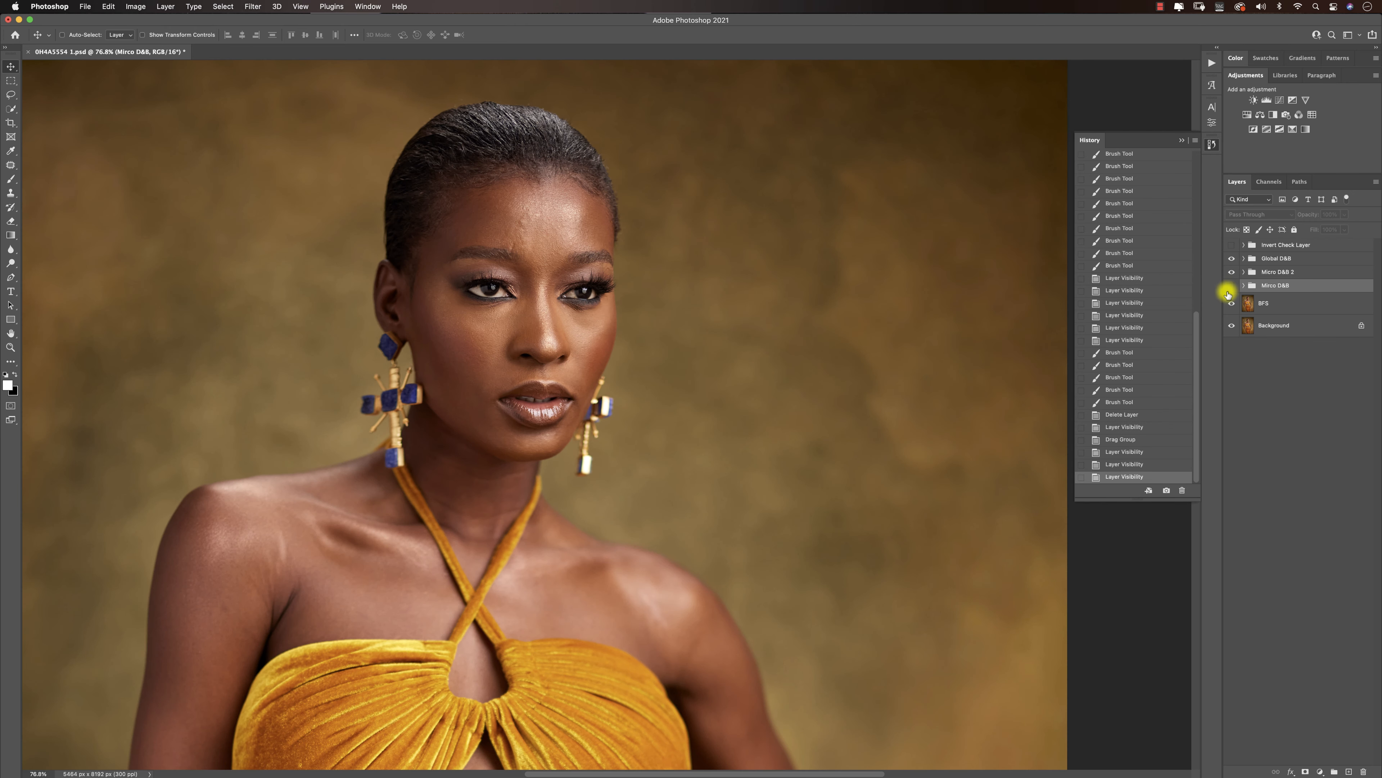
pyautogui.click(1231, 286)
pyautogui.scroll(-2, 448, 382)
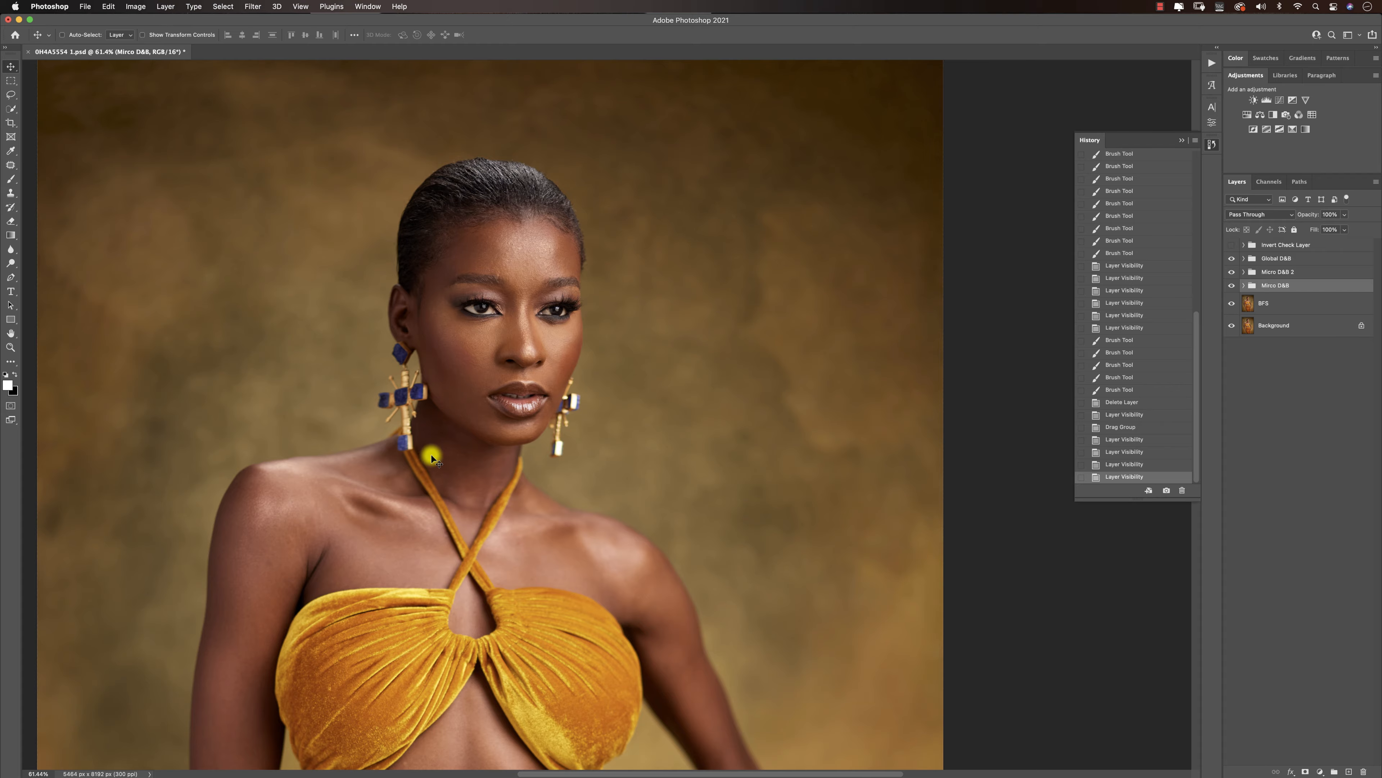
pyautogui.scroll(-3, 433, 459)
pyautogui.click(1232, 286)
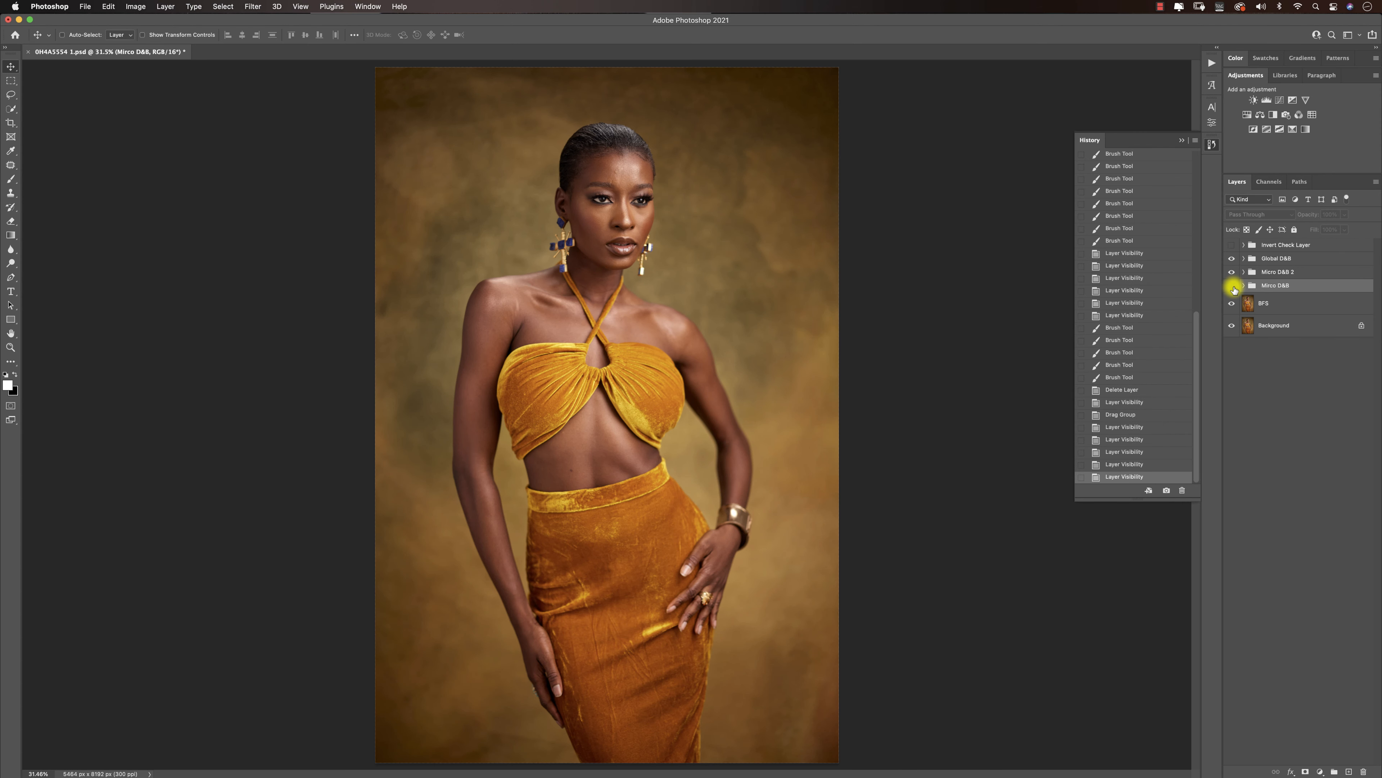
pyautogui.click(1232, 286)
pyautogui.click(1231, 286)
pyautogui.click(1232, 285)
pyautogui.scroll(6, 610, 203)
pyautogui.scroll(-5, 614, 194)
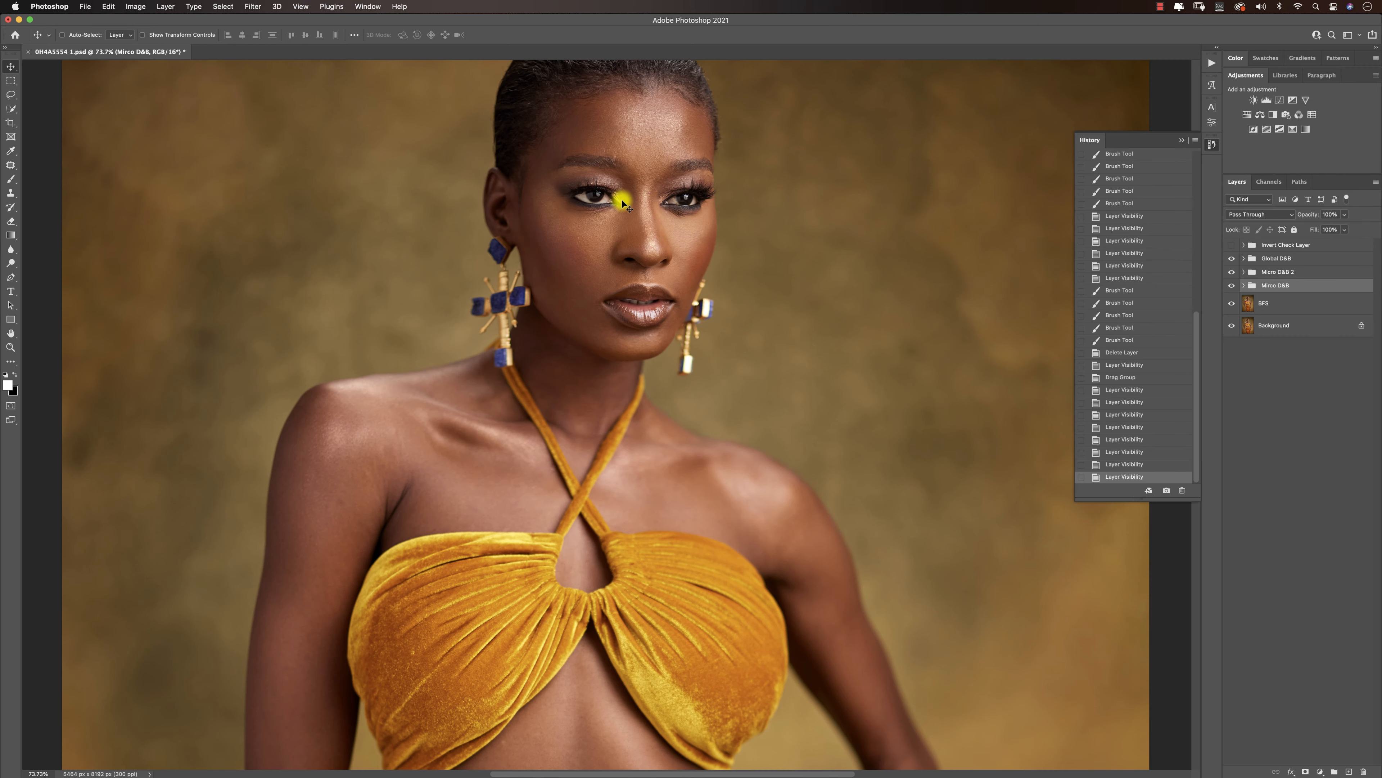
pyautogui.click(1231, 286)
pyautogui.click(1232, 286)
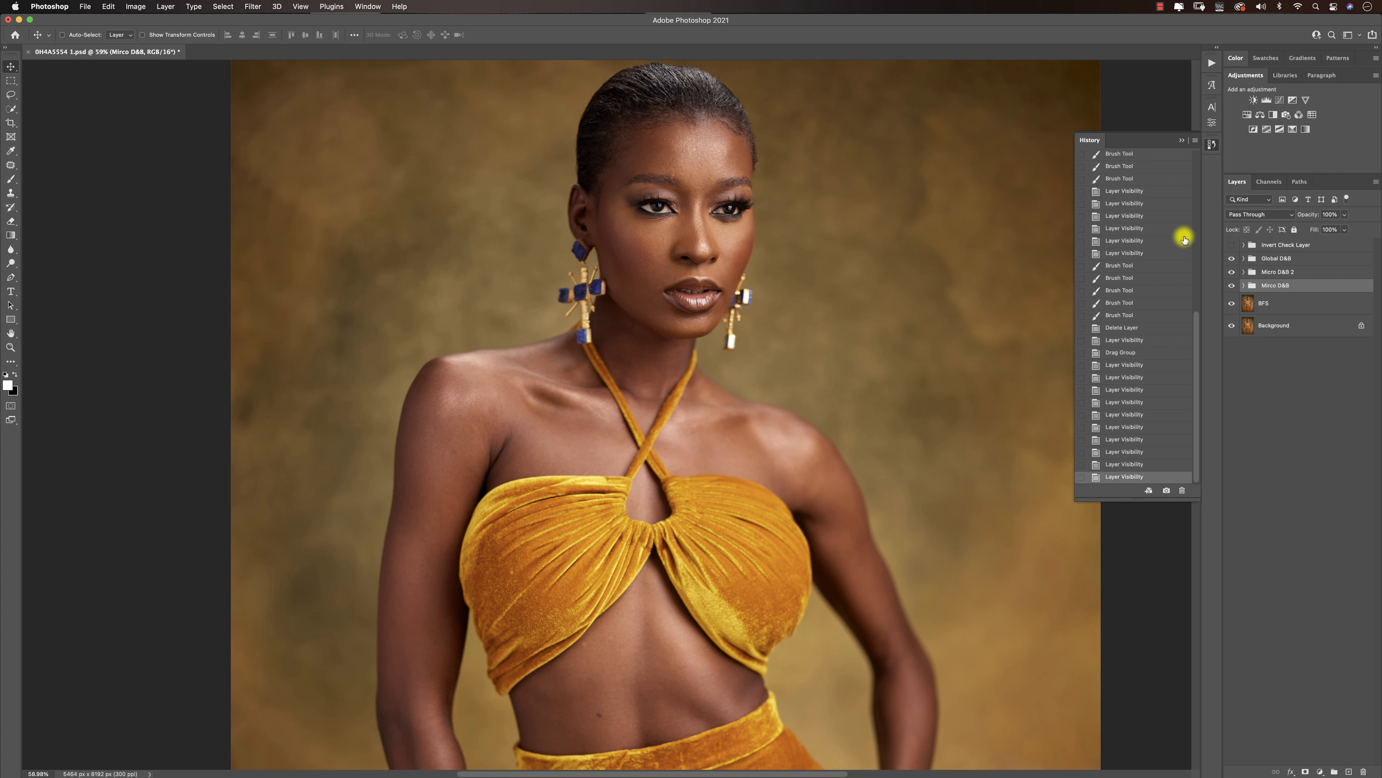
# Hide the Micro D&B 2 and Global D&B groups and stamp the visible layers into a new layer above Mirco D&B.
pyautogui.click(1231, 272)
pyautogui.click(1231, 258)
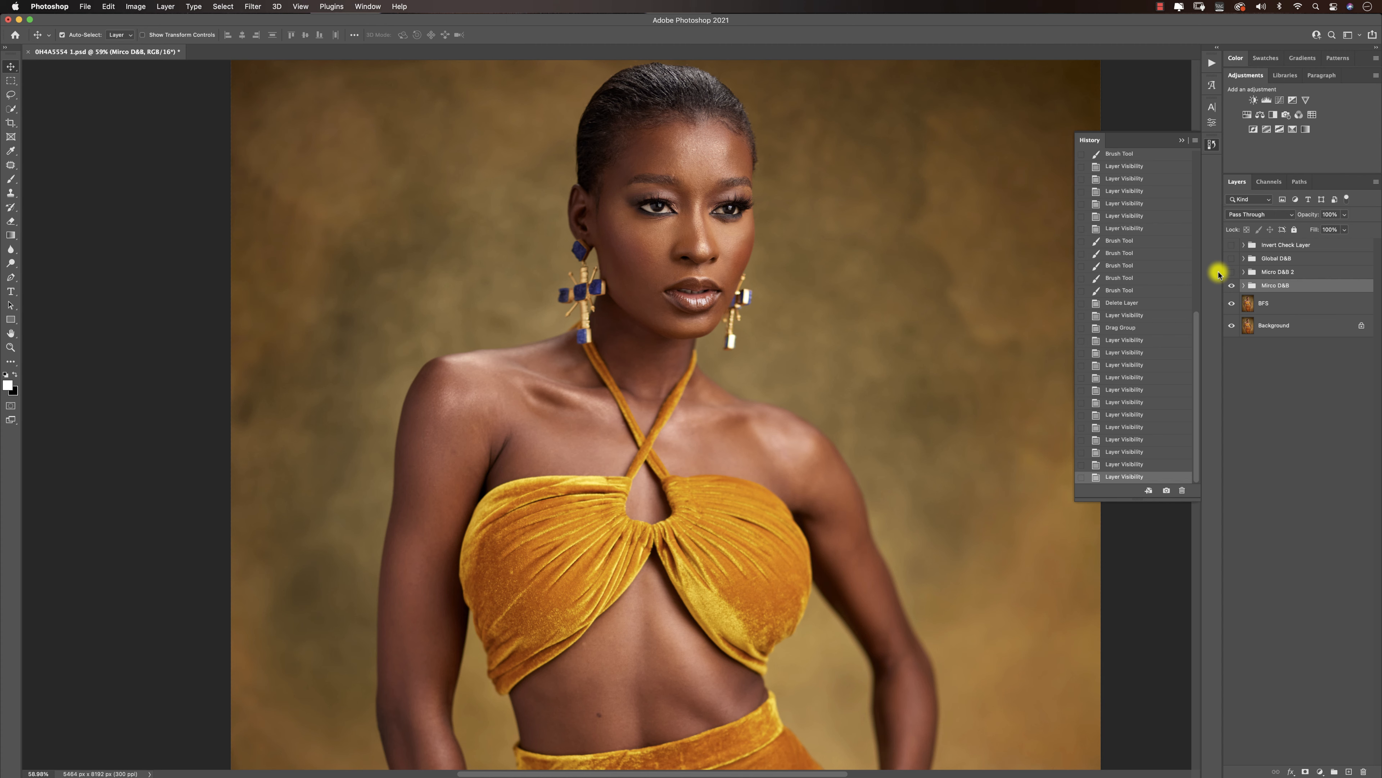
pyautogui.press('super+alt+shift+e')
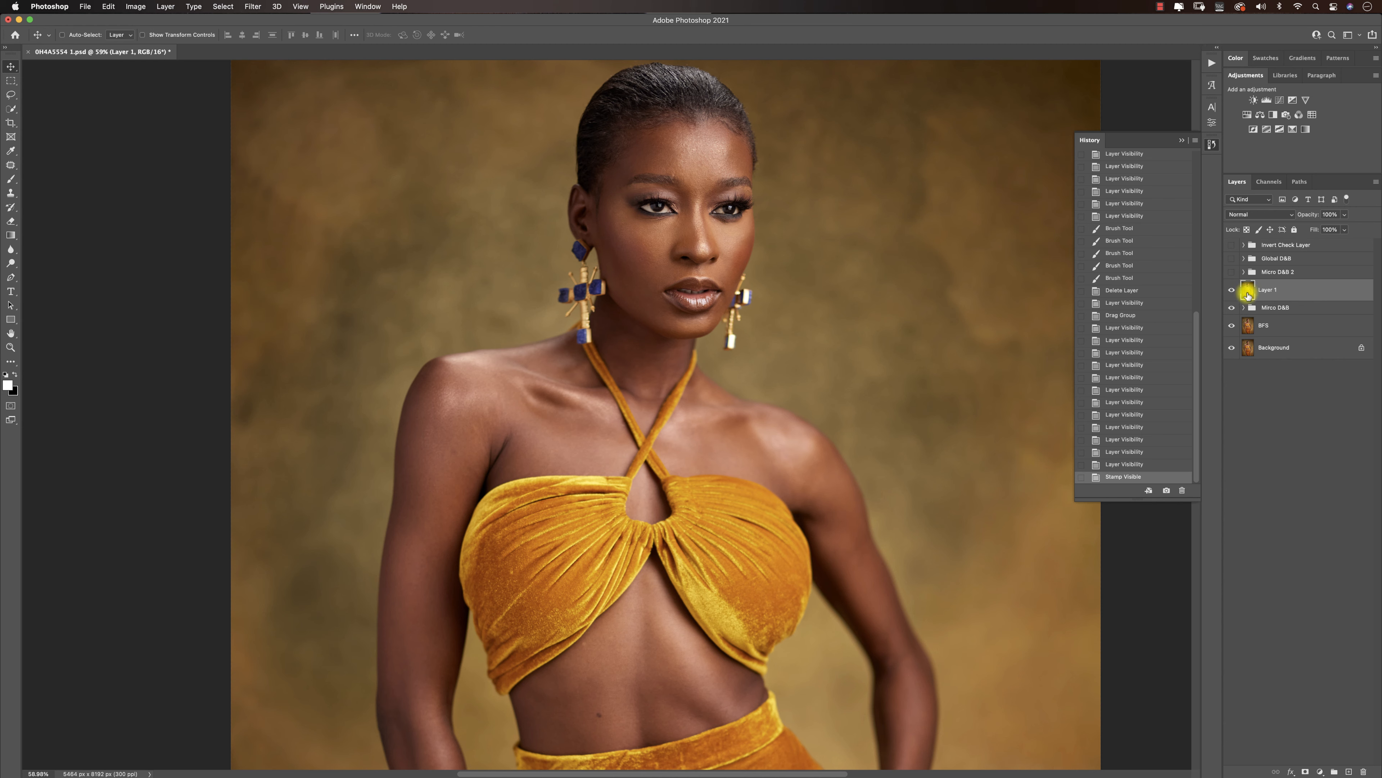
# Run the Advance Frequency Separation action on the stamped layer with a Gaussian Blur radius of 7 pixels.
pyautogui.click(1211, 62)
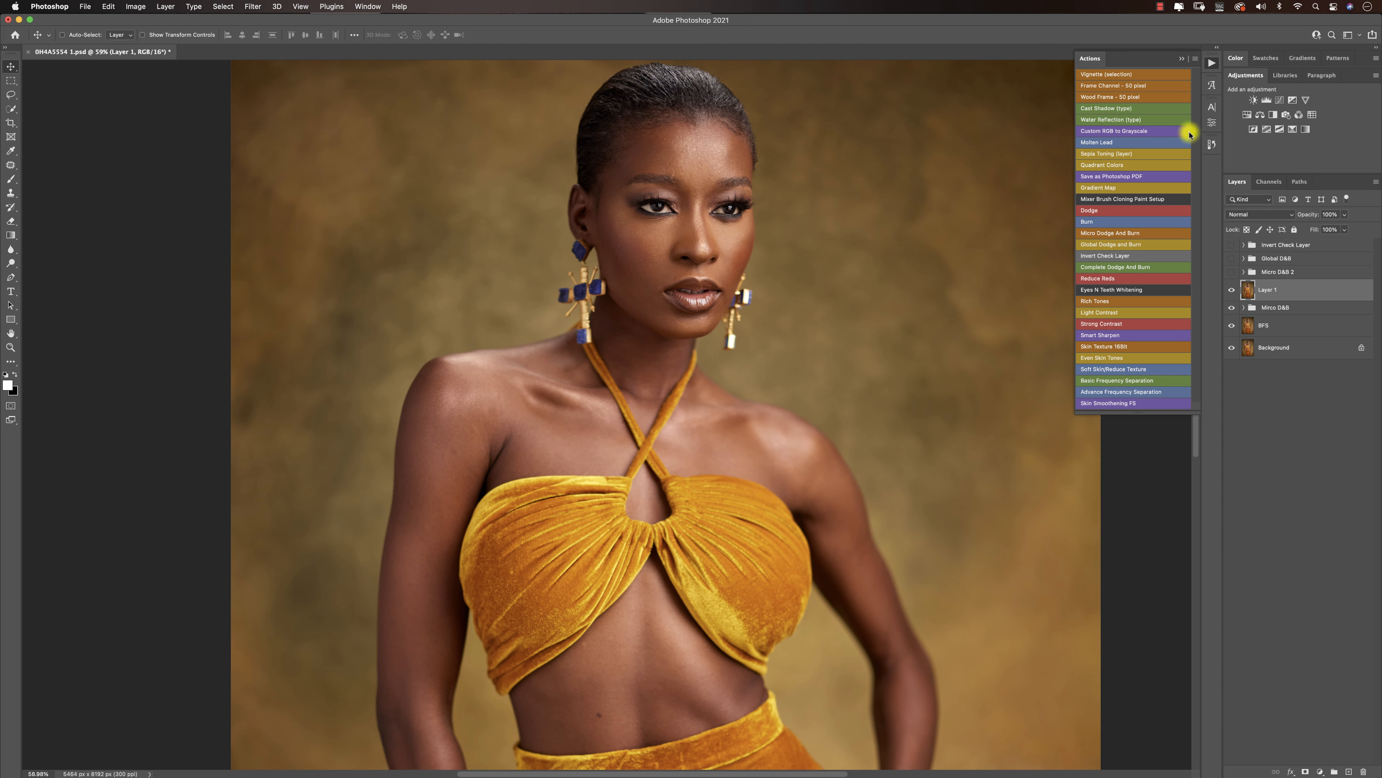
pyautogui.click(1105, 393)
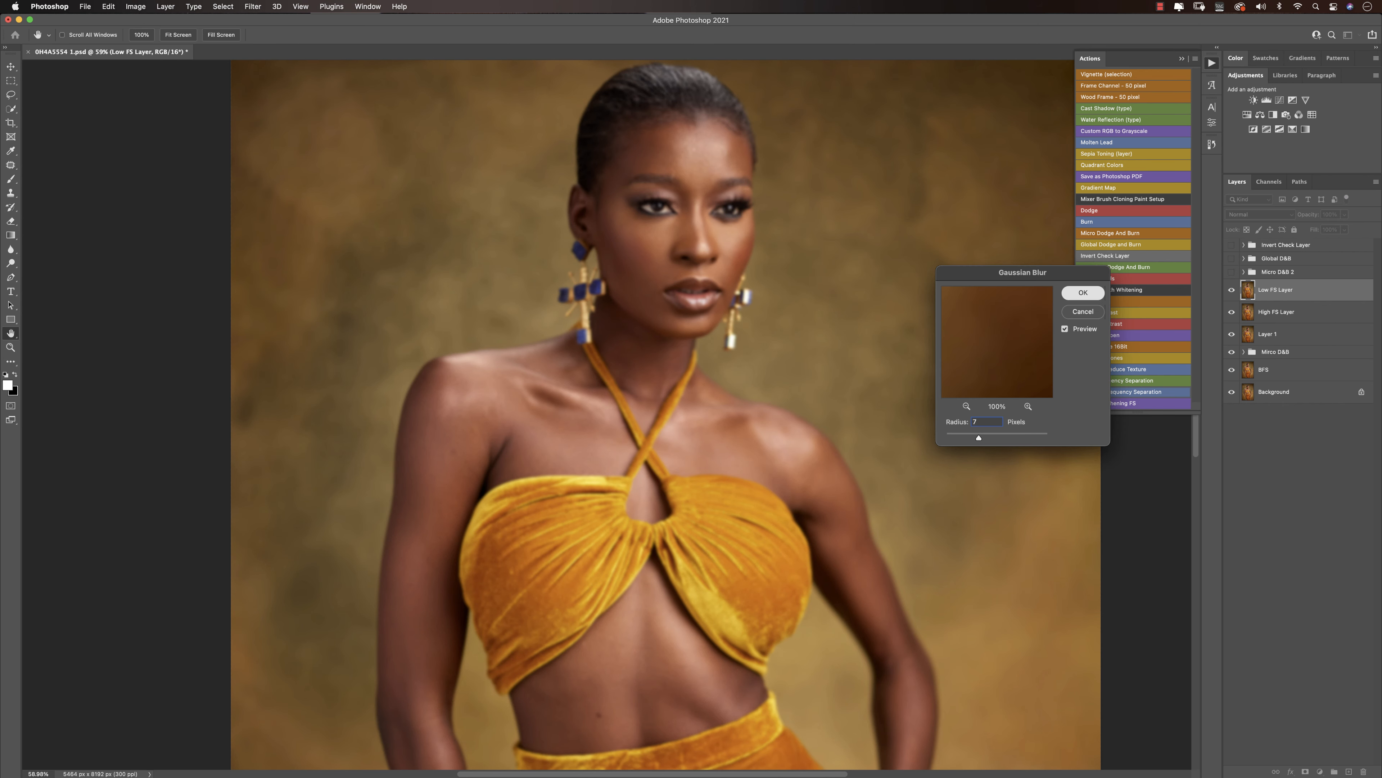
pyautogui.press('Return')
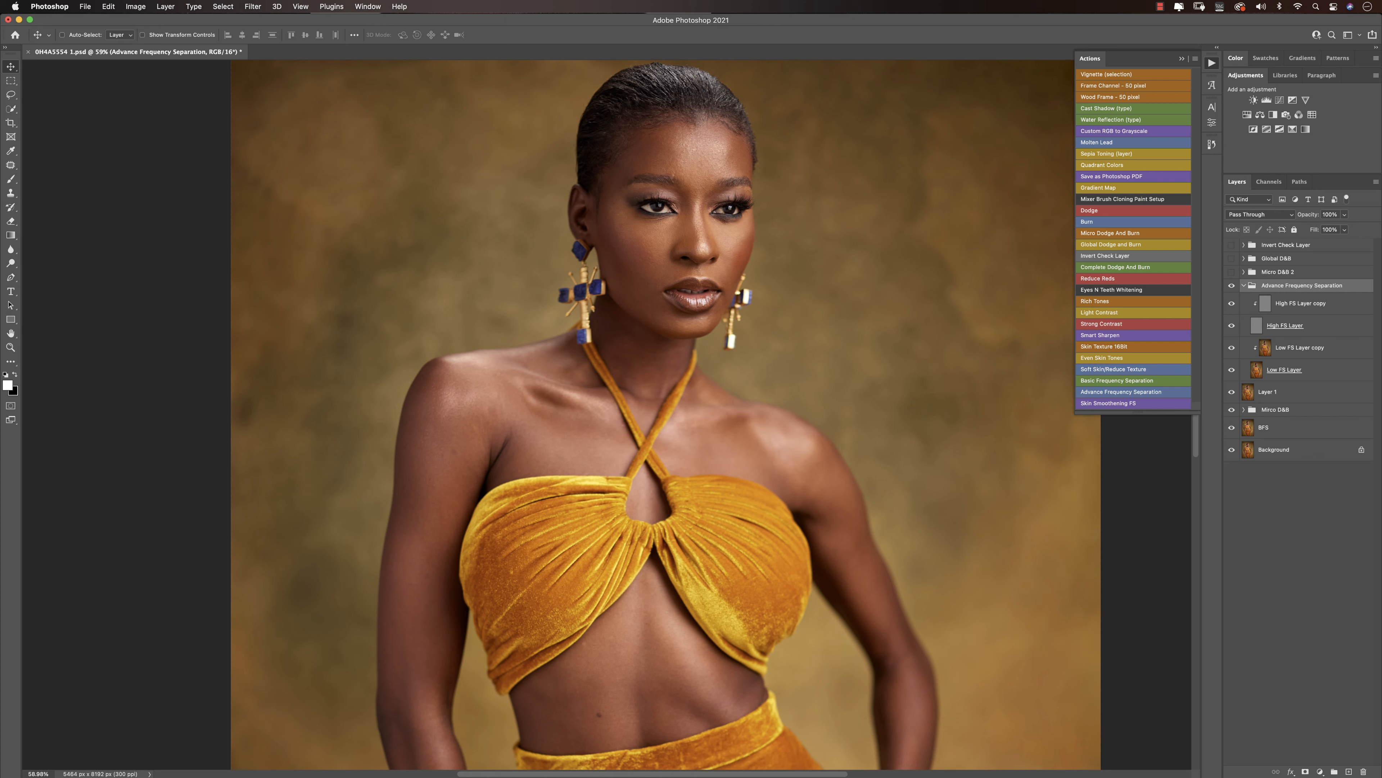
# Choose the Mixer Brush and work on the Low FS Layer copy with a brush size of 200 pixels.
pyautogui.rightClick(11, 178)
pyautogui.click(59, 209)
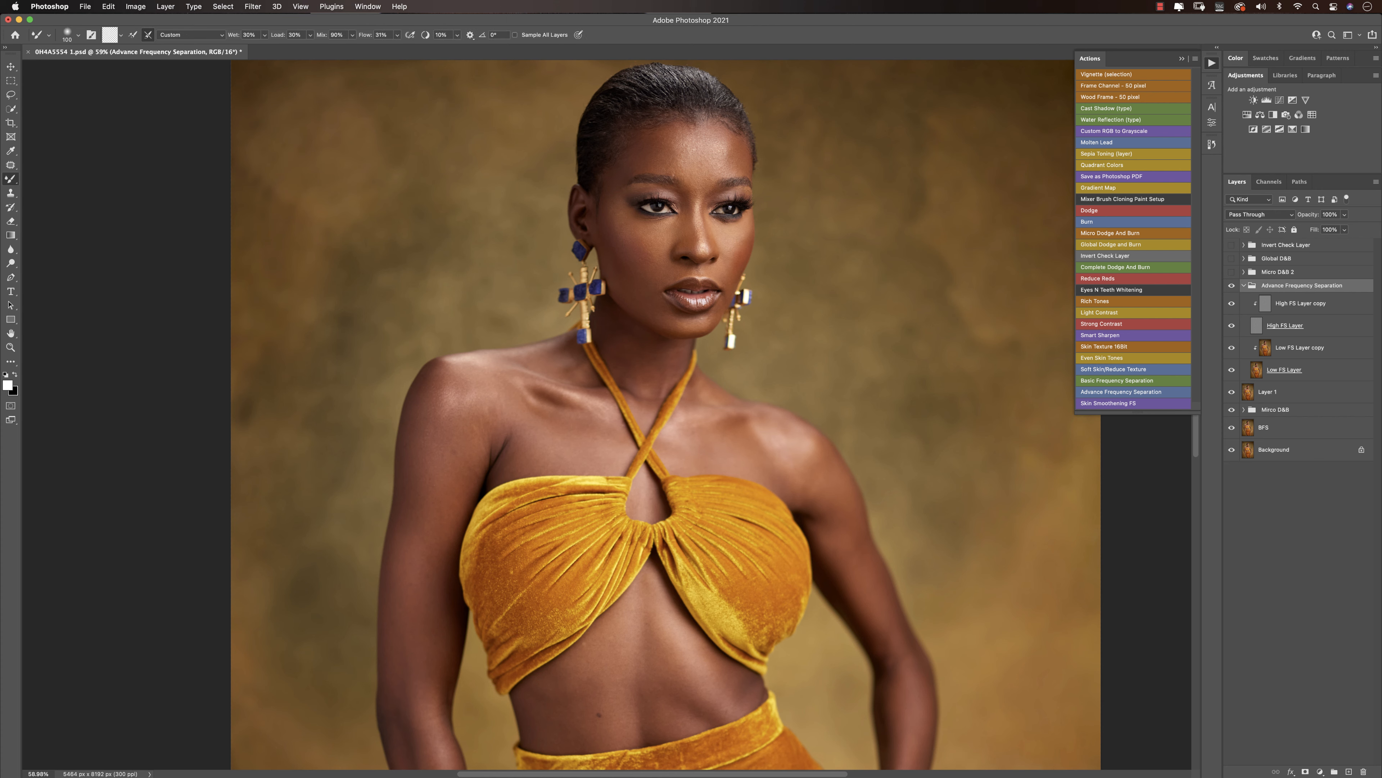
pyautogui.click(1300, 348)
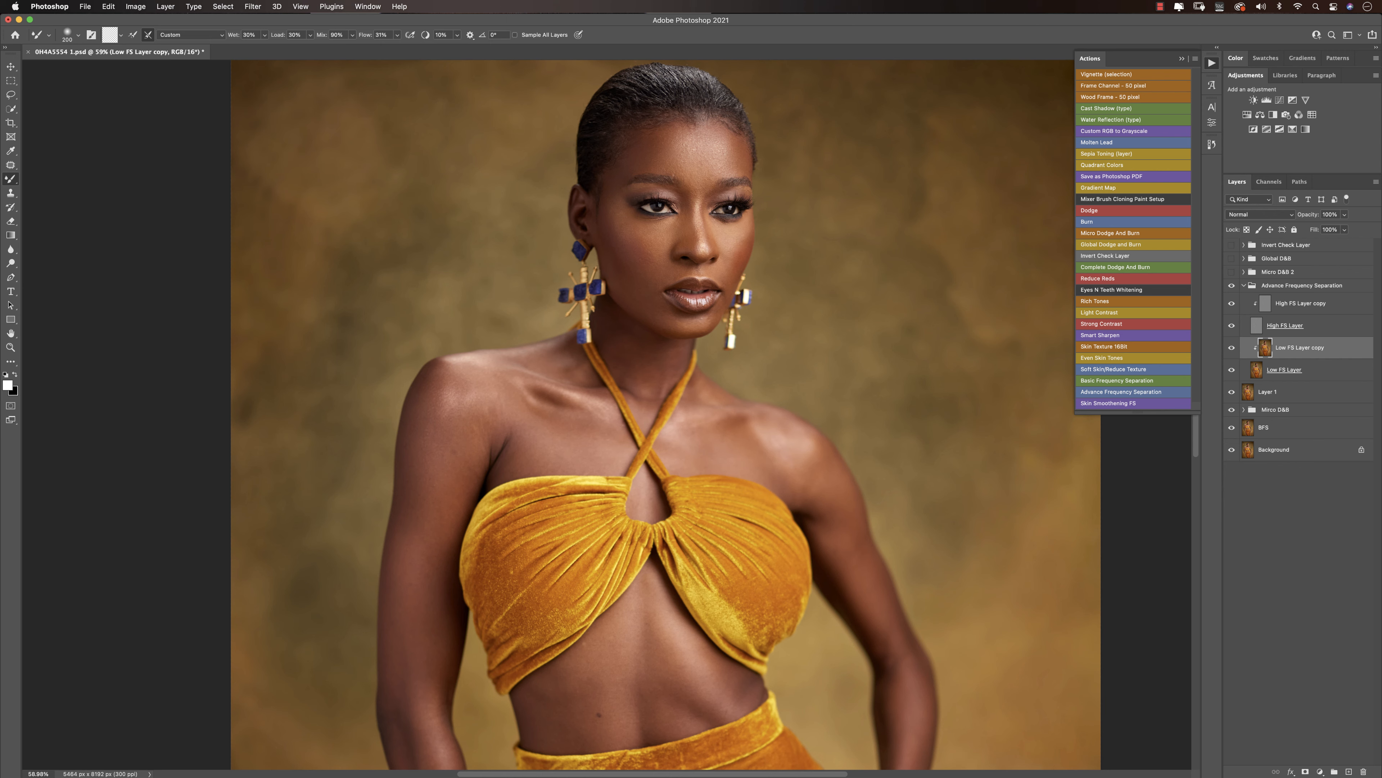
pyautogui.press('[')
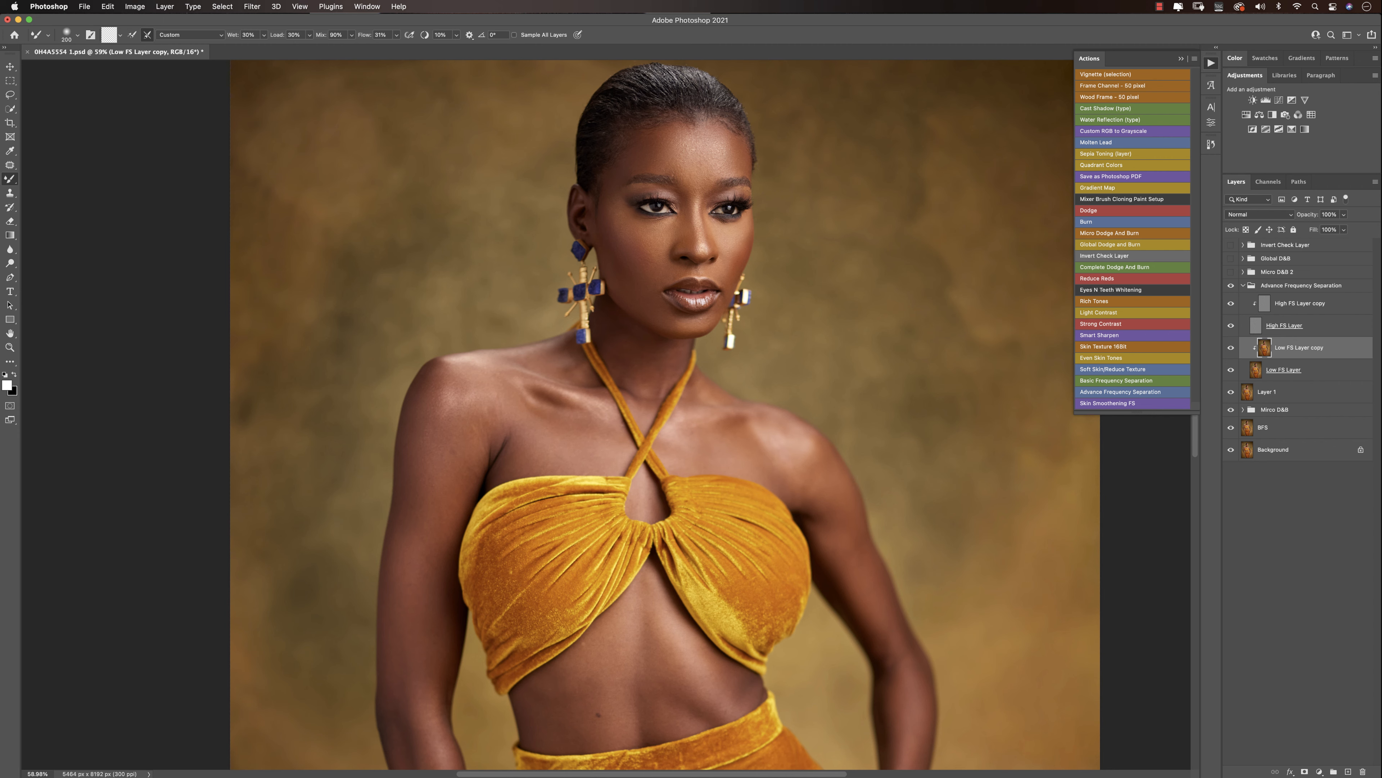
# Check the Advance Frequency Separation group's effect and reduce the Mixer Brush size for blending tones on the lower face and neck.
pyautogui.click(1230, 286)
pyautogui.press('z')
pyautogui.moveTo(696, 315); pyautogui.dragTo(784, 320)
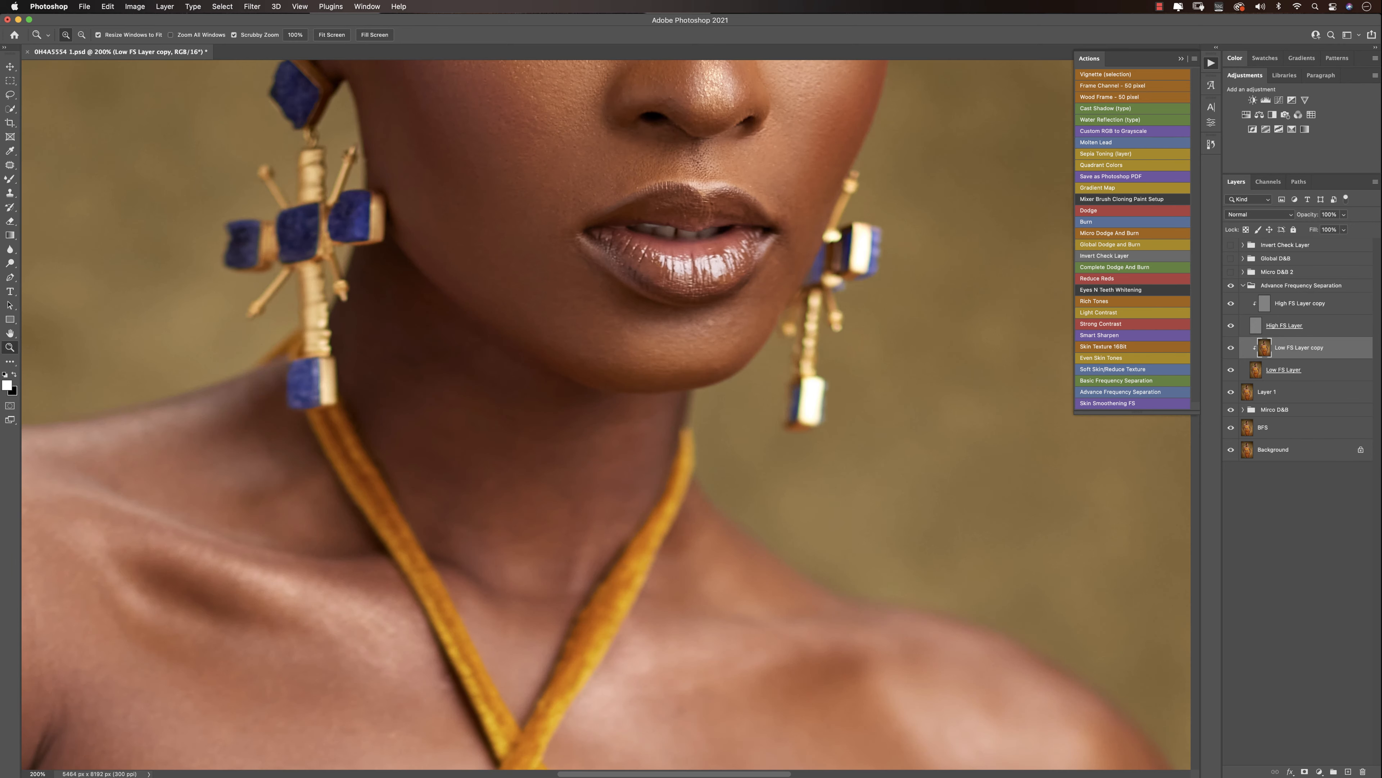
pyautogui.press('b')
pyautogui.press('[')
pyautogui.press('[')
pyautogui.press('[')
pyautogui.press('[')
pyautogui.press('[')
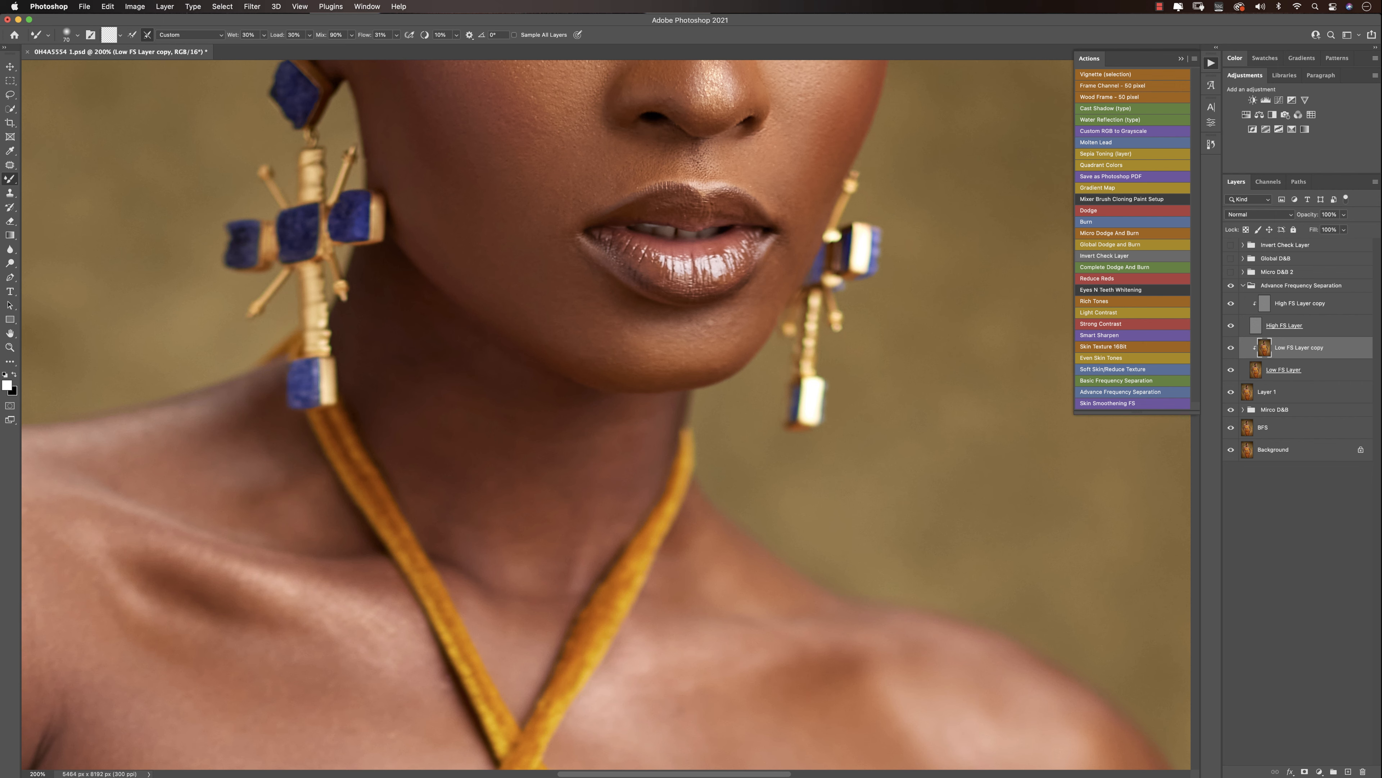
# Select the High FS Layer copy and ready the Clone Stamp for cleaning up skin texture.
pyautogui.click(1300, 303)
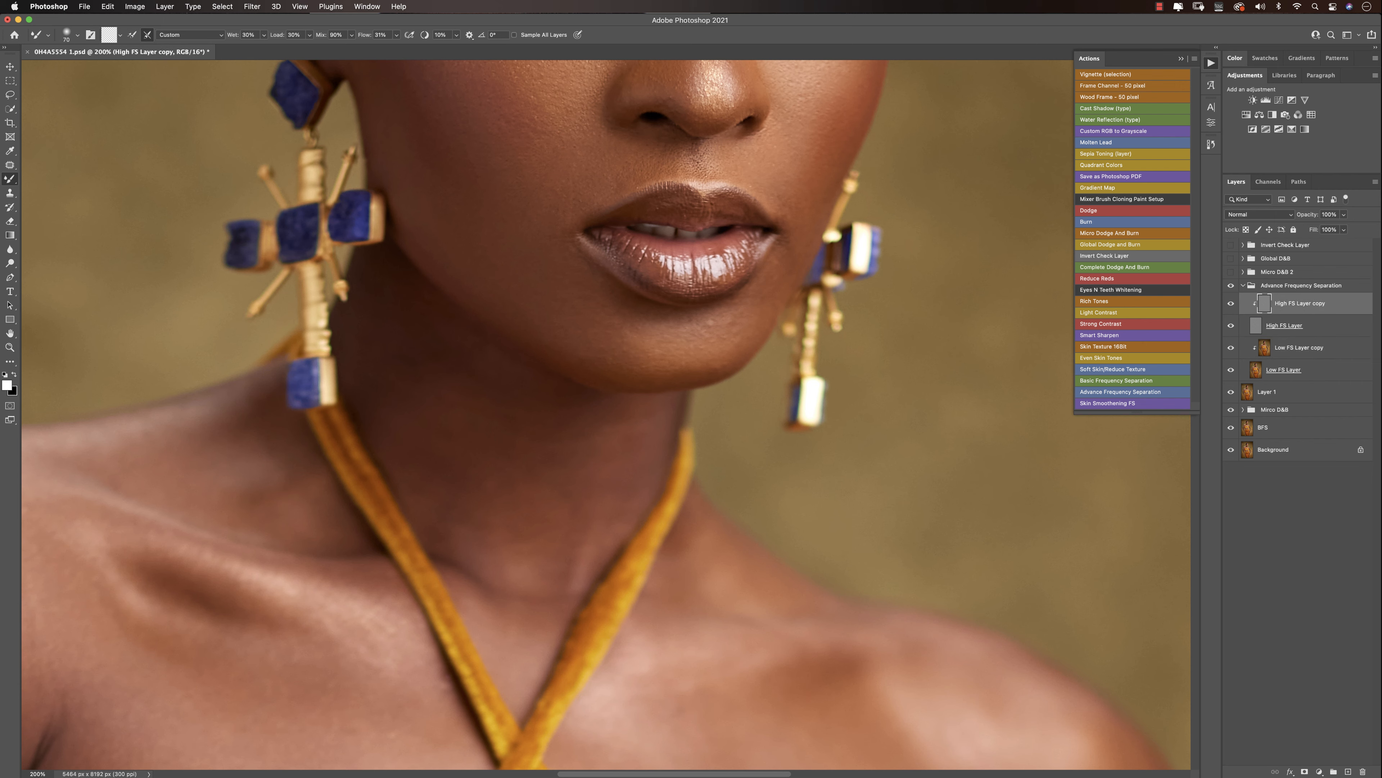
pyautogui.press('s')
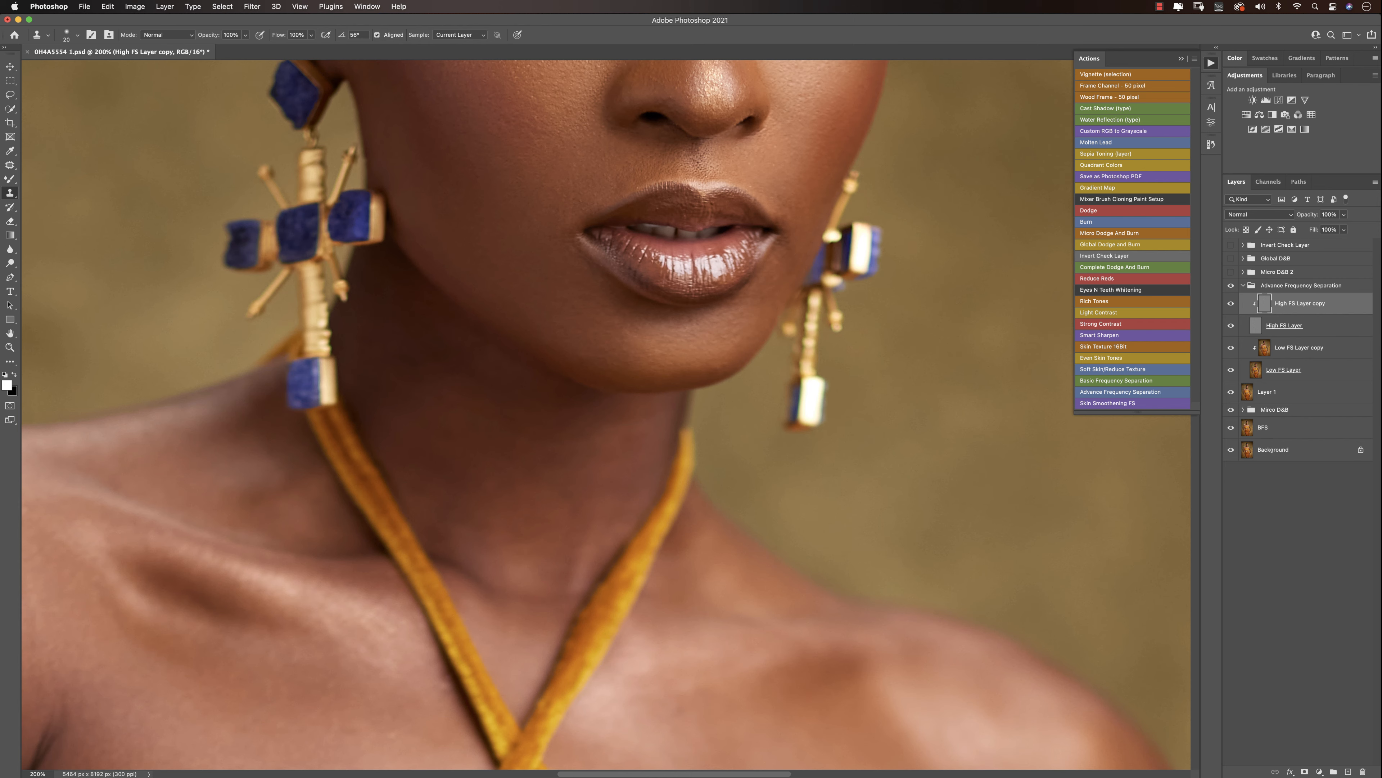
pyautogui.press('z')
pyautogui.keyDown('alt'); pyautogui.click(697, 374); pyautogui.keyUp('alt')
pyautogui.keyDown('alt'); pyautogui.click(696, 374); pyautogui.keyUp('alt')
pyautogui.keyDown('alt'); pyautogui.click(697, 374); pyautogui.keyUp('alt')
pyautogui.keyDown('alt'); pyautogui.click(696, 374); pyautogui.keyUp('alt')
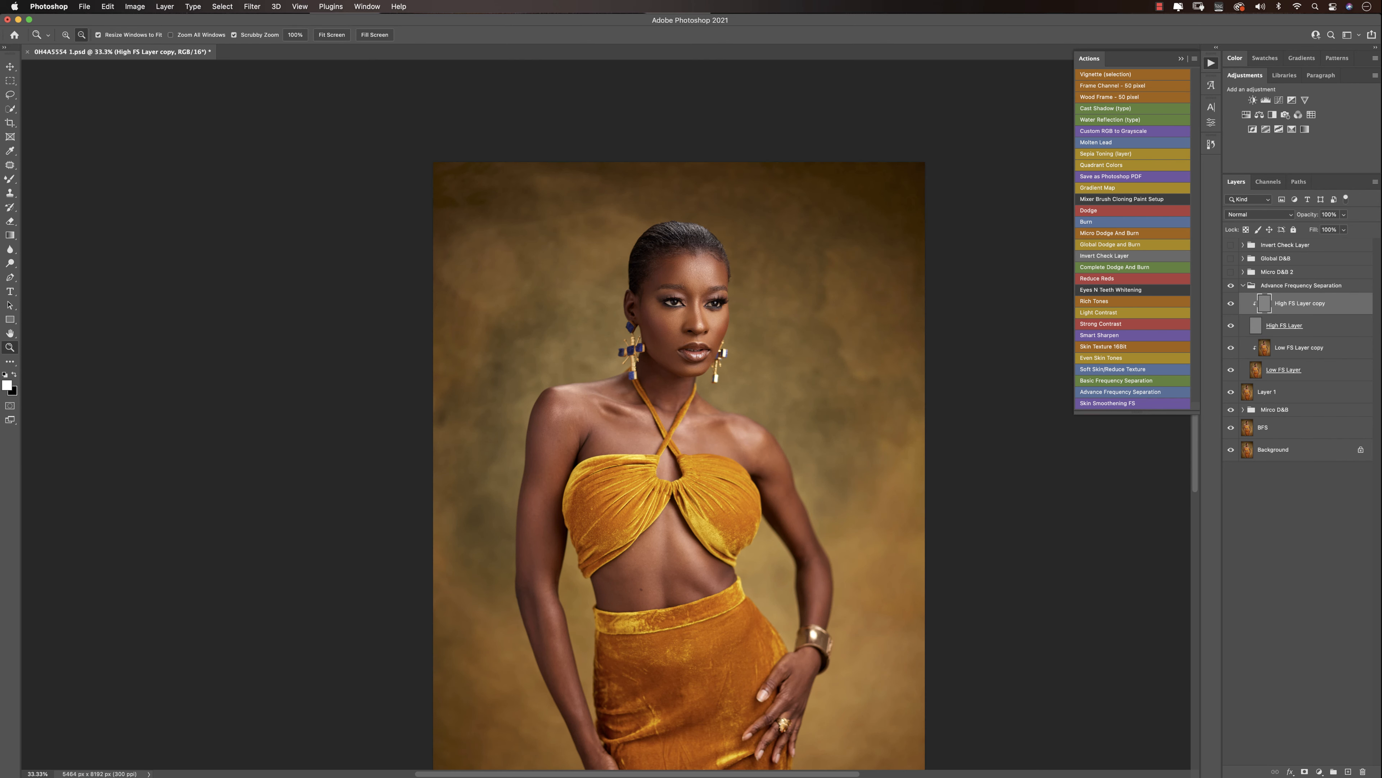
pyautogui.keyDown('alt'); pyautogui.click(696, 373); pyautogui.keyUp('alt')
pyautogui.click(546, 331)
pyautogui.press('s')
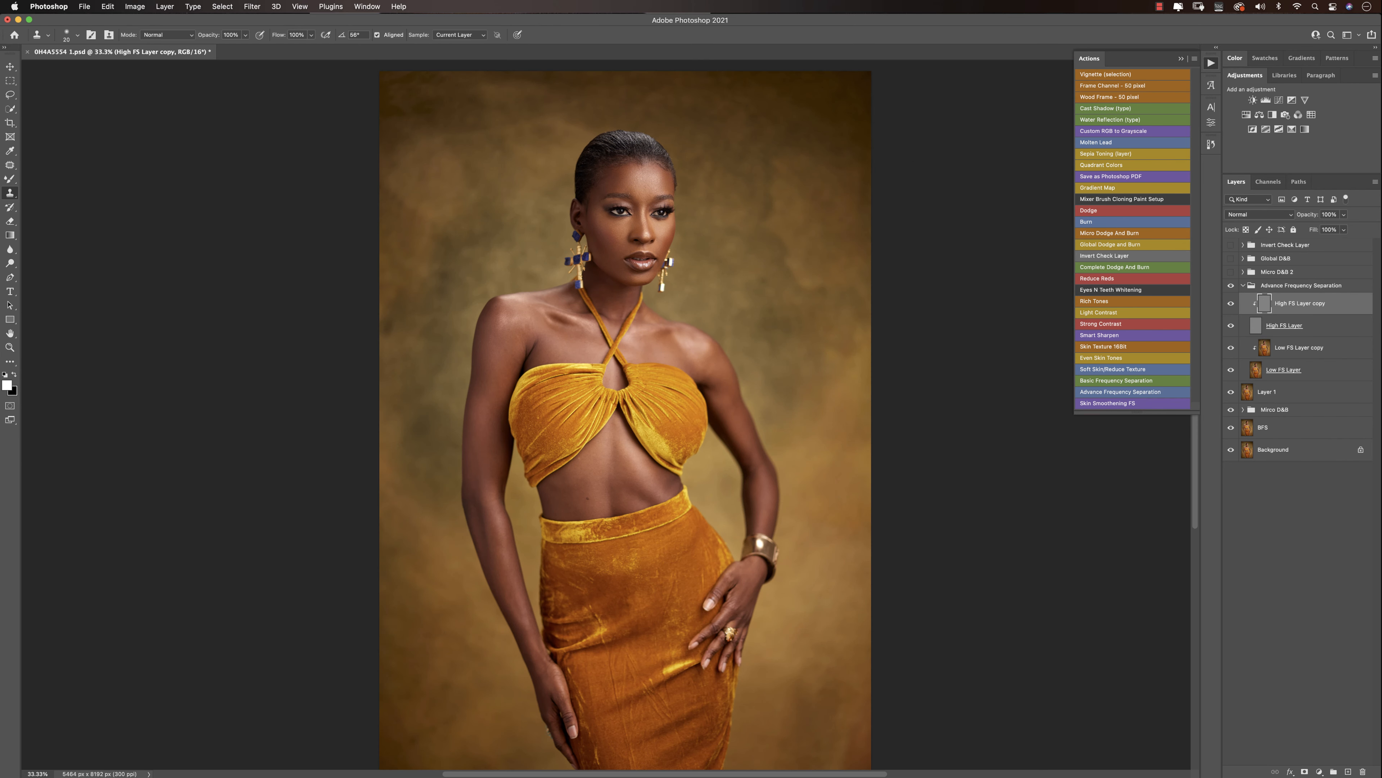
# Return to the Low FS Layer copy and enlarge the Mixer Brush to 300 pixels for blending broad skin areas.
pyautogui.click(1299, 347)
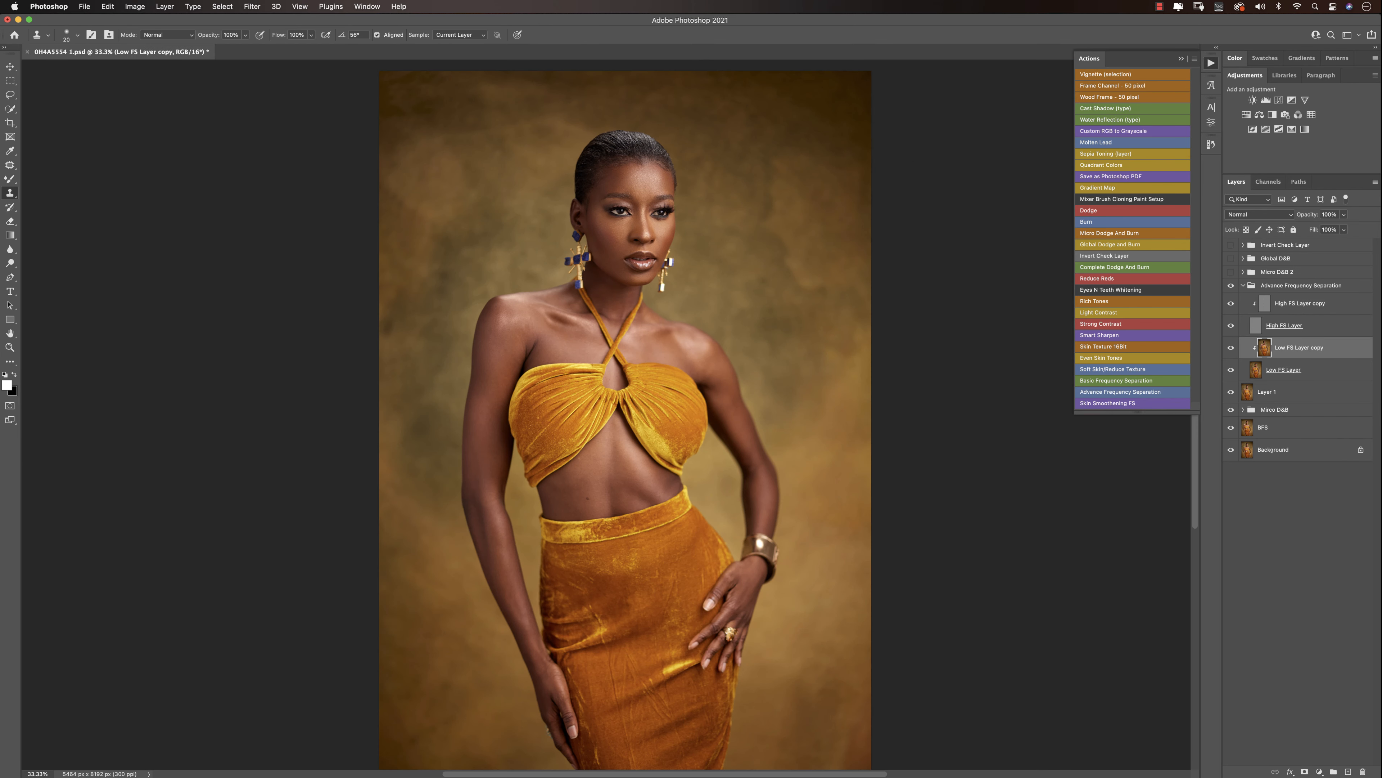
pyautogui.moveTo(10, 178); pyautogui.dragTo(54, 209)
pyautogui.press(']')
pyautogui.press(']')
pyautogui.press(']')
pyautogui.press(']')
pyautogui.press(']')
pyautogui.press(']')
pyautogui.press(']')
pyautogui.press(']')
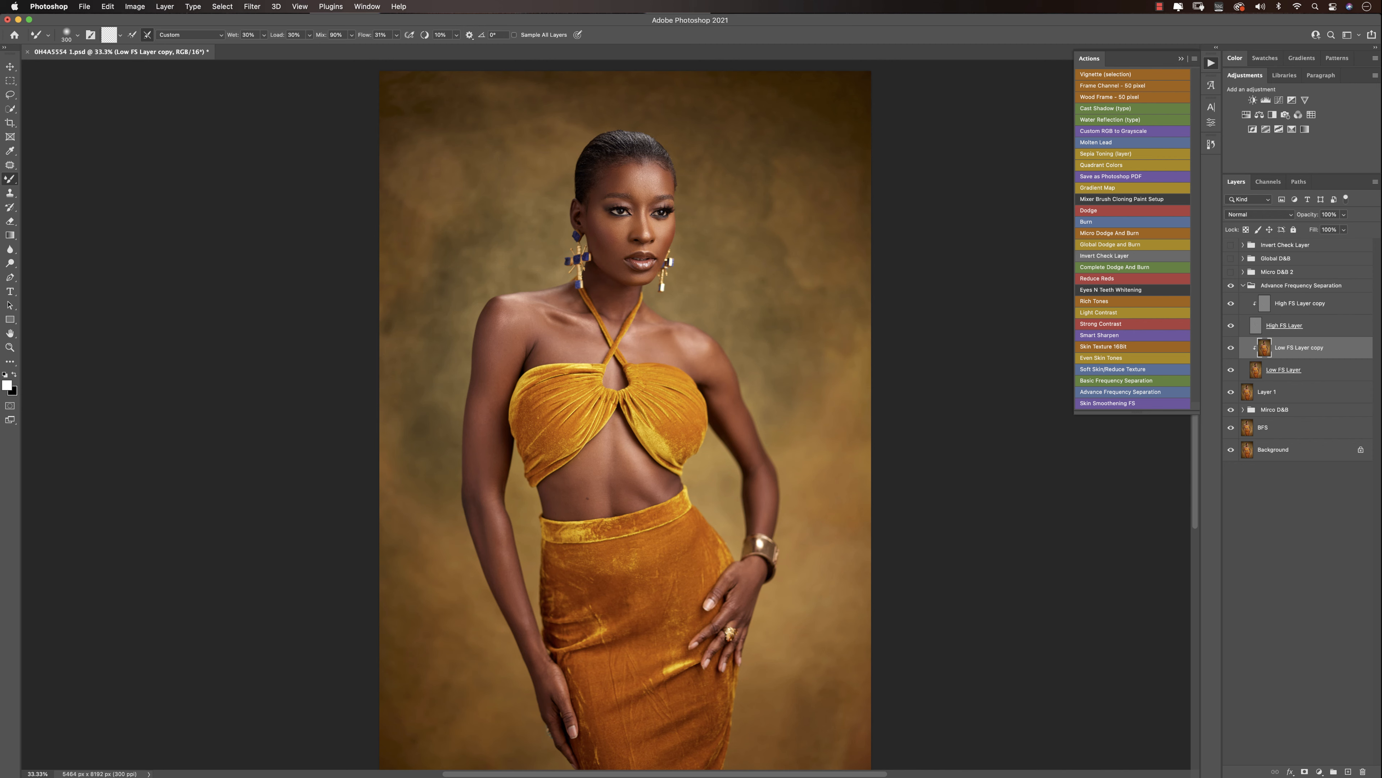
# Collapse the Advance Frequency Separation group and delete the Micro D&B 2 group.
pyautogui.click(1243, 286)
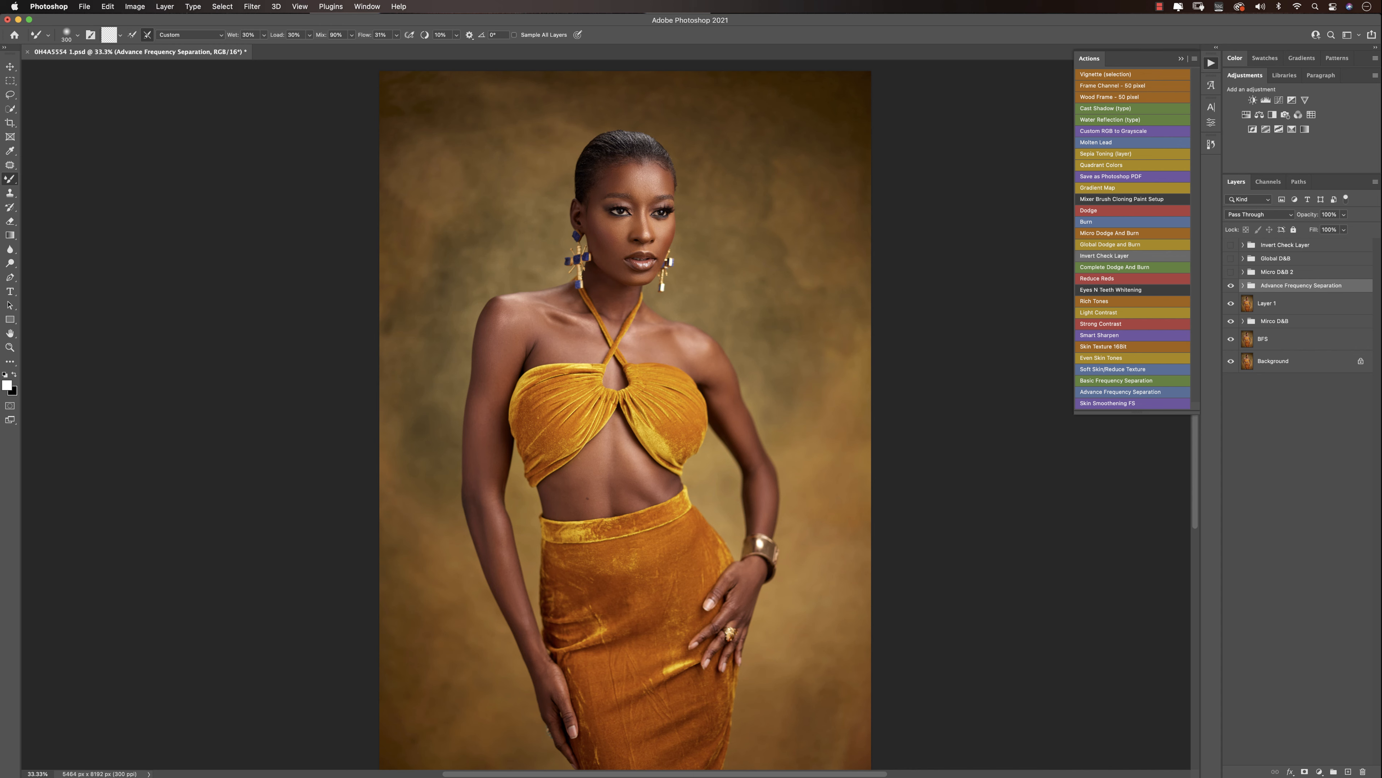
pyautogui.moveTo(1277, 272); pyautogui.dragTo(1277, 253)
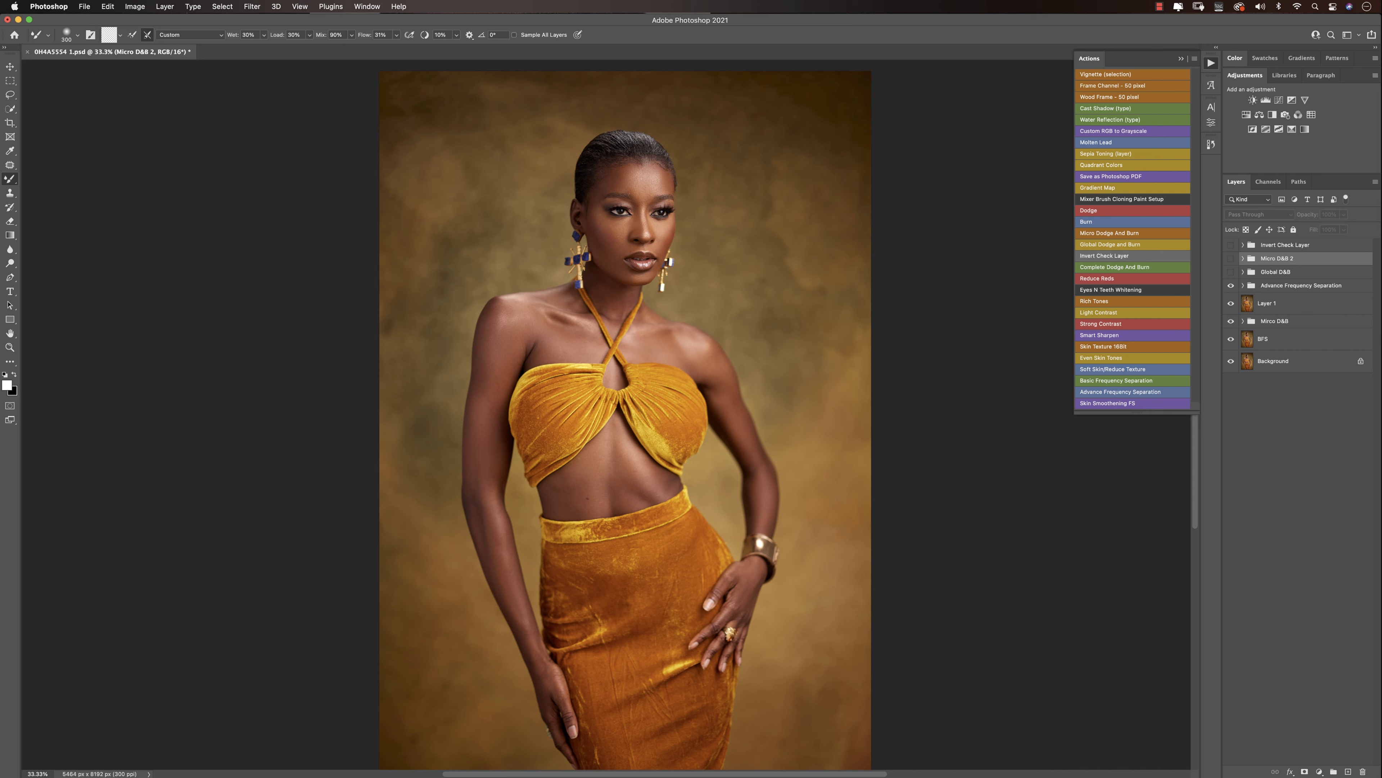
pyautogui.press('Delete')
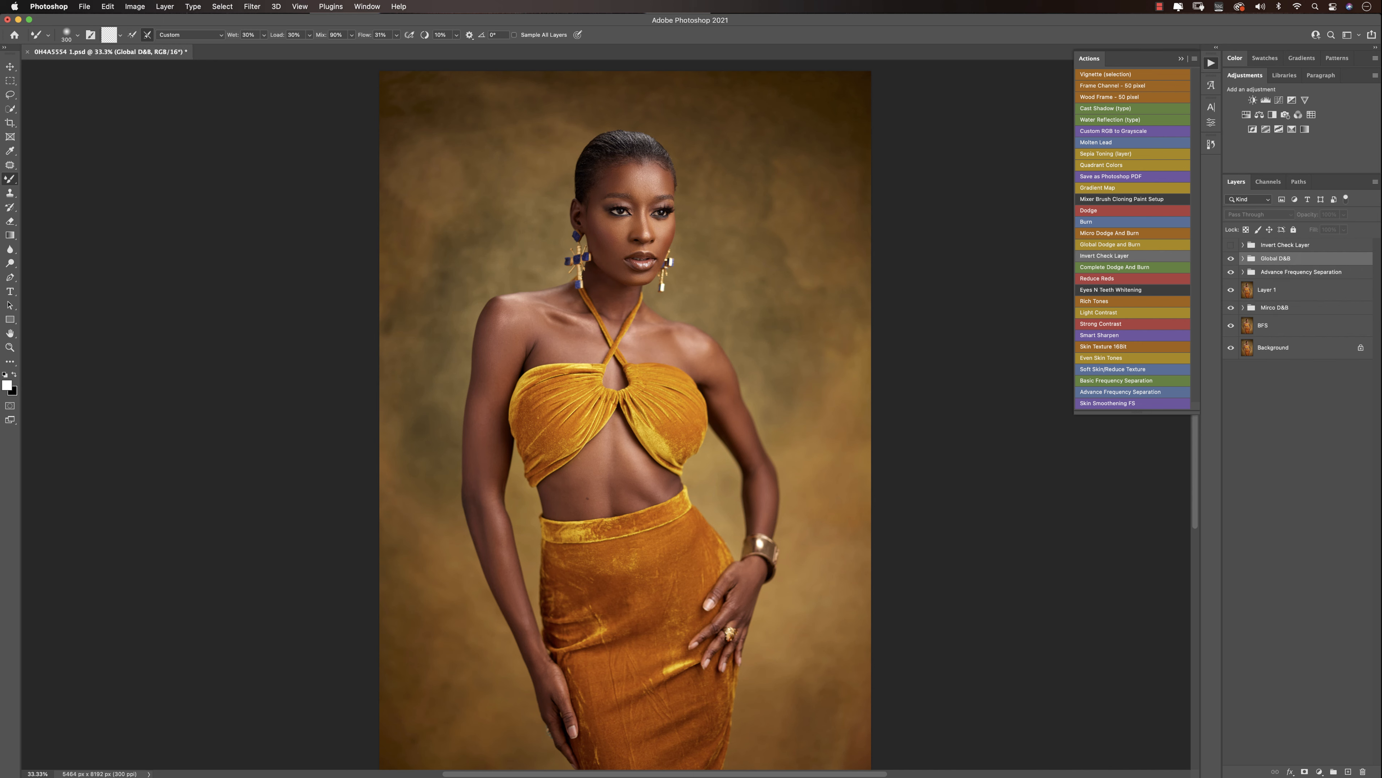
# Show and expand the Global D&B group, select its Dodge layer mask and set the regular Brush to 3% flow.
pyautogui.click(1243, 258)
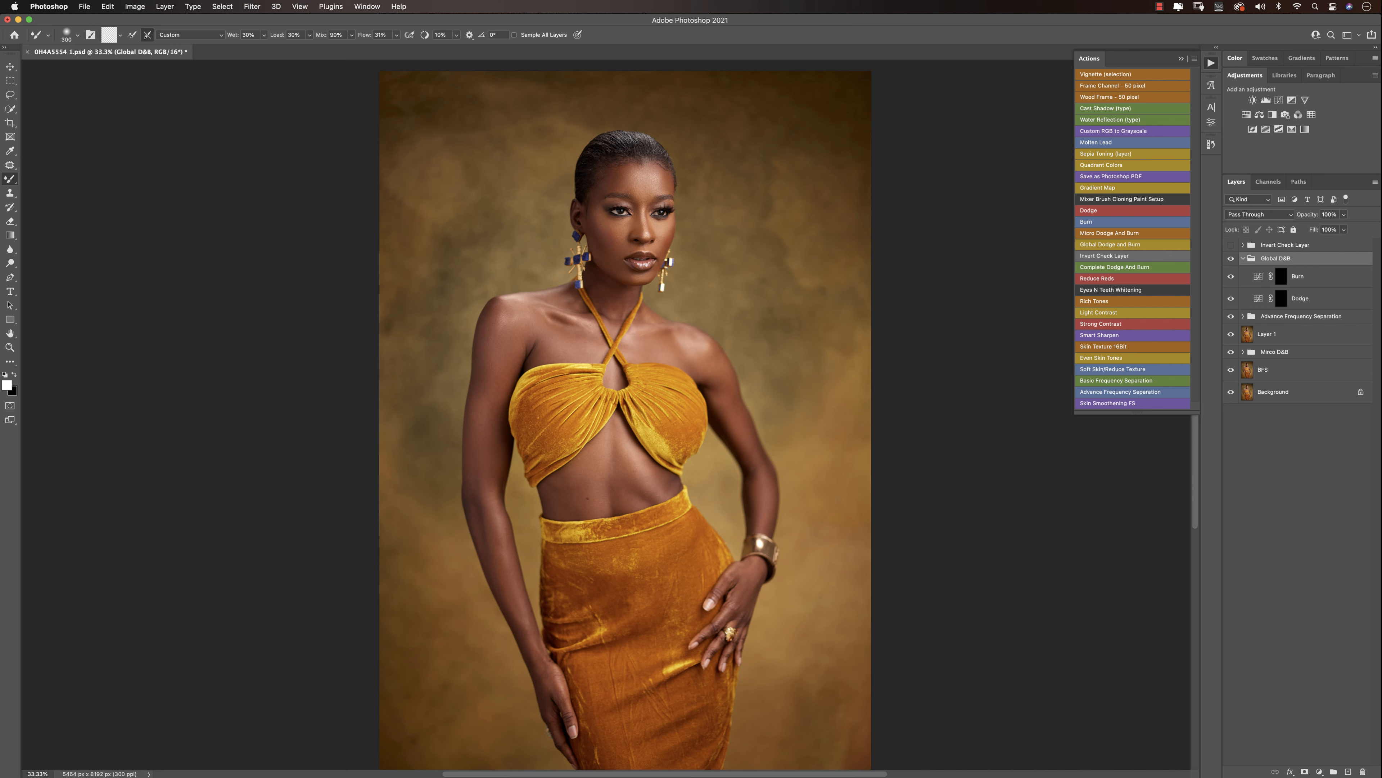
pyautogui.rightClick(10, 179)
pyautogui.click(55, 179)
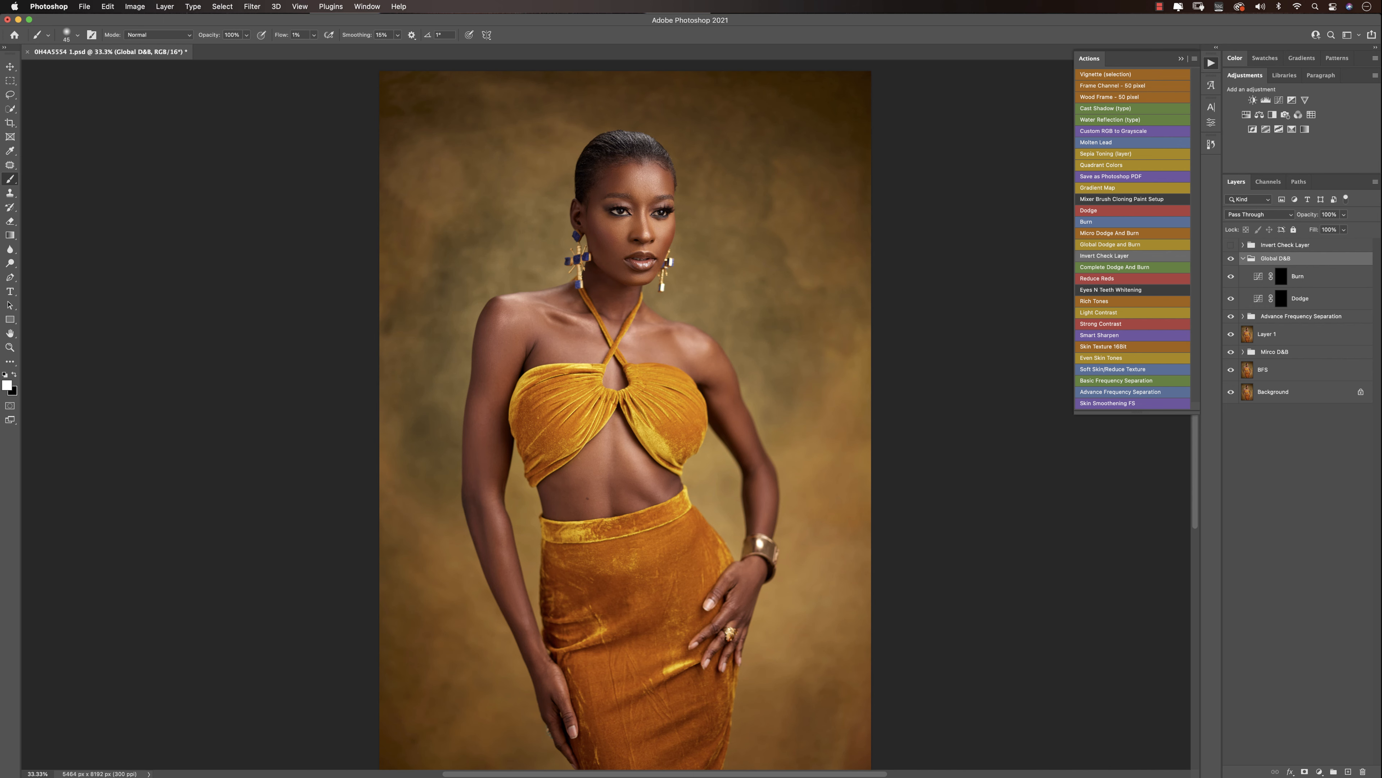
pyautogui.click(313, 34)
pyautogui.click(297, 34)
pyautogui.write('3')
pyautogui.click(1252, 215)
pyautogui.click(1252, 215)
pyautogui.click(1281, 306)
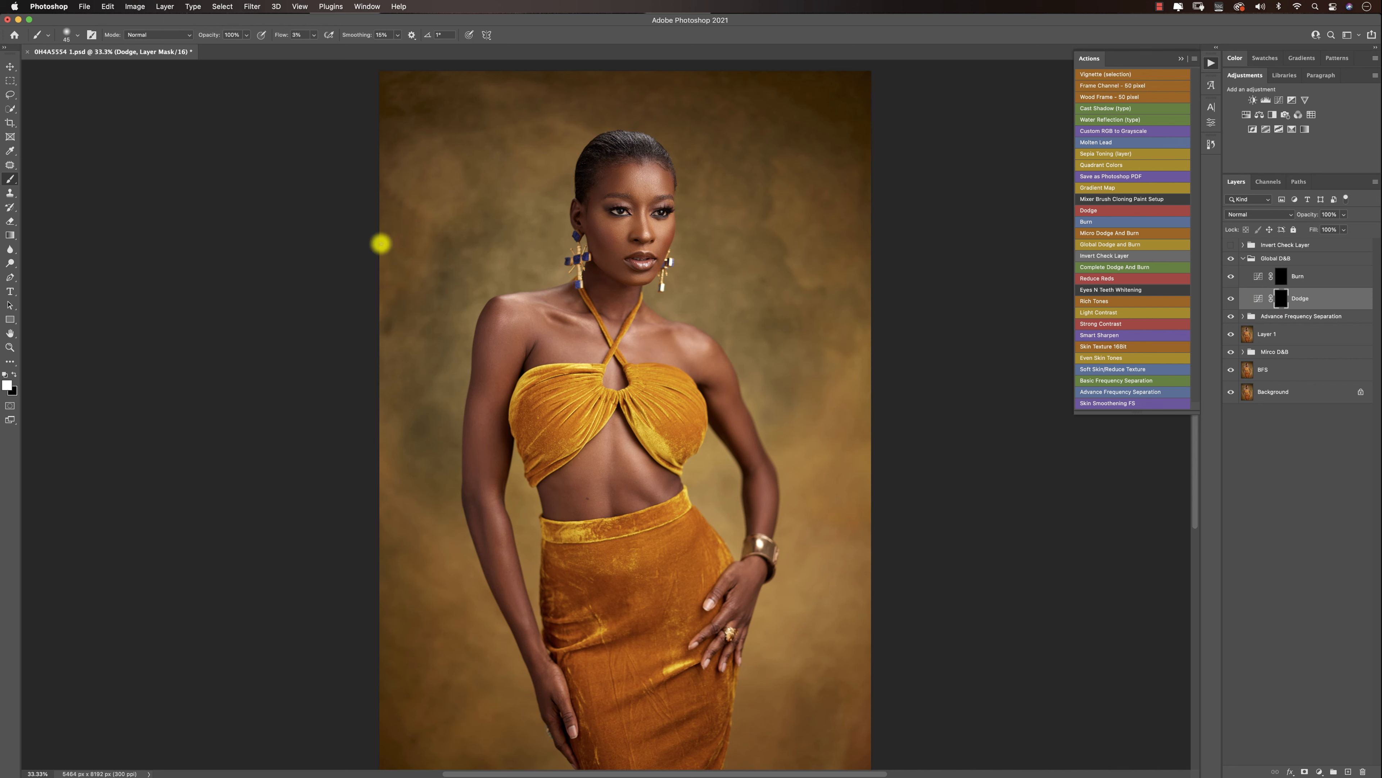
# Paint highlights on the forehead and nose in the Dodge layer mask, adjusting the brush size to each area.
pyautogui.press(']')
pyautogui.press(']')
pyautogui.press(']')
pyautogui.press(']')
pyautogui.press(']')
pyautogui.press(']')
pyautogui.press(']')
pyautogui.press(']')
pyautogui.press(']')
pyautogui.press(']')
pyautogui.press(']')
pyautogui.press(']')
pyautogui.press(']')
pyautogui.press(']')
pyautogui.moveTo(645, 193); pyautogui.dragTo(636, 177)
pyautogui.press('[')
pyautogui.press('[')
pyautogui.press('[')
pyautogui.press('[')
pyautogui.press('[')
pyautogui.press('[')
pyautogui.press('[')
pyautogui.press('[')
pyautogui.press('[')
pyautogui.press('[')
pyautogui.press('[')
pyautogui.press('[')
pyautogui.press(']')
pyautogui.press(']')
pyautogui.press(']')
pyautogui.press(']')
pyautogui.press(']')
pyautogui.press(']')
pyautogui.press(']')
pyautogui.press('[')
pyautogui.press('[')
pyautogui.click(640, 226)
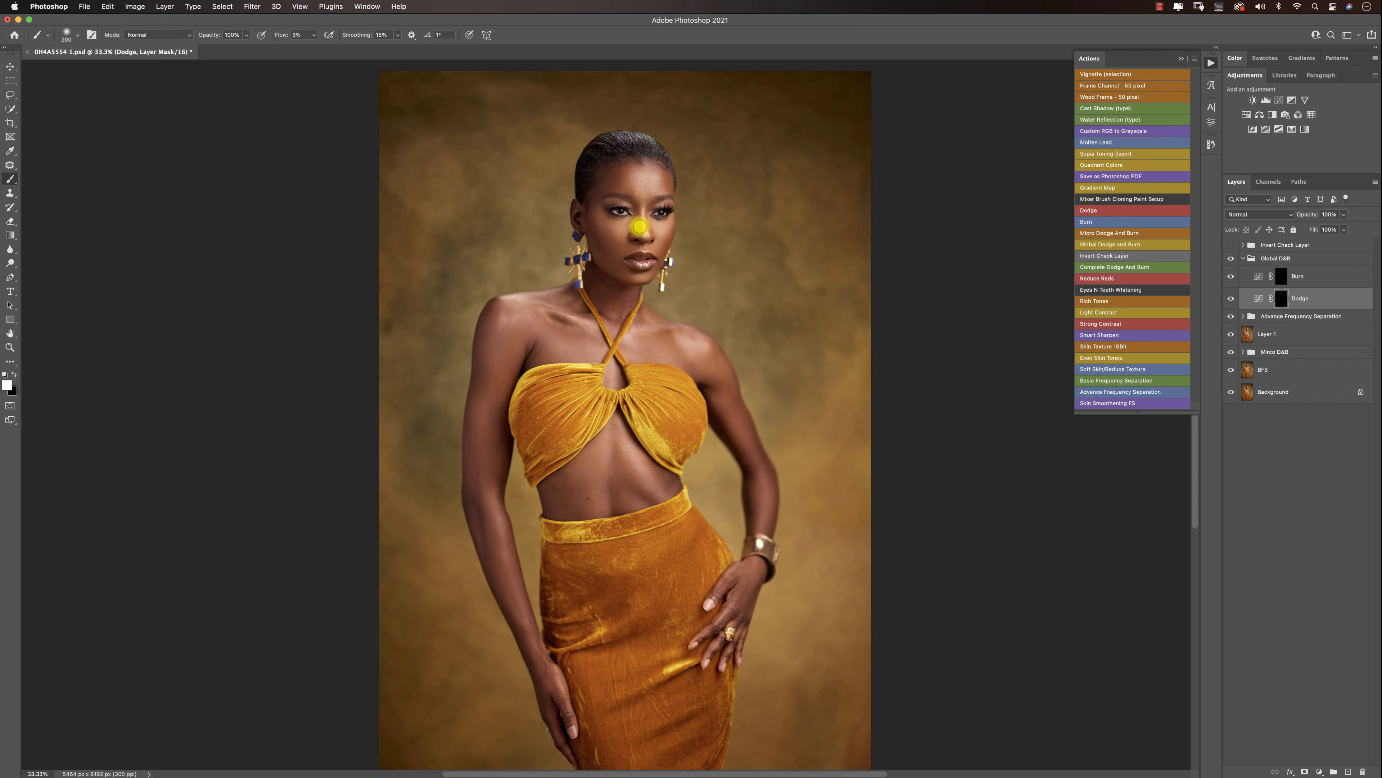
# Brighten the collarbone, both shoulders and the midriff on the Dodge layer mask.
pyautogui.press('[')
pyautogui.moveTo(556, 305)
pyautogui.mouseDown()
pyautogui.moveTo(547, 287)
pyautogui.moveTo(503, 317)
pyautogui.moveTo(549, 329)
pyautogui.moveTo(521, 319)
pyautogui.mouseUp()
pyautogui.press(']')
pyautogui.press(']')
pyautogui.moveTo(686, 342)
pyautogui.mouseDown()
pyautogui.moveTo(679, 328)
pyautogui.moveTo(705, 357)
pyautogui.mouseUp()
pyautogui.moveTo(653, 454)
pyautogui.mouseDown()
pyautogui.moveTo(647, 479)
pyautogui.moveTo(612, 442)
pyautogui.moveTo(582, 484)
pyautogui.moveTo(619, 485)
pyautogui.mouseUp()
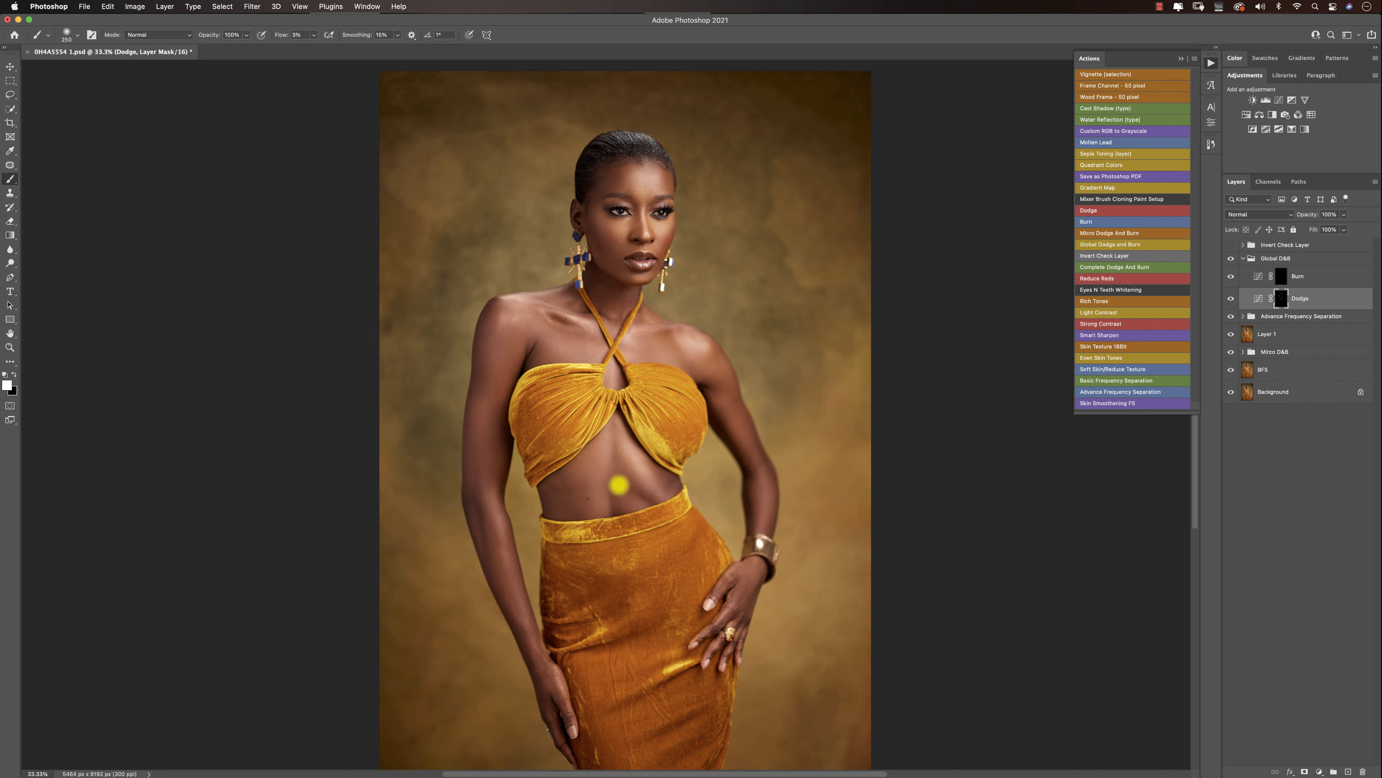
# Brighten the arm beside the velvet top down to the elbow on the Dodge layer mask, varying the brush size.
pyautogui.press(']')
pyautogui.press(']')
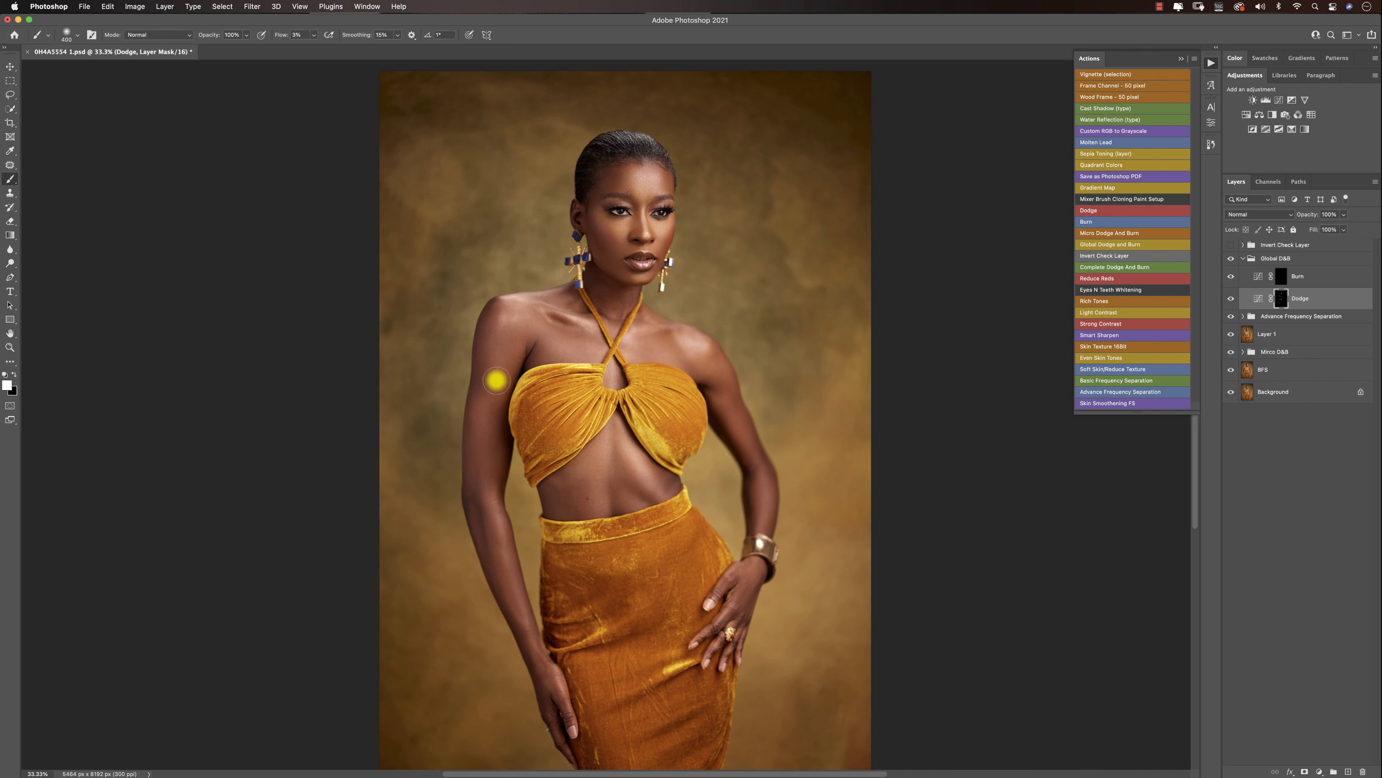
pyautogui.press('[')
pyautogui.press('[')
pyautogui.press('[')
pyautogui.press('[')
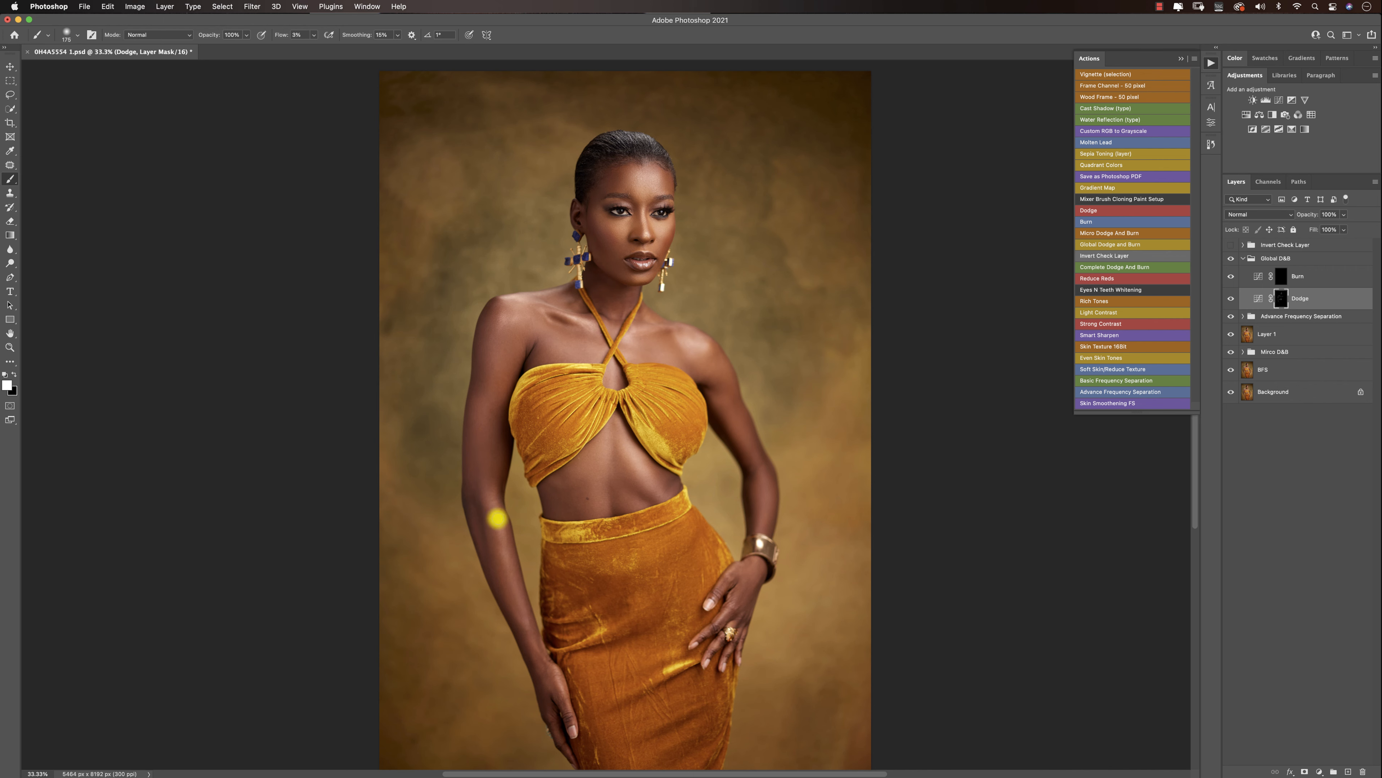
pyautogui.press(']')
pyautogui.press(']')
# Deepen the body's shadows, including the midriff, on the Burn layer mask with varying brush sizes, and collapse the Global D&B group.
pyautogui.click(1282, 276)
pyautogui.press(']')
pyautogui.press(']')
pyautogui.press(']')
pyautogui.press('[')
pyautogui.press('[')
pyautogui.press('[')
pyautogui.press('[')
pyautogui.press('[')
pyautogui.press(']')
pyautogui.press(']')
pyautogui.press(']')
pyautogui.press(']')
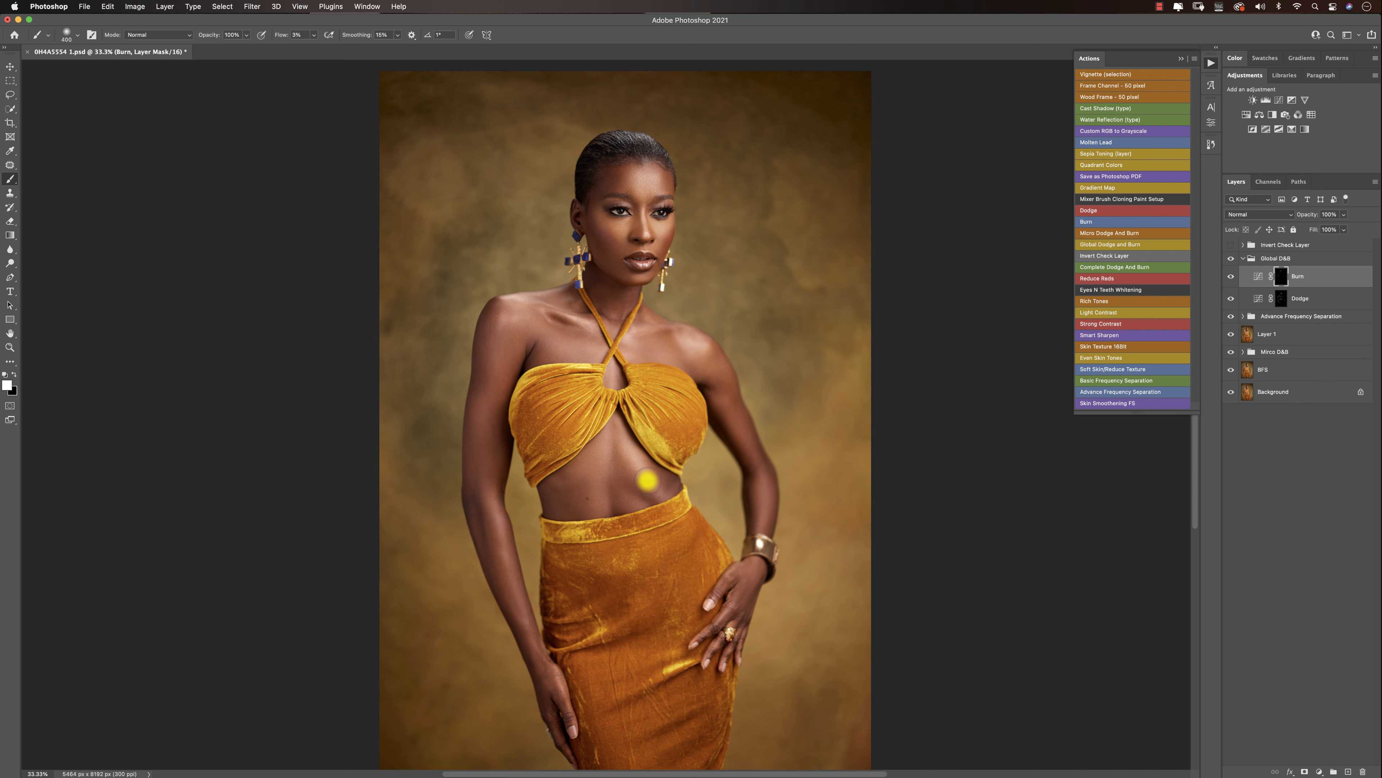
pyautogui.press('[')
pyautogui.press('[')
pyautogui.press(']')
pyautogui.click(1243, 258)
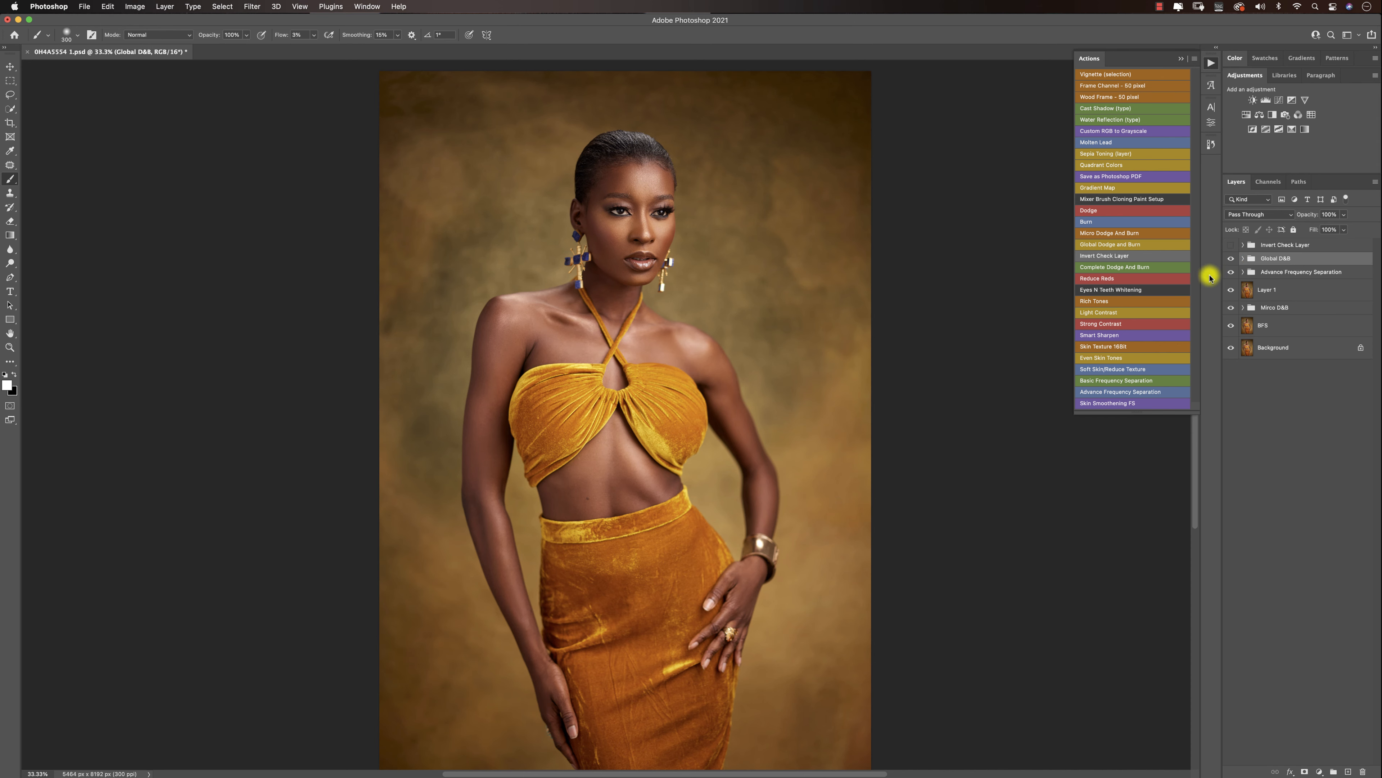
# Compare the full retouched figure with the original Background layer shown alone.
pyautogui.press('z')
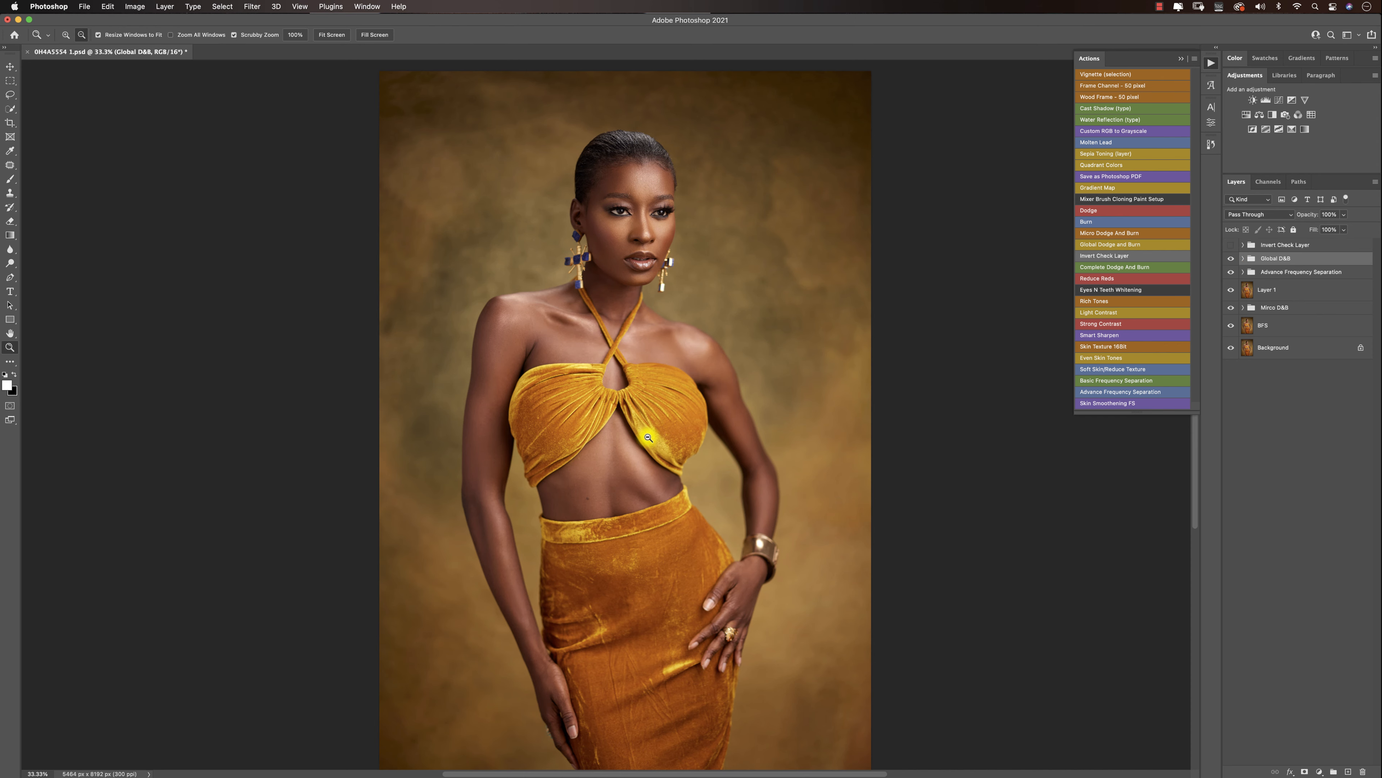
pyautogui.keyDown('alt'); pyautogui.click(649, 438); pyautogui.keyUp('alt')
pyautogui.press('b')
pyautogui.keyDown('alt'); pyautogui.click(1230, 353); pyautogui.keyUp('alt')
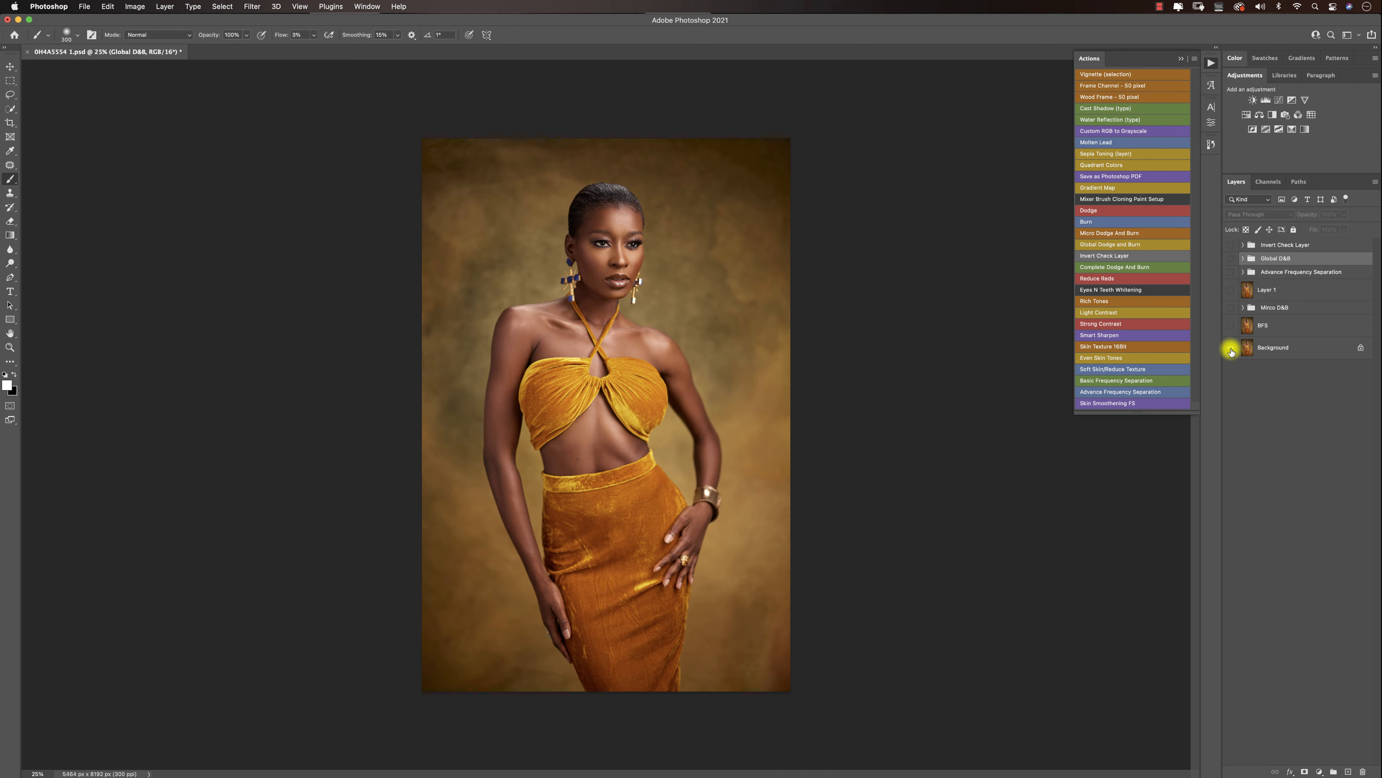
pyautogui.keyDown('alt'); pyautogui.click(1230, 353); pyautogui.keyUp('alt')
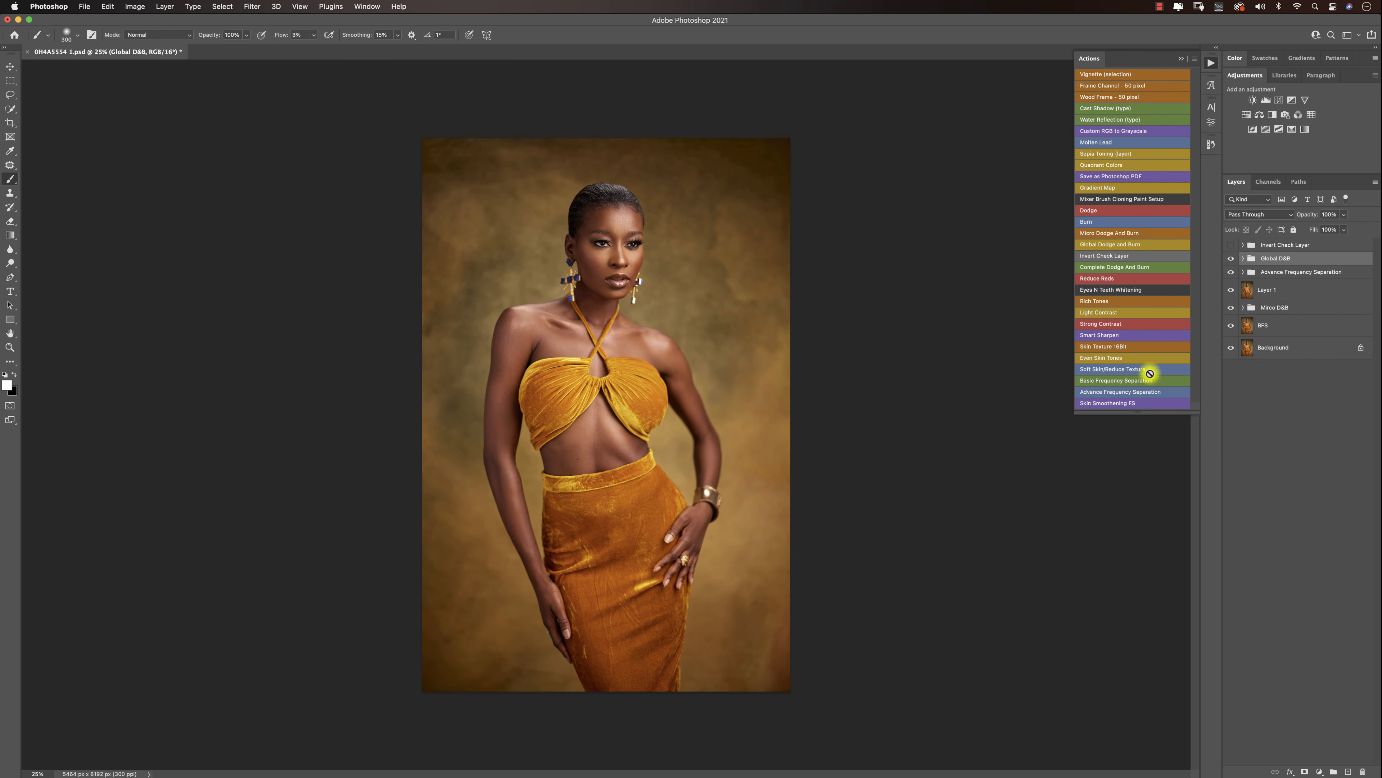
# Examine the face and upper body up close, switching between the original Background layer and the full retouch.
pyautogui.press('z')
pyautogui.click(582, 268)
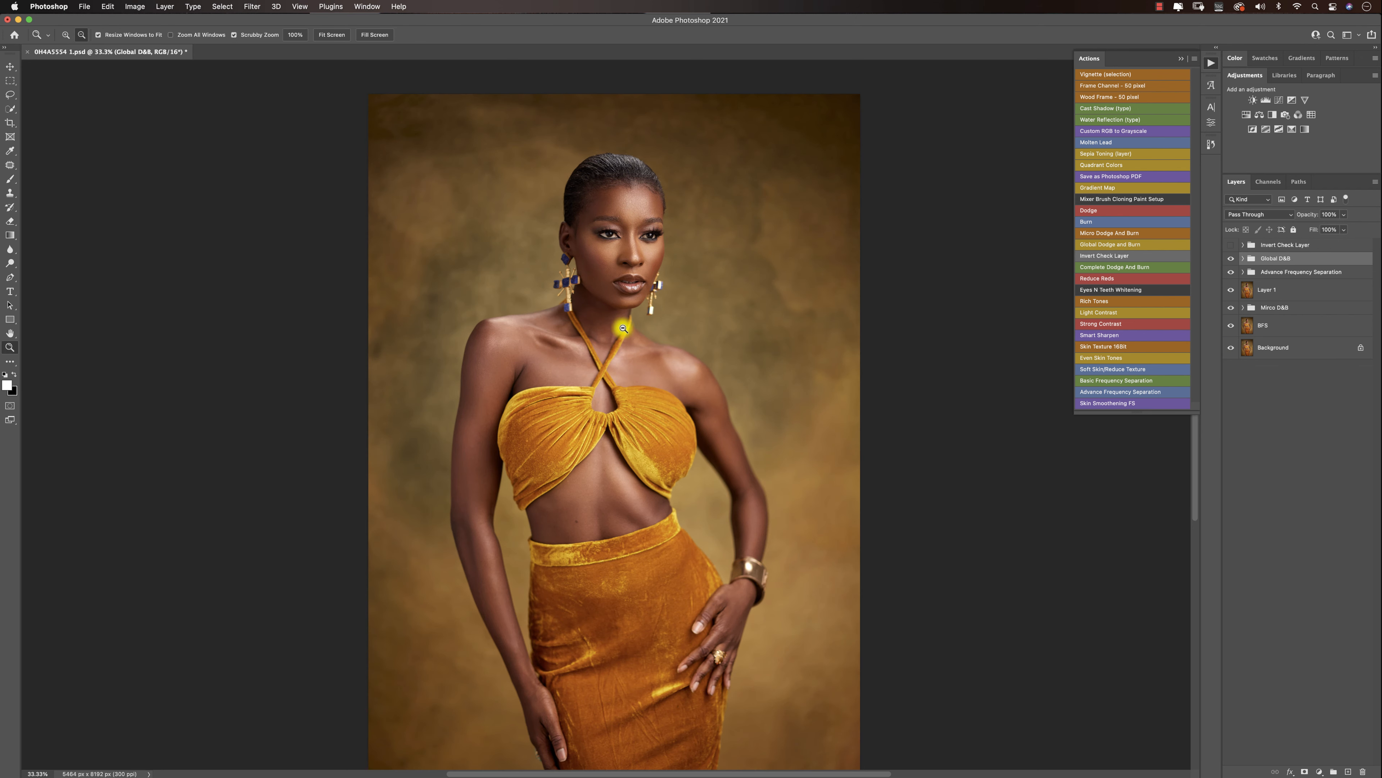
pyautogui.keyDown('alt'); pyautogui.click(597, 296); pyautogui.keyUp('alt')
pyautogui.click(595, 211)
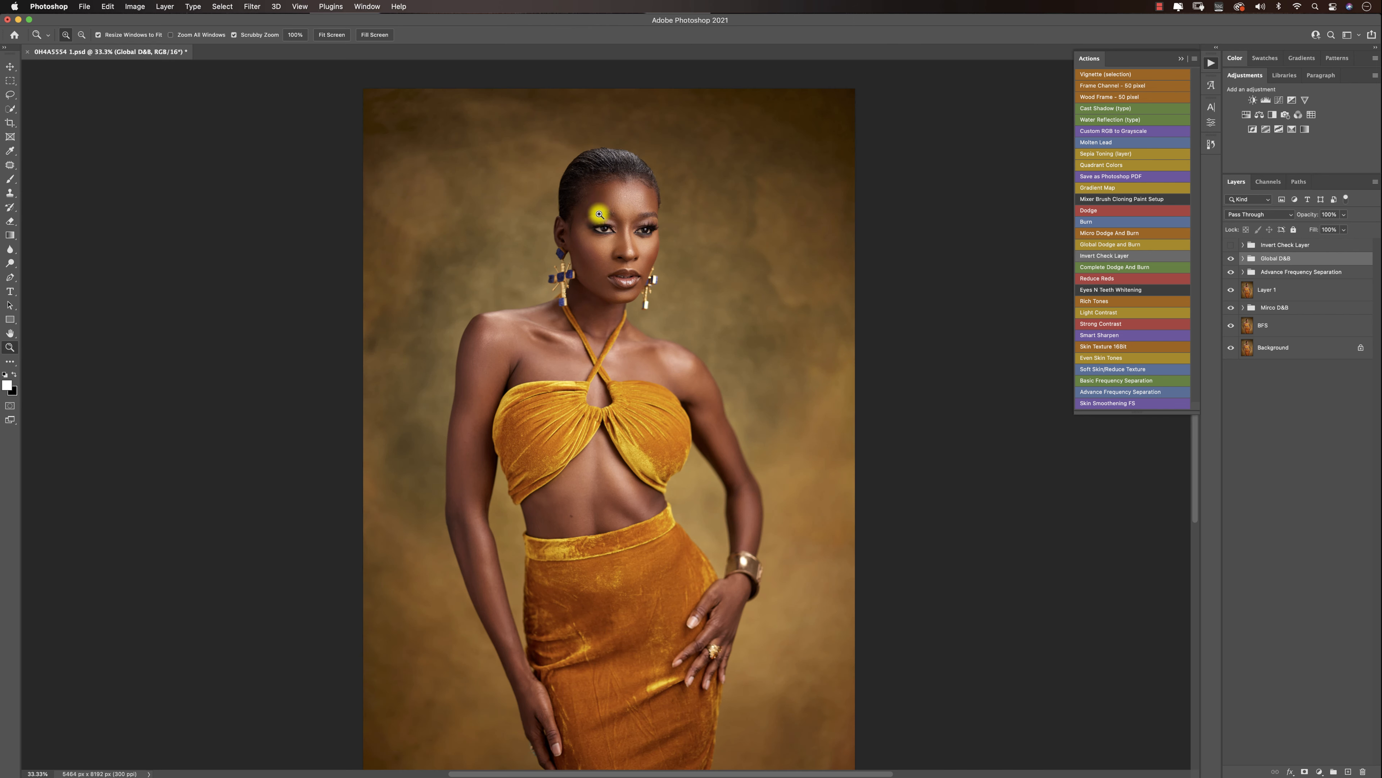
pyautogui.click(623, 216)
pyautogui.press('b')
pyautogui.keyDown('alt'); pyautogui.click(1231, 353); pyautogui.keyUp('alt')
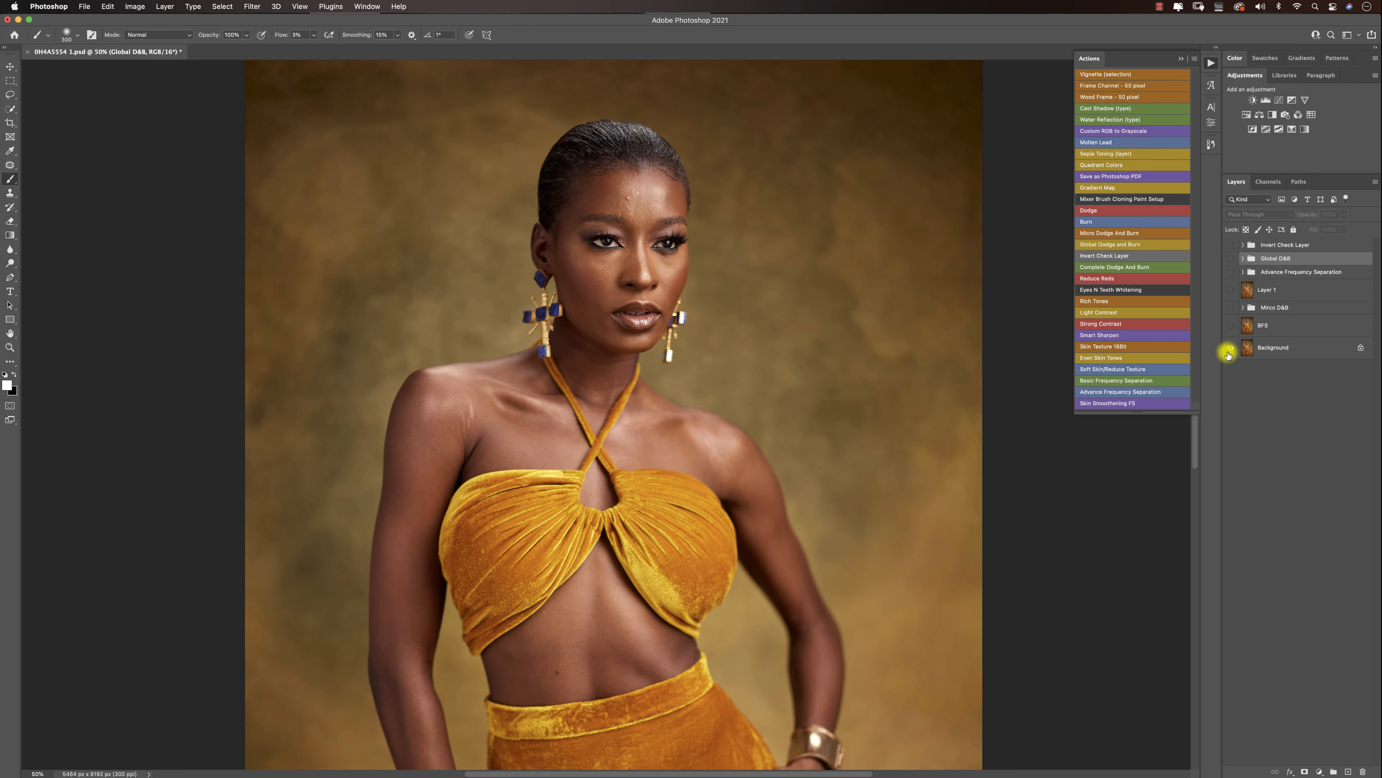
pyautogui.keyDown('alt'); pyautogui.click(1231, 353); pyautogui.keyUp('alt')
pyautogui.keyDown('alt'); pyautogui.click(1231, 353); pyautogui.keyUp('alt')
pyautogui.keyDown('alt'); pyautogui.click(1231, 353); pyautogui.keyUp('alt')
pyautogui.press('z')
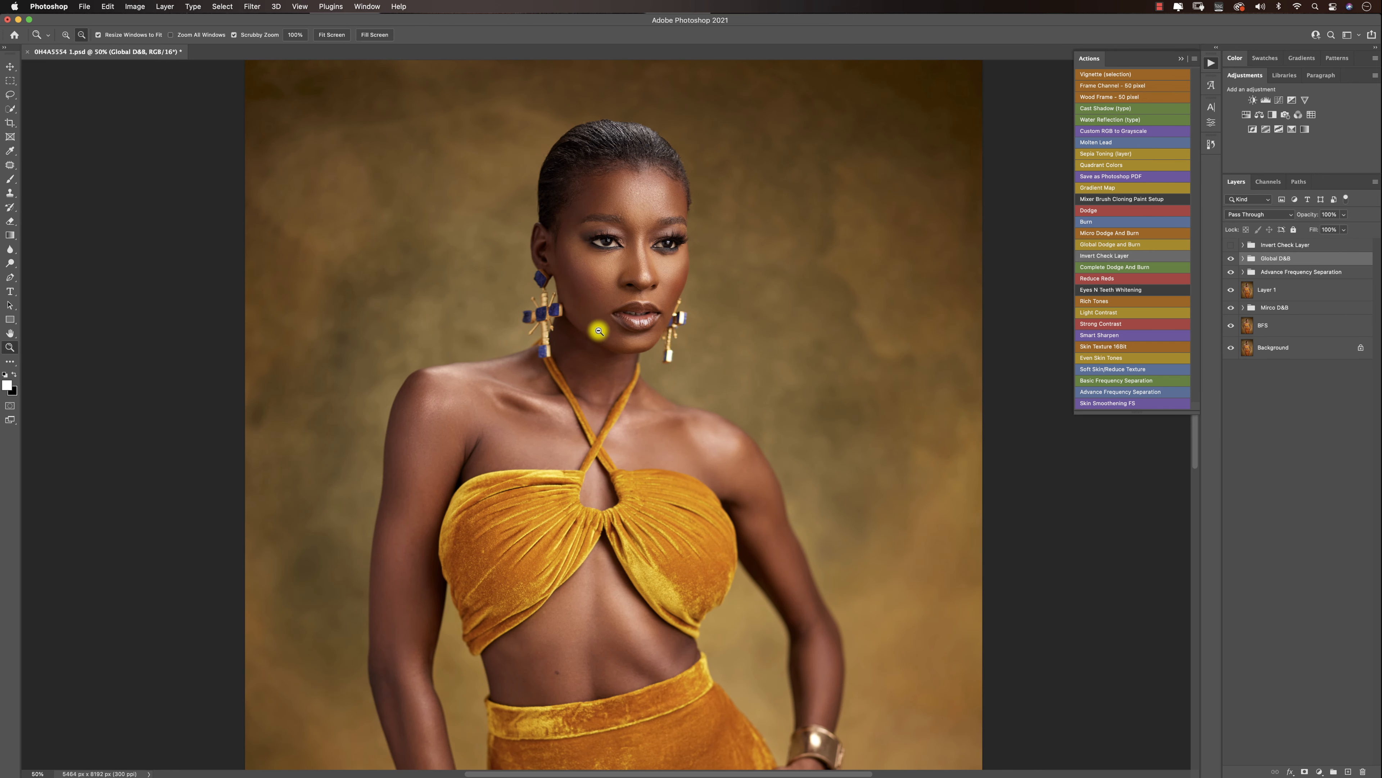
pyautogui.keyDown('alt'); pyautogui.click(604, 331); pyautogui.keyUp('alt')
pyautogui.keyDown('alt'); pyautogui.click(615, 349); pyautogui.keyUp('alt')
pyautogui.click(602, 378)
pyautogui.press('b')
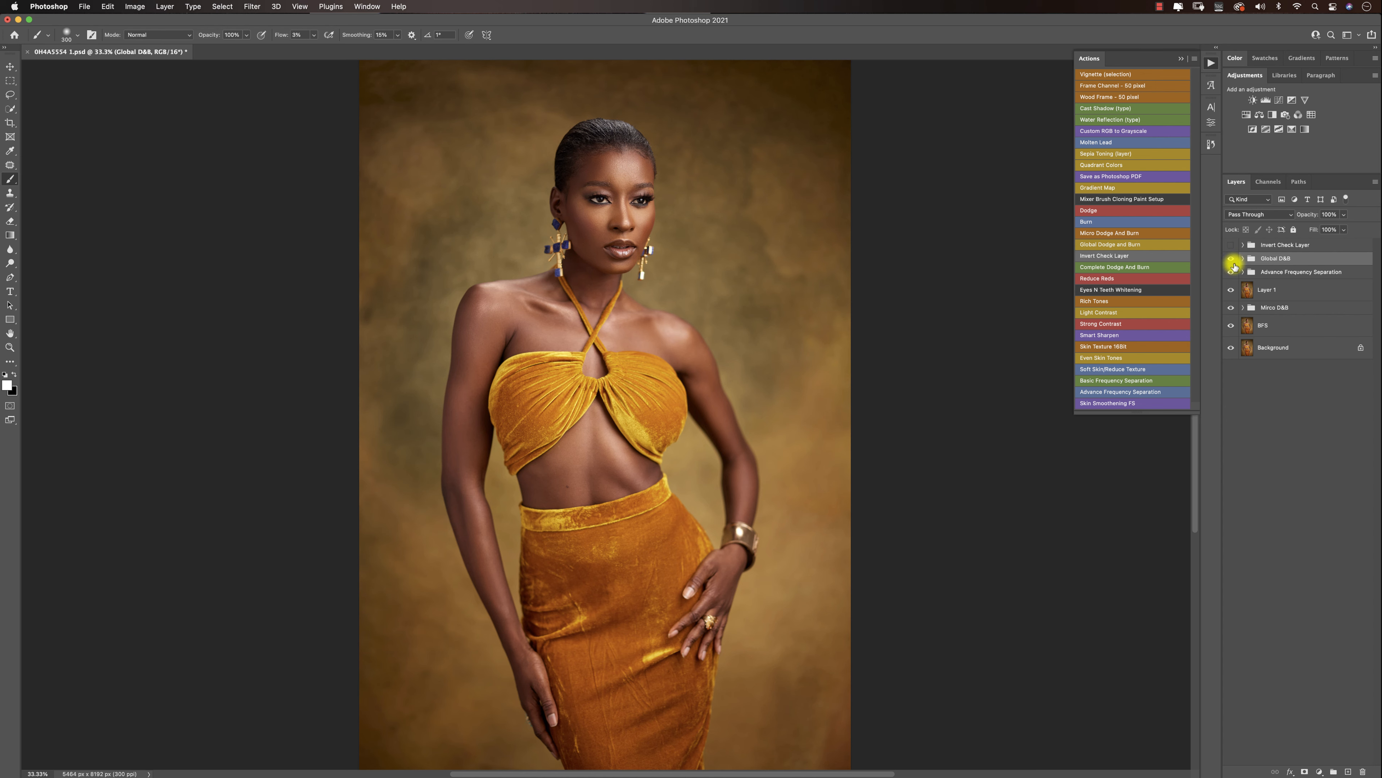
# Run the Eyes N Teeth Whitening action, expand its group and select the Photo Filter 1 layer mask.
pyautogui.click(1100, 293)
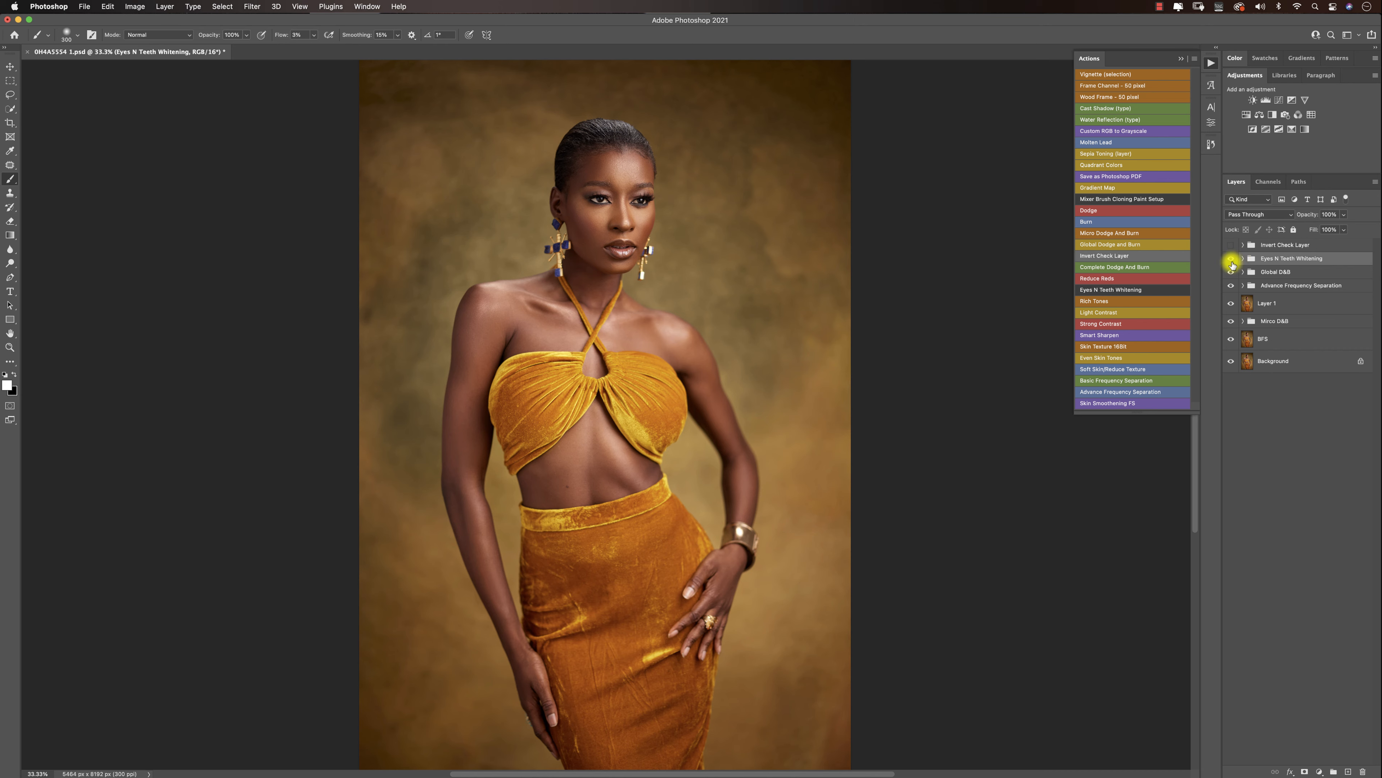
pyautogui.click(1243, 258)
pyautogui.click(1282, 321)
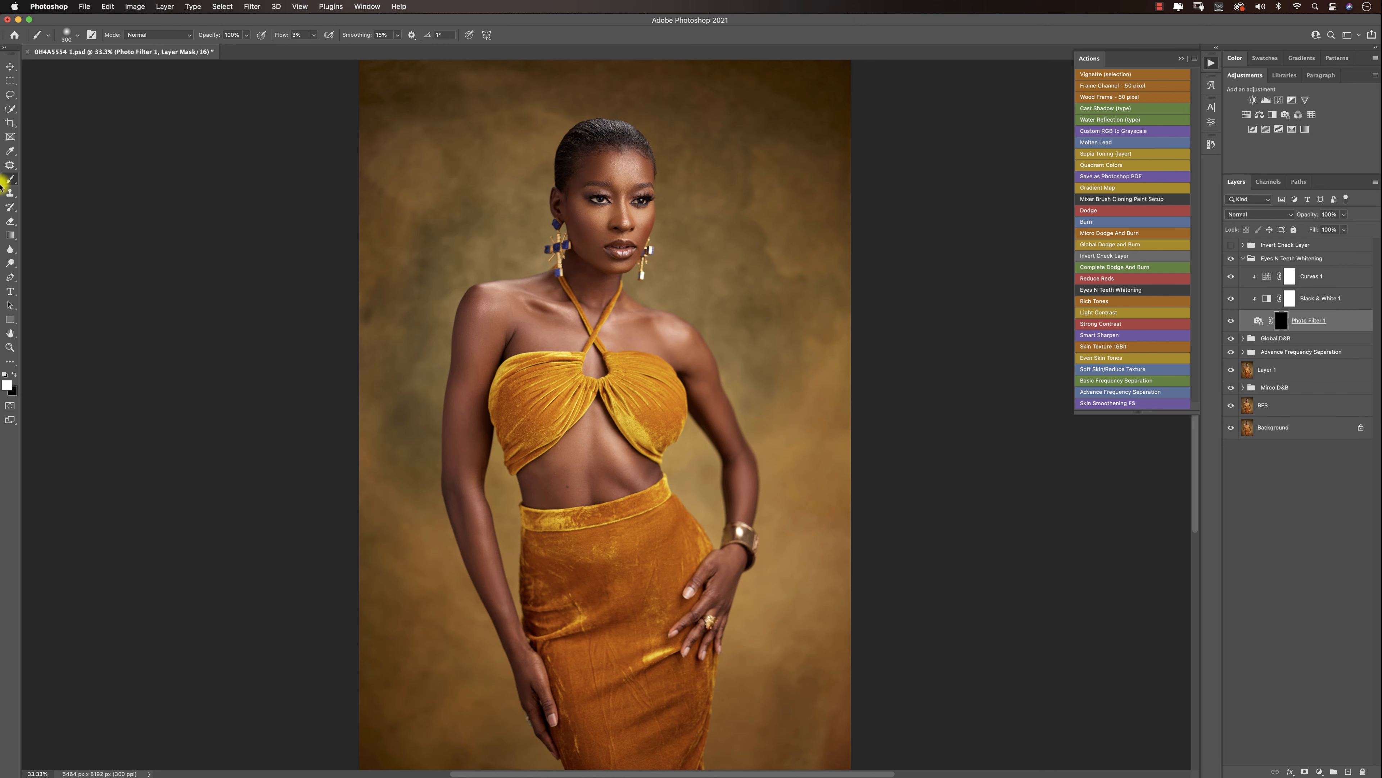
# Whiten both eyes by painting on the Photo Filter 1 layer mask with a small white brush at 100% flow.
pyautogui.press('z')
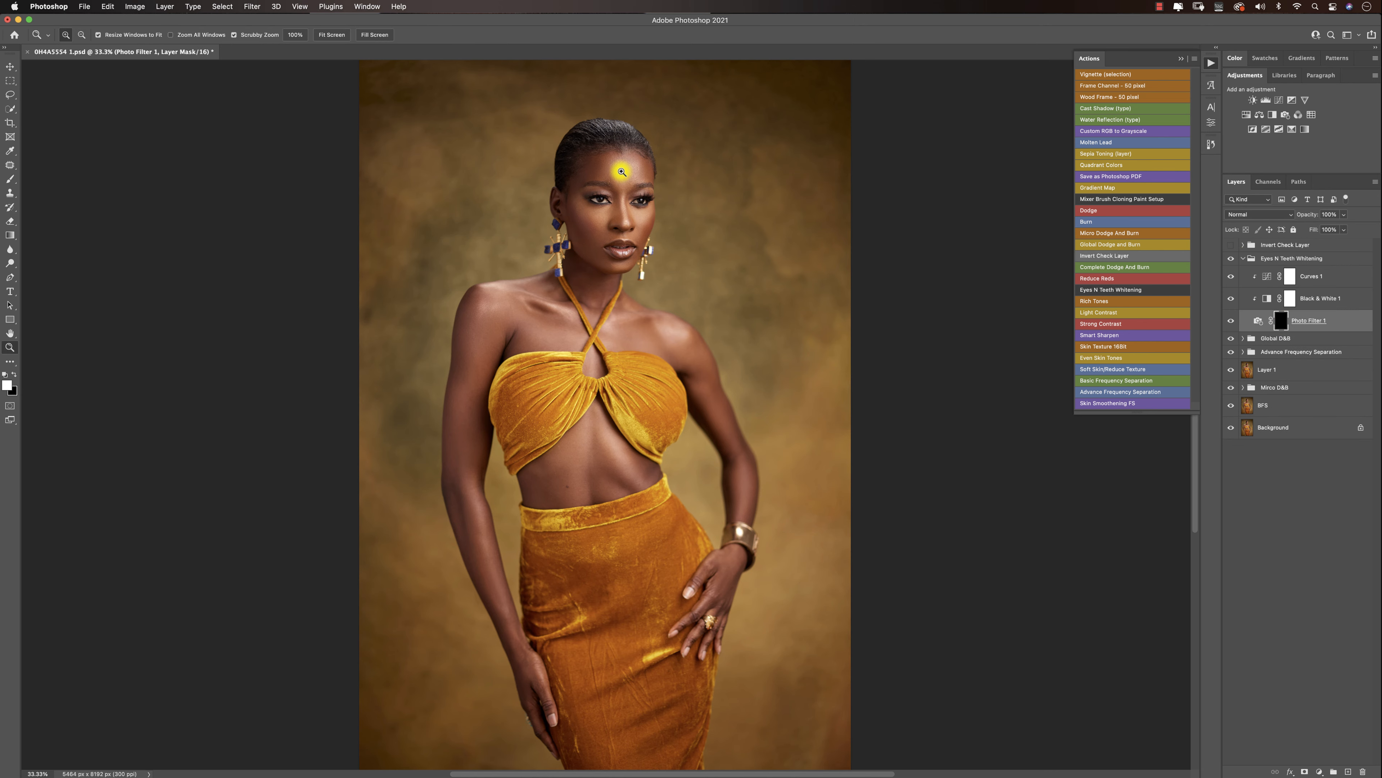
pyautogui.click(622, 172)
pyautogui.click(621, 172)
pyautogui.click(623, 172)
pyautogui.click(623, 172)
pyautogui.click(631, 174)
pyautogui.keyDown('alt'); pyautogui.click(743, 357); pyautogui.keyUp('alt')
pyautogui.keyDown('alt'); pyautogui.click(747, 355); pyautogui.keyUp('alt')
pyautogui.press('b')
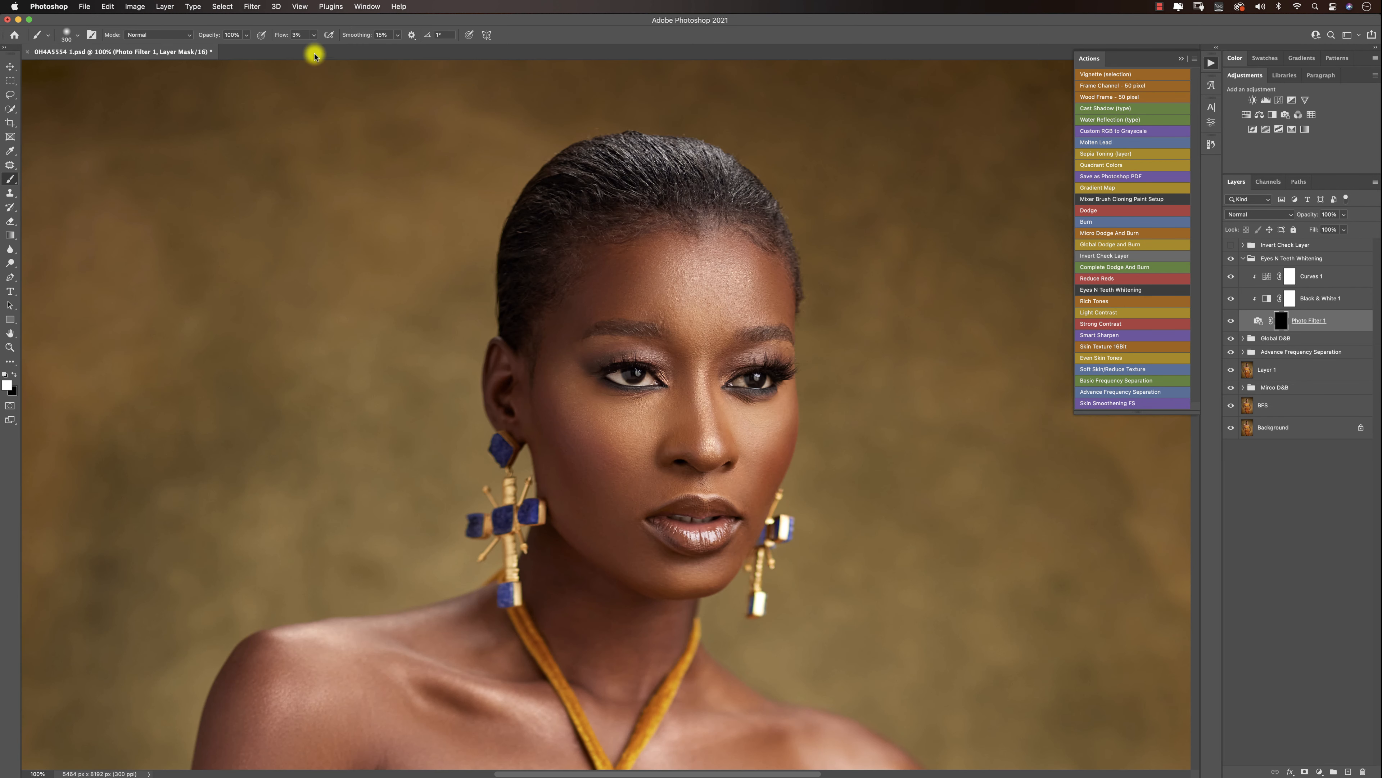
pyautogui.moveTo(314, 35); pyautogui.dragTo(648, 39)
pyautogui.press('[')
pyautogui.press('[')
pyautogui.press('[')
pyautogui.press('[')
pyautogui.press('[')
pyautogui.press('[')
pyautogui.press('[')
pyautogui.press('[')
pyautogui.press('[')
pyautogui.press('[')
pyautogui.moveTo(736, 381); pyautogui.dragTo(773, 377)
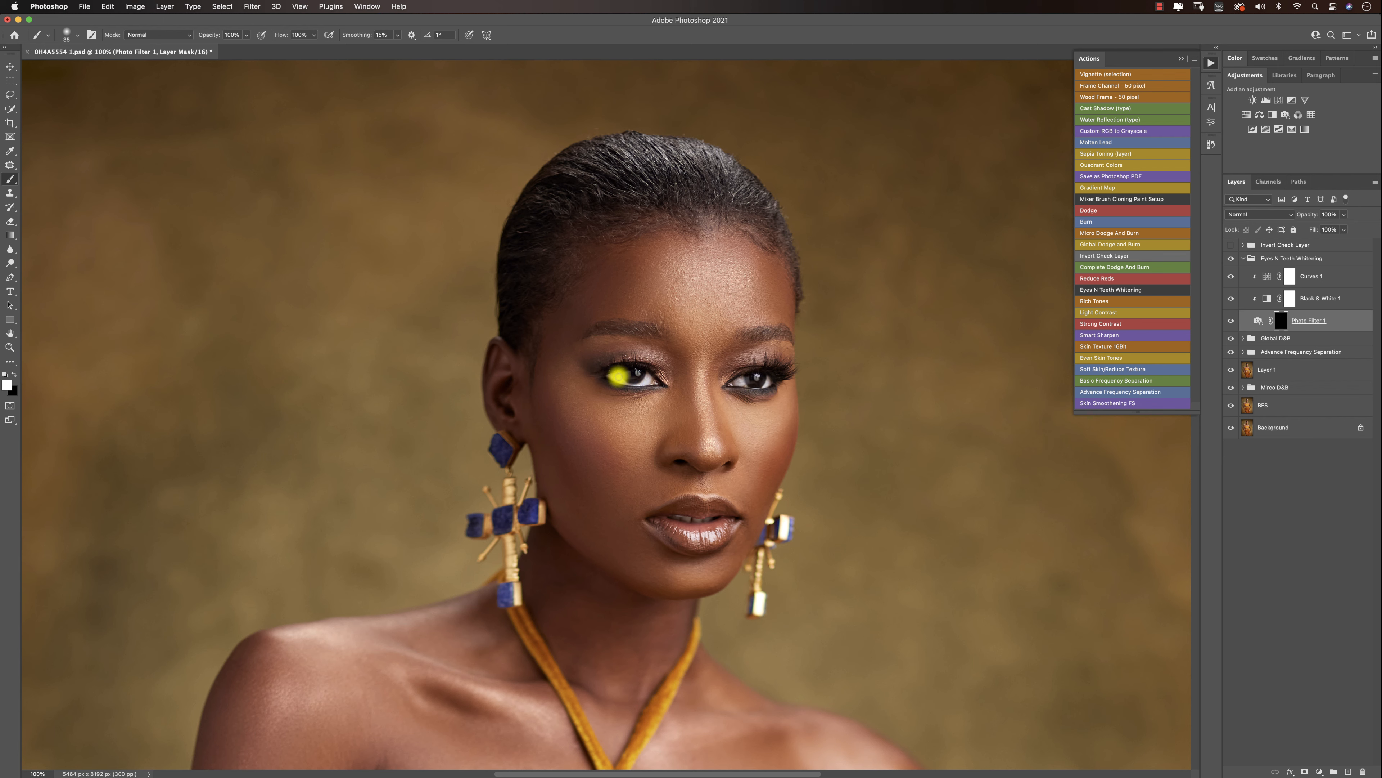
pyautogui.press('[')
# Lower the Curves 1 layer's opacity to 49% and collapse the Eyes N Teeth Whitening group.
pyautogui.click(1290, 276)
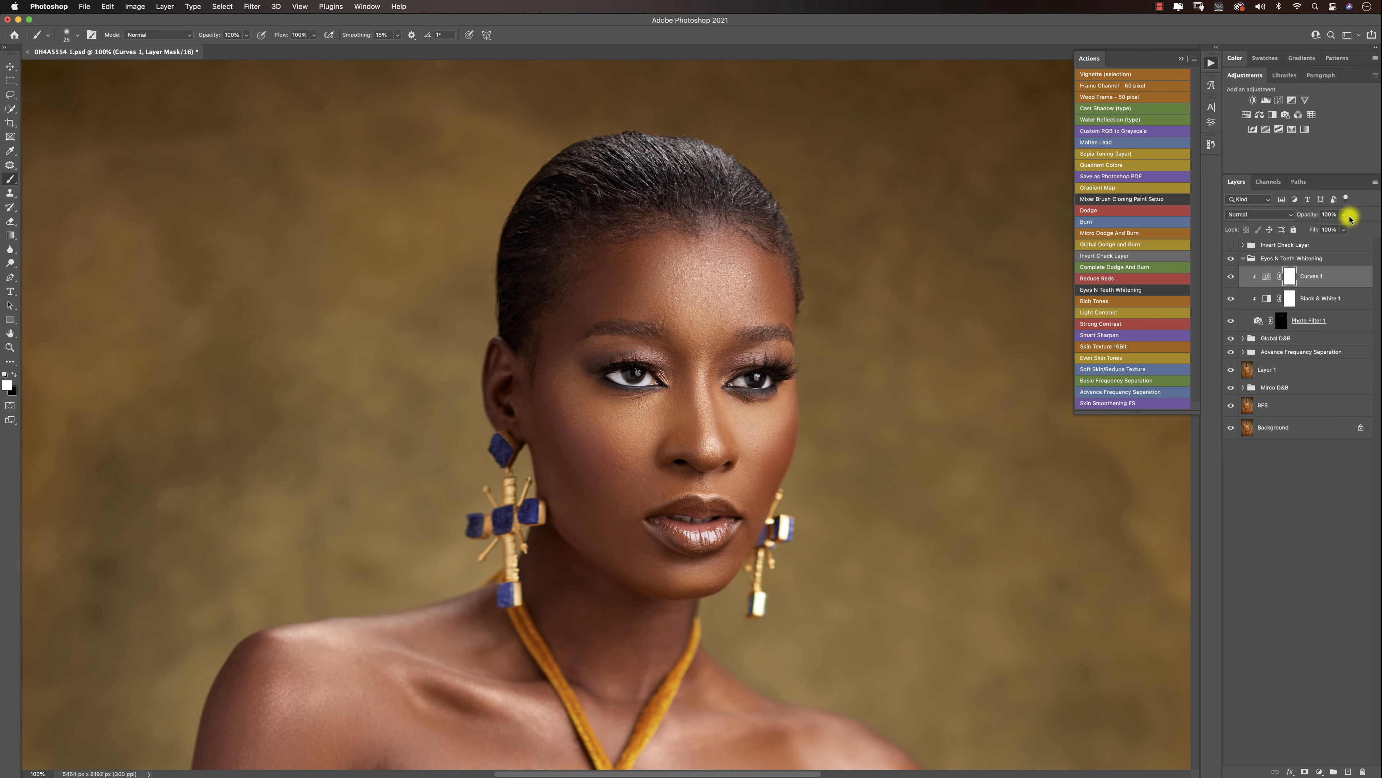
pyautogui.moveTo(1351, 218); pyautogui.dragTo(1319, 235)
pyautogui.click(1308, 276)
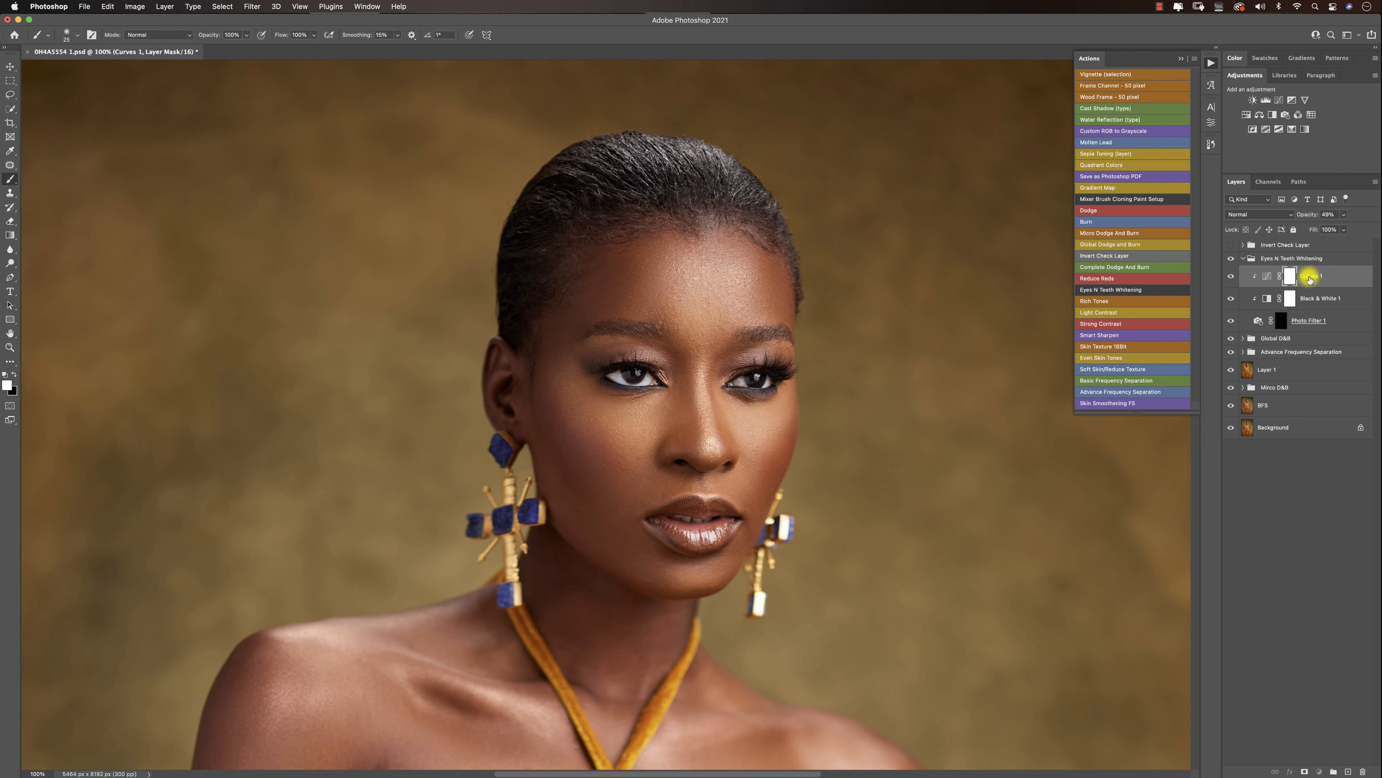
pyautogui.click(1259, 214)
pyautogui.click(1260, 217)
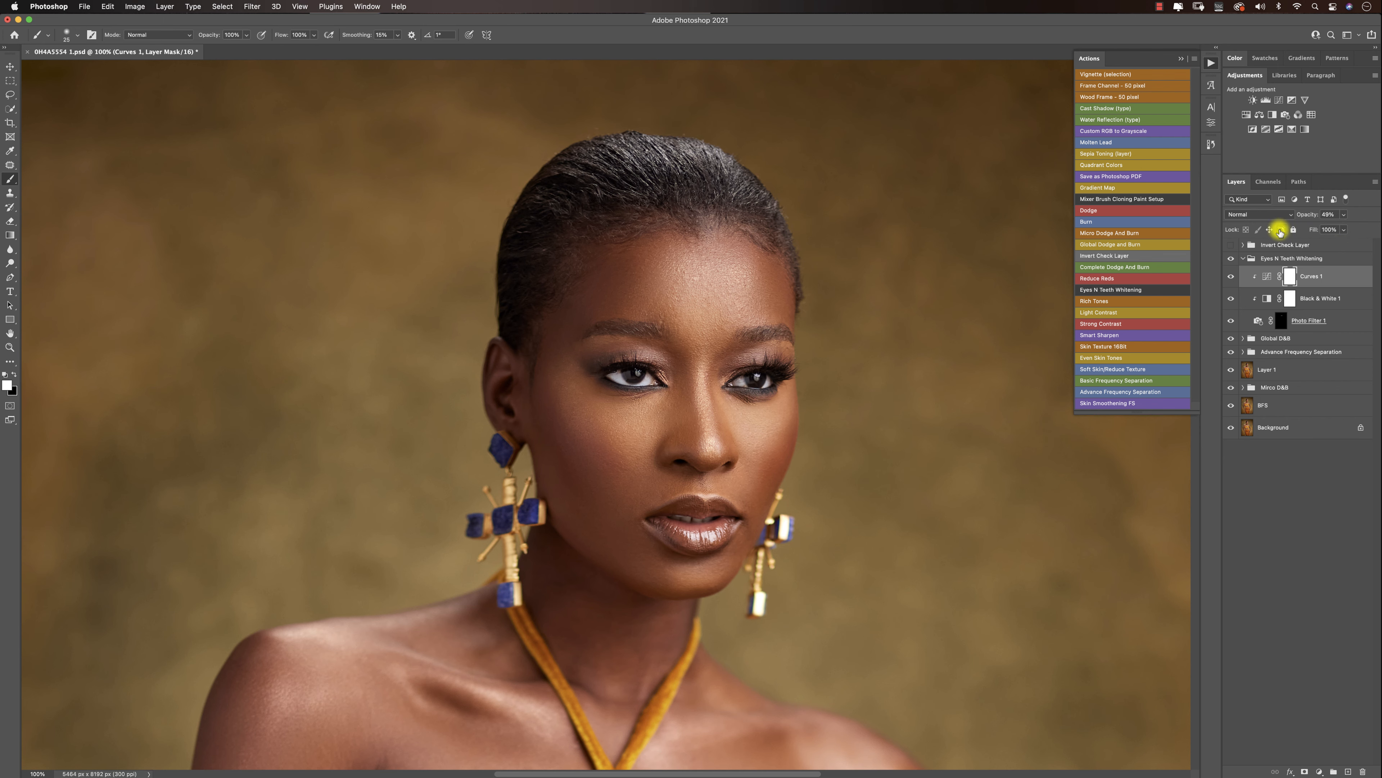
pyautogui.click(1243, 258)
# Examine the whitened eyes within the upper body and the full-figure view.
pyautogui.press('z')
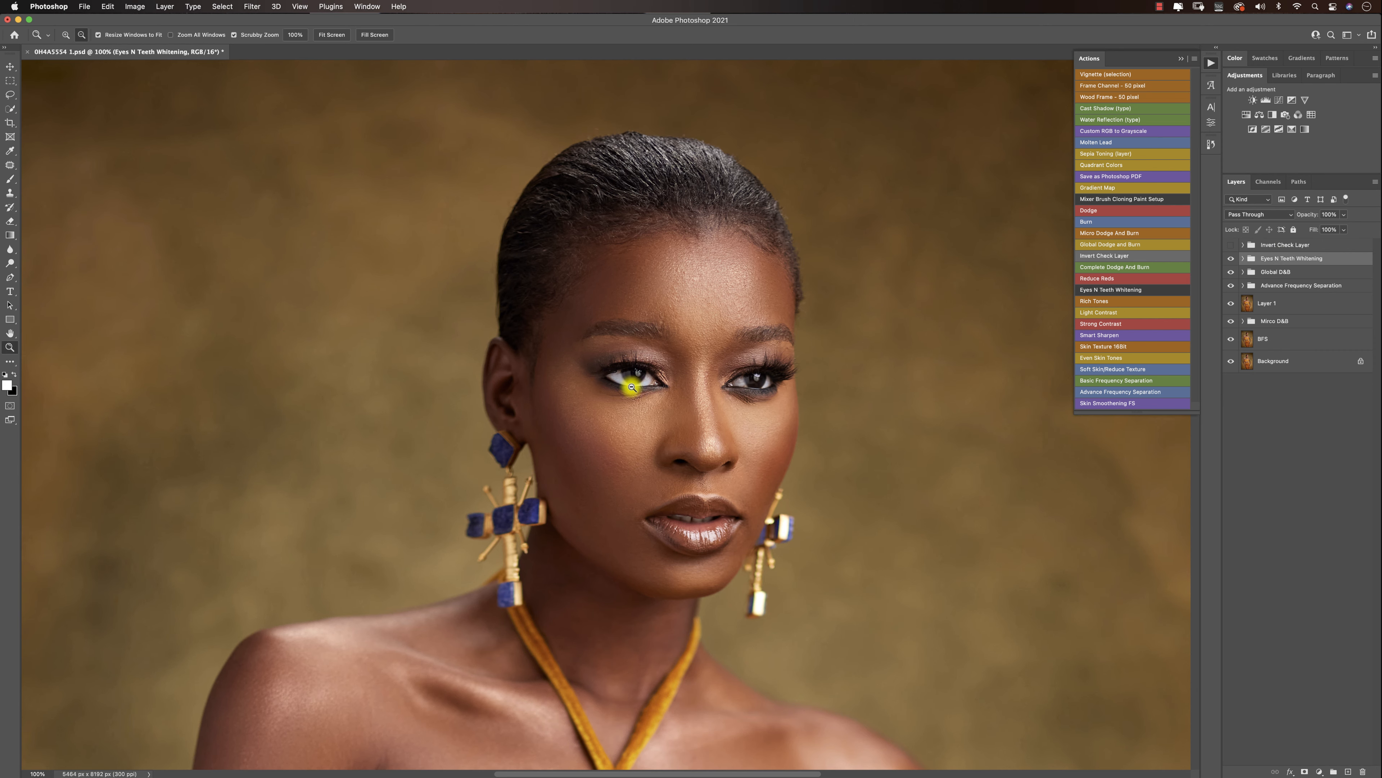
pyautogui.keyDown('alt'); pyautogui.click(646, 389); pyautogui.keyUp('alt')
pyautogui.keyDown('alt'); pyautogui.click(646, 389); pyautogui.keyUp('alt')
pyautogui.keyDown('alt'); pyautogui.click(646, 388); pyautogui.keyUp('alt')
pyautogui.keyDown('alt'); pyautogui.click(653, 429); pyautogui.keyUp('alt')
pyautogui.keyDown('alt'); pyautogui.click(623, 343); pyautogui.keyUp('alt')
pyautogui.click(569, 317)
pyautogui.click(588, 321)
pyautogui.click(615, 327)
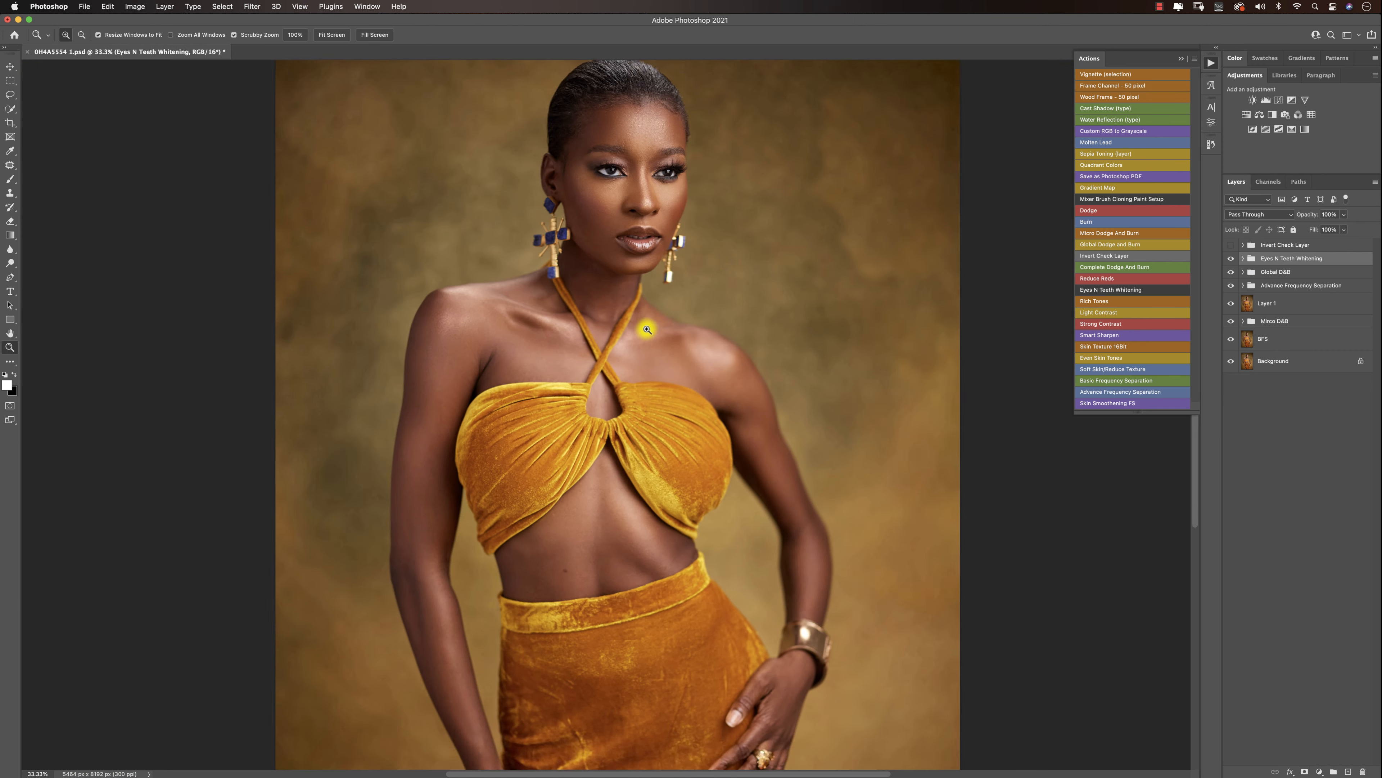
pyautogui.keyDown('alt'); pyautogui.click(653, 332); pyautogui.keyUp('alt')
pyautogui.keyDown('alt'); pyautogui.click(631, 356); pyautogui.keyUp('alt')
pyautogui.press('b')
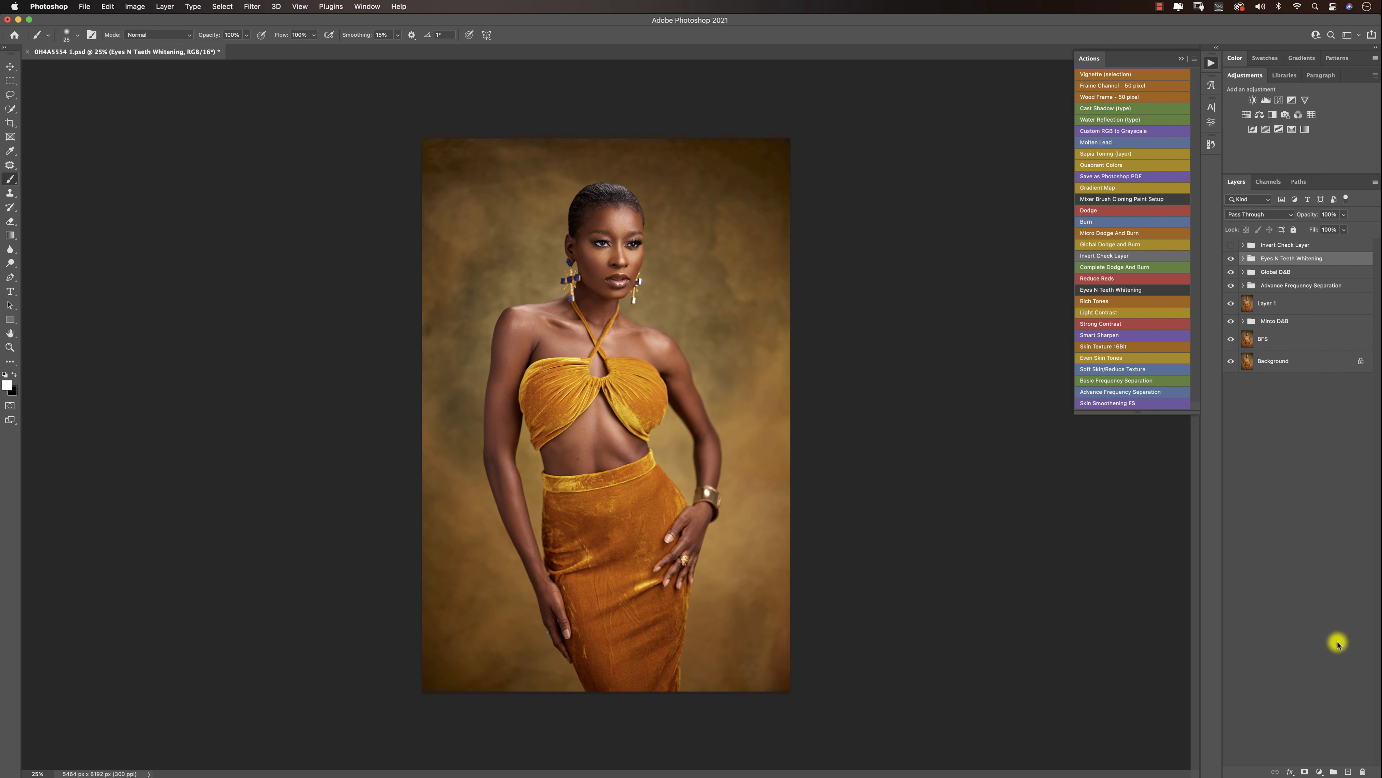
# Add a Levels adjustment layer above the eye whitening group and set its white input level to 237.
pyautogui.click(1319, 771)
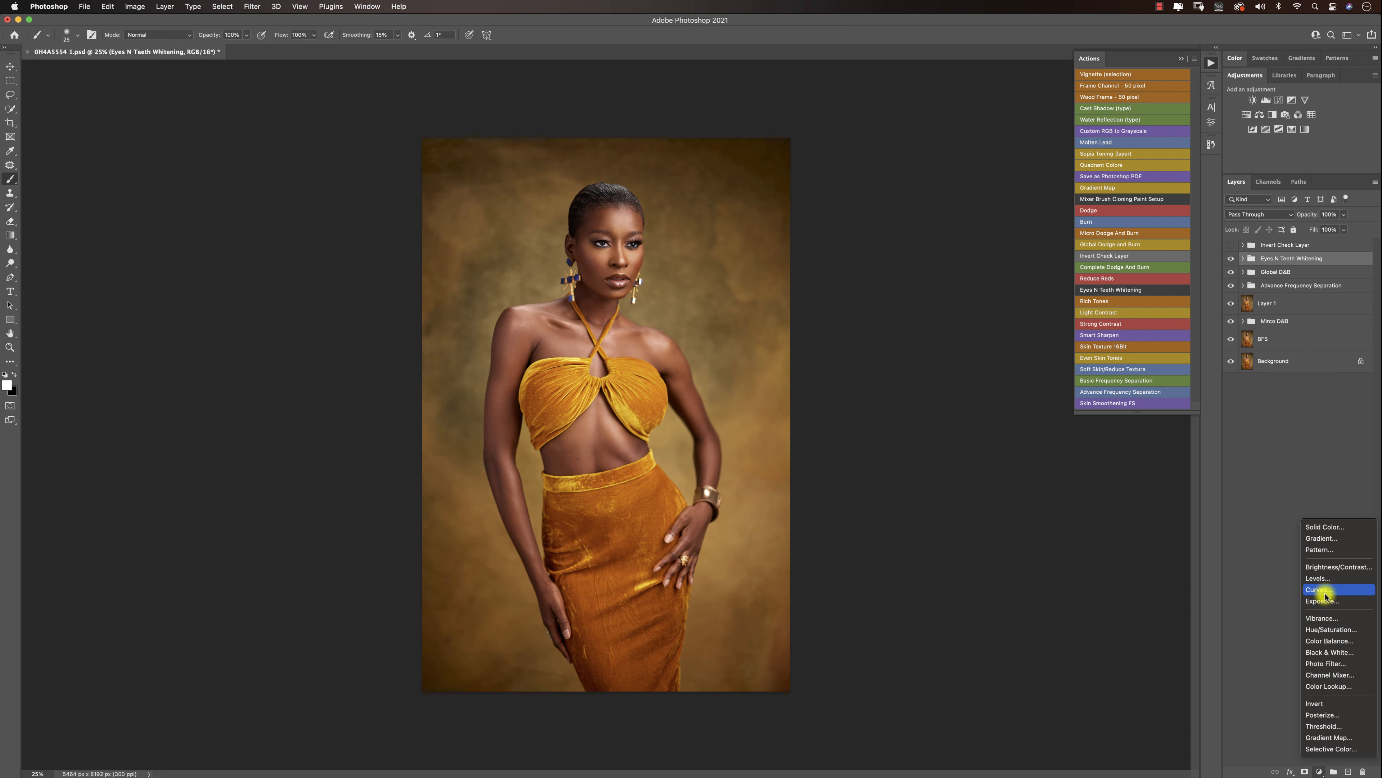
pyautogui.click(1320, 577)
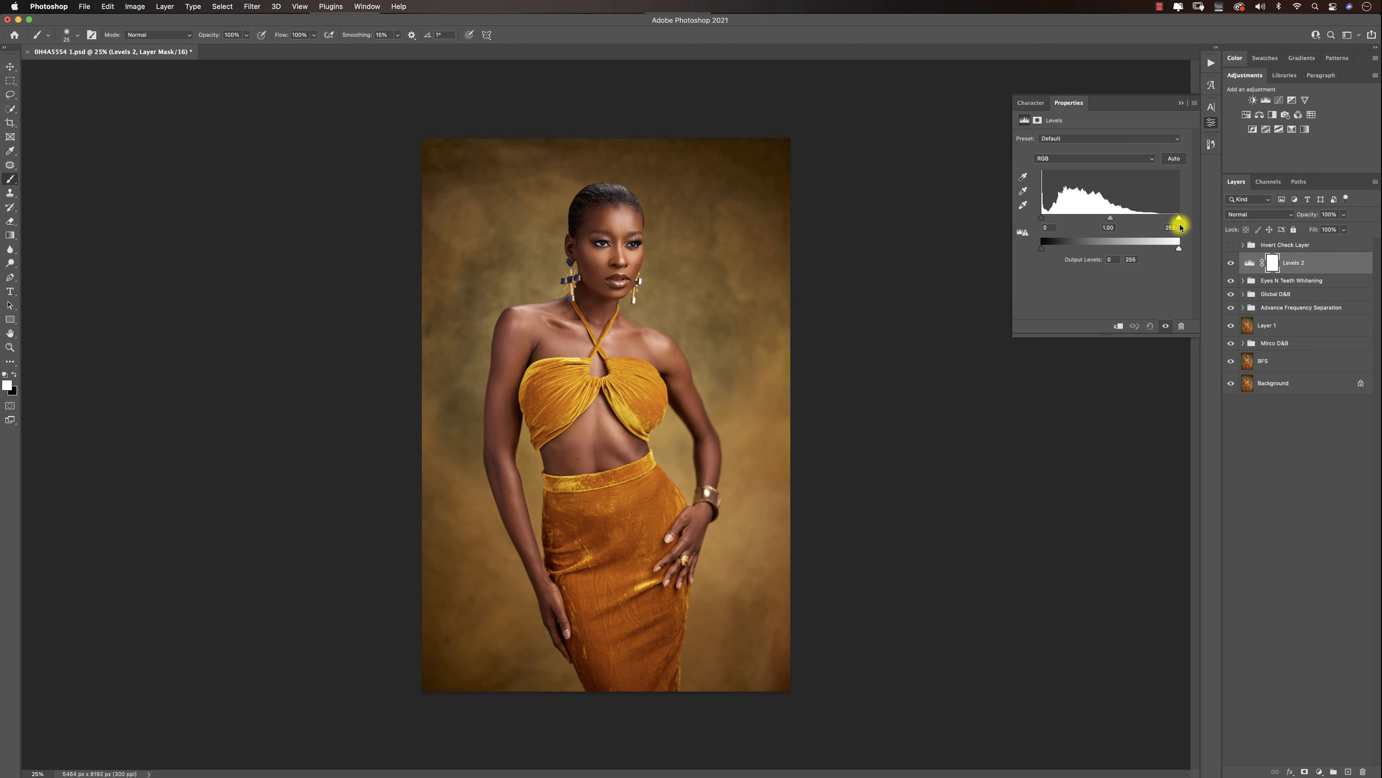
pyautogui.moveTo(1179, 218); pyautogui.dragTo(1171, 217)
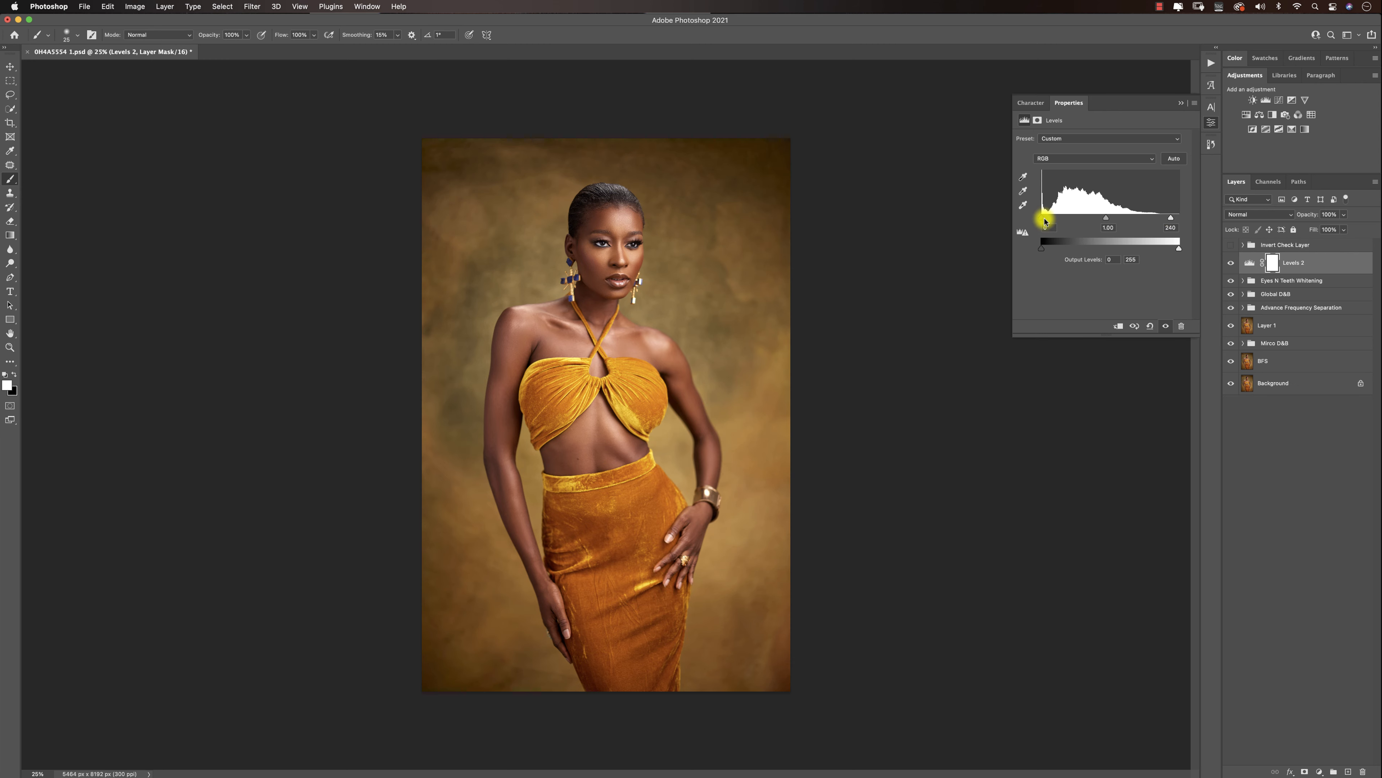
pyautogui.moveTo(1042, 217); pyautogui.dragTo(1040, 220)
pyautogui.moveTo(1166, 220); pyautogui.dragTo(1169, 219)
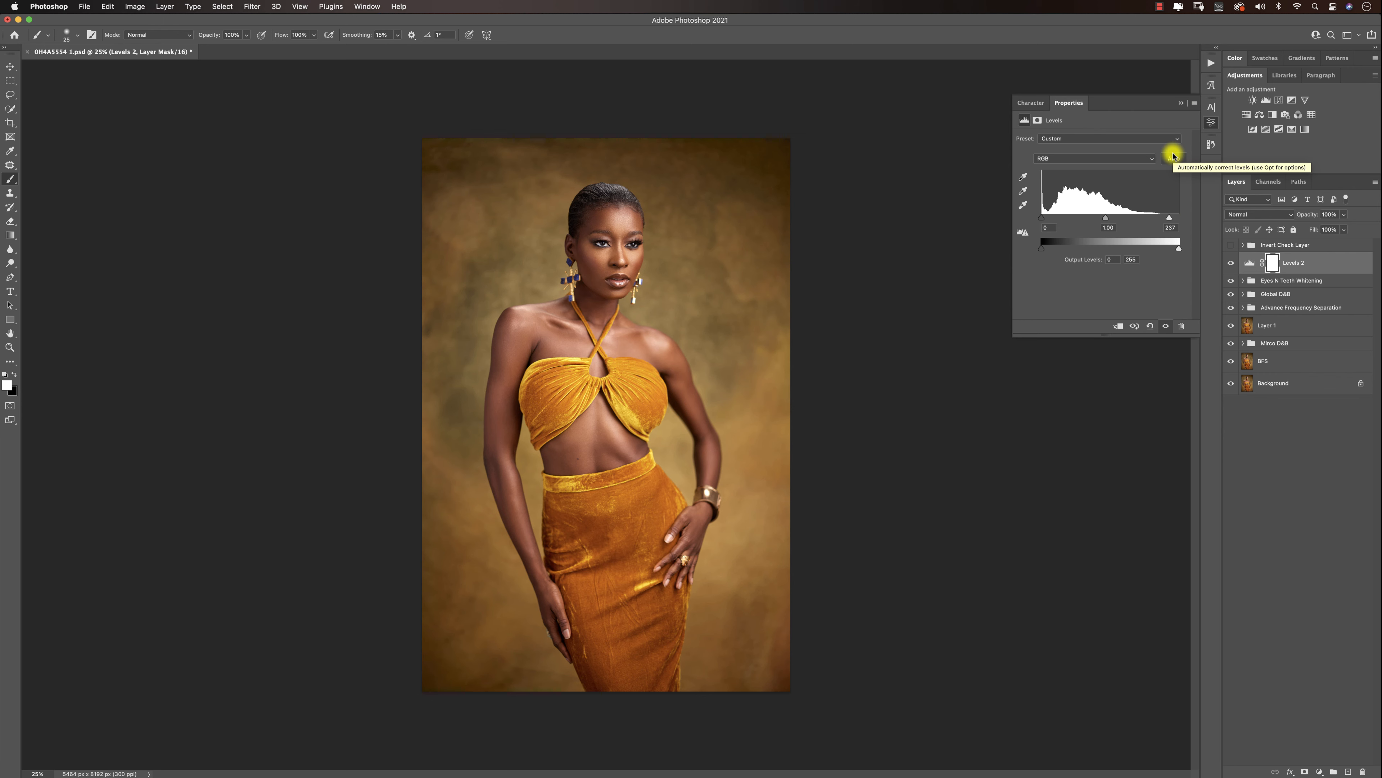
# Add a Hue/Saturation adjustment layer, sample the backdrop's yellows, set their saturation to -16 and compare the image with and without it.
pyautogui.click(1323, 769)
pyautogui.click(1330, 632)
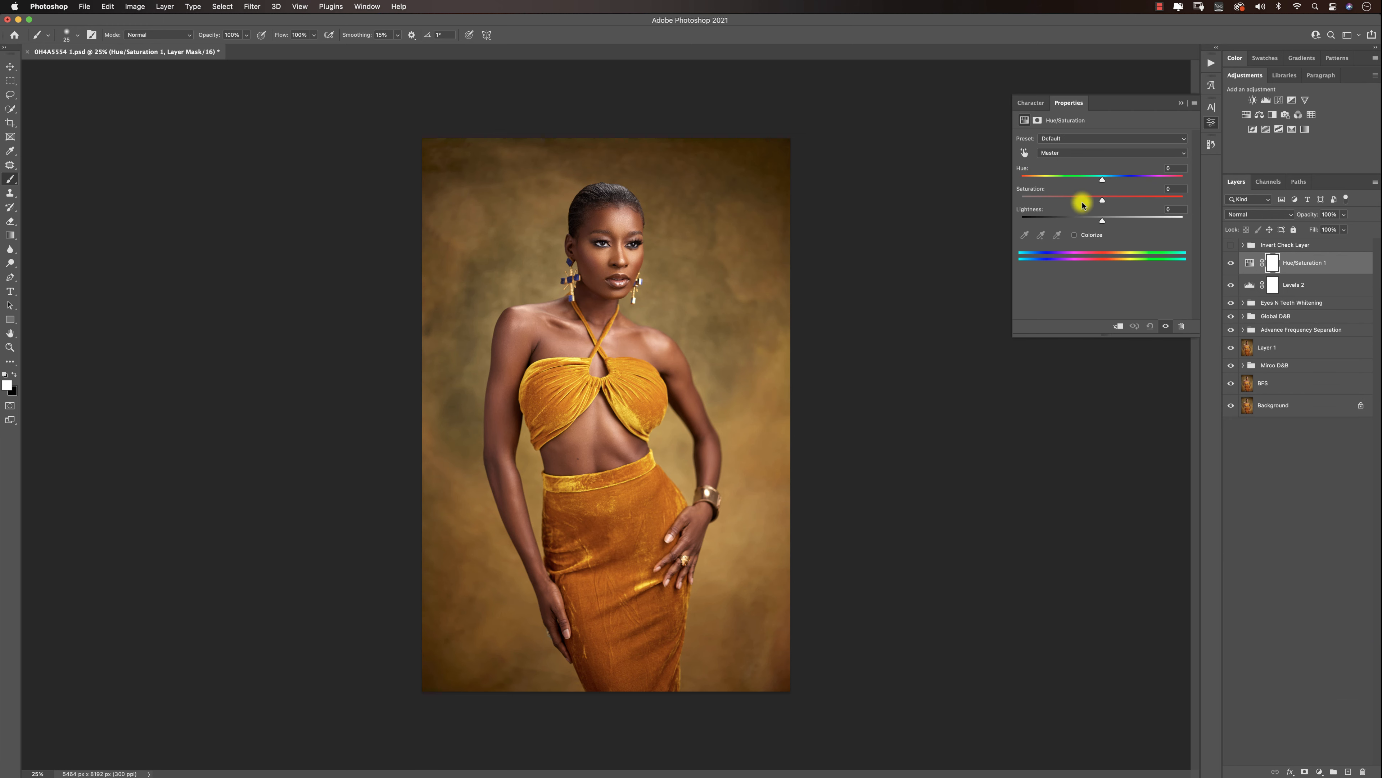
pyautogui.click(1024, 153)
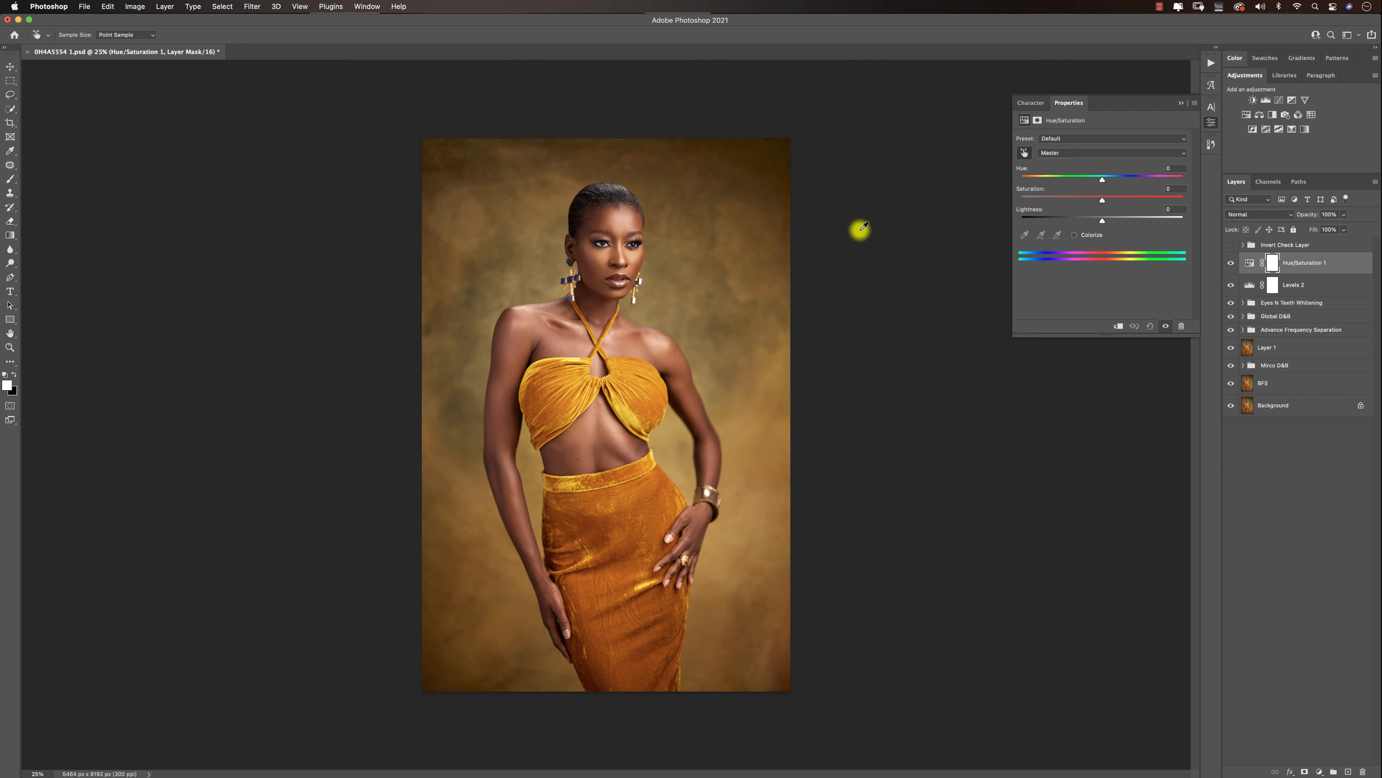
pyautogui.click(1024, 154)
pyautogui.click(1025, 155)
pyautogui.click(741, 262)
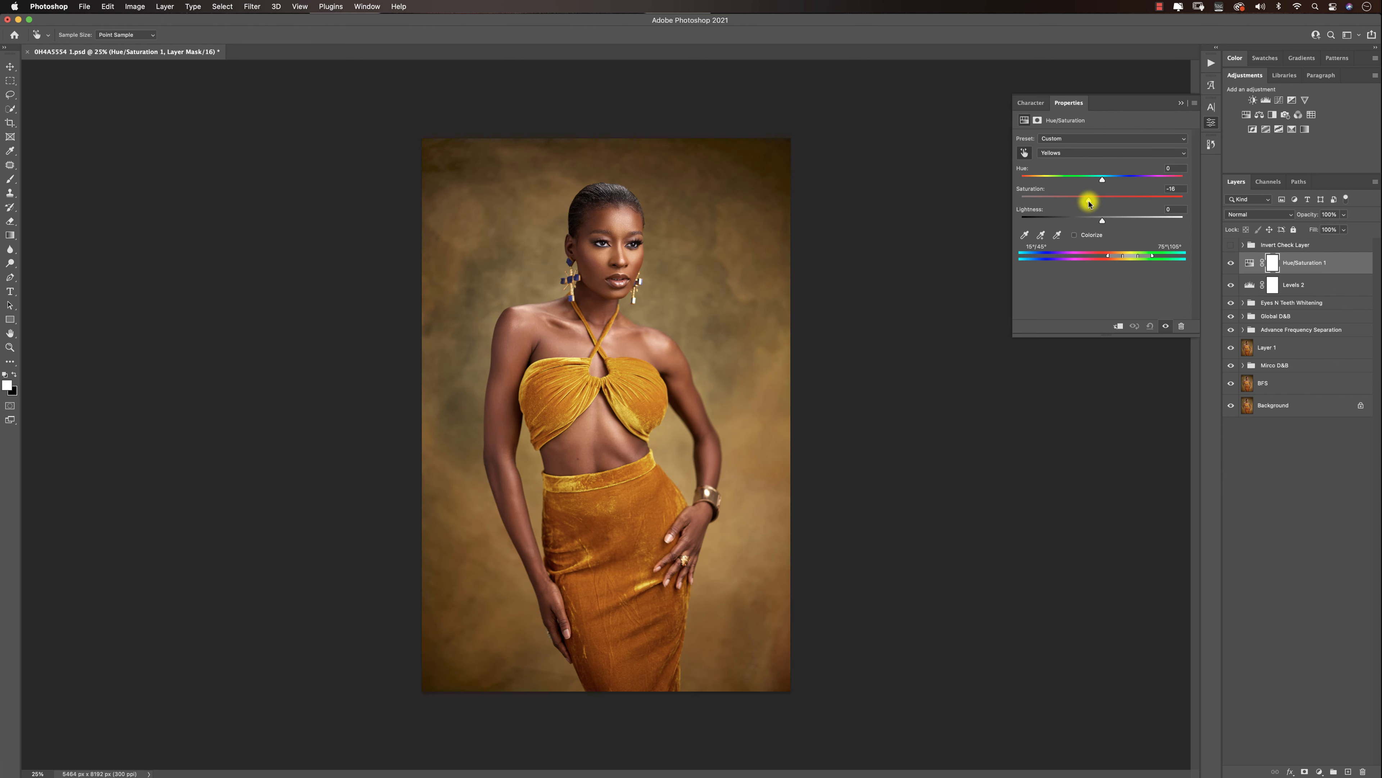
pyautogui.click(1232, 262)
pyautogui.click(1232, 263)
pyautogui.click(1179, 105)
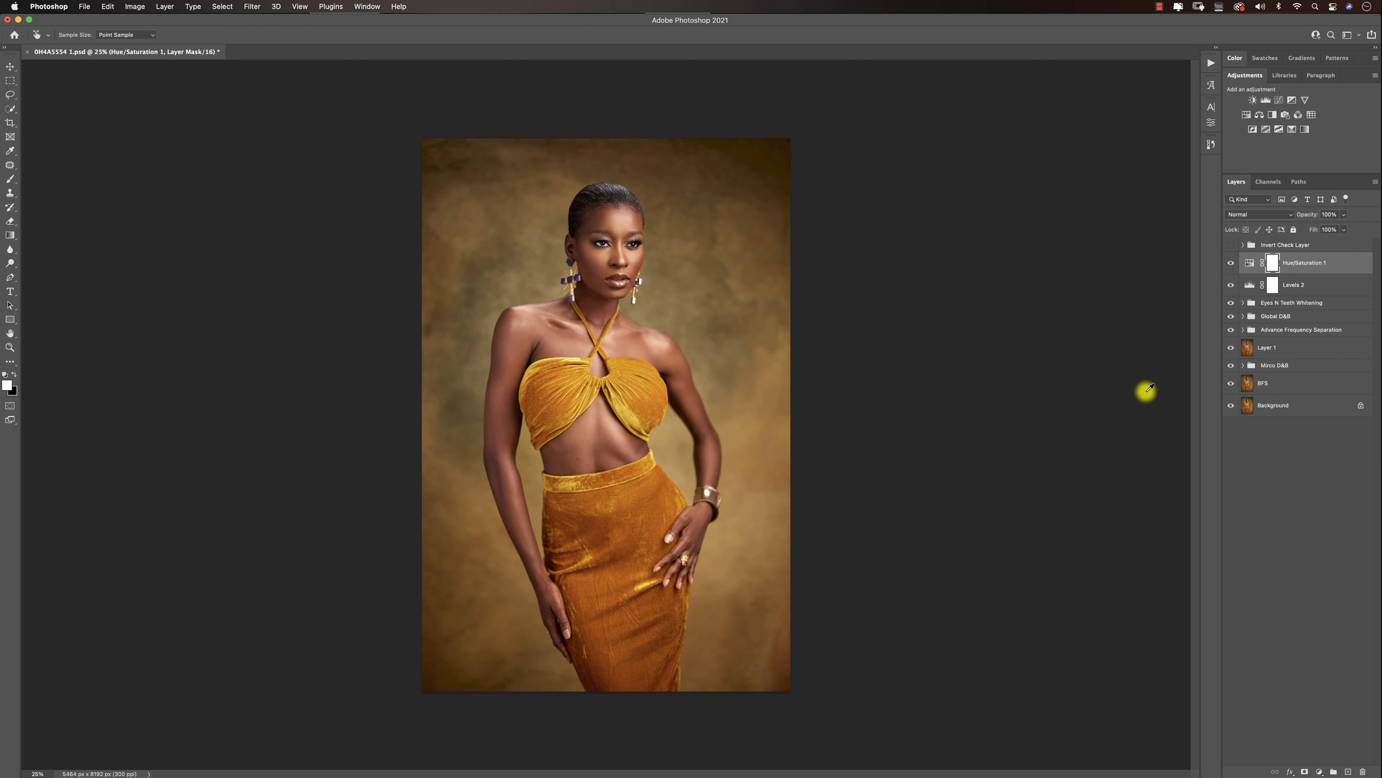
# Run the Rich Tones action and reduce the resulting layer's opacity to 9%.
pyautogui.click(1316, 770)
pyautogui.click(1276, 688)
pyautogui.click(1211, 63)
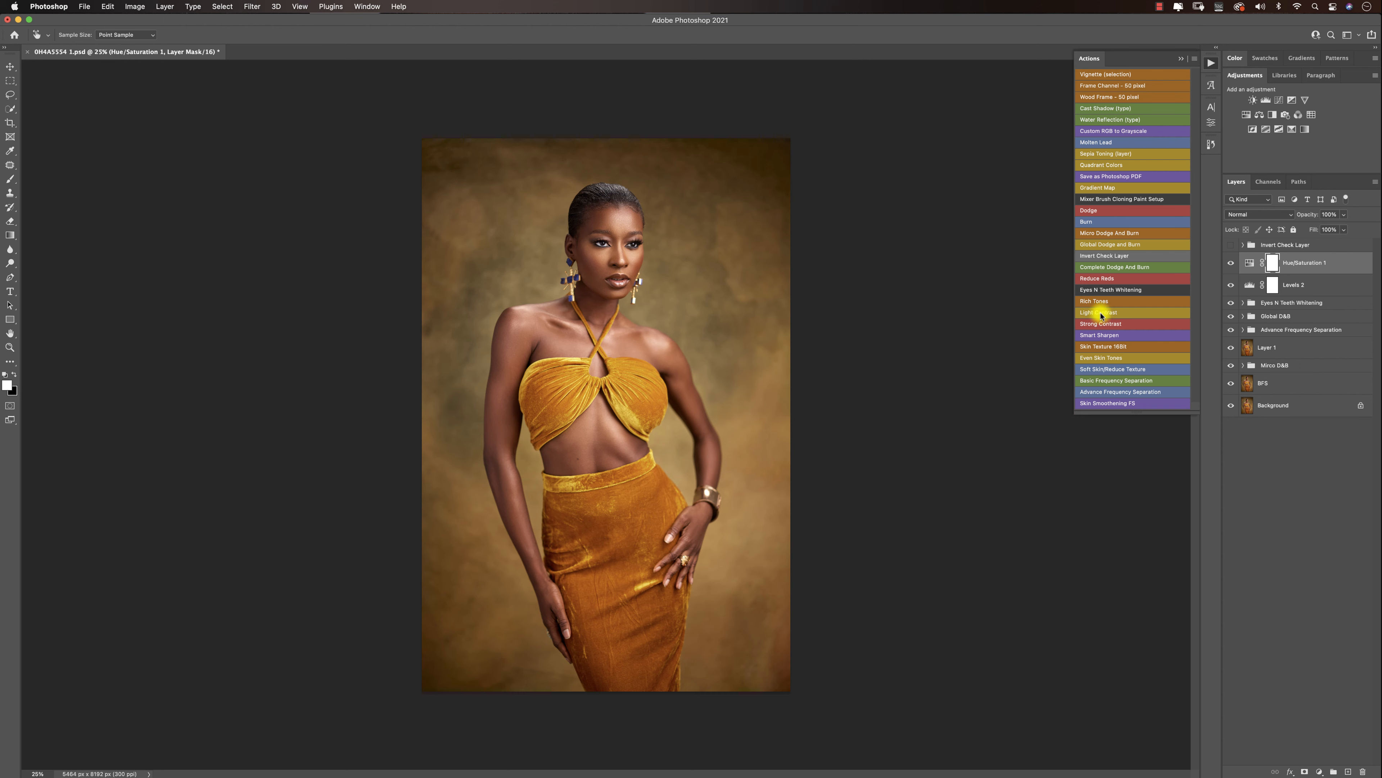
pyautogui.click(1095, 301)
pyautogui.click(1345, 214)
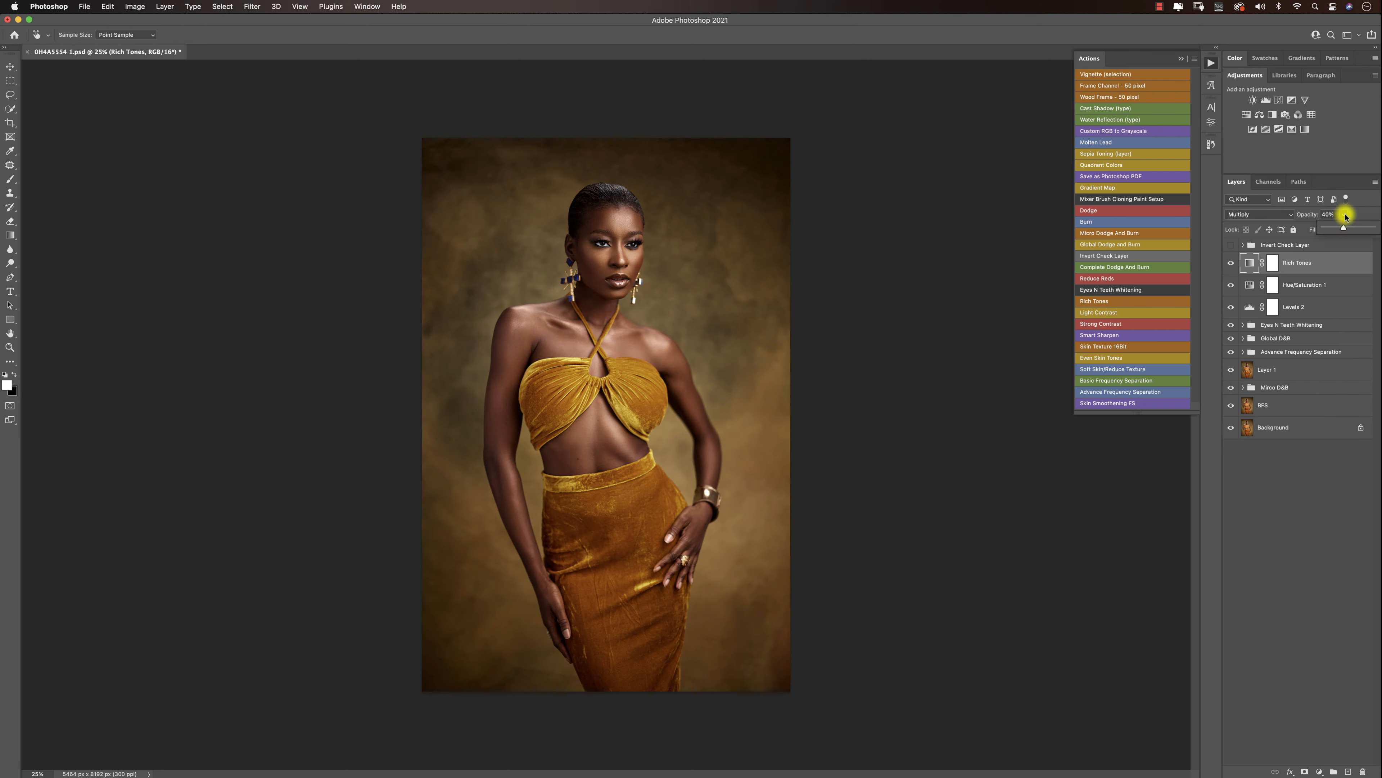
pyautogui.moveTo(1326, 231); pyautogui.dragTo(1329, 229)
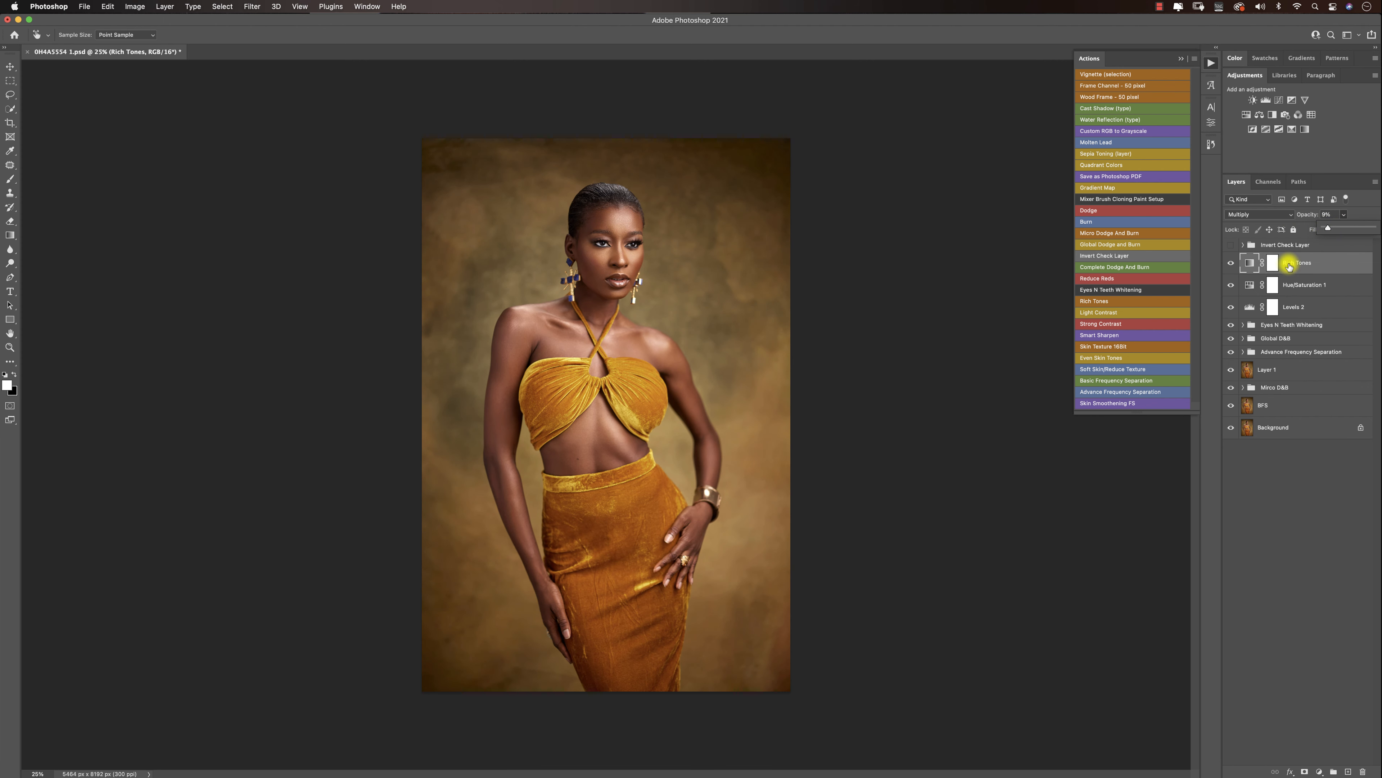
pyautogui.press('b')
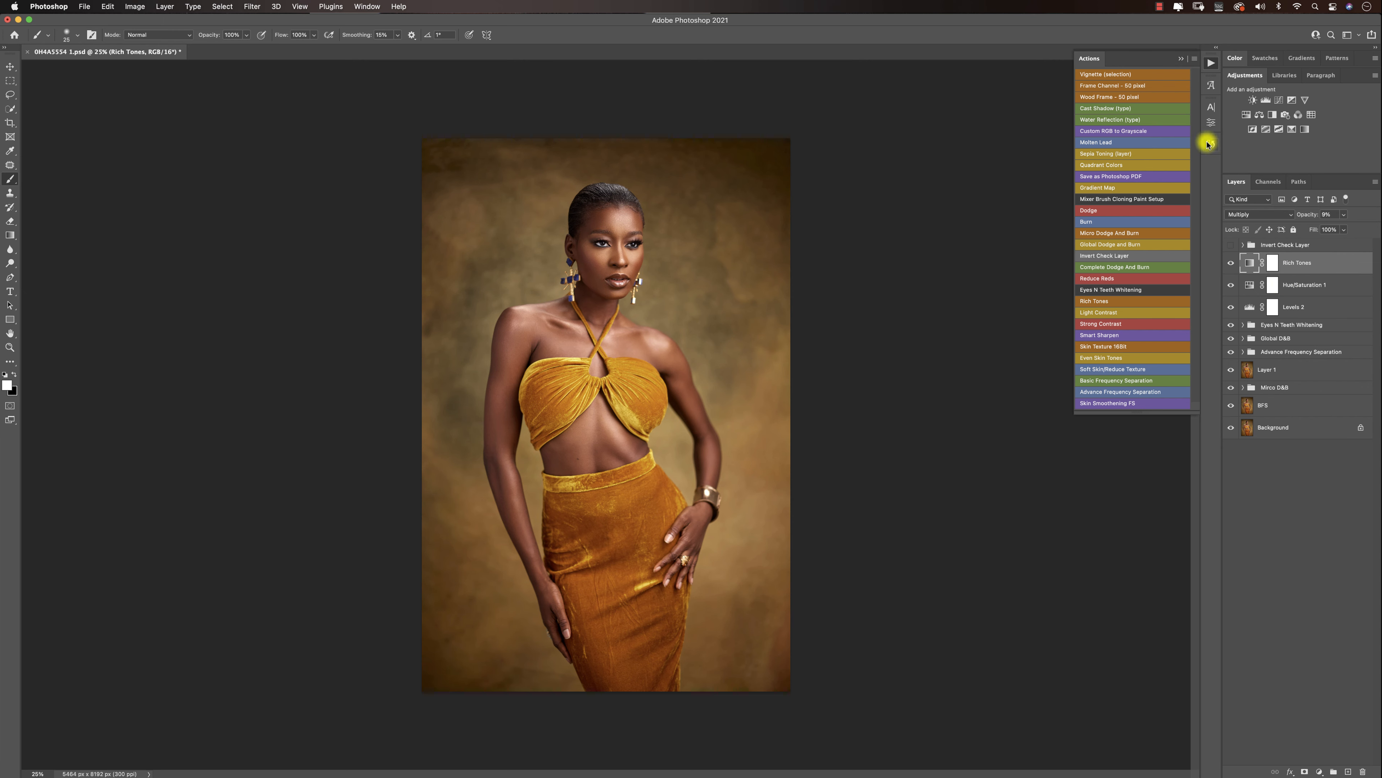
# Add a Color Lookup adjustment layer and load the Pm N3.CUBE 3D LUT from the LUTs folder.
pyautogui.click(1320, 771)
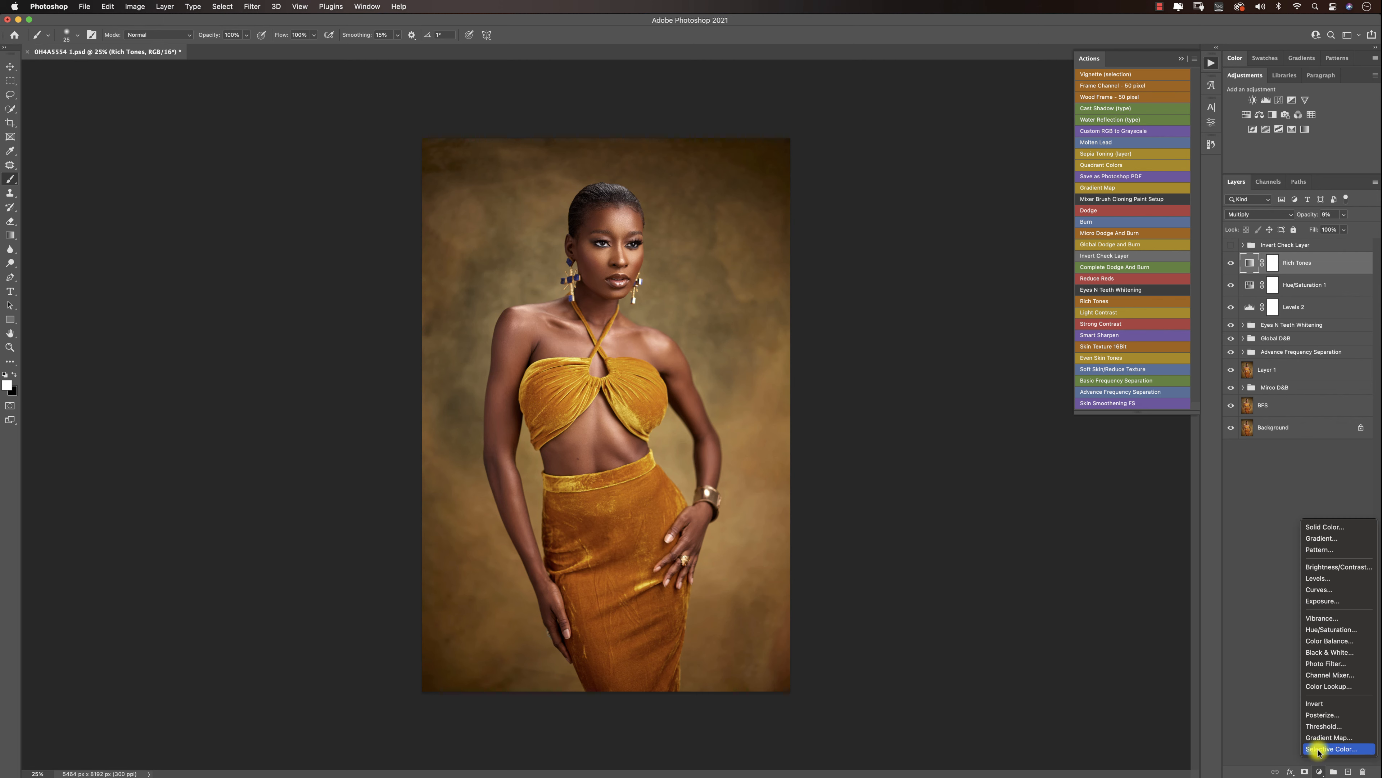
pyautogui.click(1328, 687)
pyautogui.click(1089, 139)
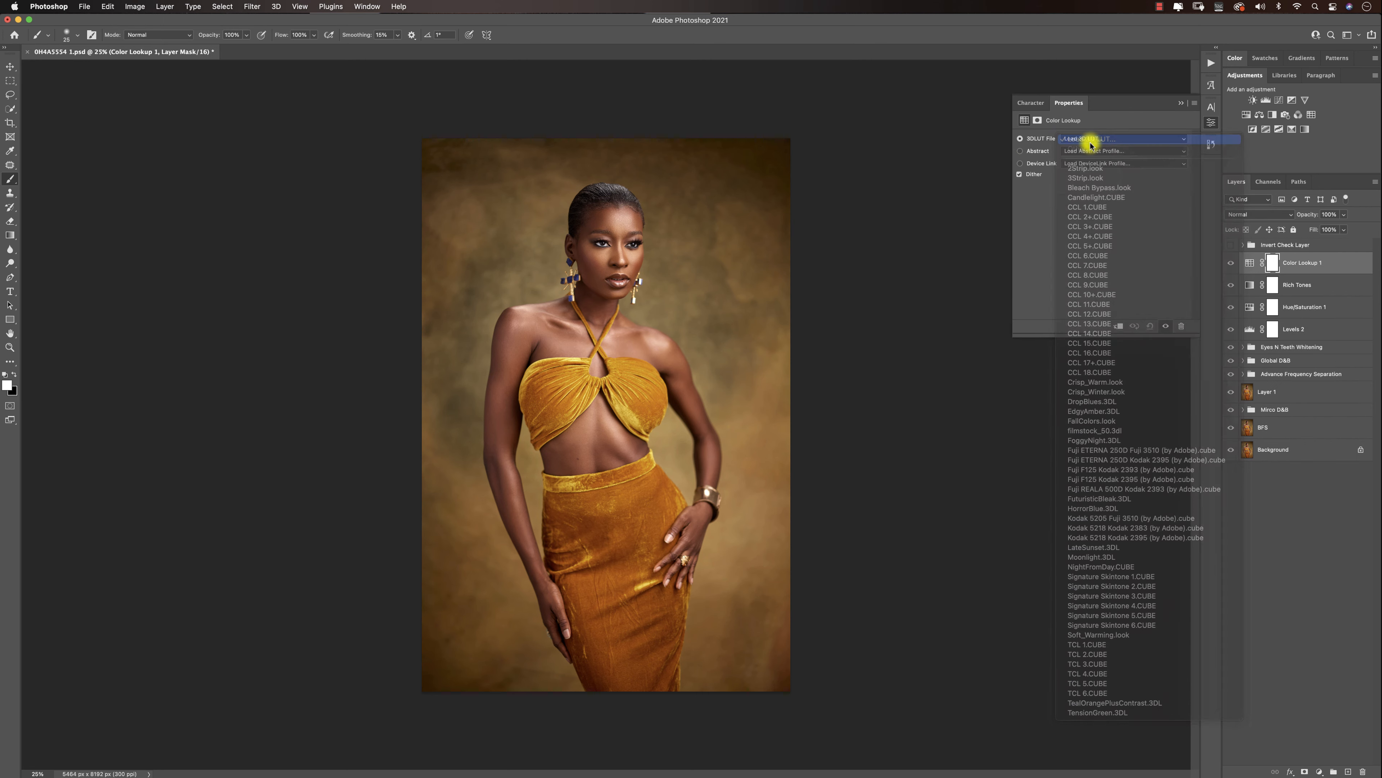
pyautogui.click(1091, 142)
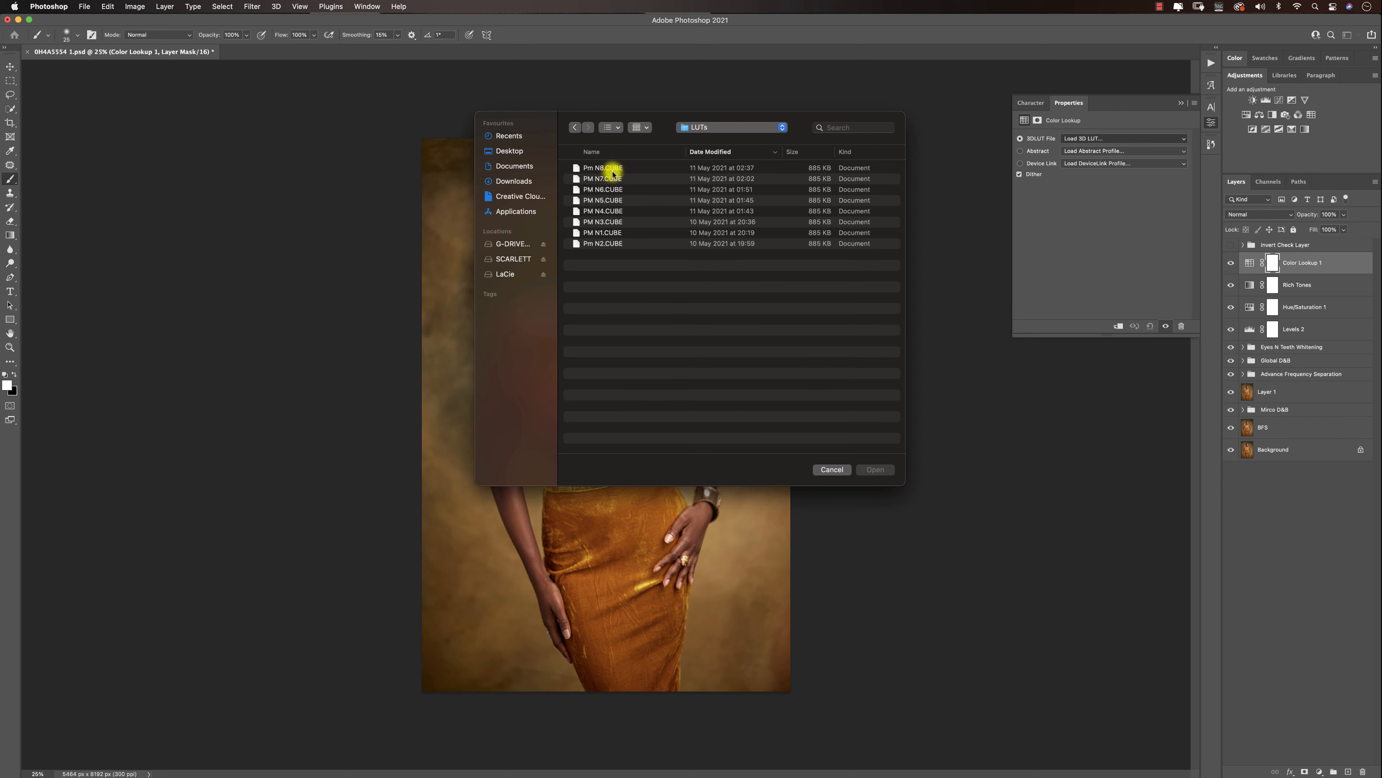
pyautogui.click(605, 243)
pyautogui.click(873, 469)
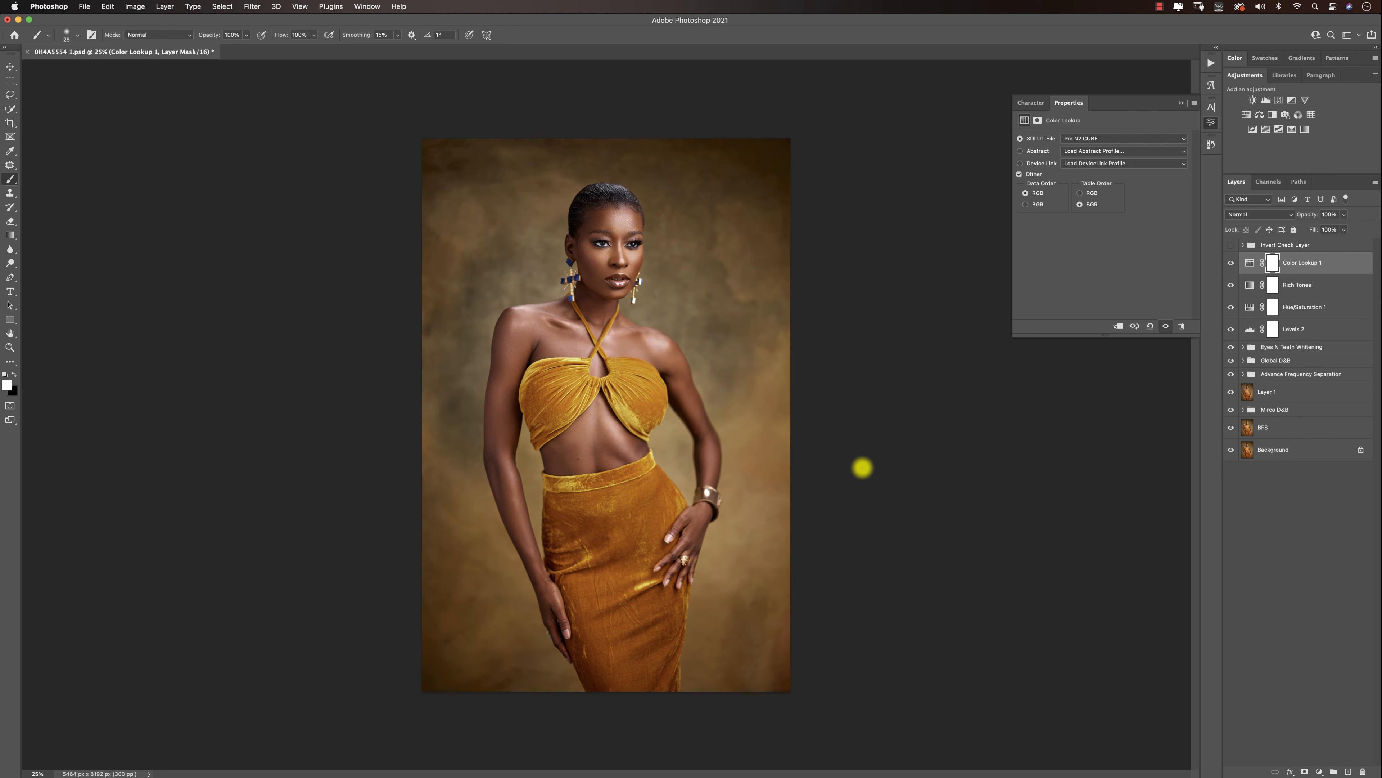
# Compare the image with and without the Color Lookup layer, and examine the earrings, face and full figure.
pyautogui.click(1232, 265)
pyautogui.press('z')
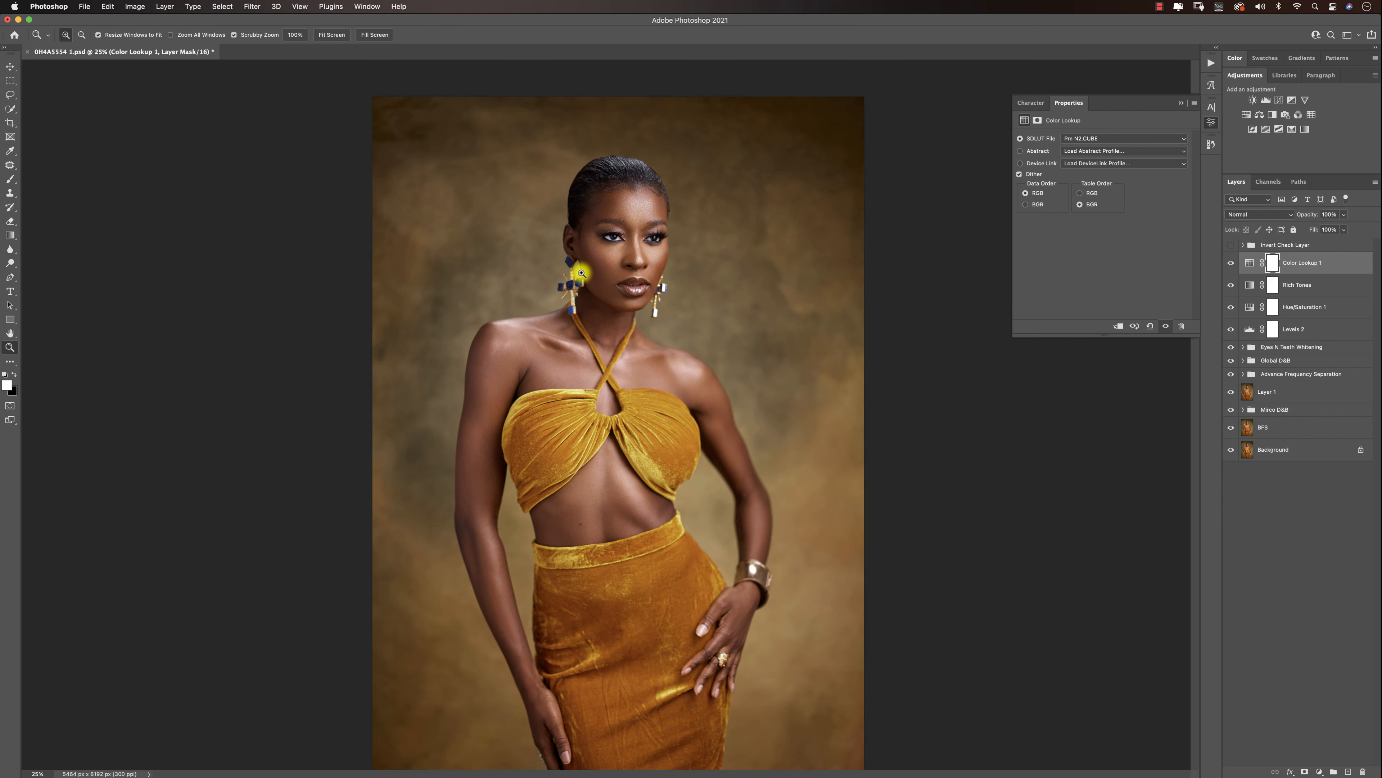
pyautogui.click(588, 299)
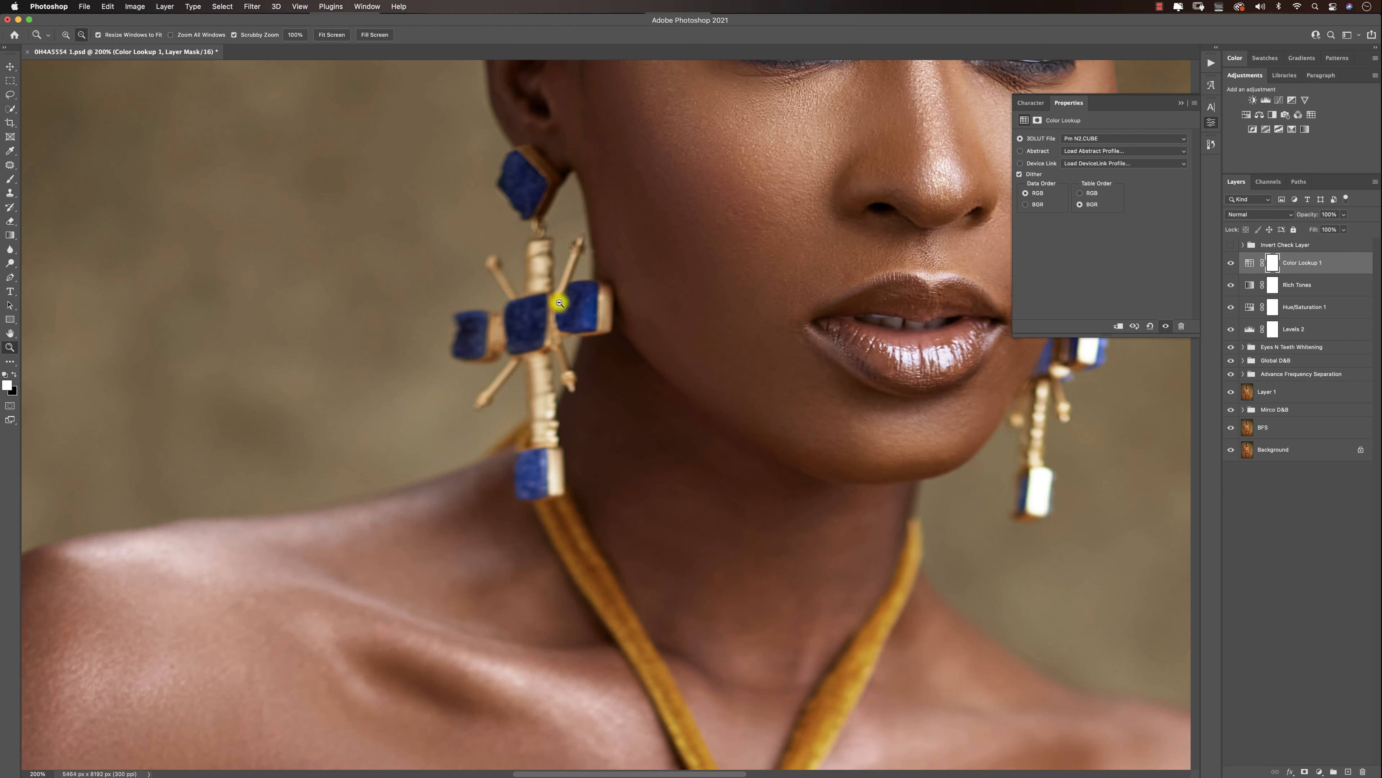
pyautogui.keyDown('alt'); pyautogui.click(610, 357); pyautogui.keyUp('alt')
pyautogui.keyDown('alt'); pyautogui.click(609, 357); pyautogui.keyUp('alt')
pyautogui.keyDown('alt'); pyautogui.click(608, 365); pyautogui.keyUp('alt')
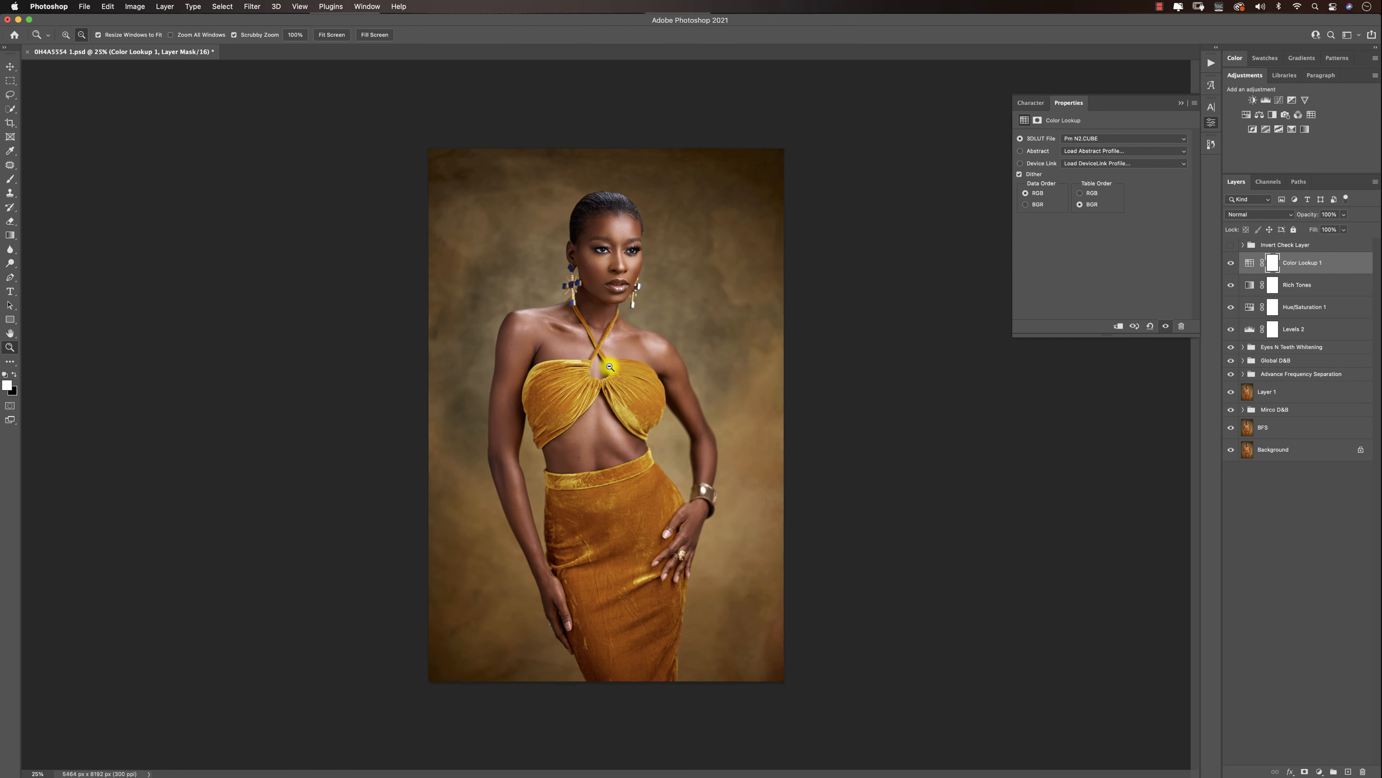
pyautogui.click(607, 375)
pyautogui.click(636, 375)
pyautogui.press('b')
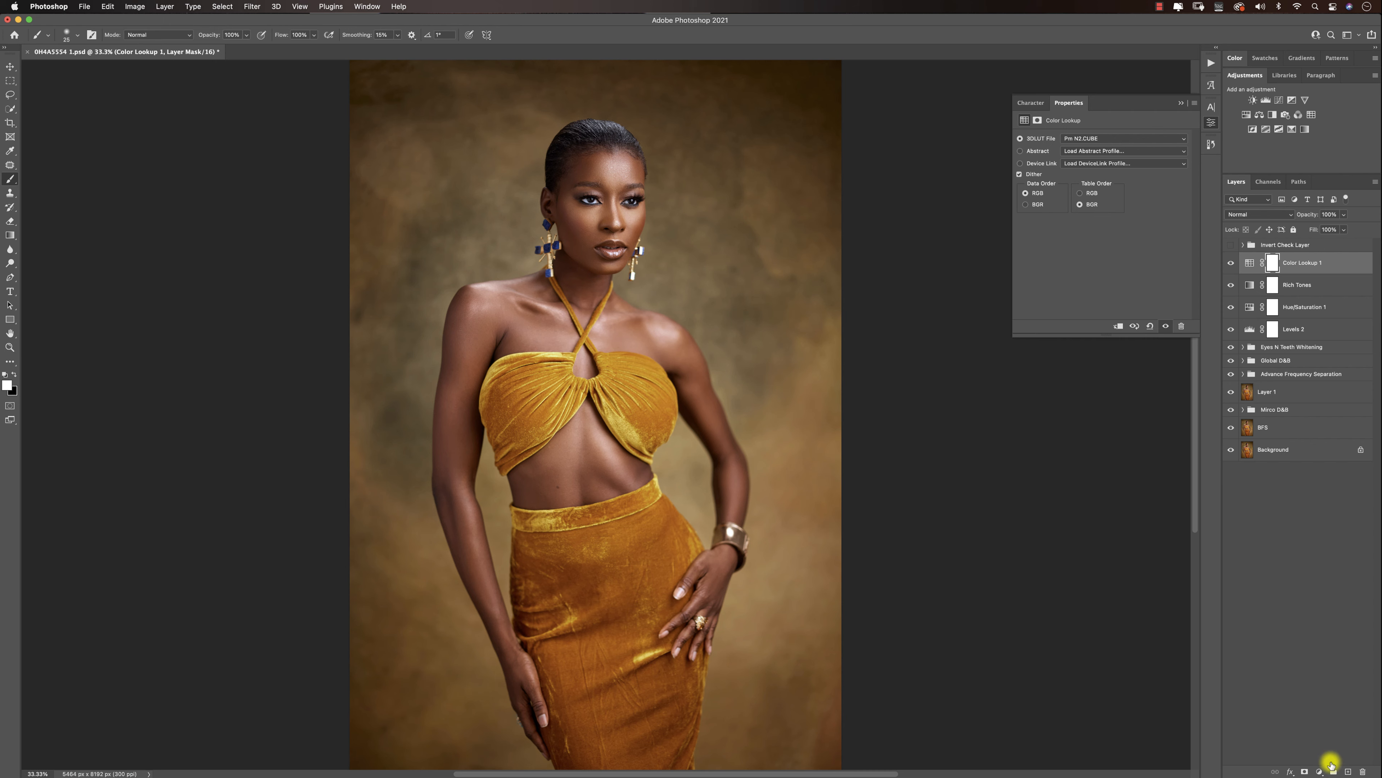
# Add a Selective Color adjustment layer and set the Blues to Cyan -77% and Magenta -100% to mute the blue earrings.
pyautogui.click(1319, 771)
pyautogui.click(1328, 748)
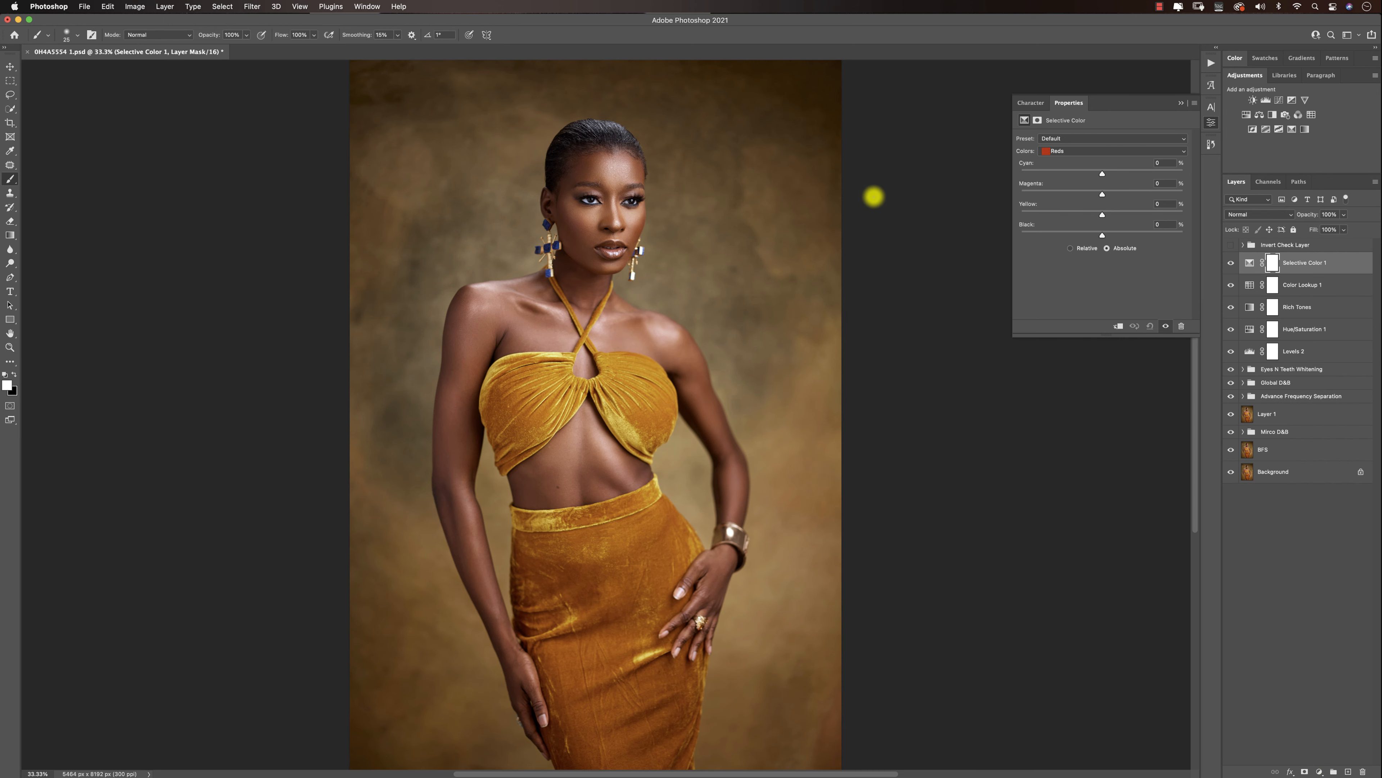
pyautogui.click(1093, 151)
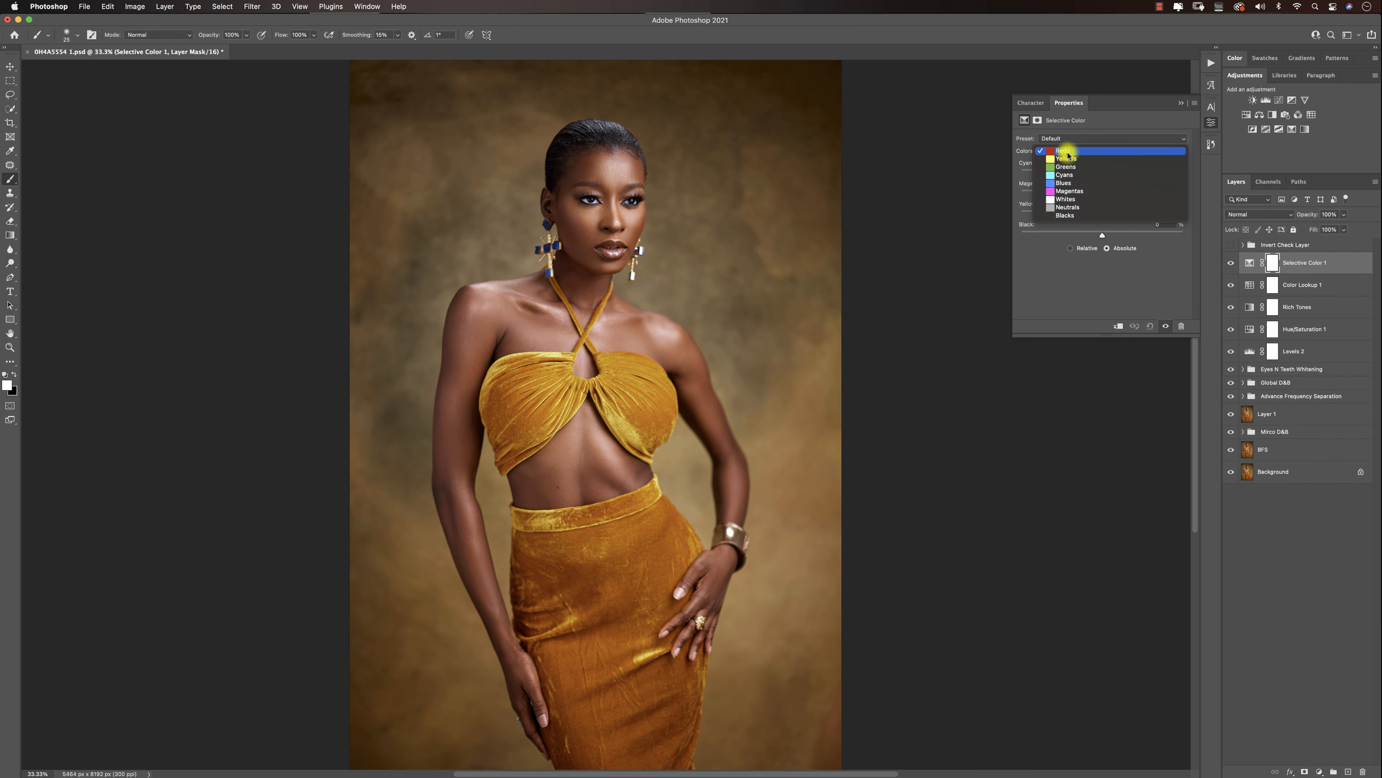
pyautogui.click(1071, 184)
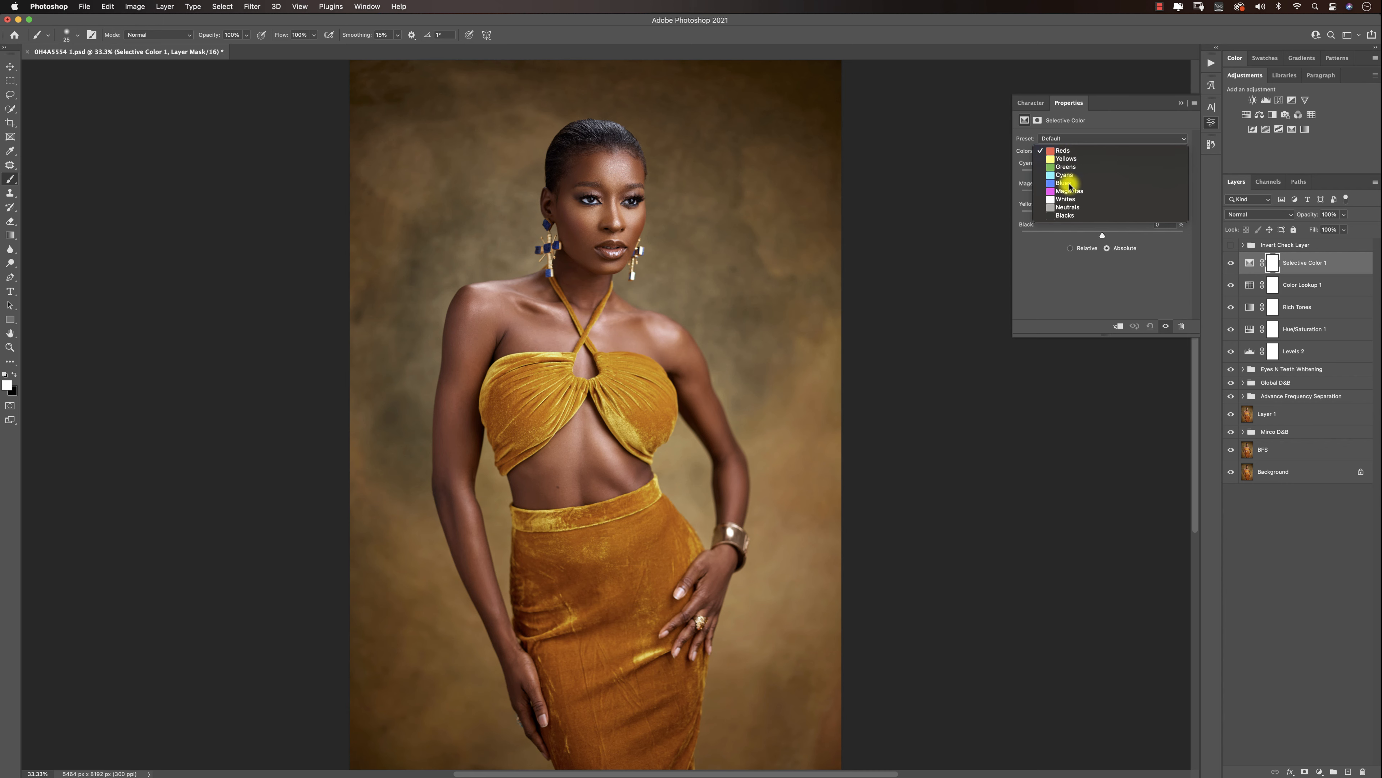
pyautogui.moveTo(1102, 193); pyautogui.dragTo(981, 213)
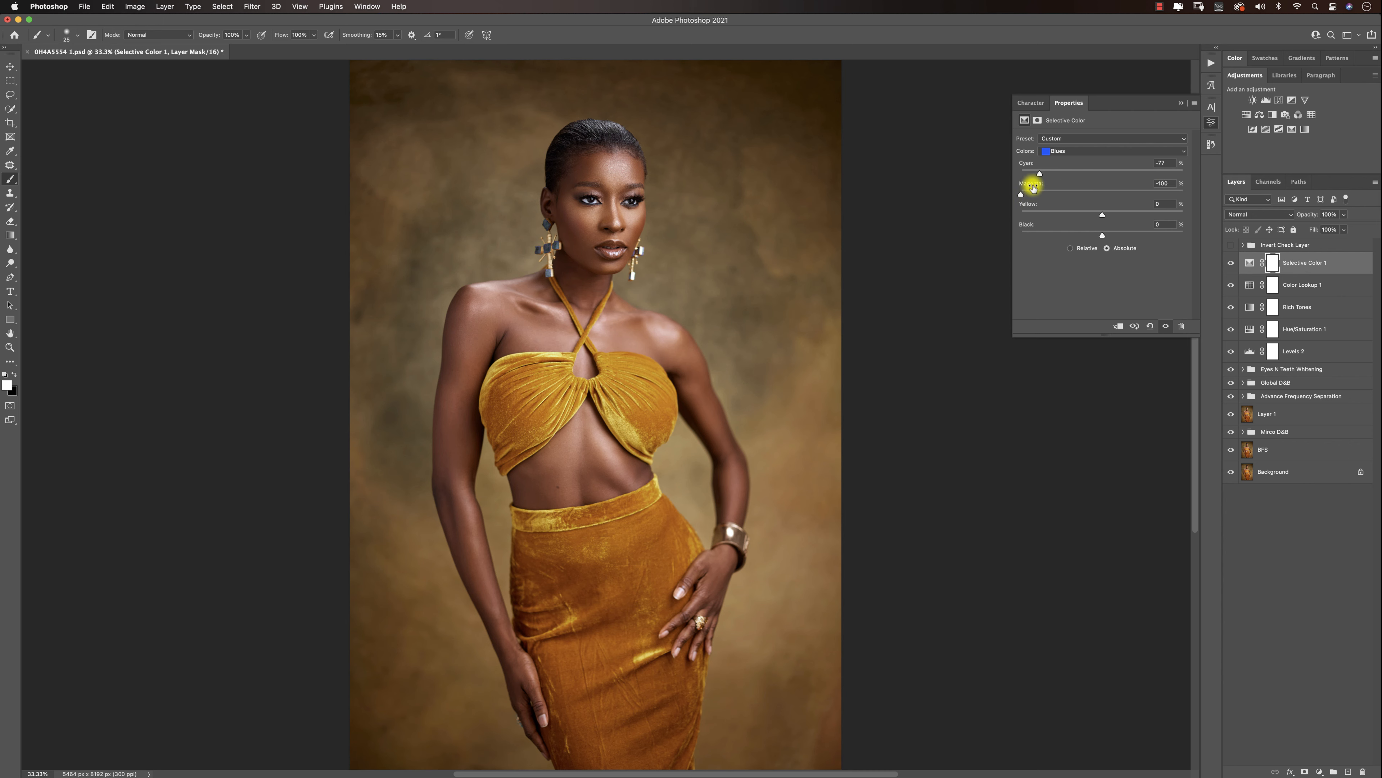
pyautogui.click(1181, 102)
pyautogui.press('z')
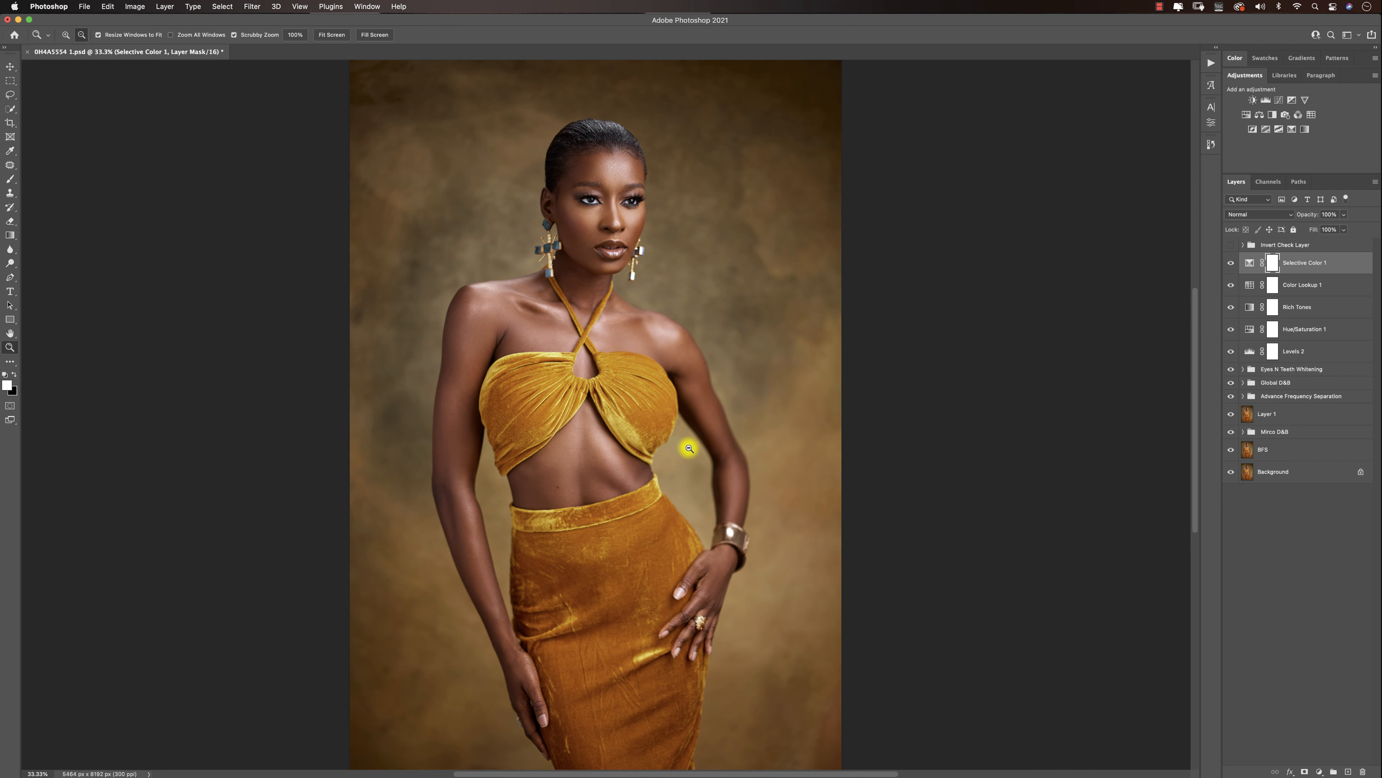
pyautogui.click(621, 416)
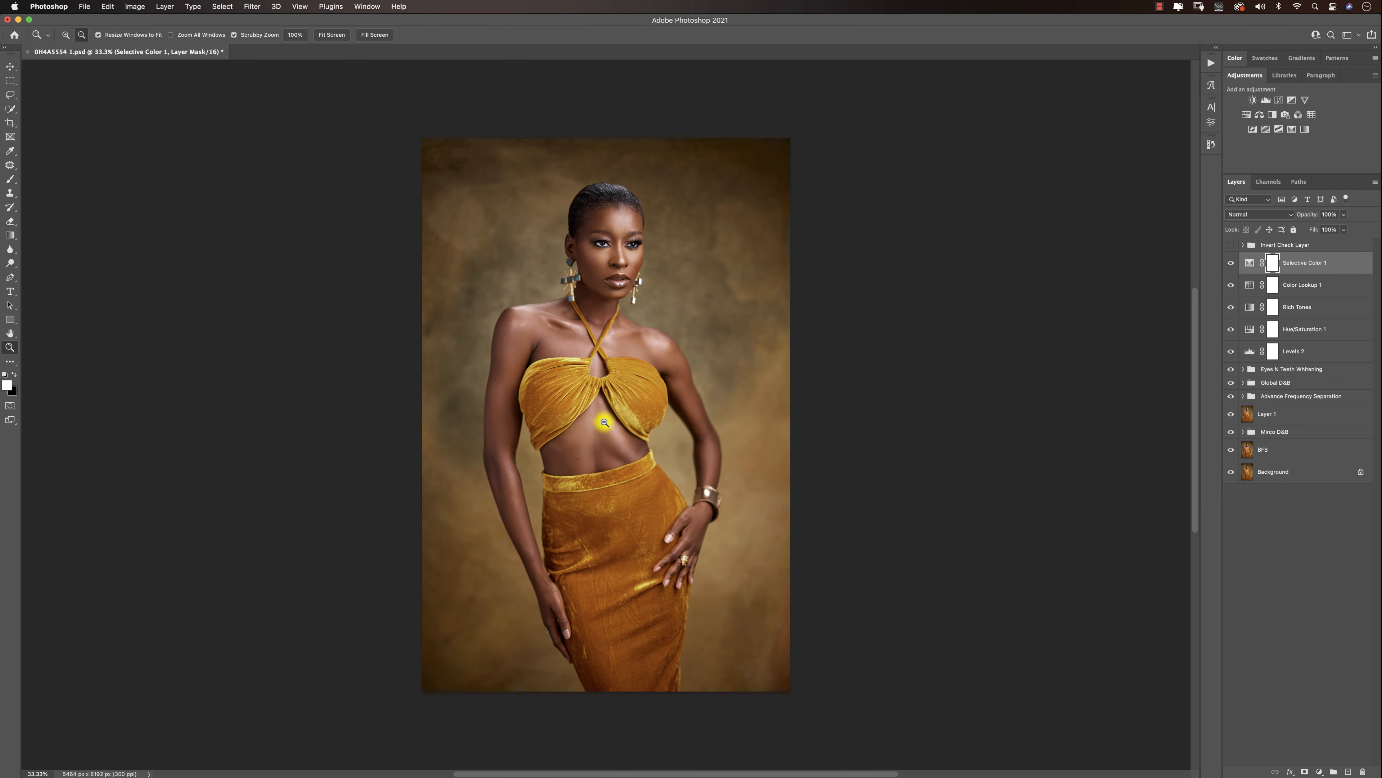
pyautogui.click(608, 414)
pyautogui.click(616, 411)
pyautogui.keyDown('alt'); pyautogui.click(618, 408); pyautogui.keyUp('alt')
pyautogui.keyDown('alt'); pyautogui.click(663, 405); pyautogui.keyUp('alt')
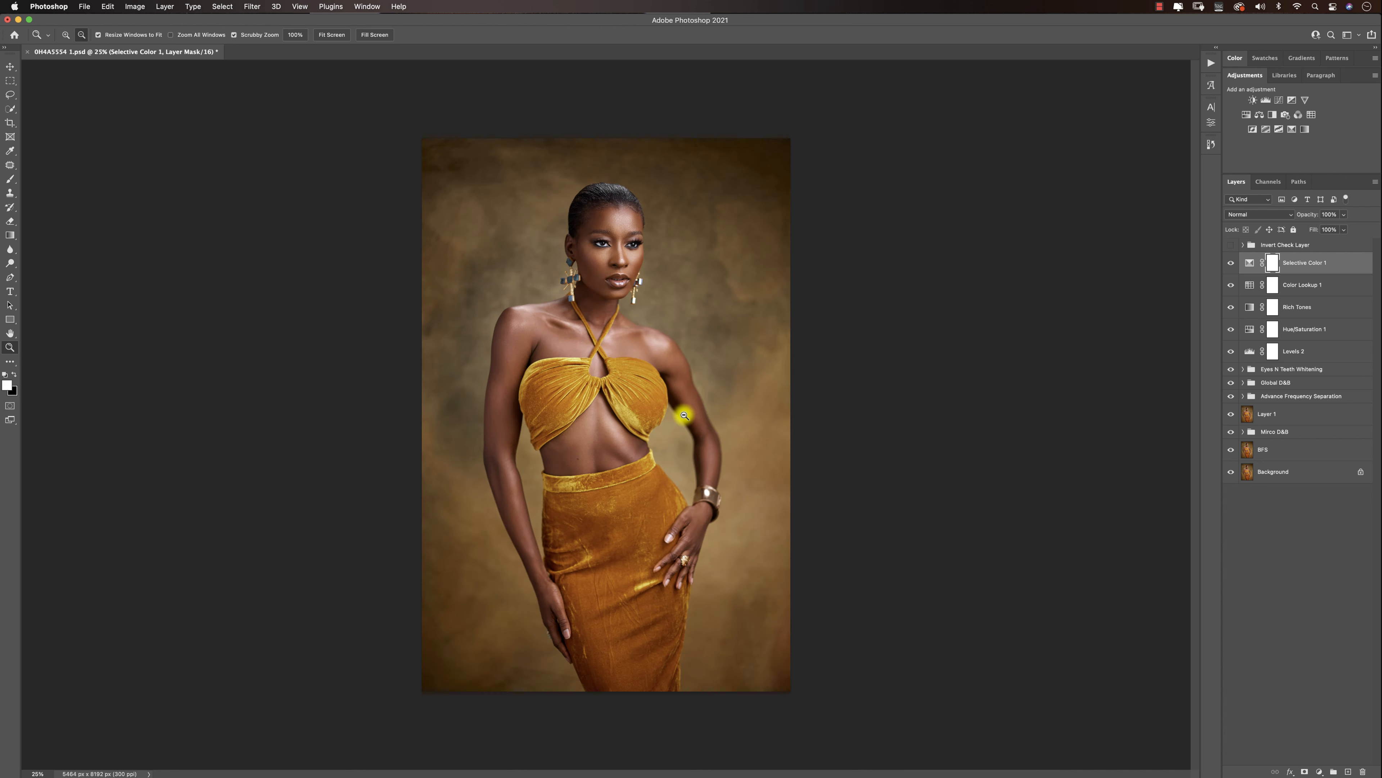
pyautogui.press('b')
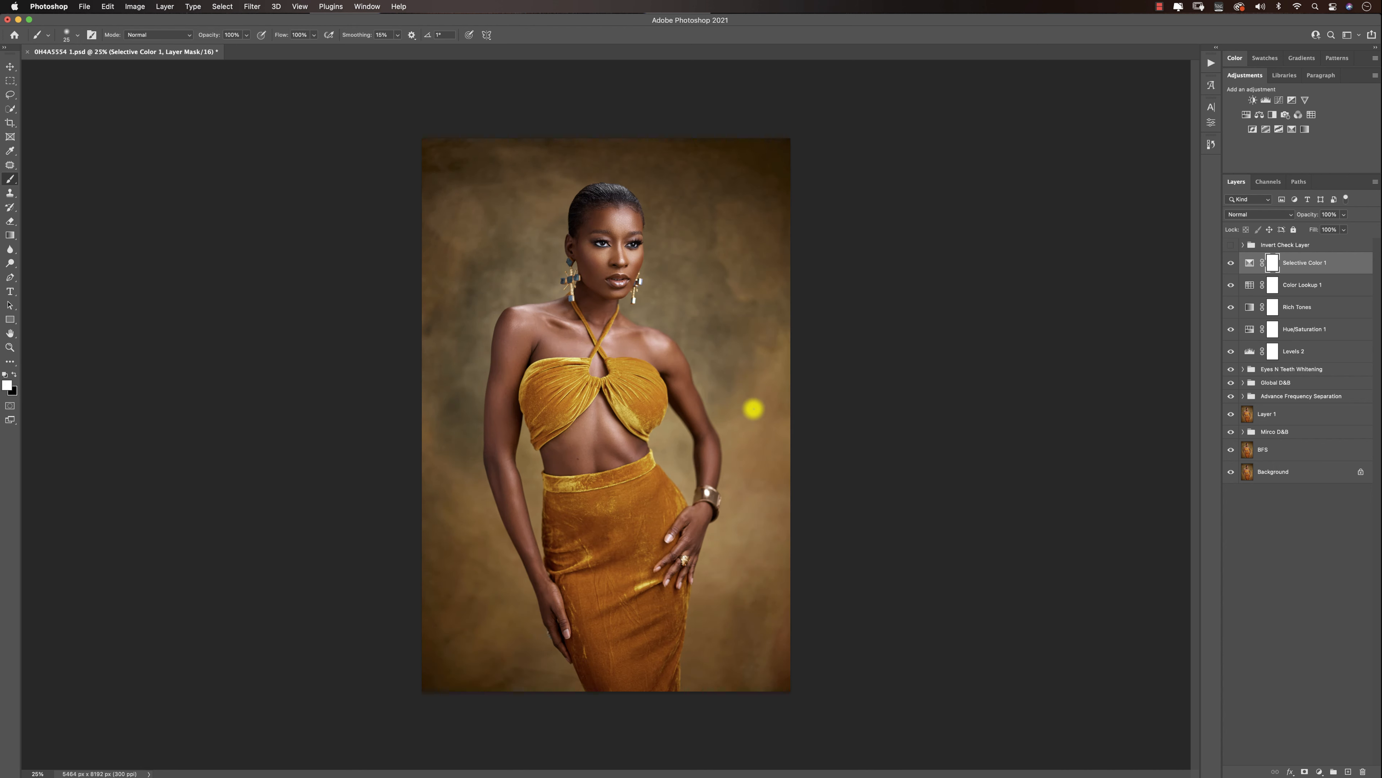
# Set up the Gradient tool with a radial style and change the gradient's dark colour stop to black.
pyautogui.click(15, 237)
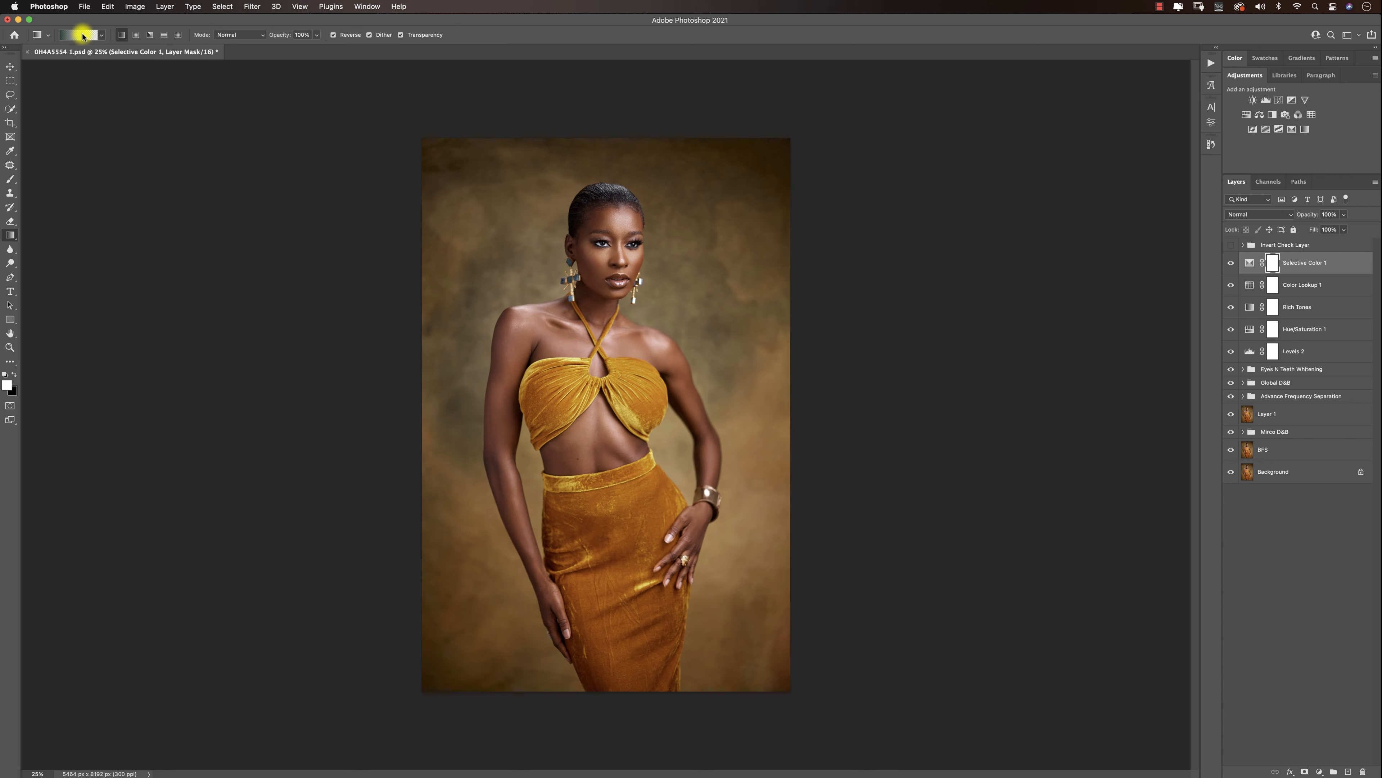
pyautogui.click(83, 35)
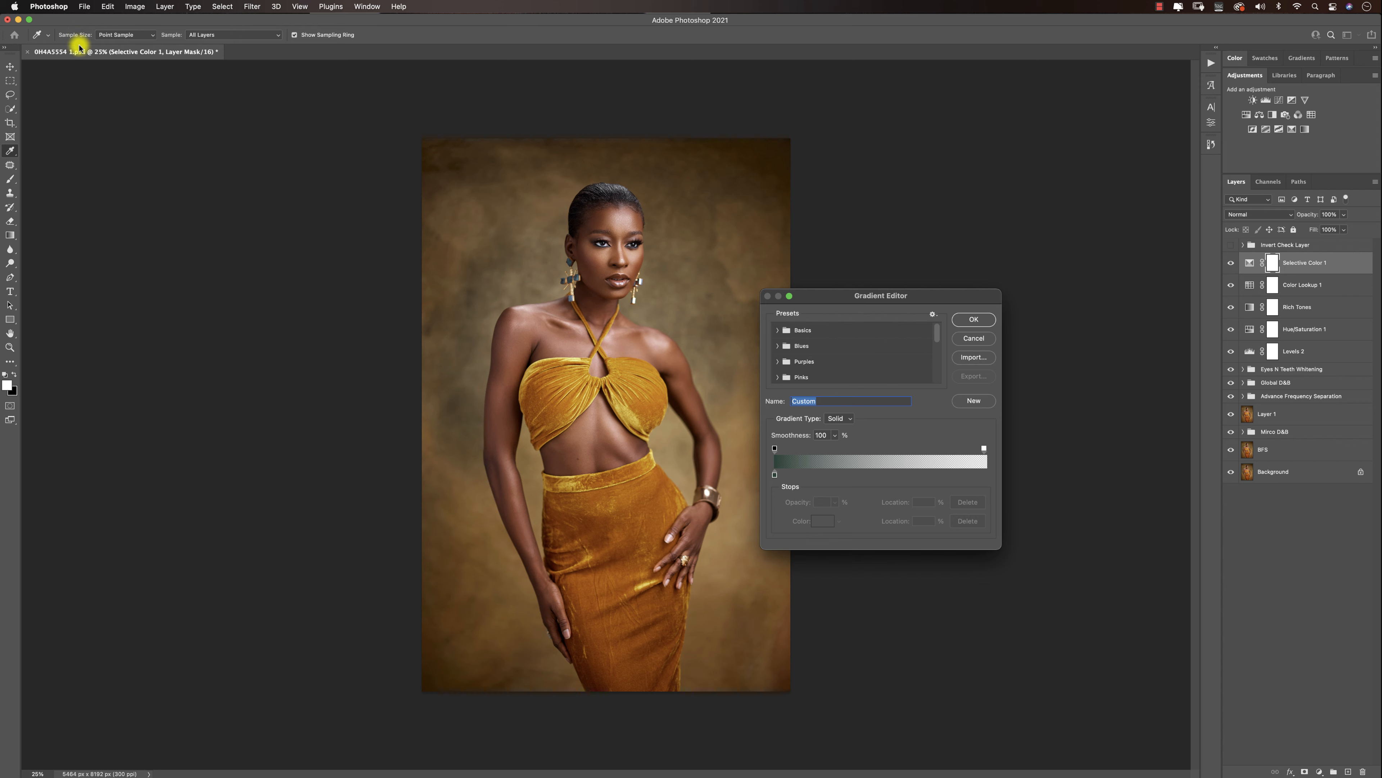
pyautogui.click(774, 475)
pyautogui.click(823, 521)
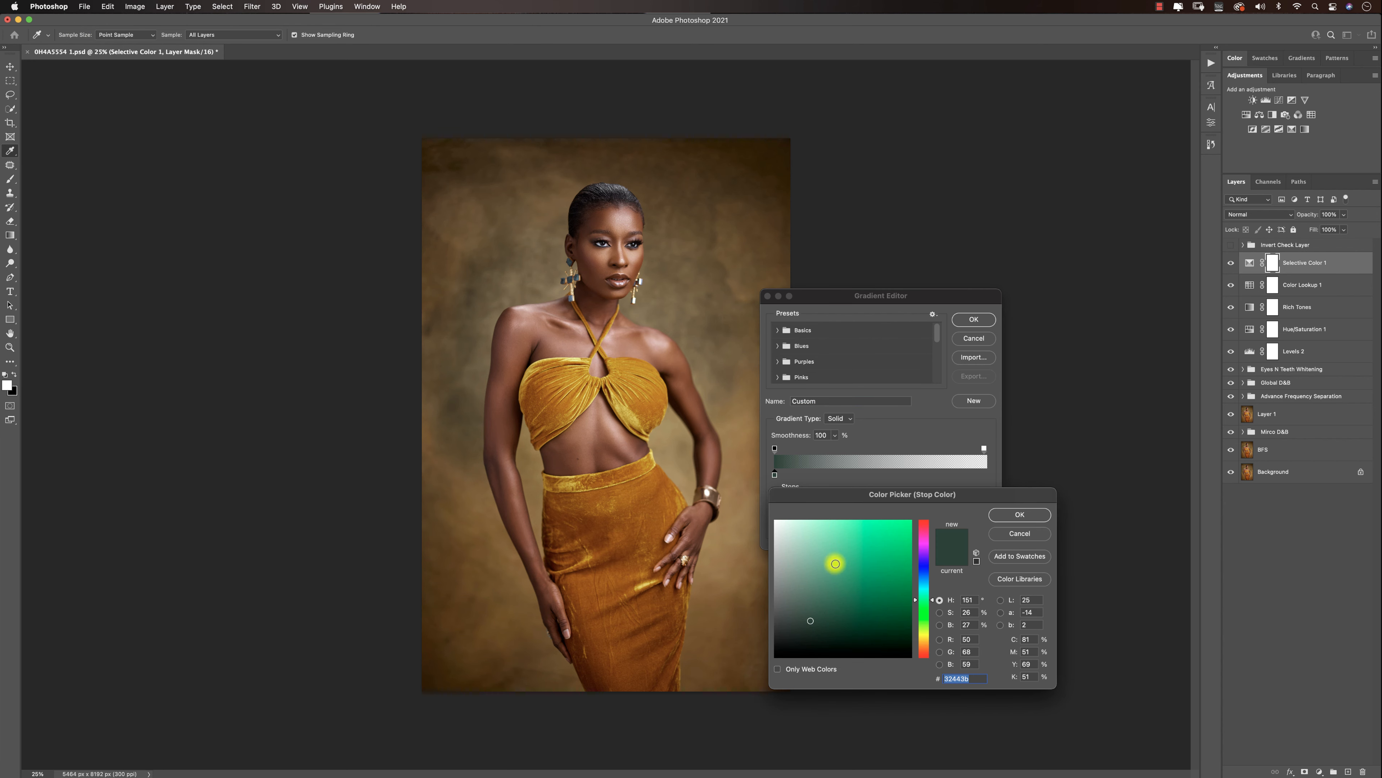
pyautogui.moveTo(833, 565); pyautogui.dragTo(701, 702)
pyautogui.click(1020, 514)
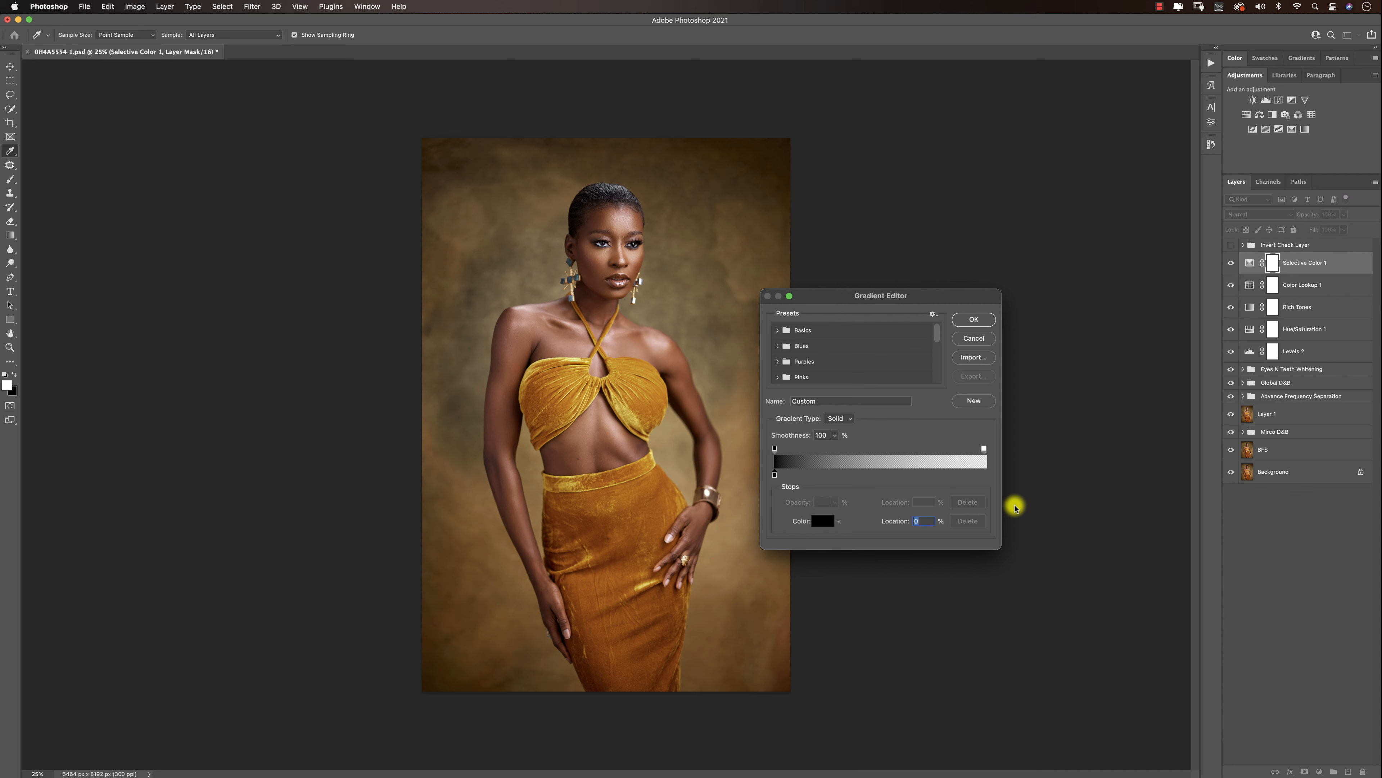
pyautogui.click(970, 320)
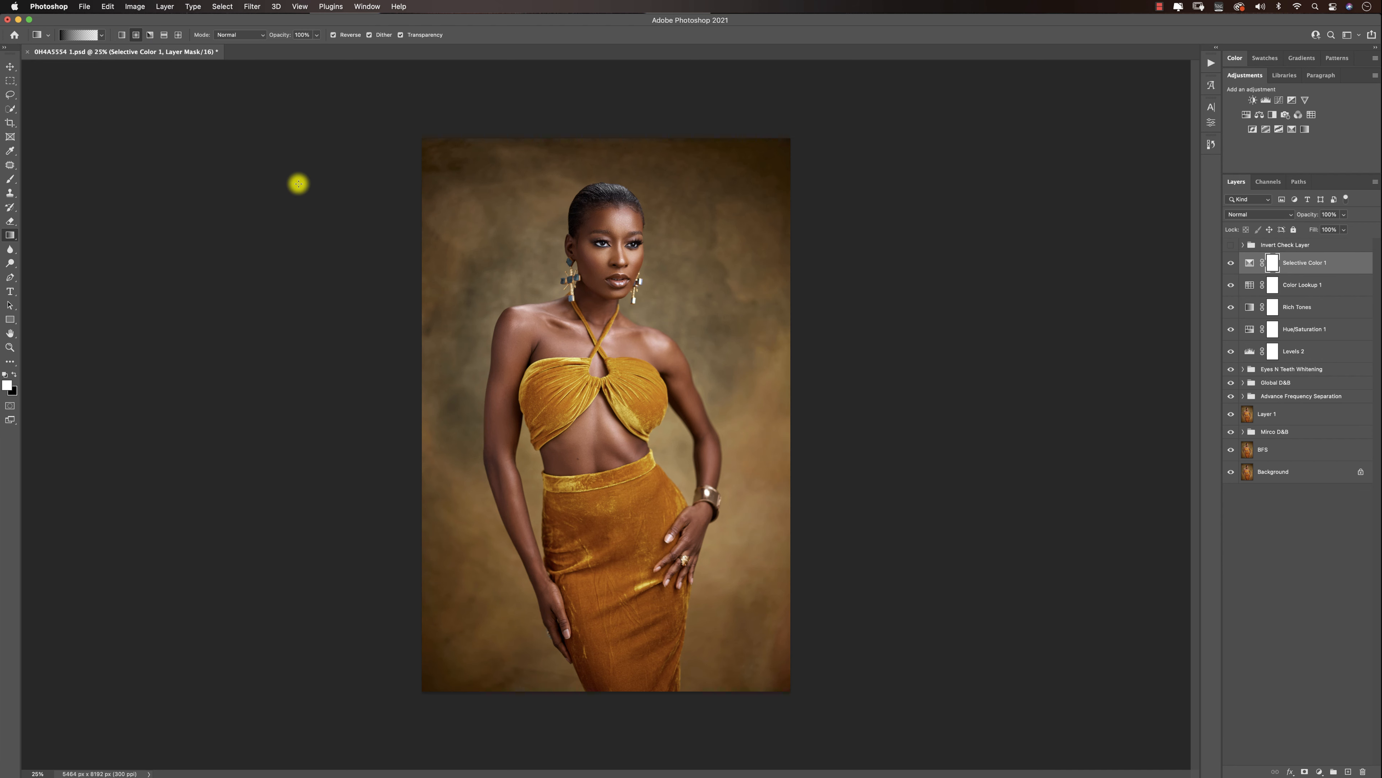
pyautogui.rightClick(11, 239)
pyautogui.click(13, 232)
# Add a new layer, draw a radial gradient vignette from the face down to the lower skirt, and set the layer's opacity to 47%.
pyautogui.click(1347, 771)
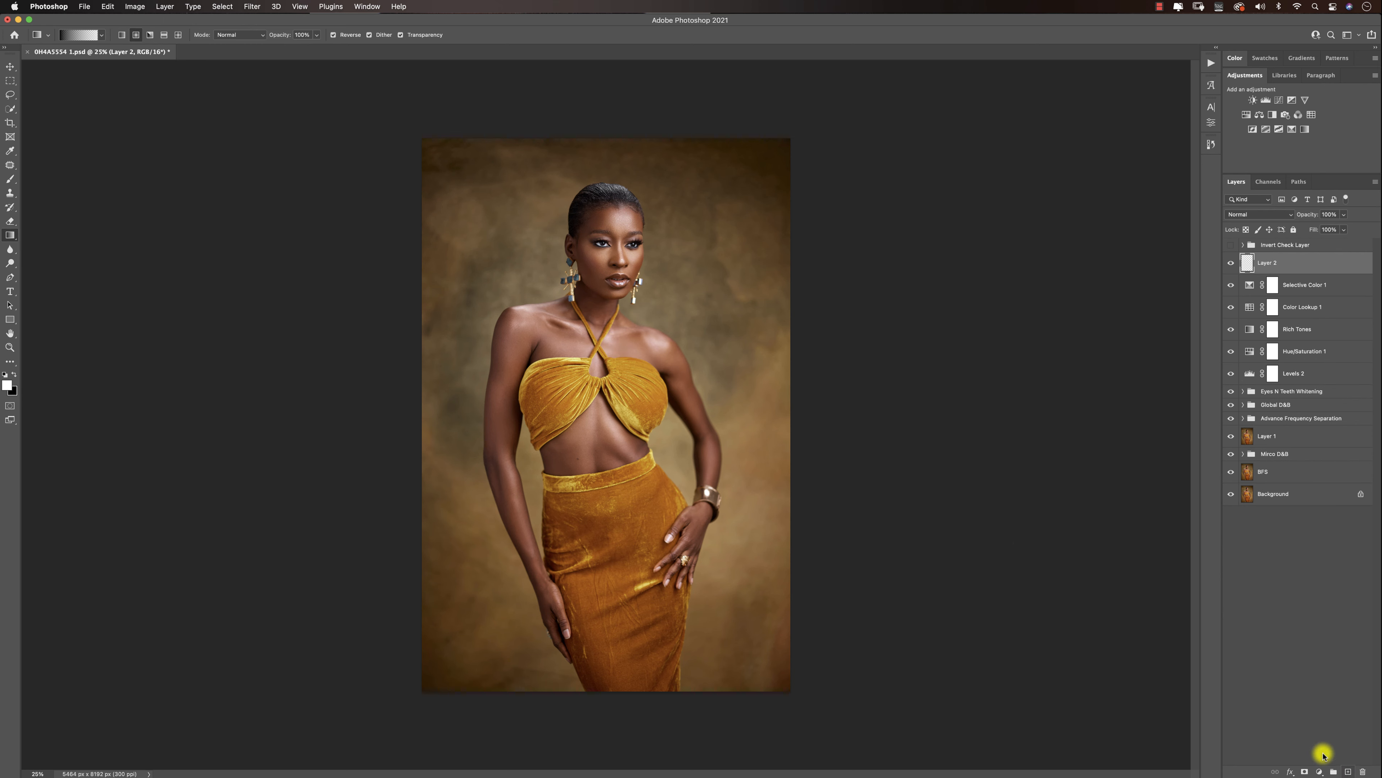
pyautogui.moveTo(612, 266); pyautogui.dragTo(668, 685)
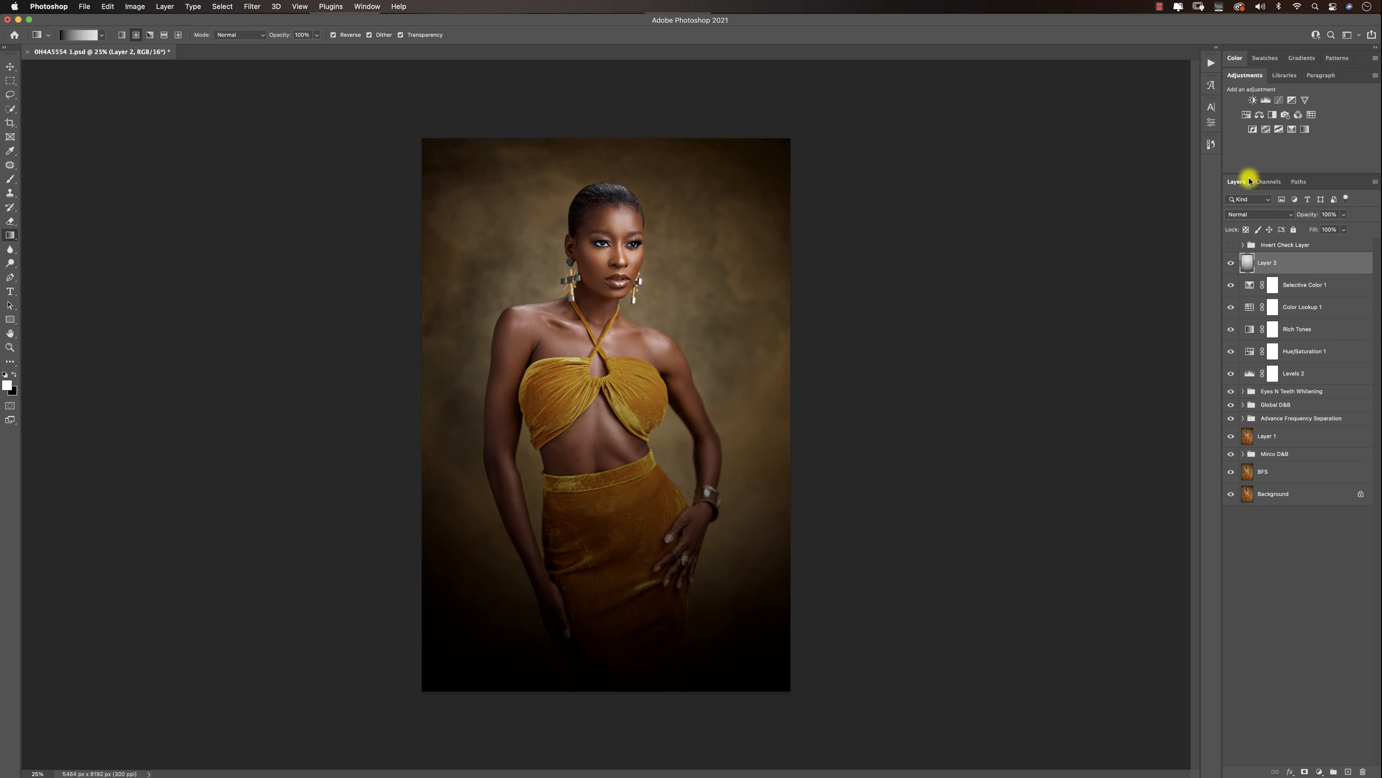
pyautogui.moveTo(1343, 214); pyautogui.dragTo(1320, 232)
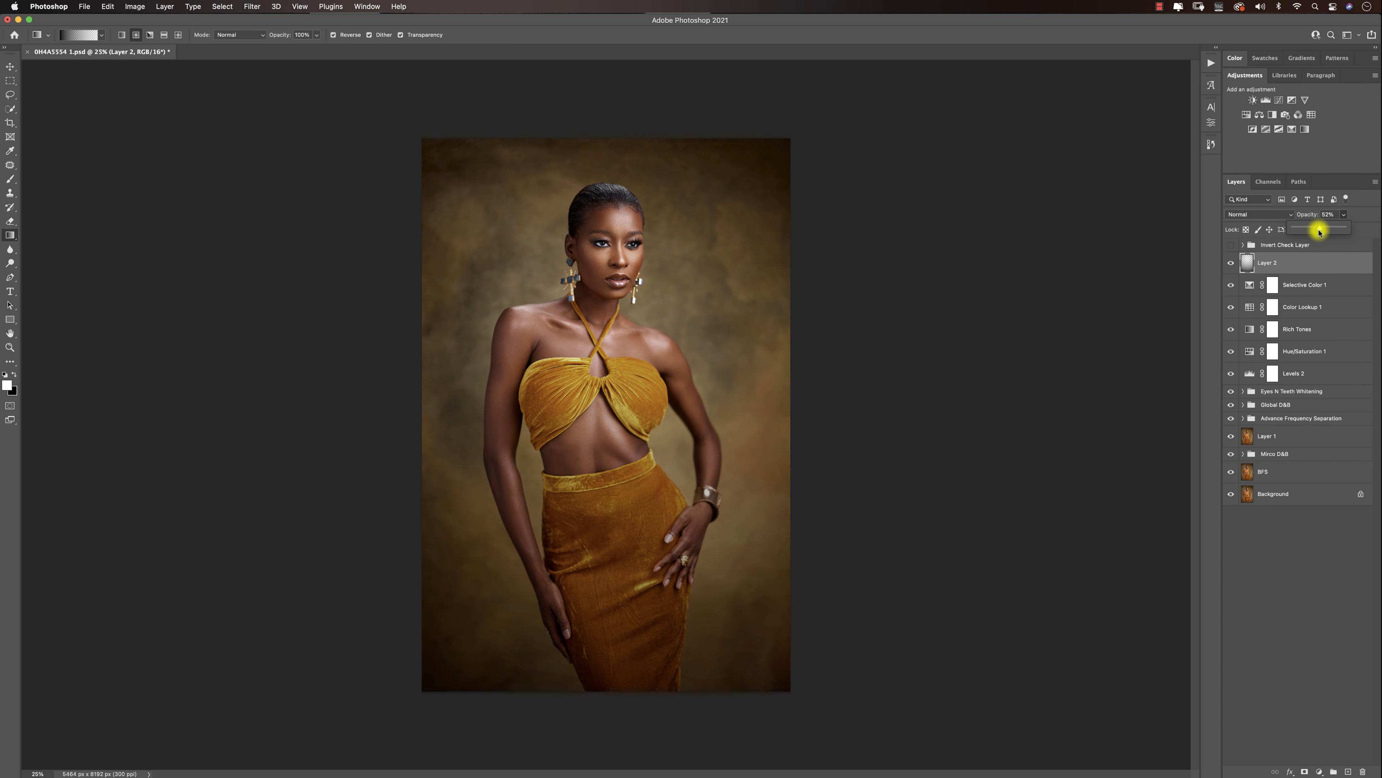
pyautogui.click(1295, 269)
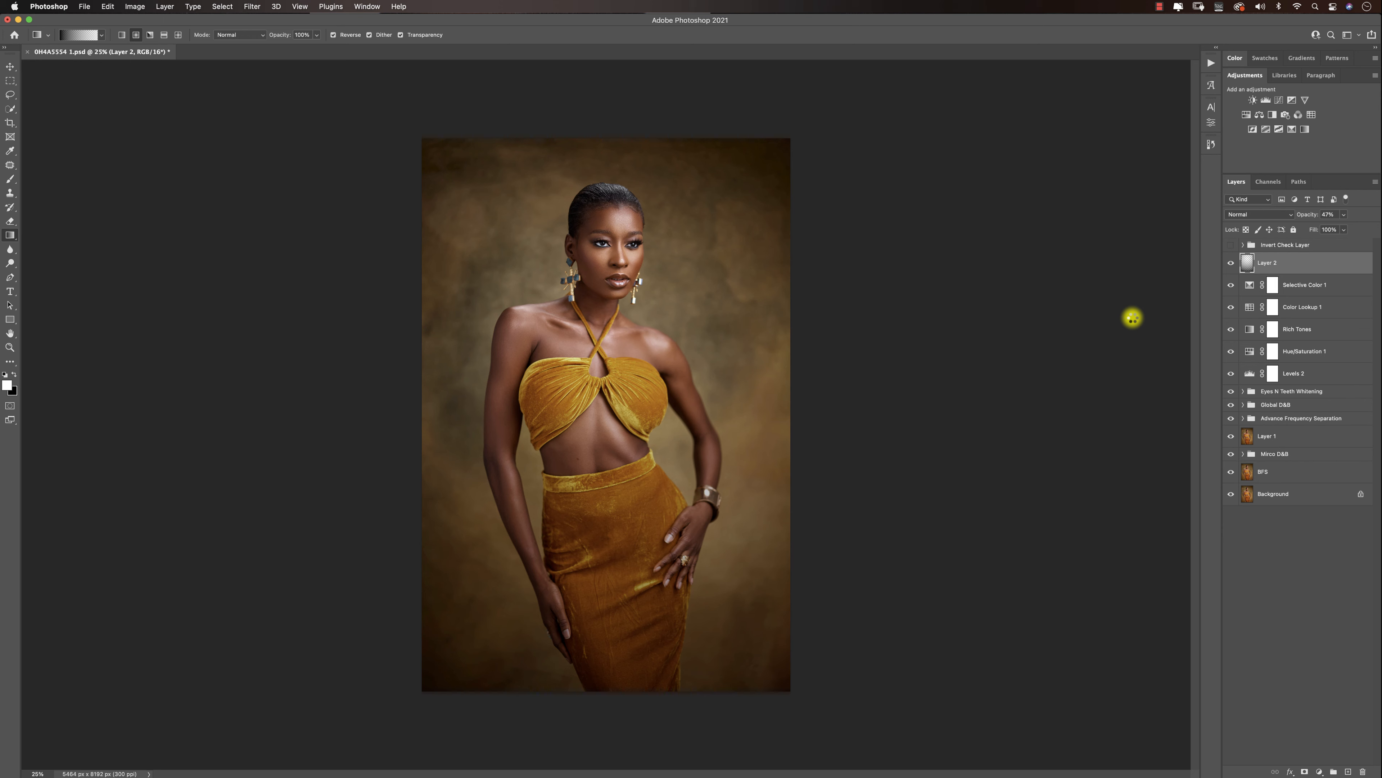
# Stamp all visible layers into a new layer above the vignette and open it in the Liquify filter.
pyautogui.press('super+alt+shift+e')
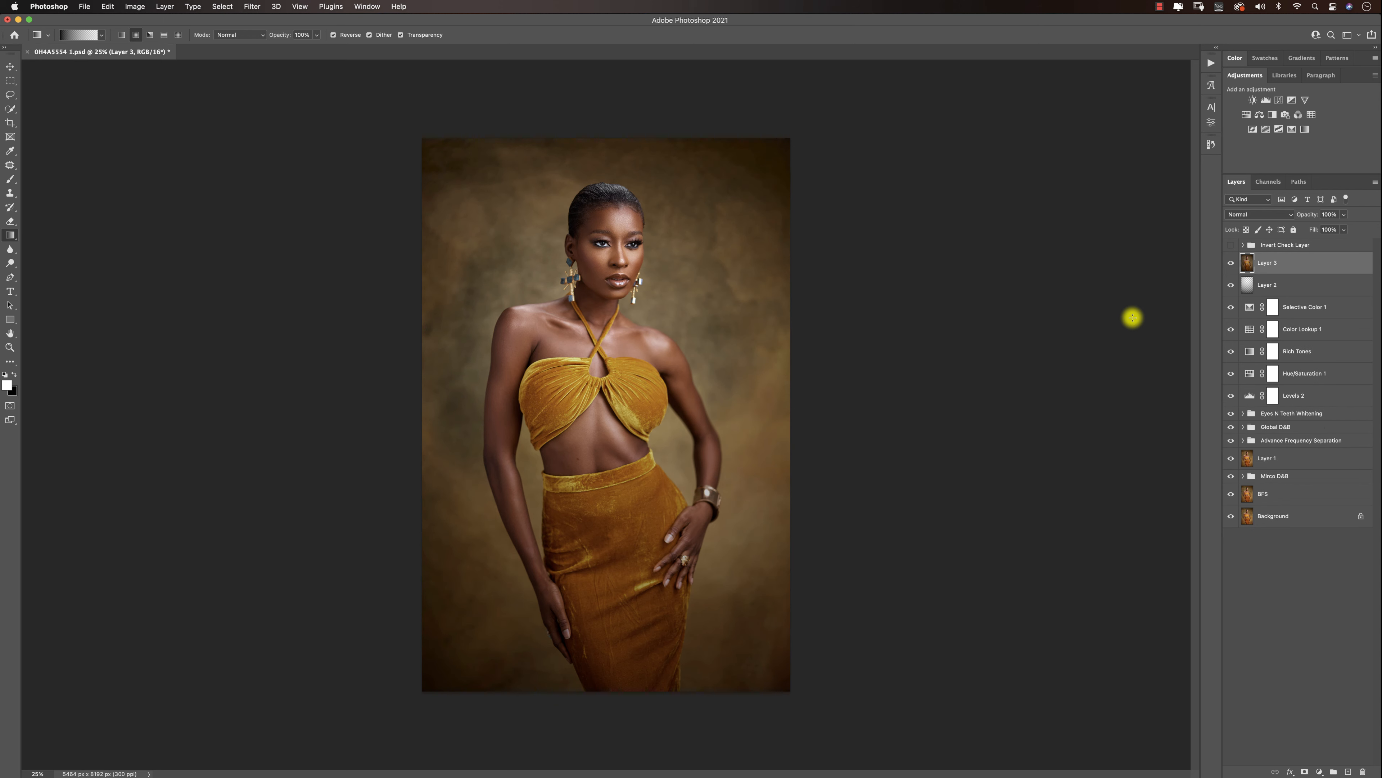
pyautogui.click(250, 4)
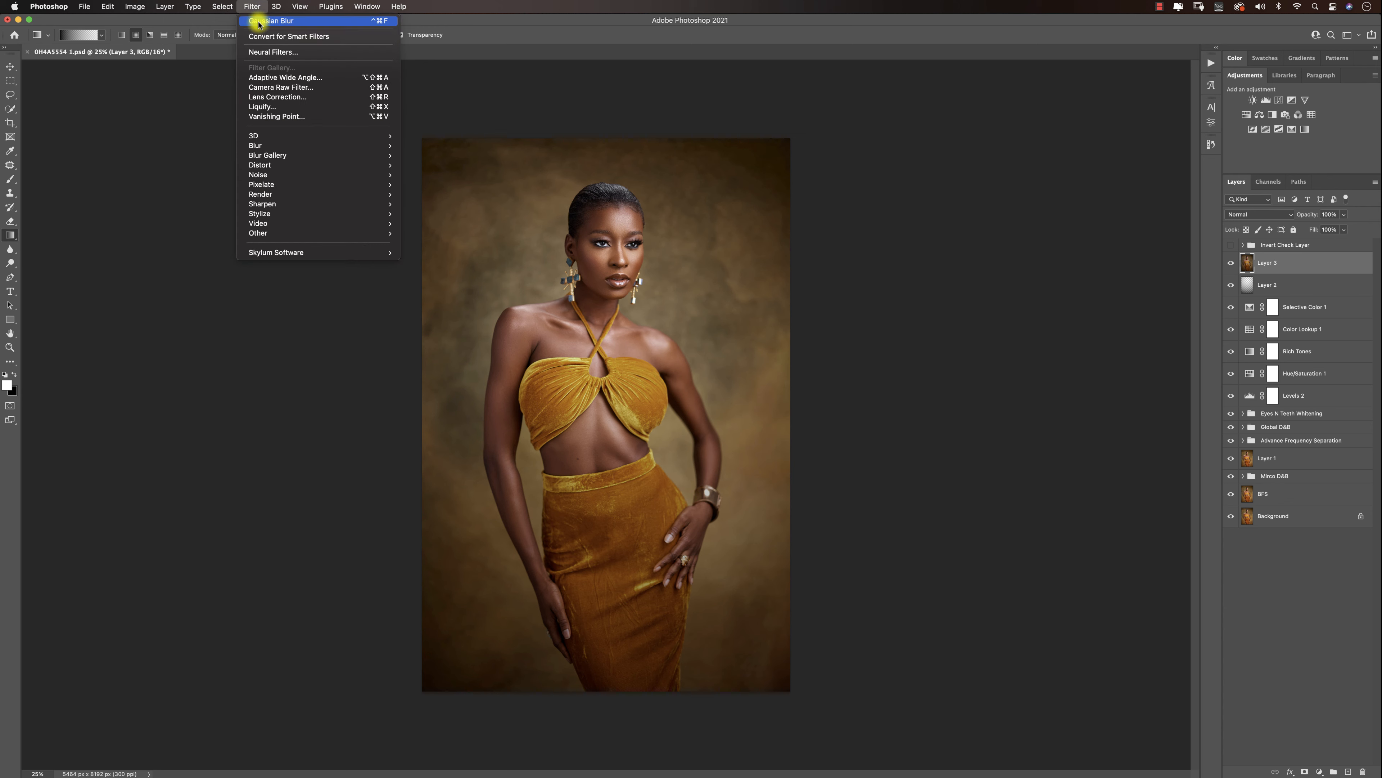
pyautogui.press('Escape')
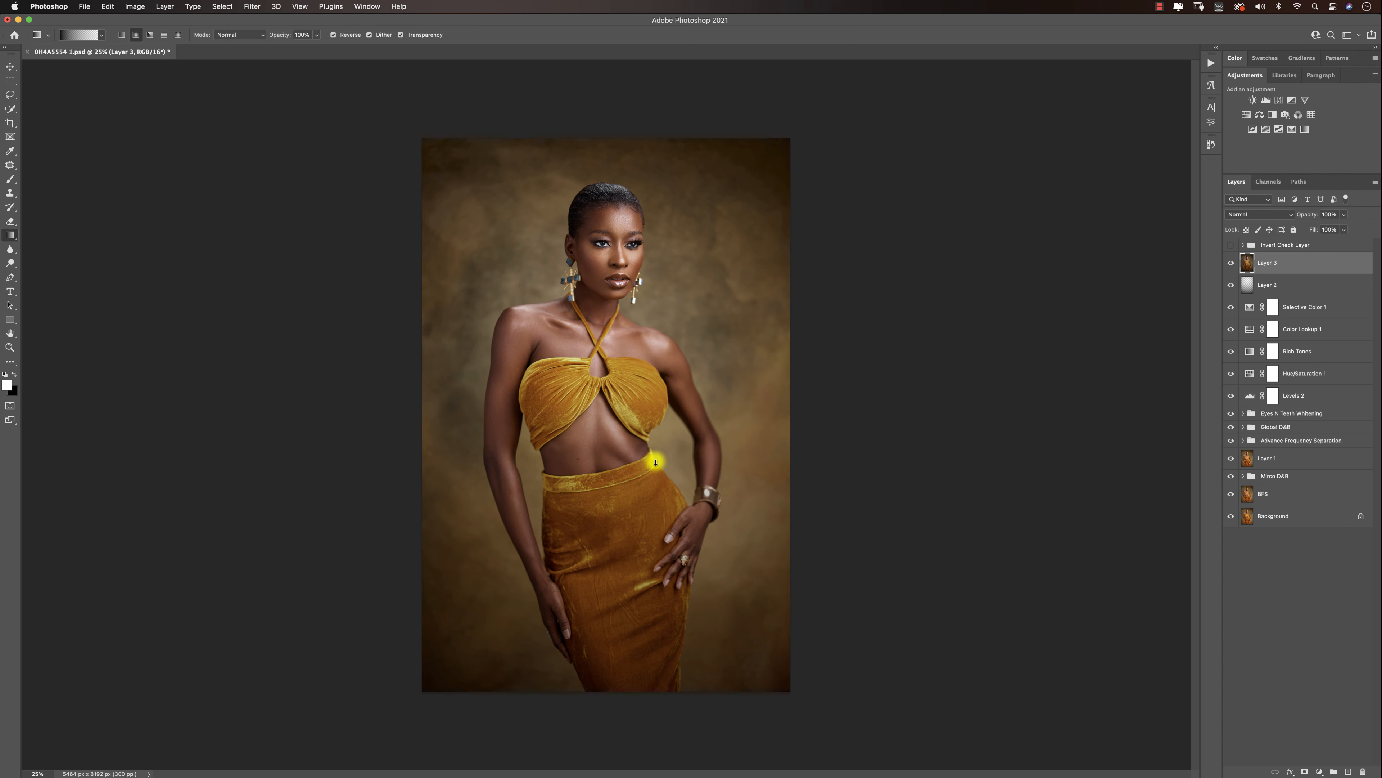
# Warp the outline of the bent arm near the elbow with a Liquify brush of size 400 to 500.
pyautogui.press('[')
pyautogui.press('[')
pyautogui.press('[')
pyautogui.press('[')
pyautogui.press('[')
pyautogui.press('[')
pyautogui.press('[')
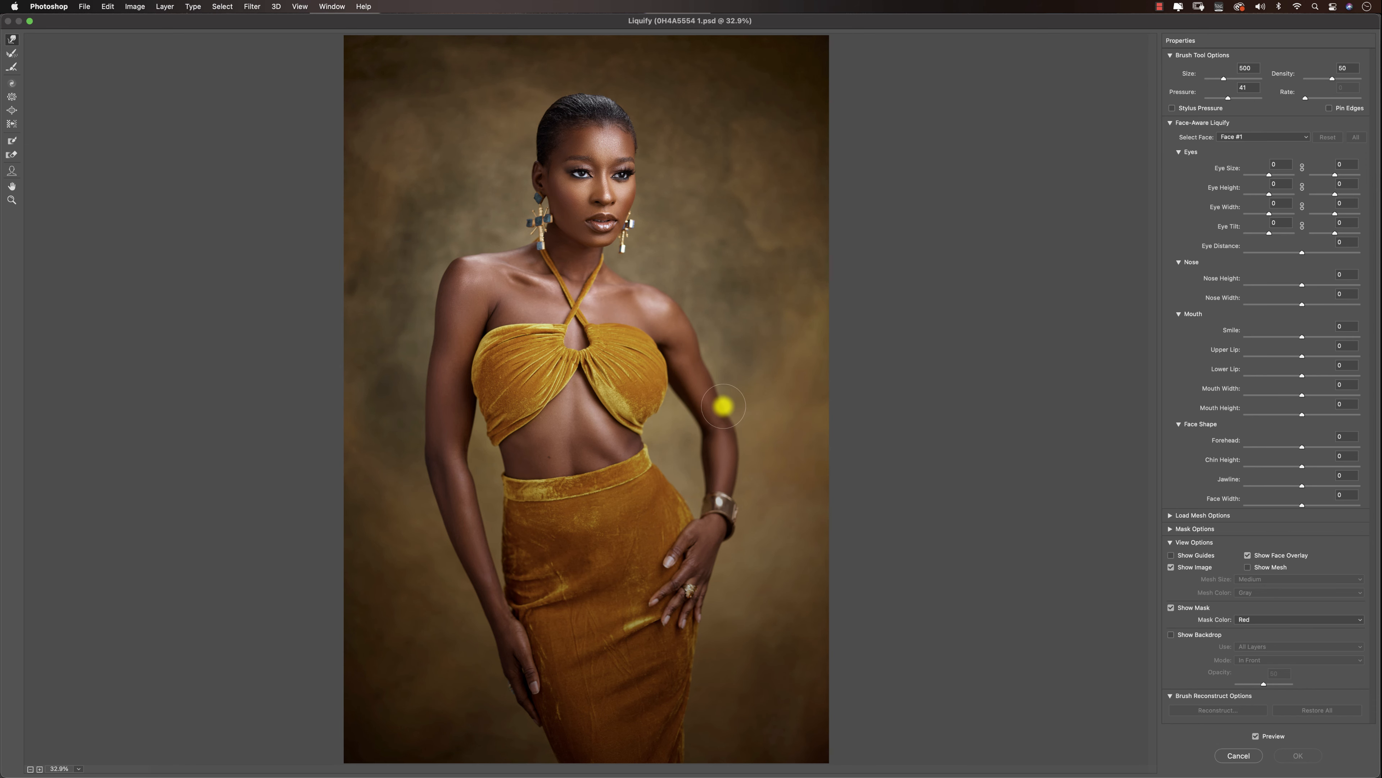
pyautogui.press(']')
pyautogui.moveTo(725, 401); pyautogui.dragTo(723, 404)
pyautogui.press(']')
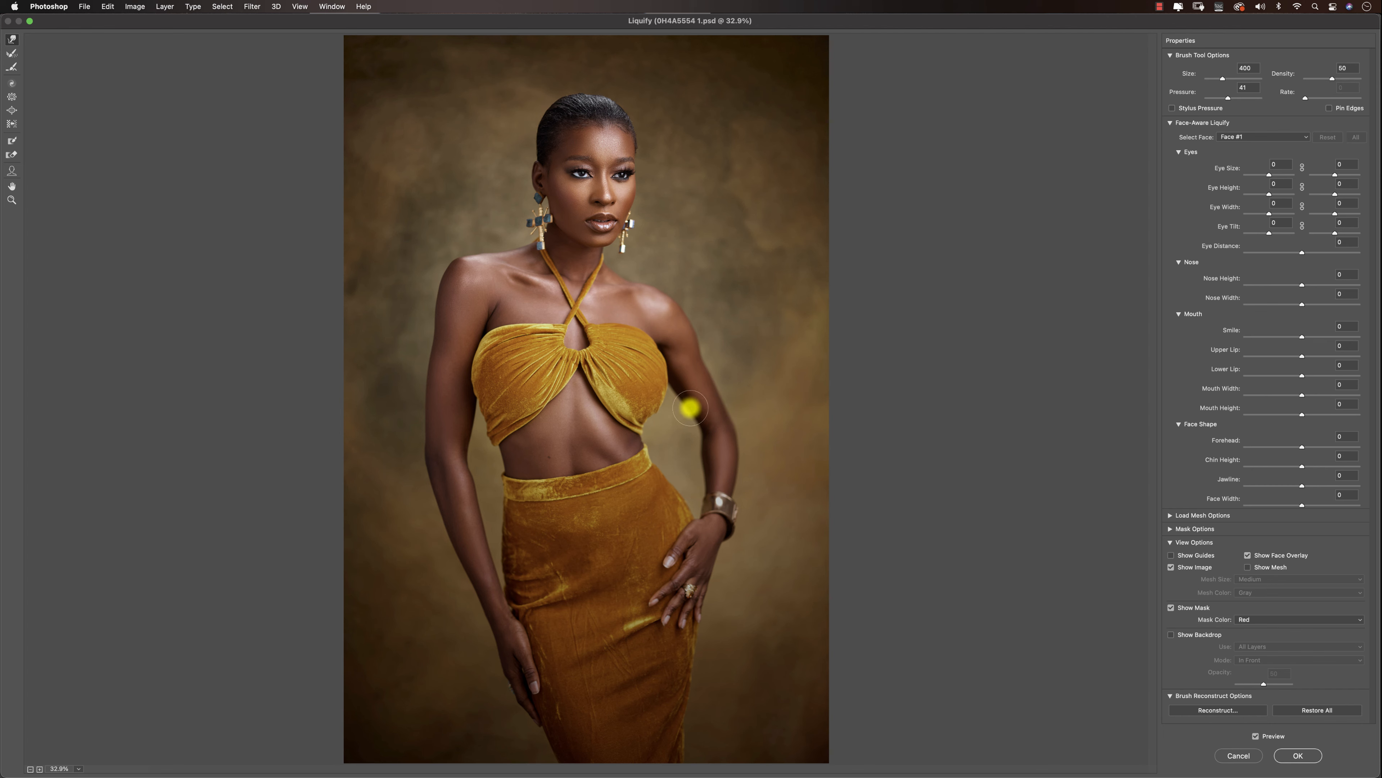
pyautogui.press(']')
pyautogui.press(']')
pyautogui.press(']')
pyautogui.press('[')
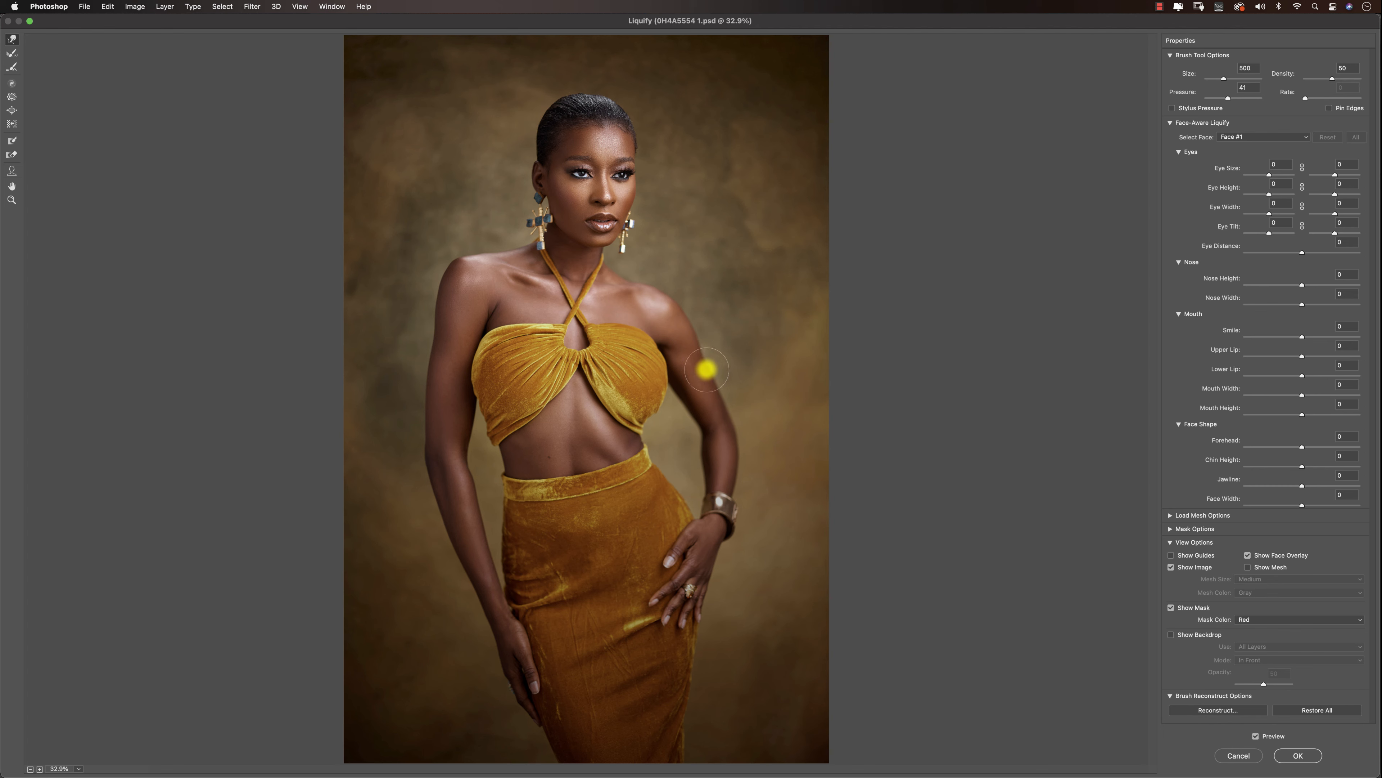
# Refine the bent arm's curve in Liquify, varying the brush size up to 1200.
pyautogui.press(']')
pyautogui.press(']')
pyautogui.press(']')
pyautogui.press(']')
pyautogui.press(']')
pyautogui.press(']')
pyautogui.press(']')
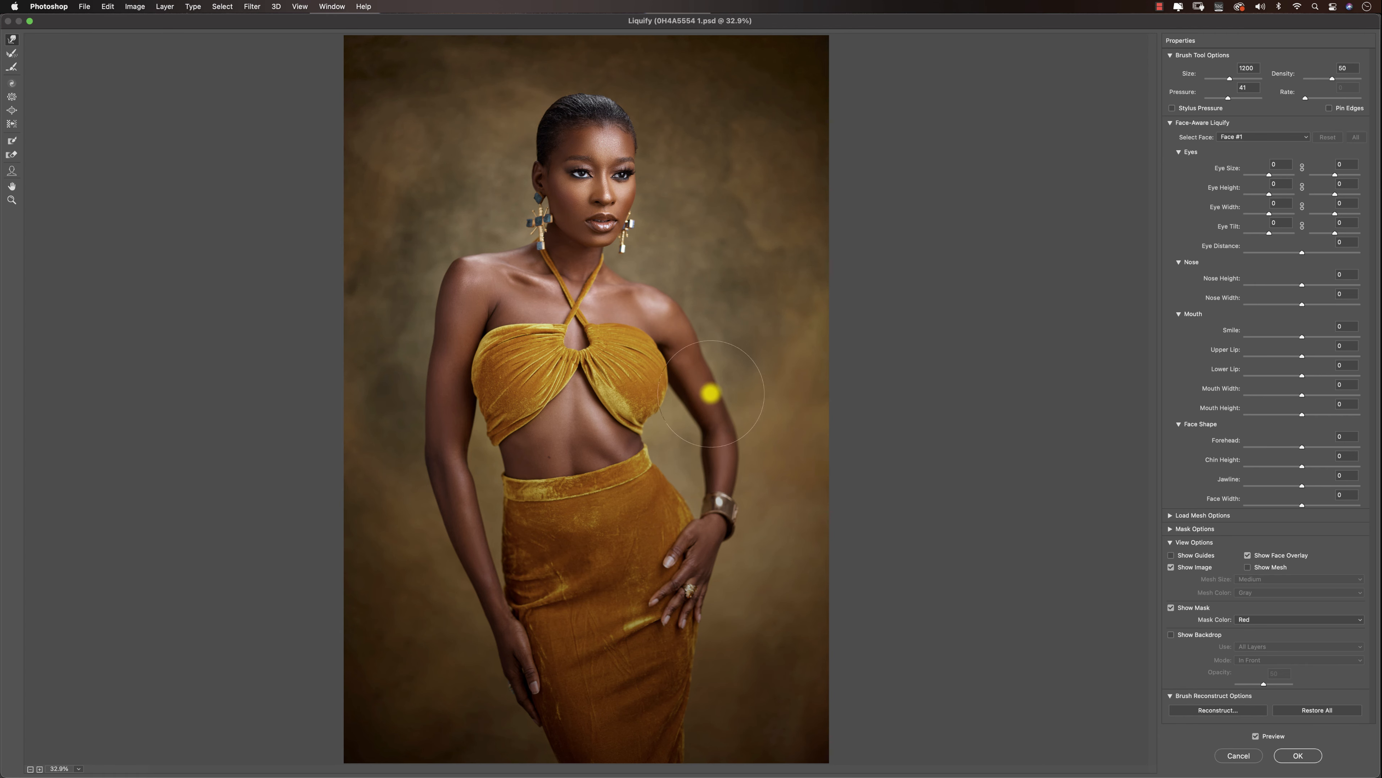
pyautogui.press('[')
pyautogui.press('[')
pyautogui.press('[')
pyautogui.press('[')
pyautogui.press('[')
pyautogui.press(']')
pyautogui.press(']')
pyautogui.press(']')
pyautogui.press(']')
pyautogui.press(']')
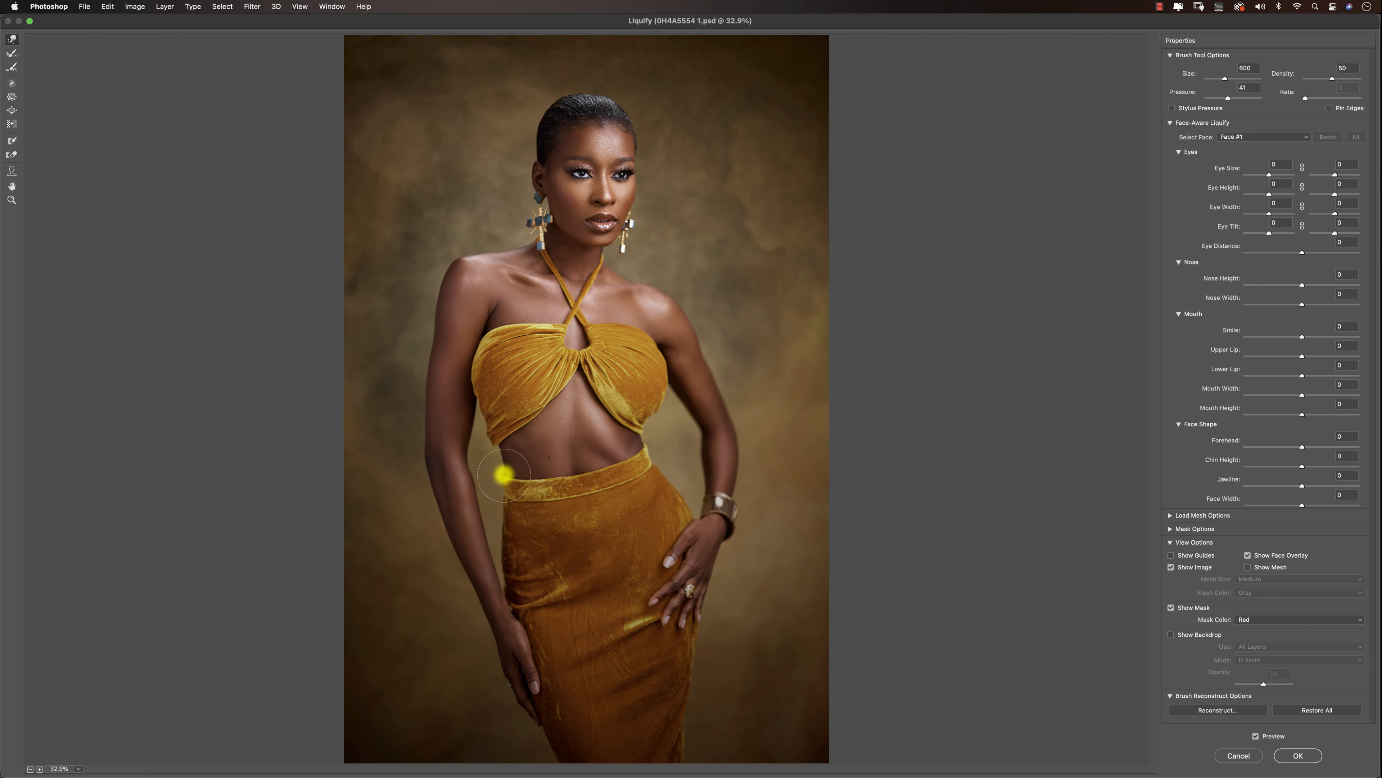
# Shape both sides of the waist and the skirt's waistband with a brush around size 600, and apply the Liquify changes.
pyautogui.press(']')
pyautogui.press(']')
pyautogui.press(']')
pyautogui.press('[')
pyautogui.press('[')
pyautogui.press('[')
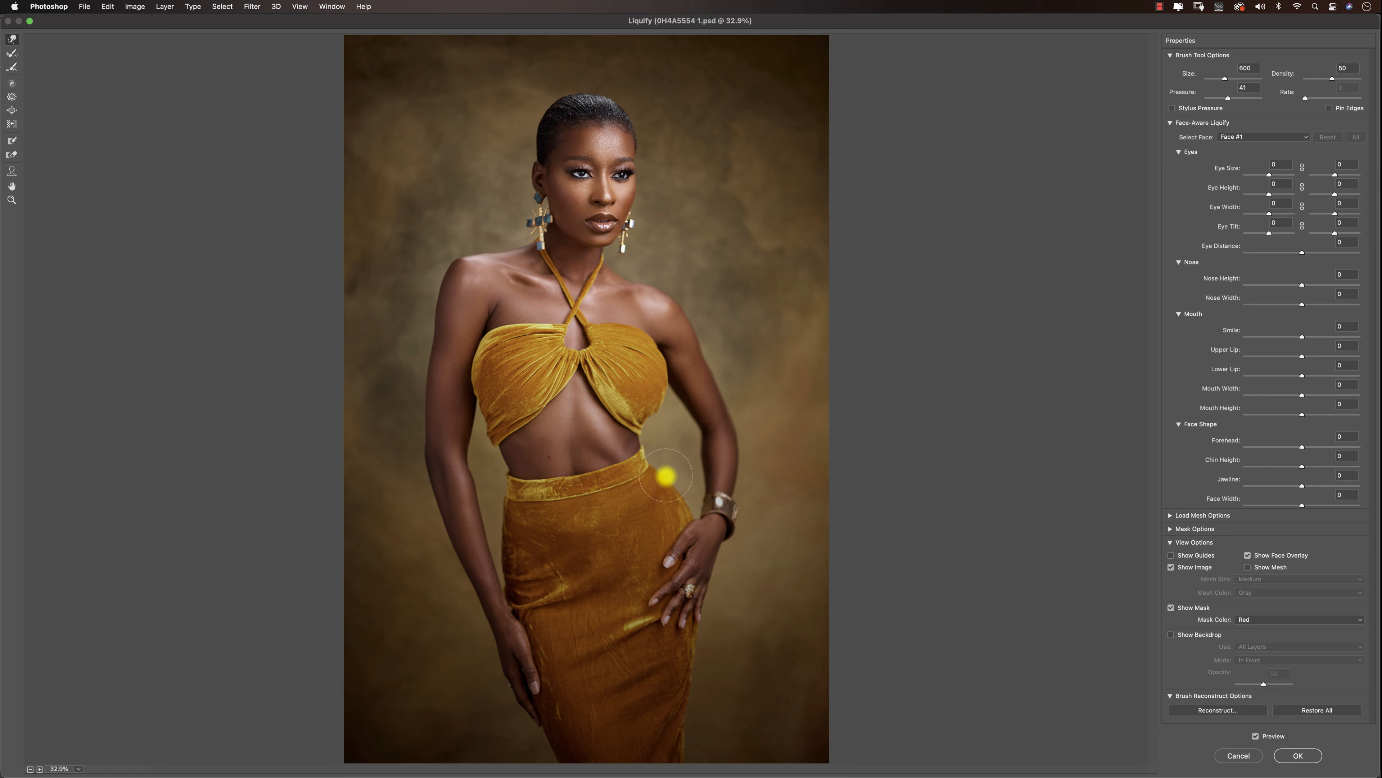
pyautogui.press(']')
pyautogui.press(']')
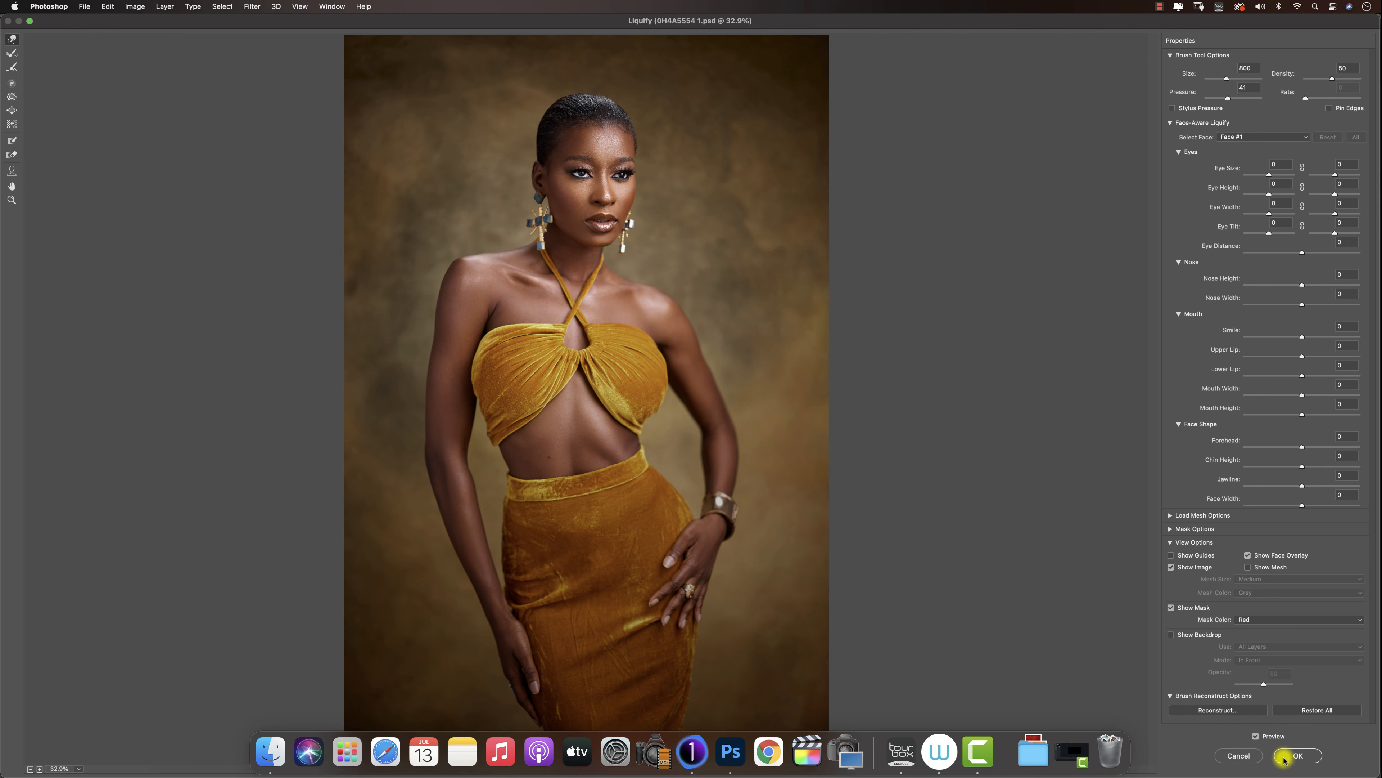
pyautogui.click(1297, 755)
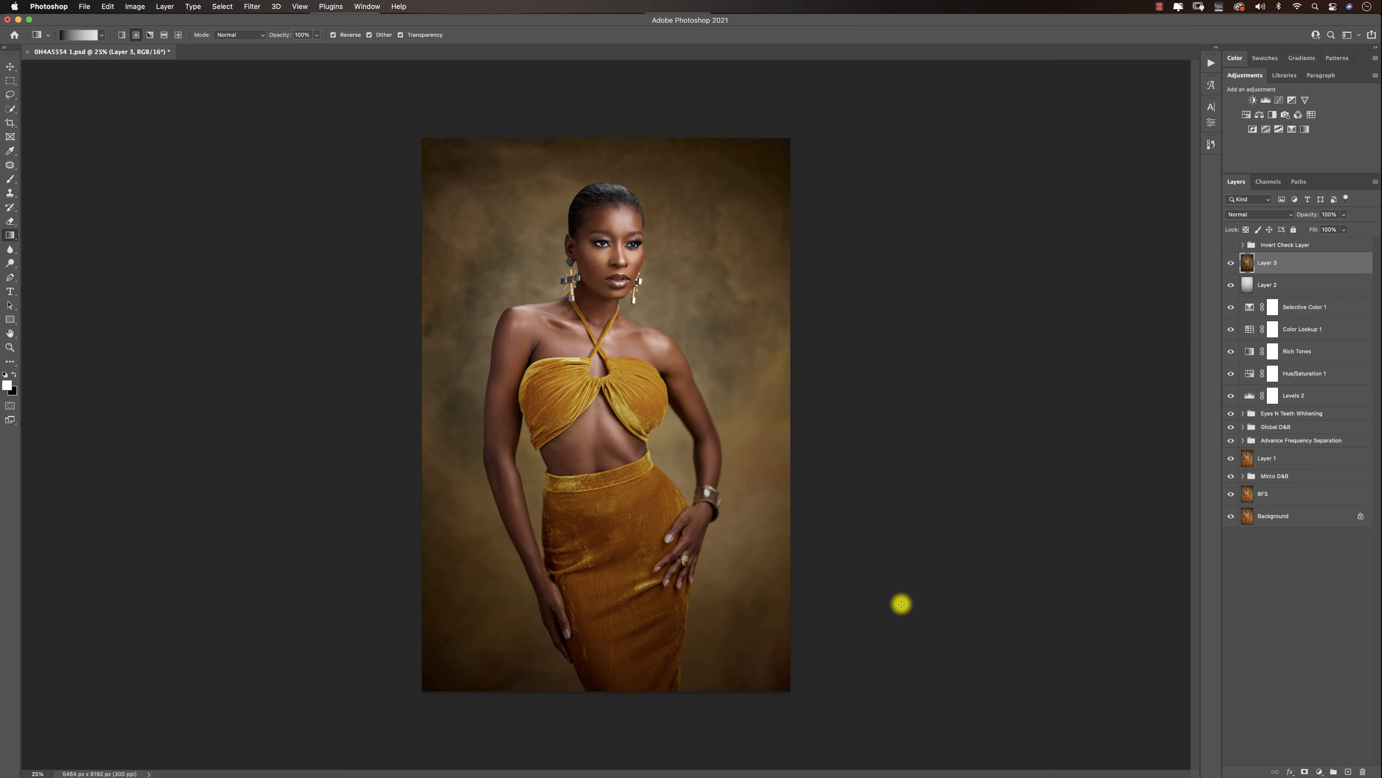
# Compare the retouched portrait with the original Background layer at closer view, and save the document.
pyautogui.press('z')
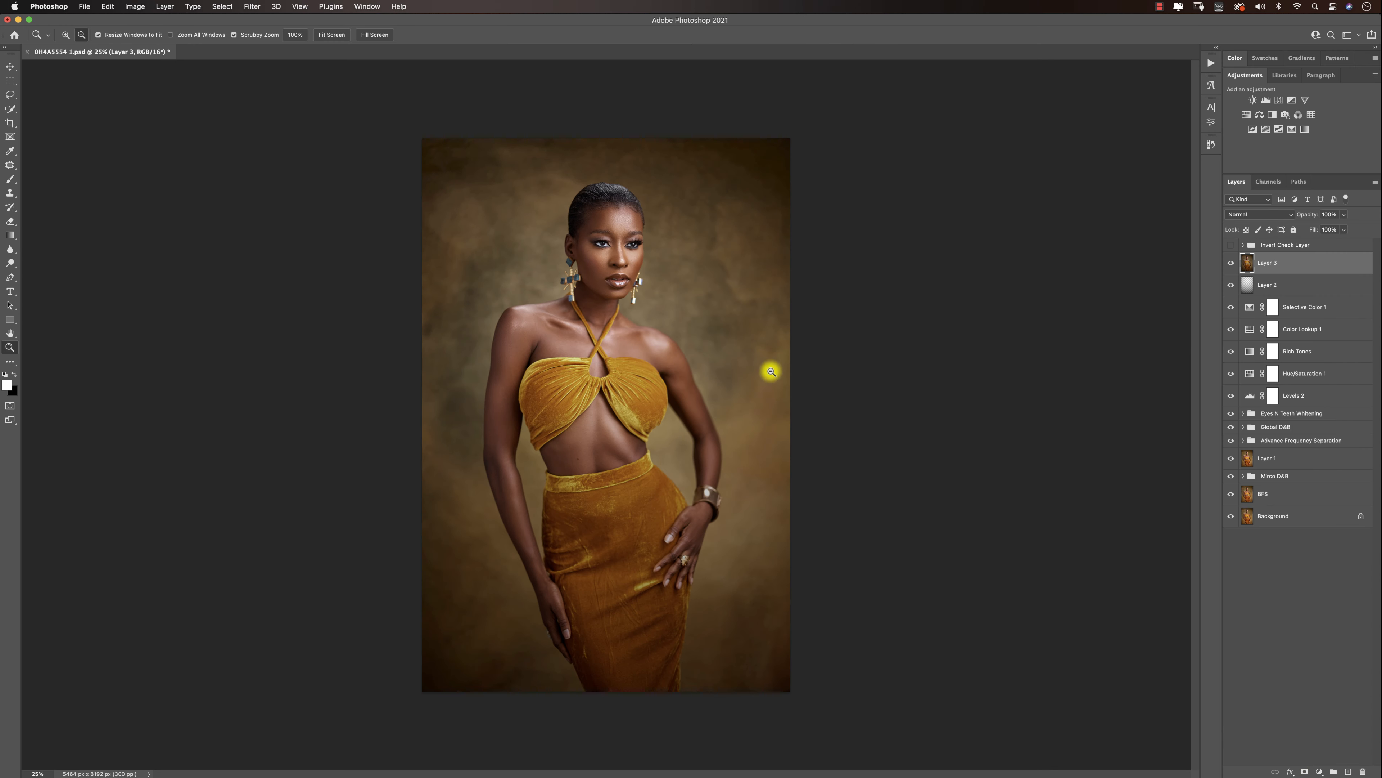
pyautogui.click(679, 357)
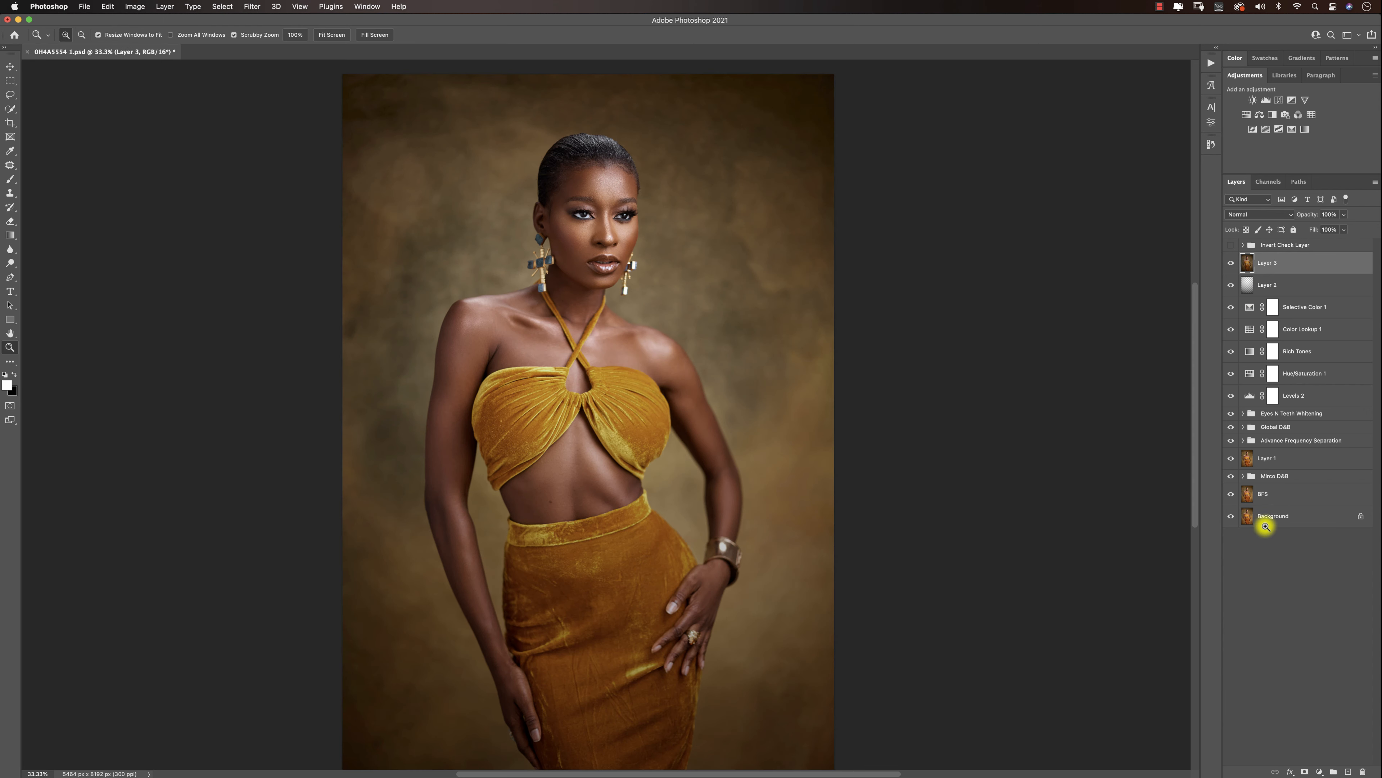
pyautogui.press('g')
pyautogui.keyDown('alt'); pyautogui.click(1231, 517); pyautogui.keyUp('alt')
pyautogui.keyDown('alt'); pyautogui.click(1231, 517); pyautogui.keyUp('alt')
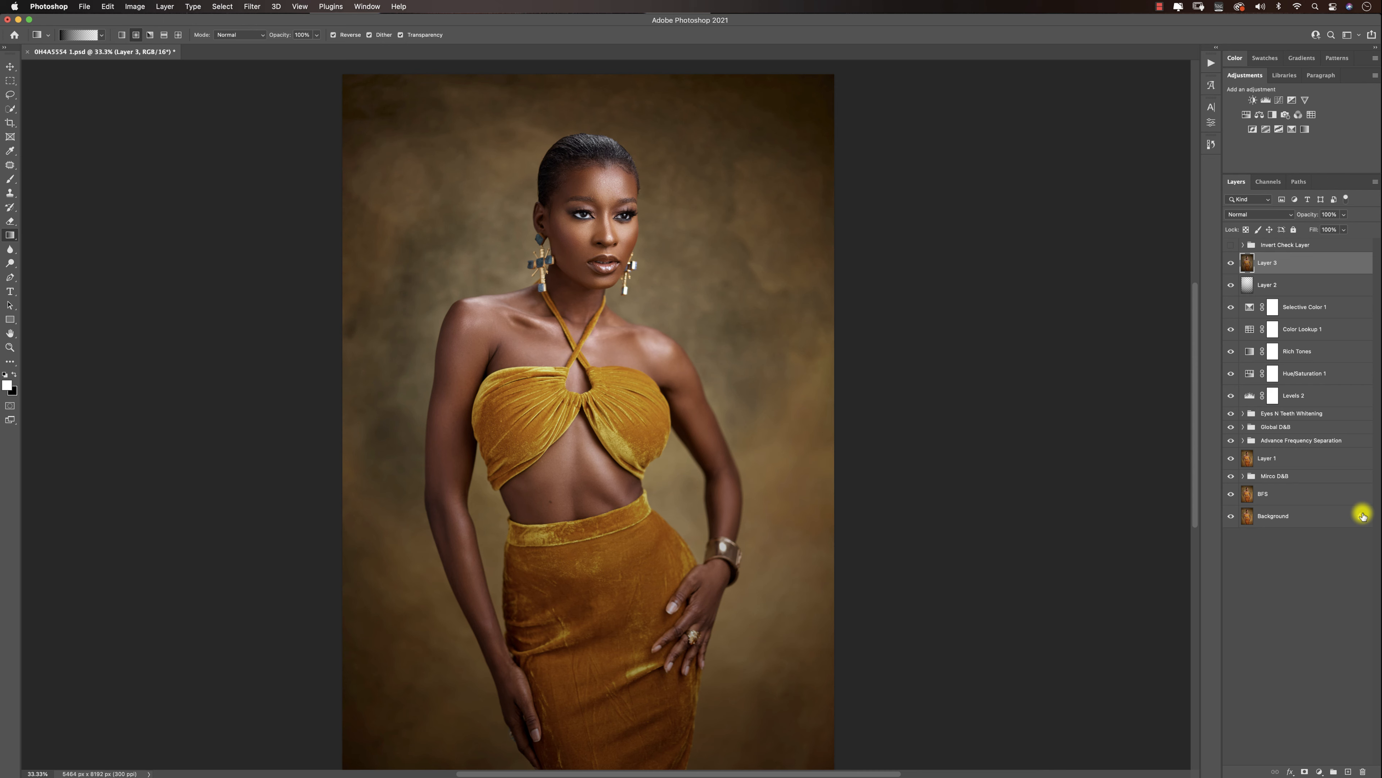
pyautogui.press('super+s')
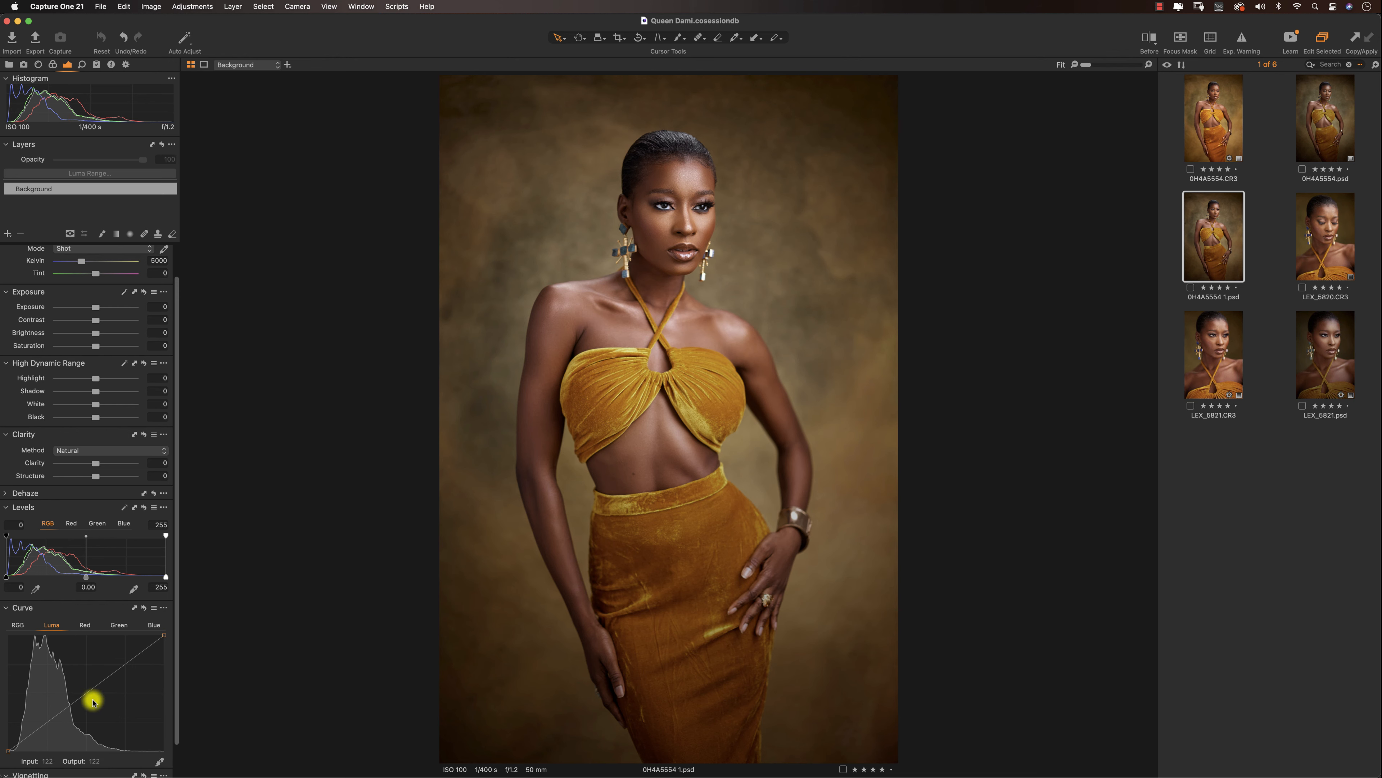
# Switch to Capture One and shape the Luma curve of 0H4A5554 1.psd with three points, slightly lowering the brighter tones.
pyautogui.click(123, 665)
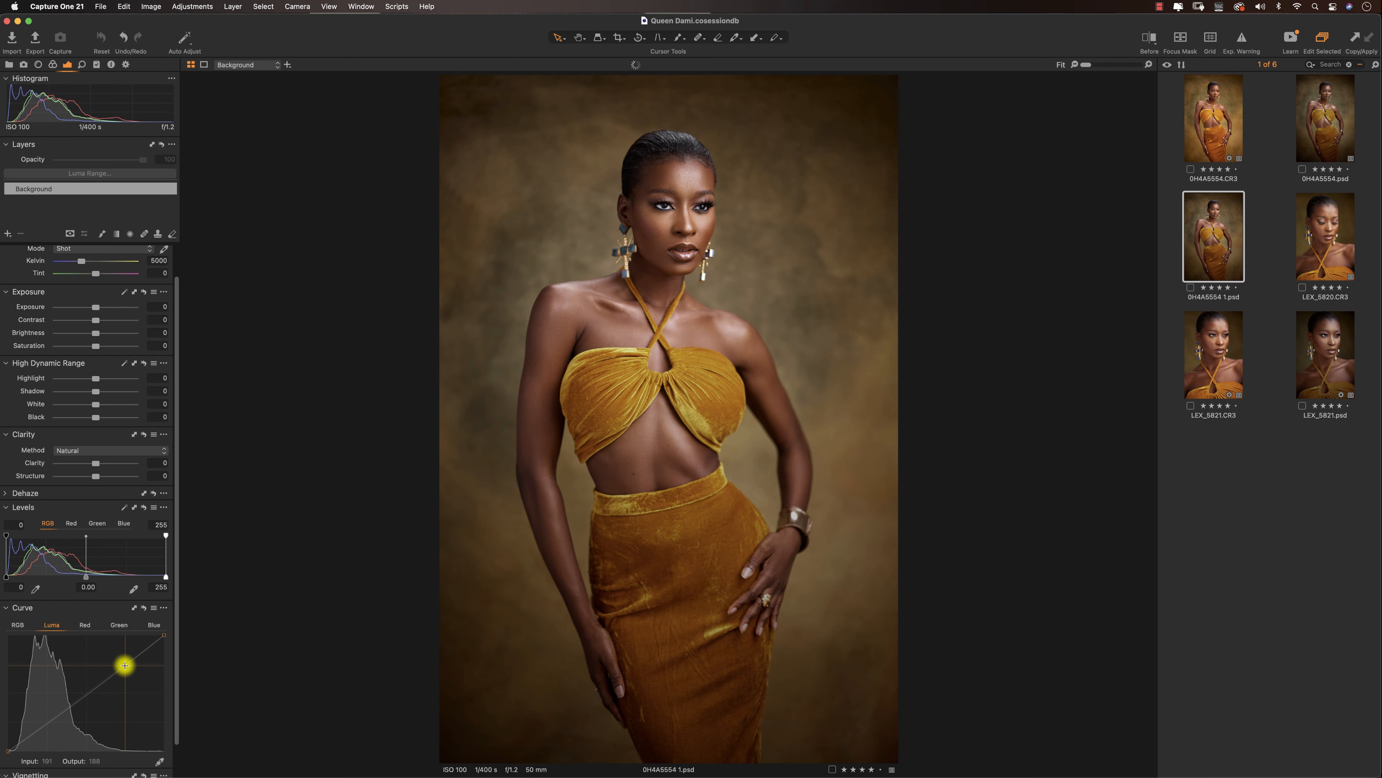
pyautogui.moveTo(84, 693); pyautogui.dragTo(121, 667)
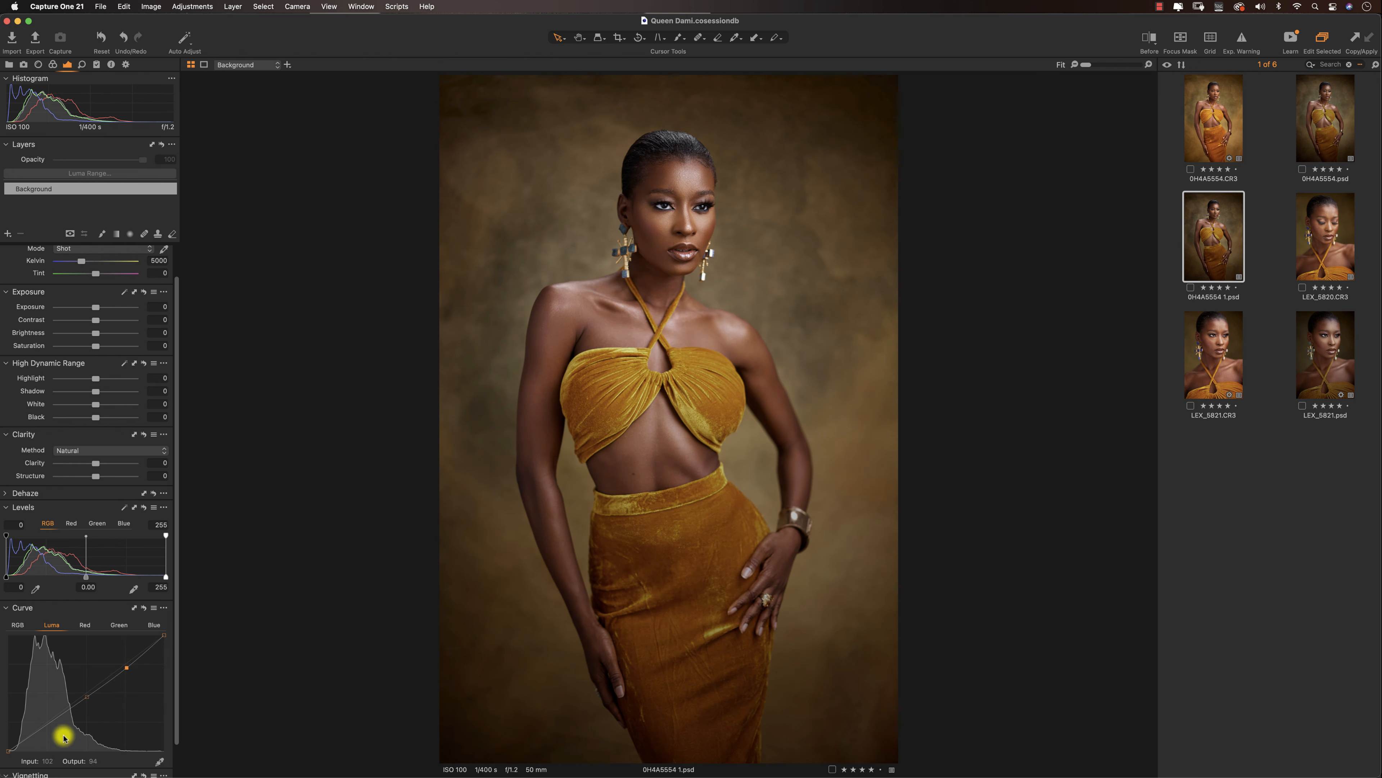
pyautogui.click(47, 726)
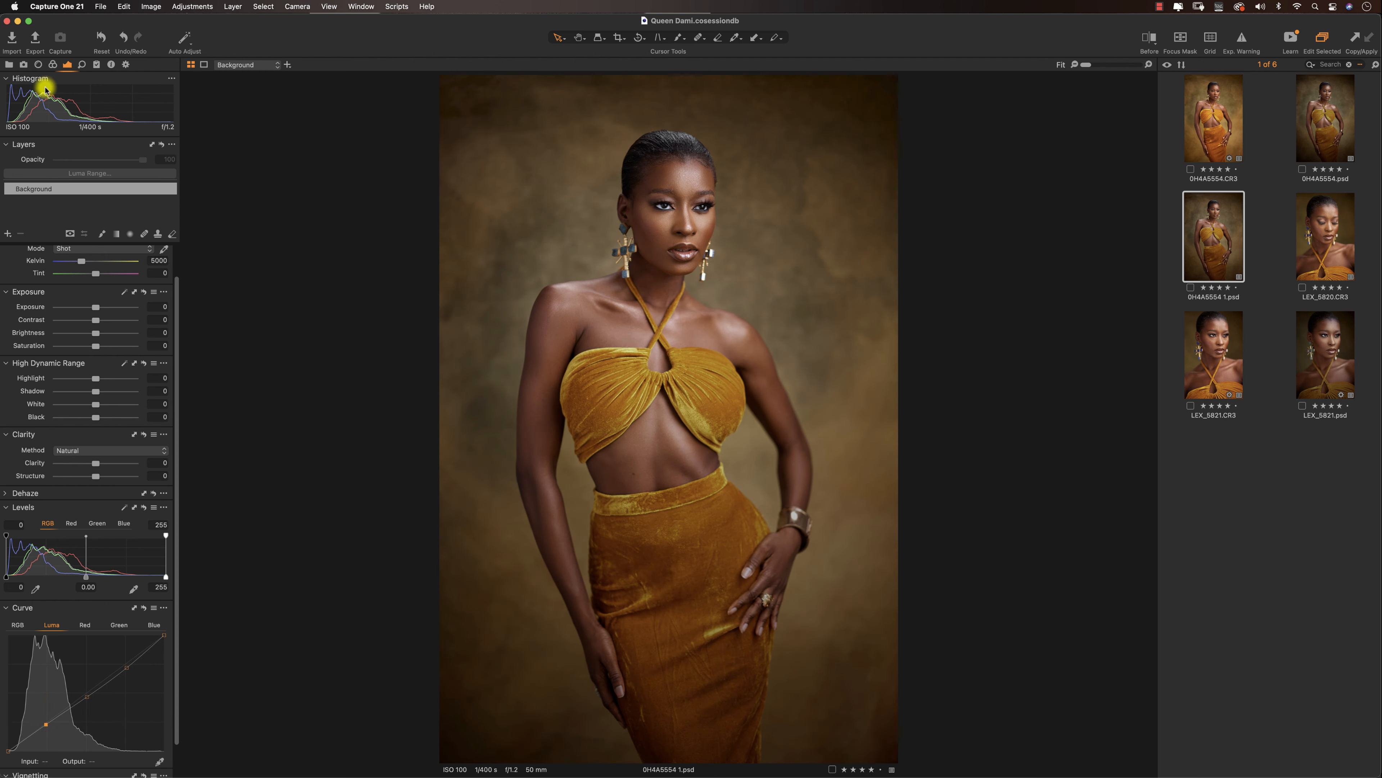
# Darken the midtones and highlights with the 3-Way Color Balance and fine-tune the shadow brightness.
pyautogui.click(52, 67)
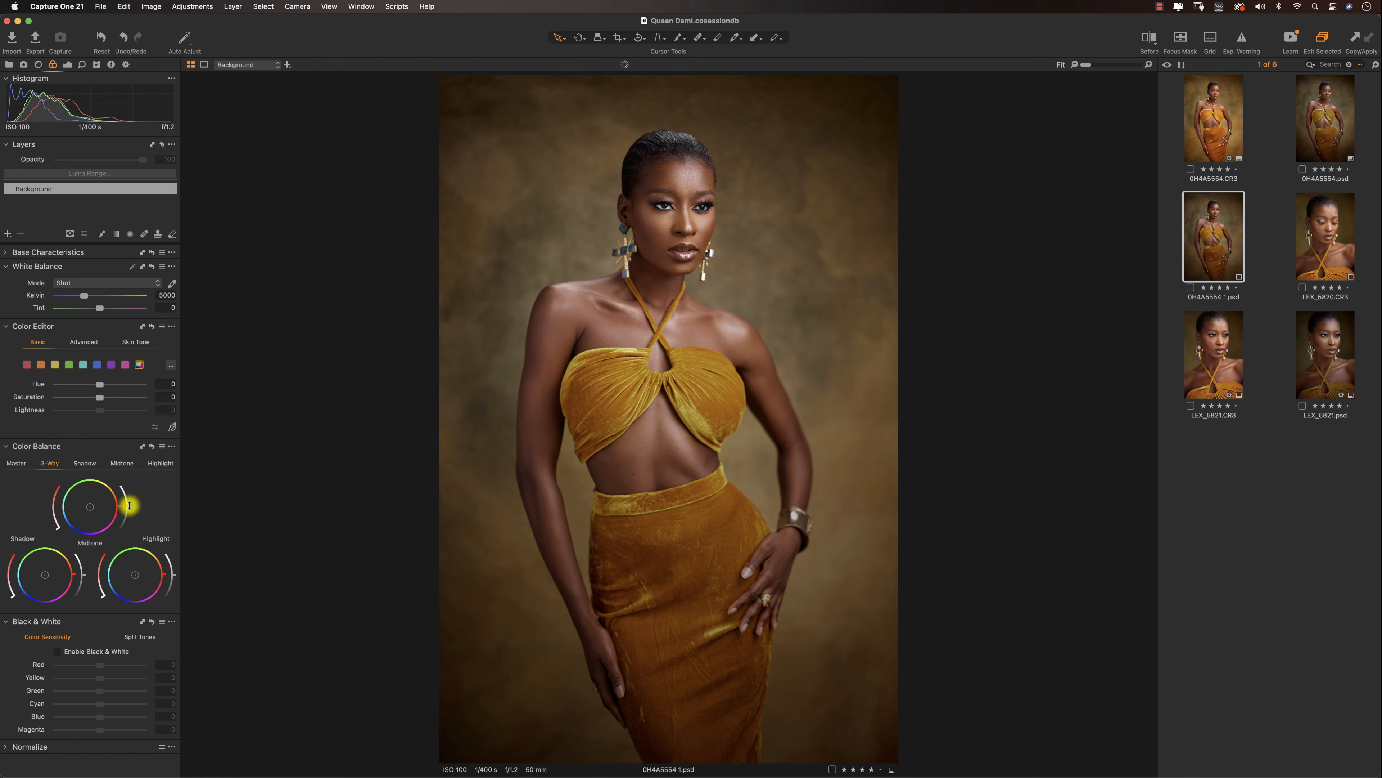
pyautogui.moveTo(130, 505); pyautogui.dragTo(129, 514)
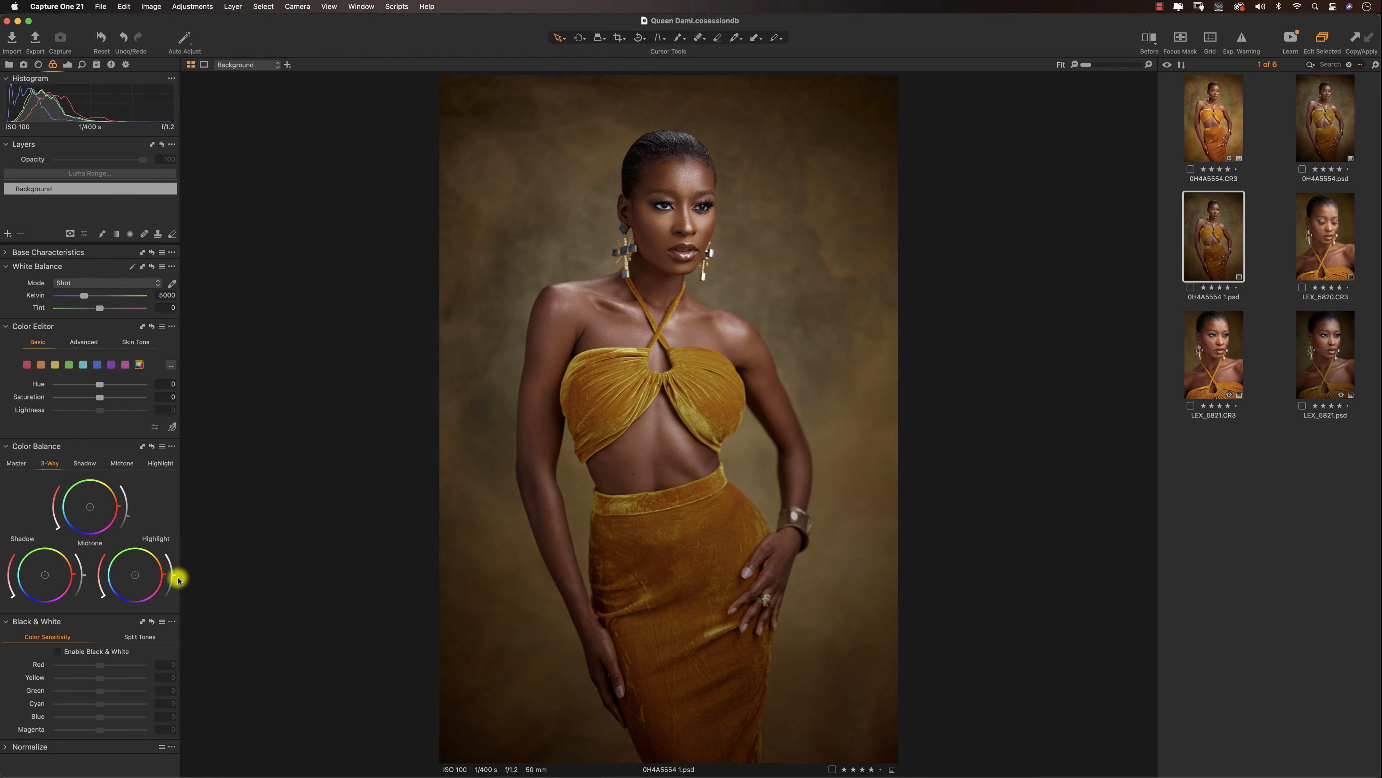
pyautogui.moveTo(172, 571); pyautogui.dragTo(174, 579)
pyautogui.moveTo(84, 577); pyautogui.dragTo(82, 573)
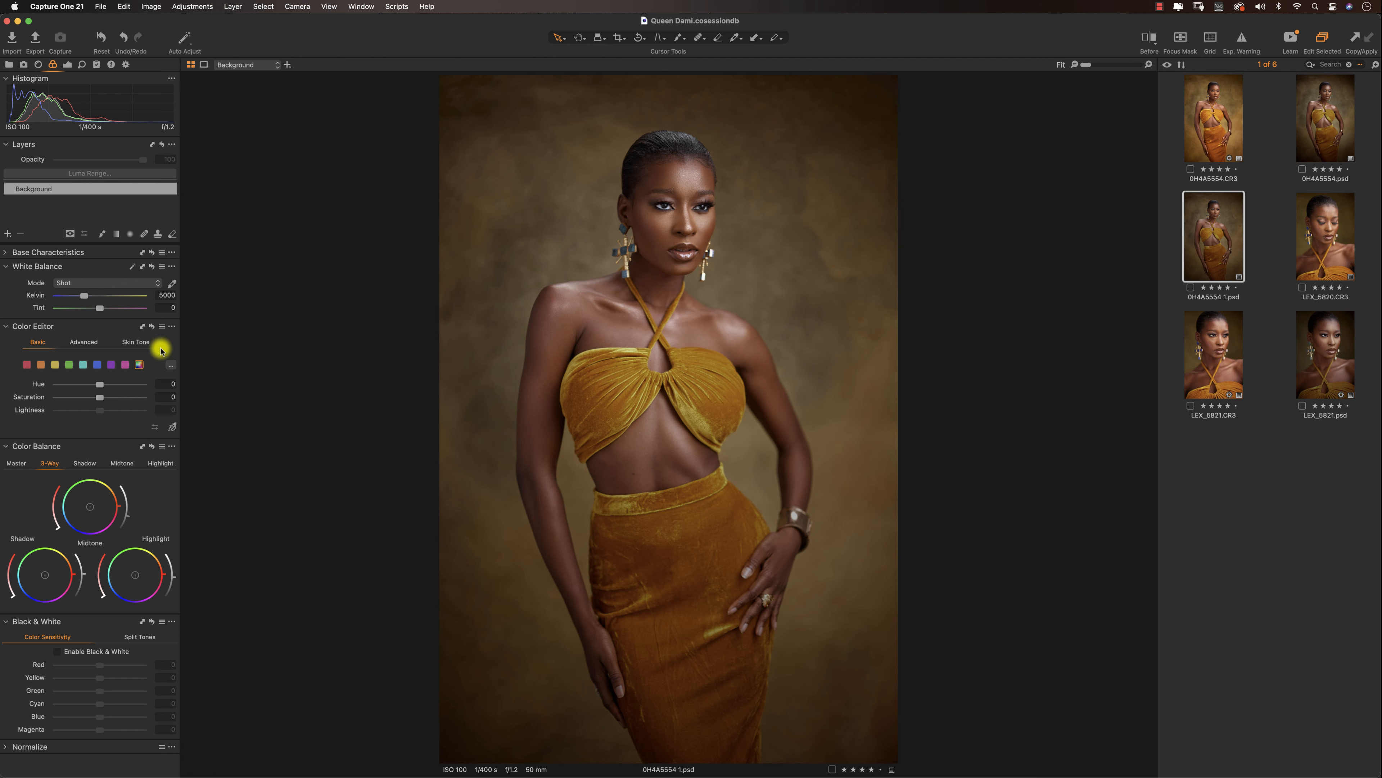
# Sample the facial skin in the Skin Tone color editor and set the Hue amount to 1.2.
pyautogui.click(131, 343)
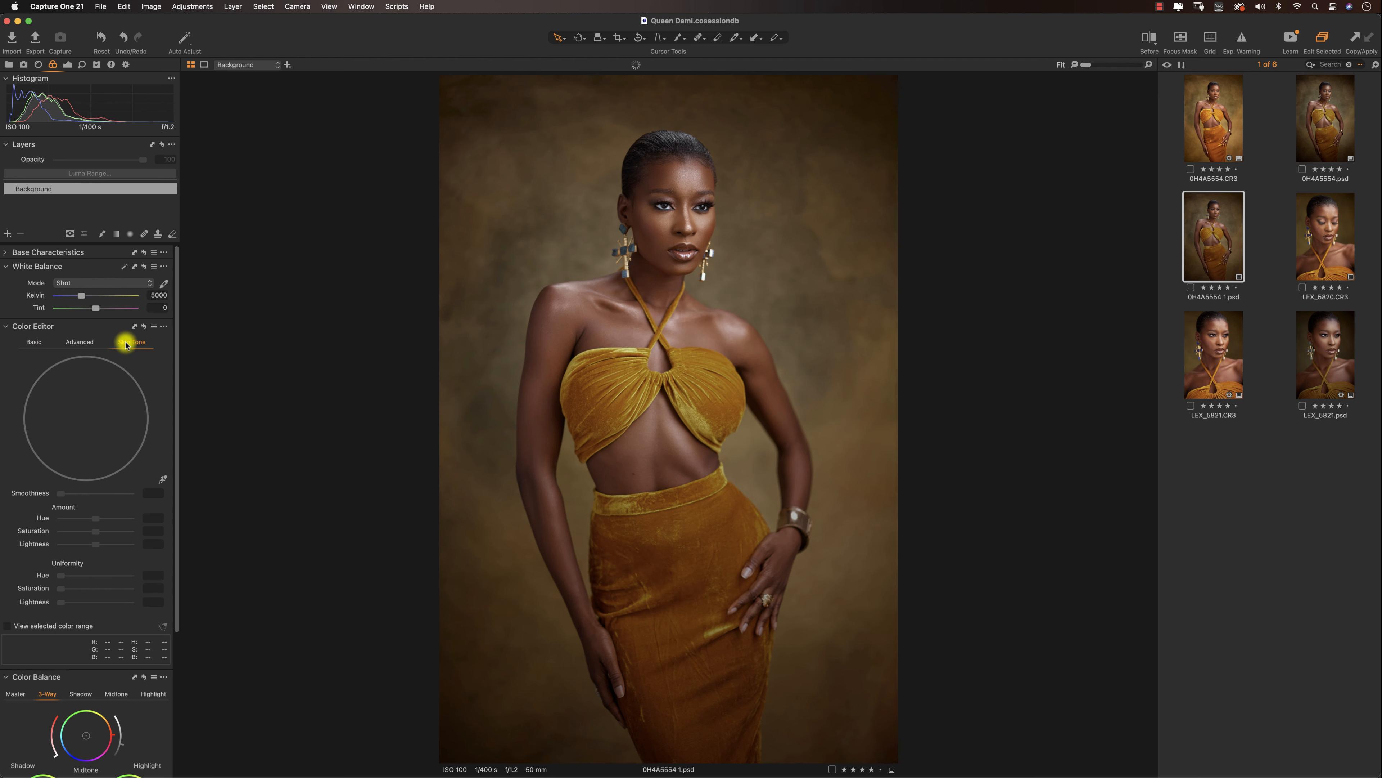
pyautogui.click(163, 479)
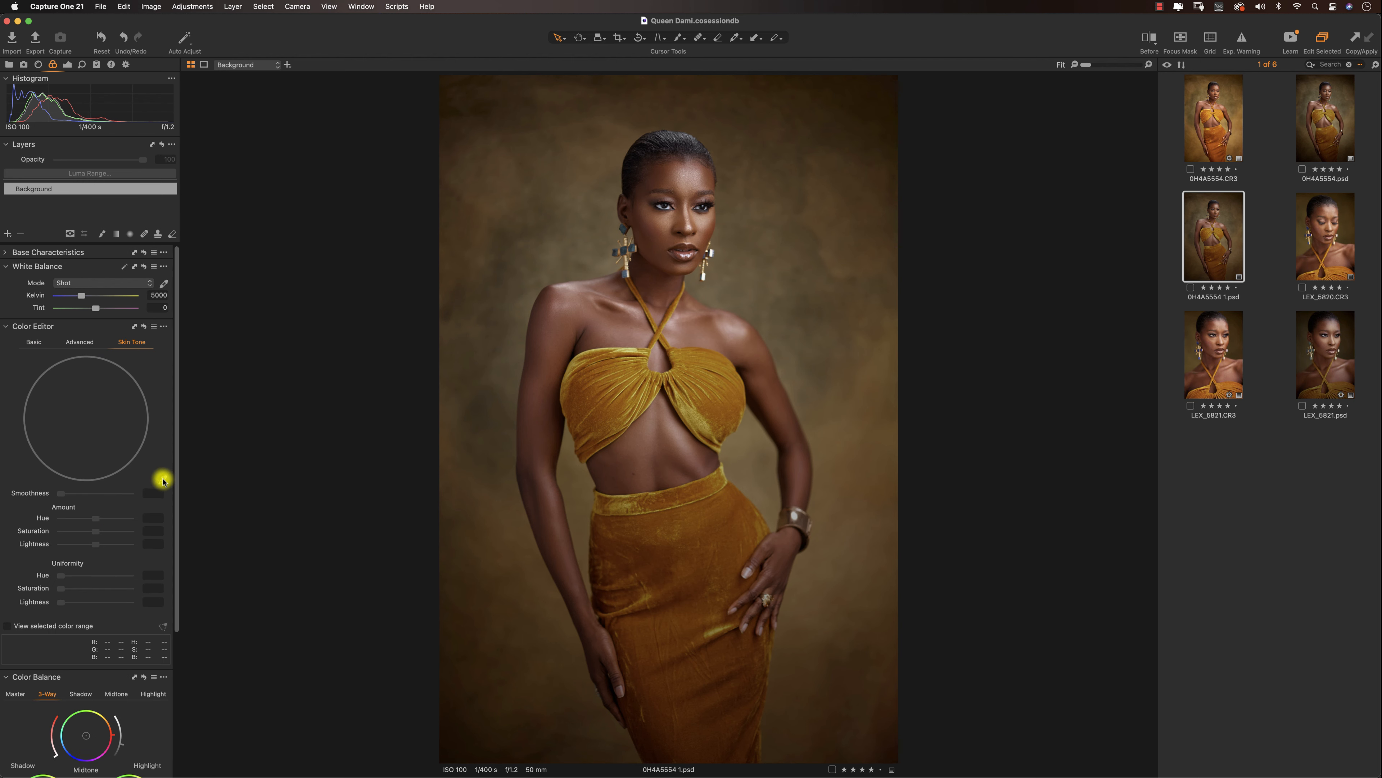
pyautogui.click(656, 228)
pyautogui.moveTo(97, 520); pyautogui.dragTo(104, 517)
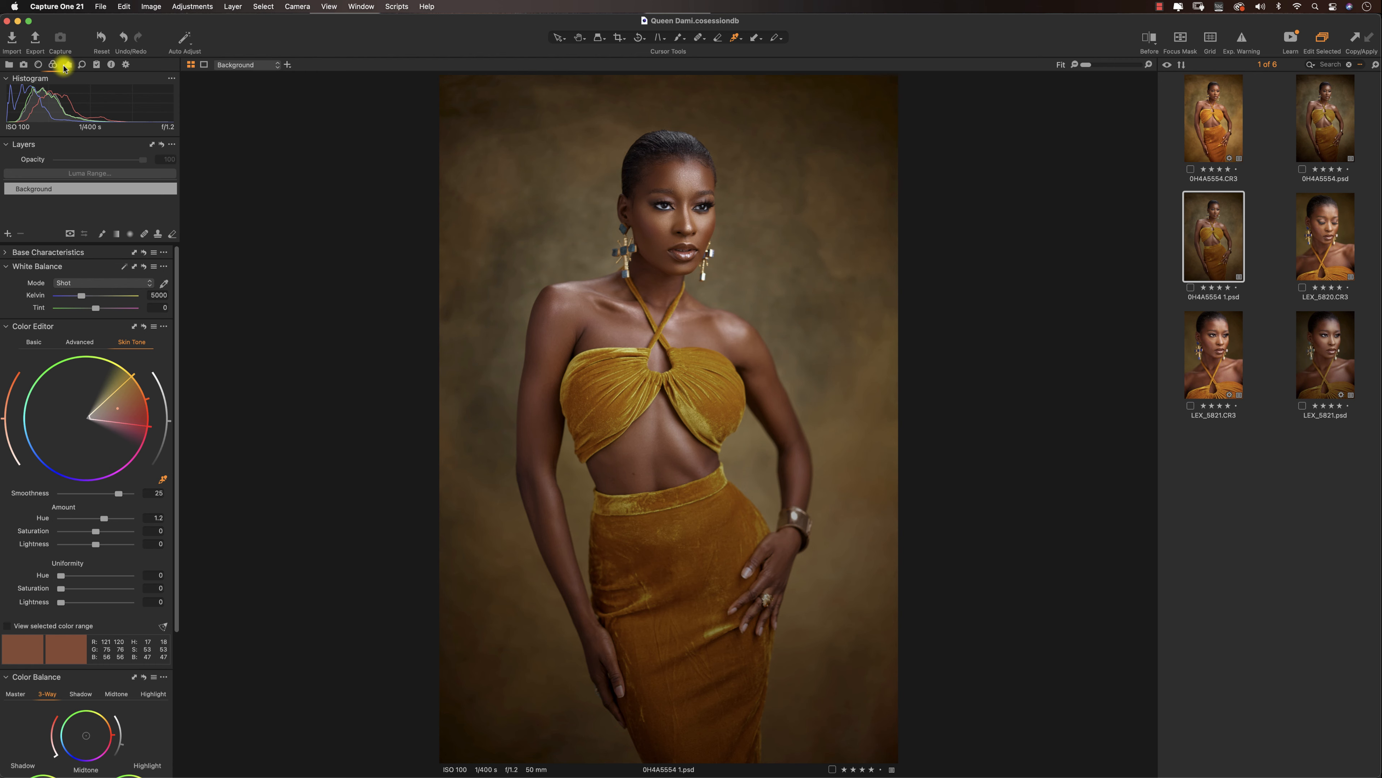
# Set High Dynamic Range Black to -13 and Shadow to 6, and darken the edges with a vignetting amount of -0.86.
pyautogui.click(66, 66)
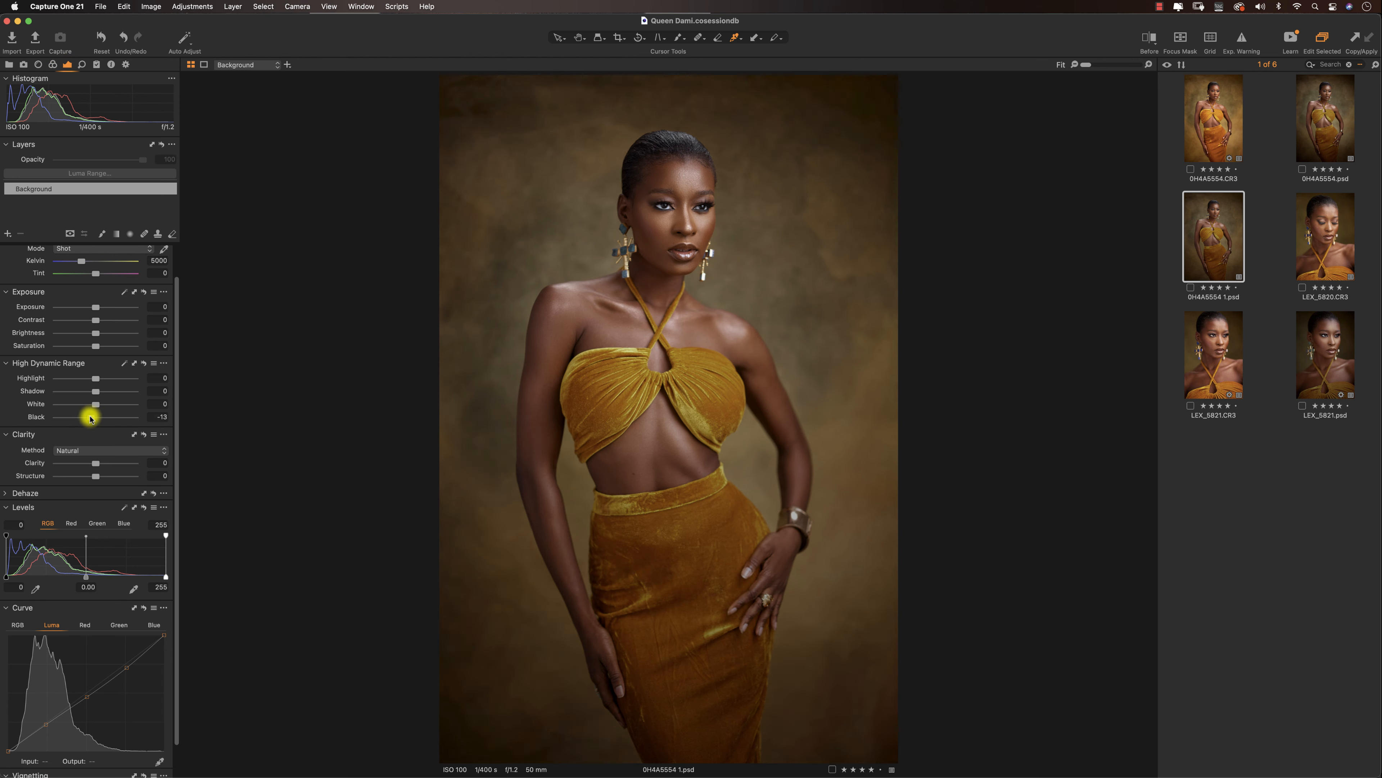
pyautogui.moveTo(90, 419); pyautogui.dragTo(97, 401)
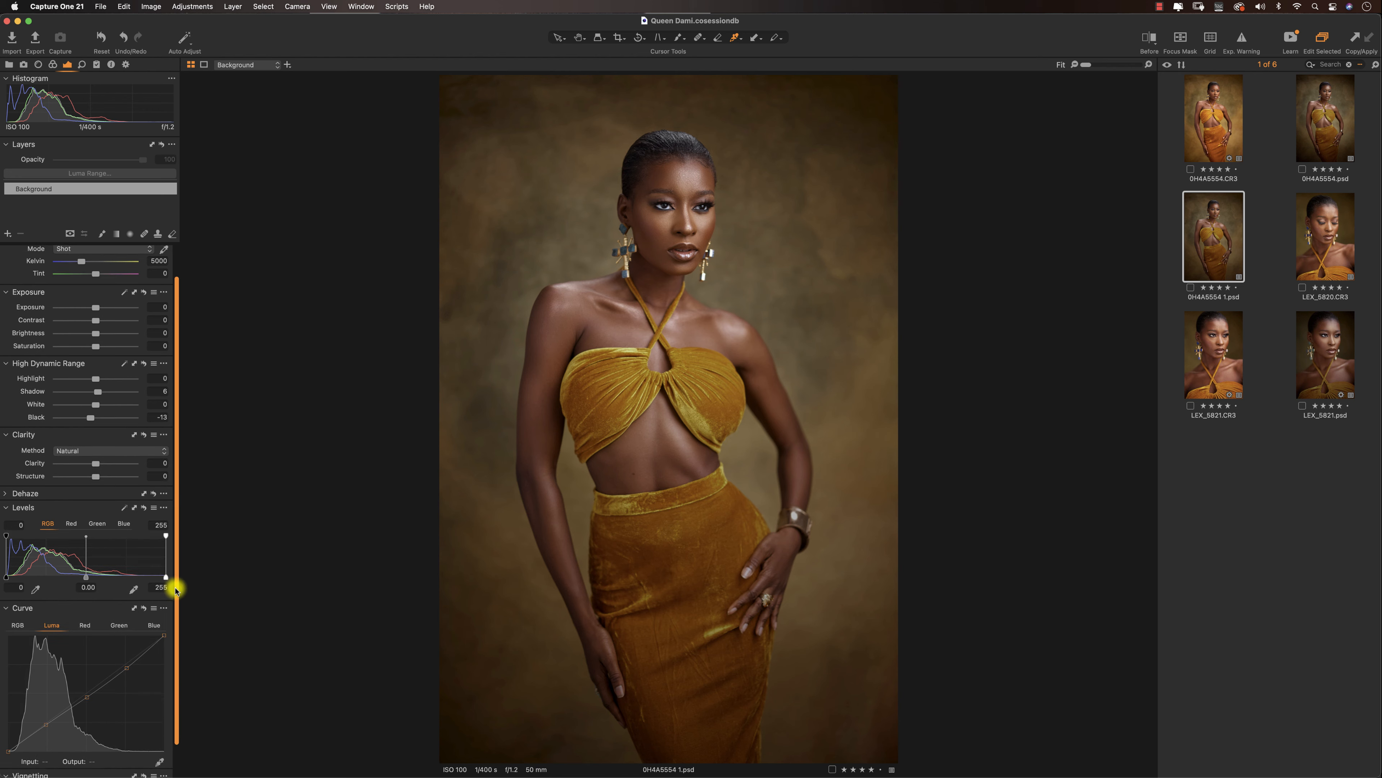
pyautogui.scroll(-2, 176, 599)
pyautogui.moveTo(95, 756); pyautogui.dragTo(88, 755)
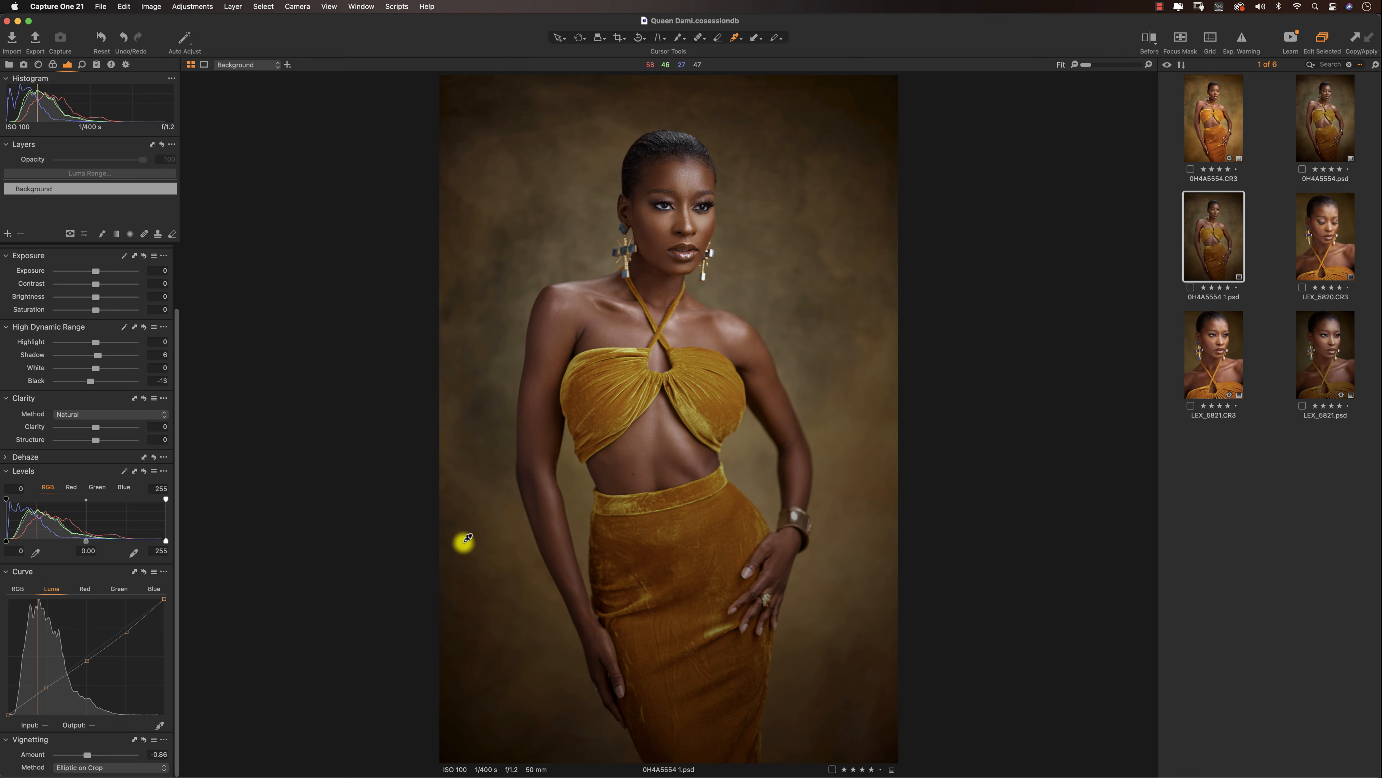
# Try tinting the shadows warmer, the highlights bluer and the midtones purplish with the 3-Way Color Balance.
pyautogui.click(53, 65)
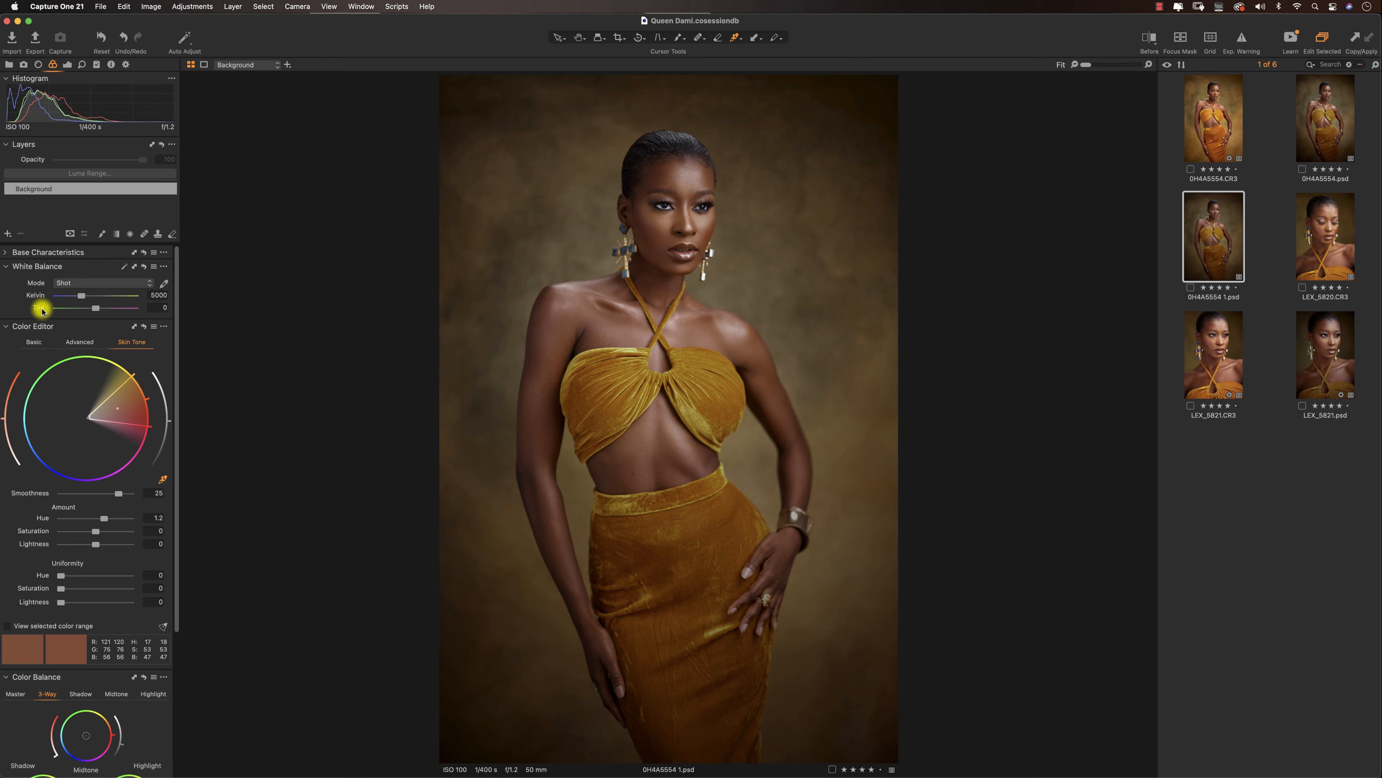
pyautogui.click(4, 327)
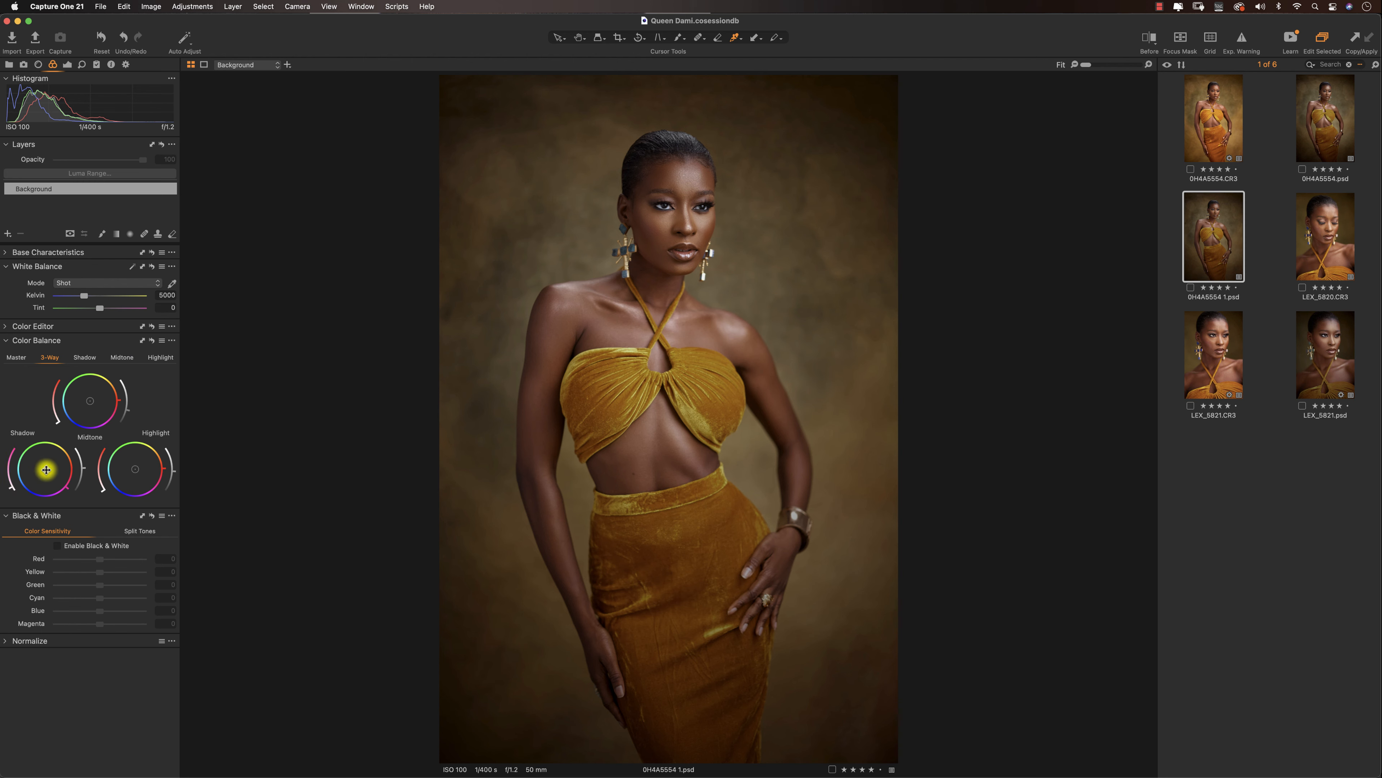
pyautogui.moveTo(45, 469); pyautogui.dragTo(47, 468)
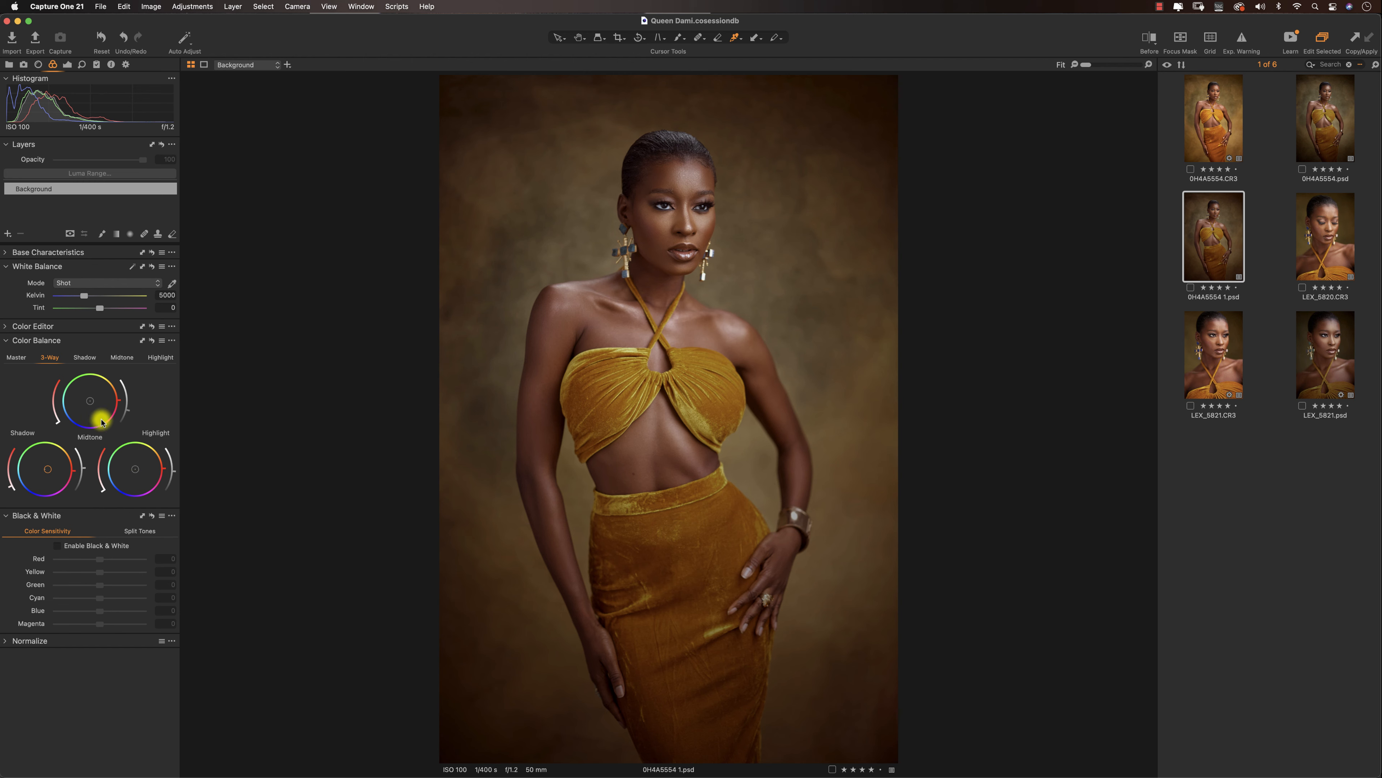
pyautogui.moveTo(134, 471); pyautogui.dragTo(130, 473)
pyautogui.moveTo(90, 401); pyautogui.dragTo(88, 403)
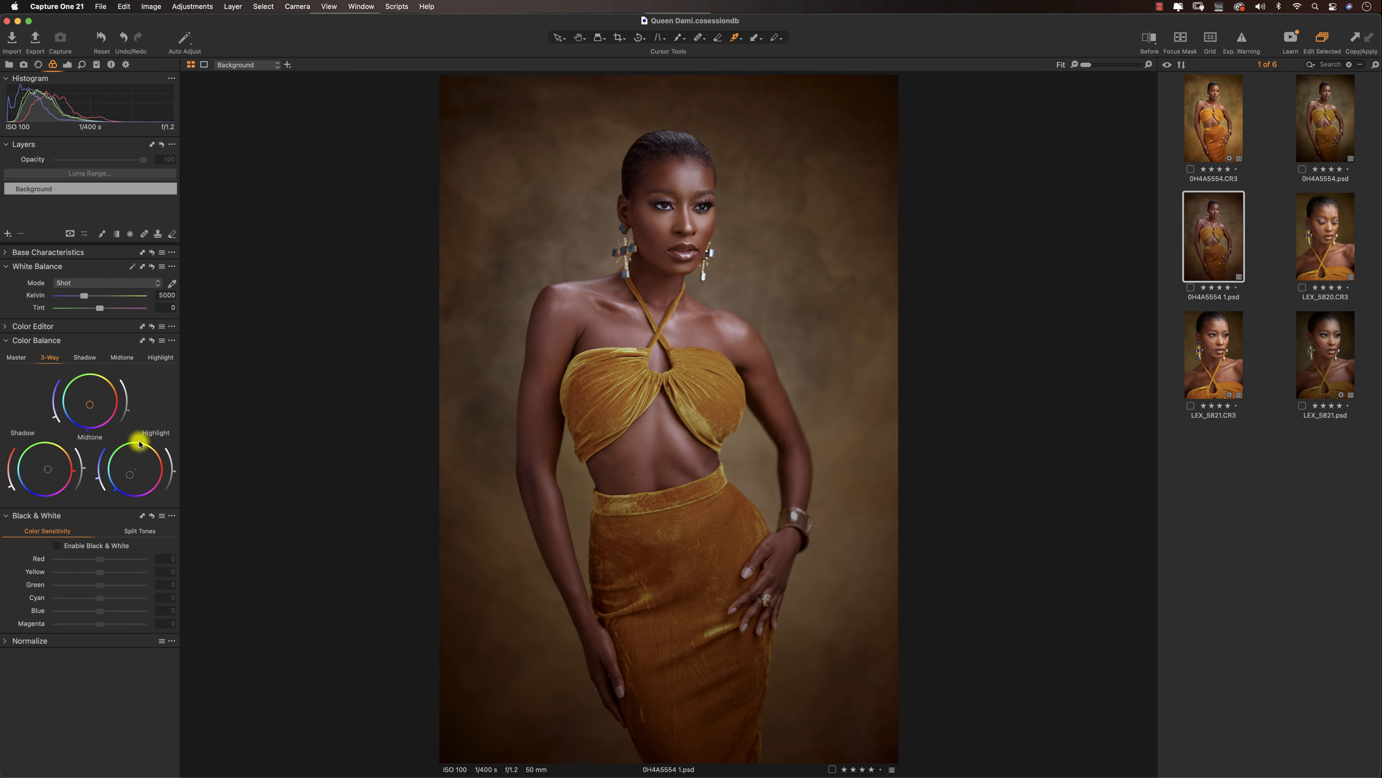
pyautogui.moveTo(48, 469); pyautogui.dragTo(45, 469)
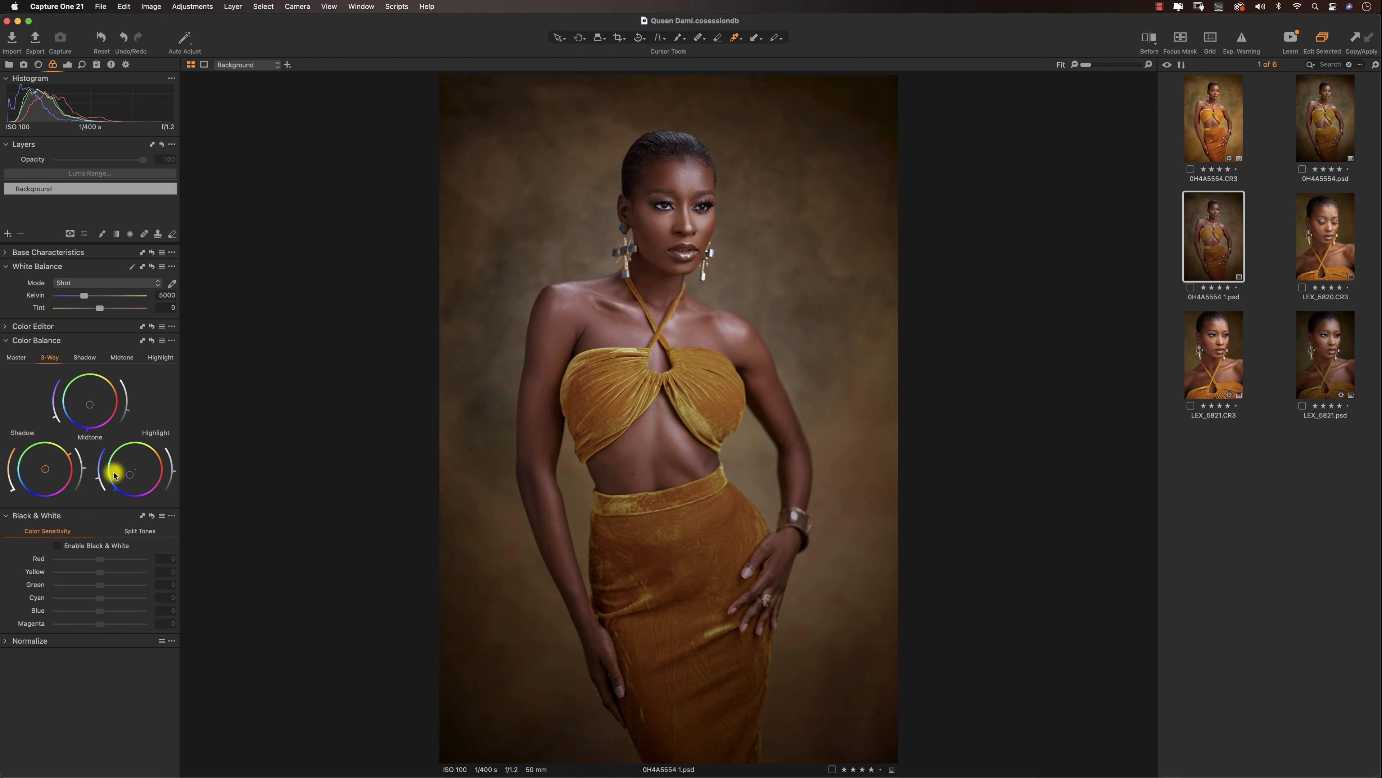
# Reset the highlight, shadow and midtone tints in the 3-Way Color Balance to neutral.
pyautogui.doubleClick(128, 475)
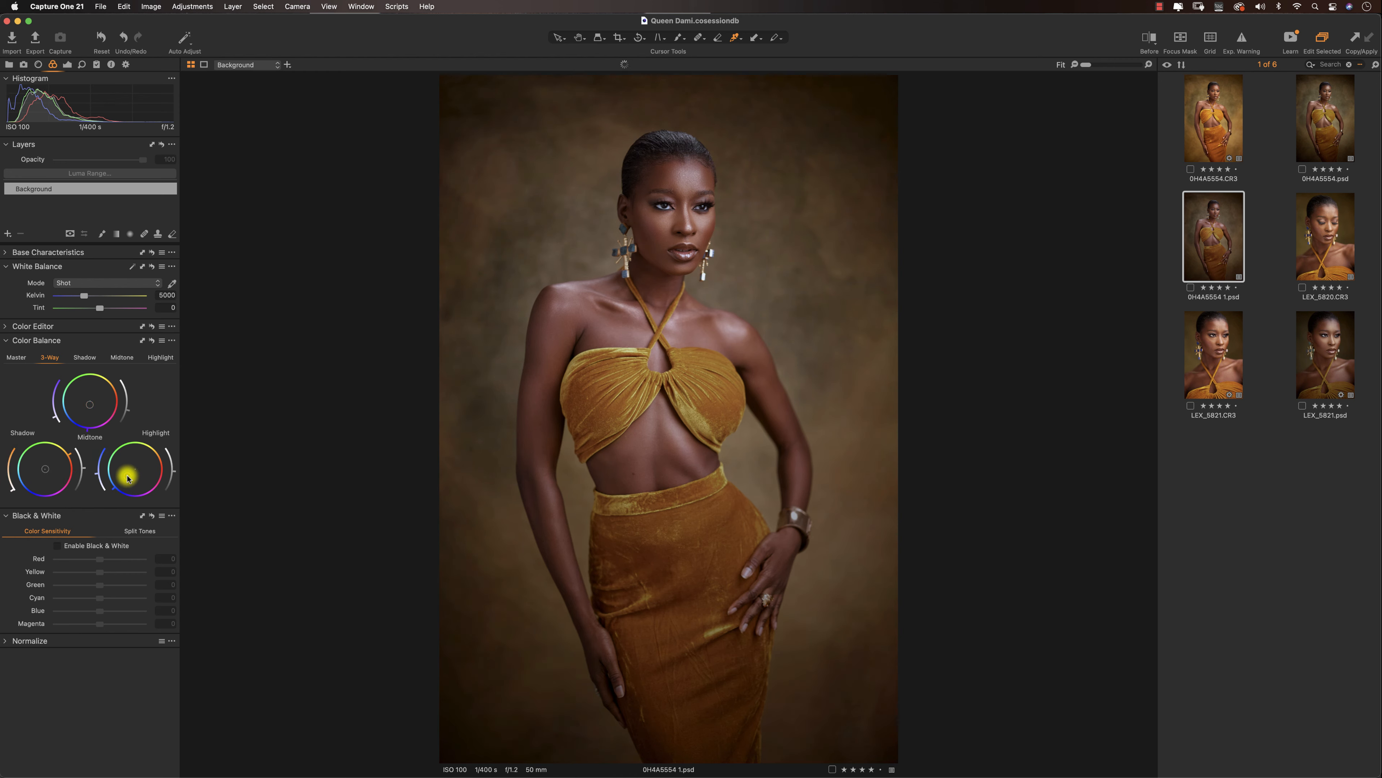
pyautogui.doubleClick(46, 468)
pyautogui.doubleClick(89, 402)
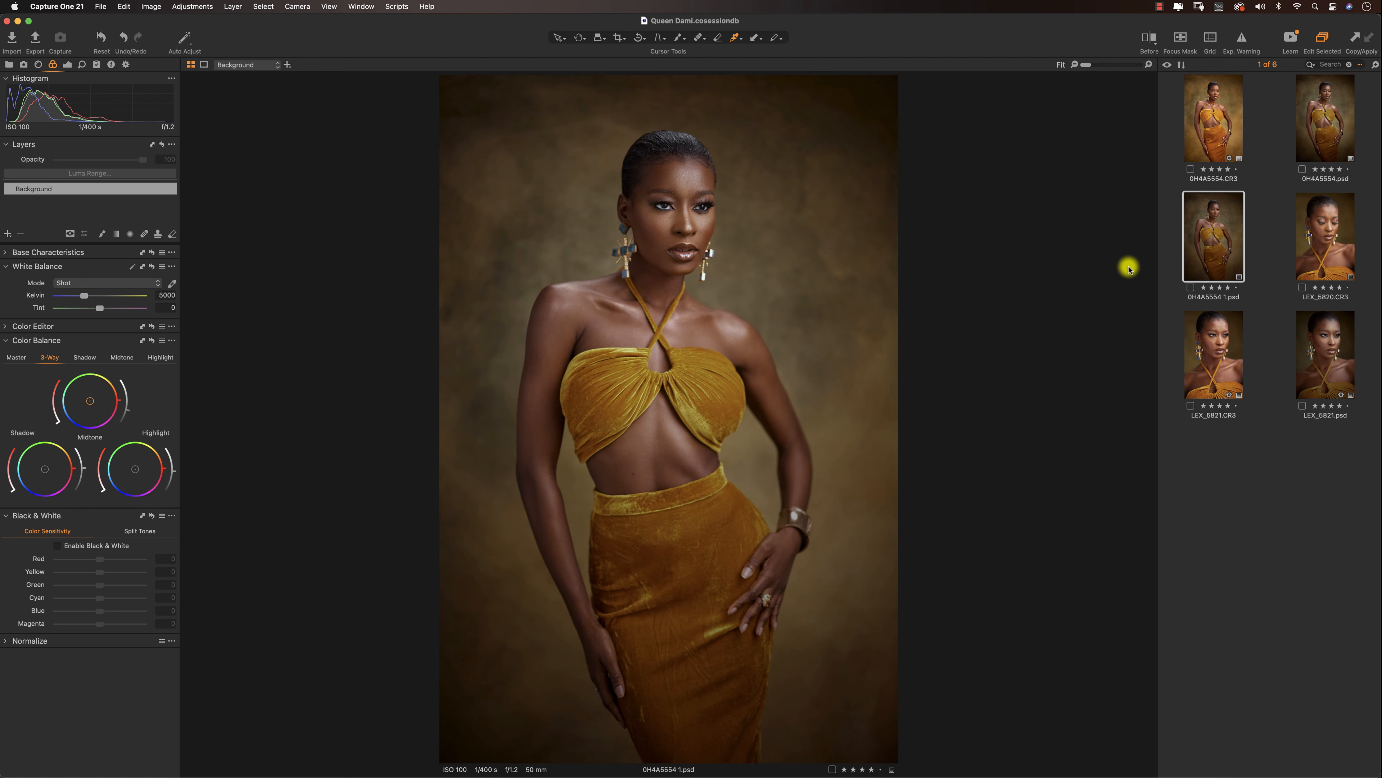
# Compare the original 0H4A5554.CR3 with the retouched 0H4A5554 1.psd, finishing with both images side by side.
pyautogui.click(1209, 120)
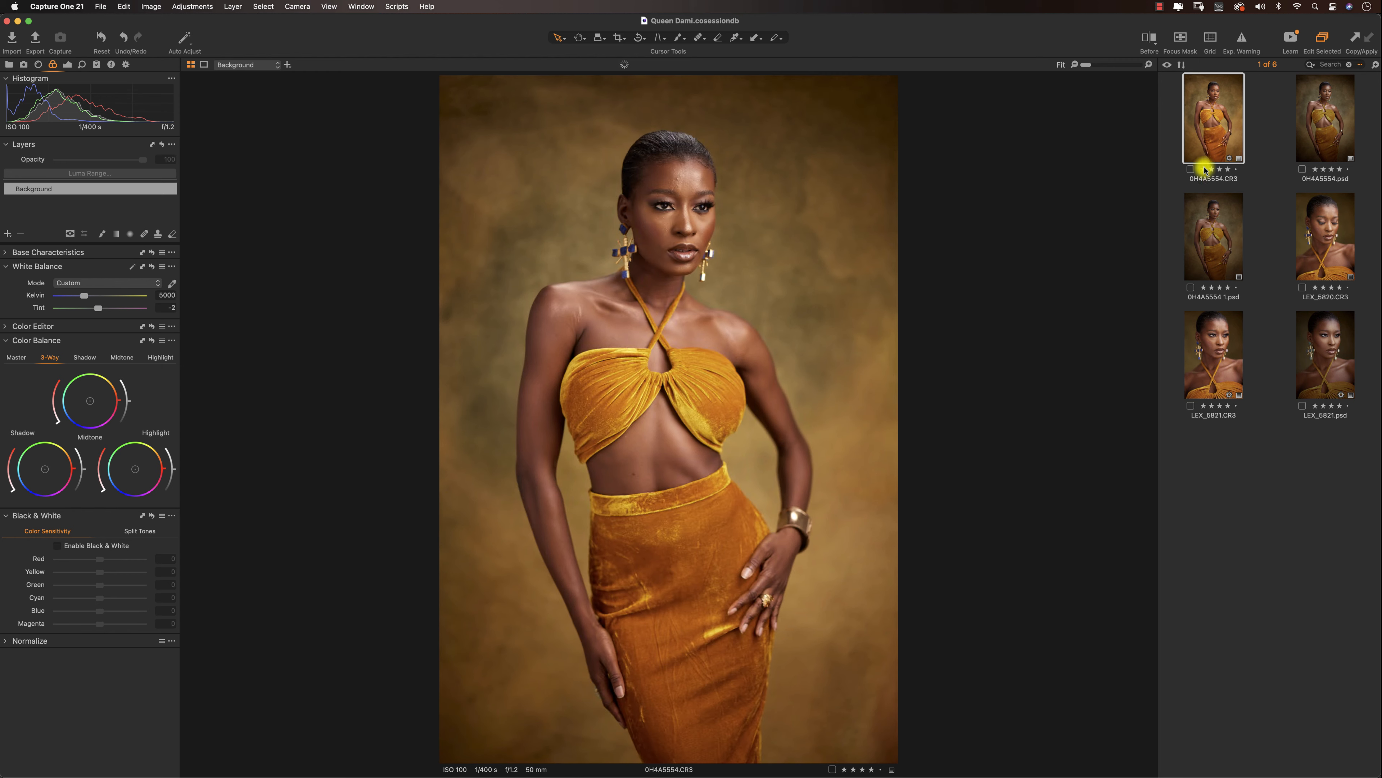
pyautogui.click(1204, 240)
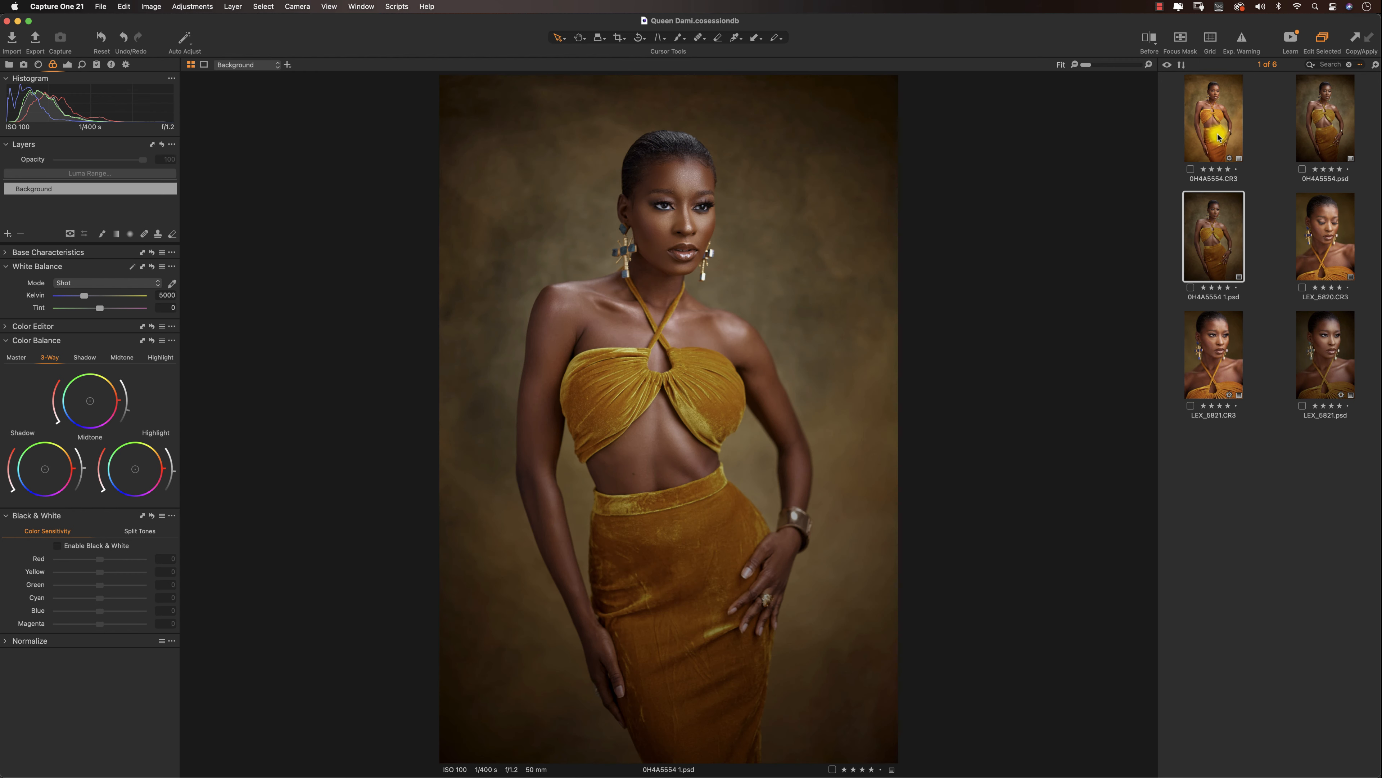
pyautogui.click(1218, 137)
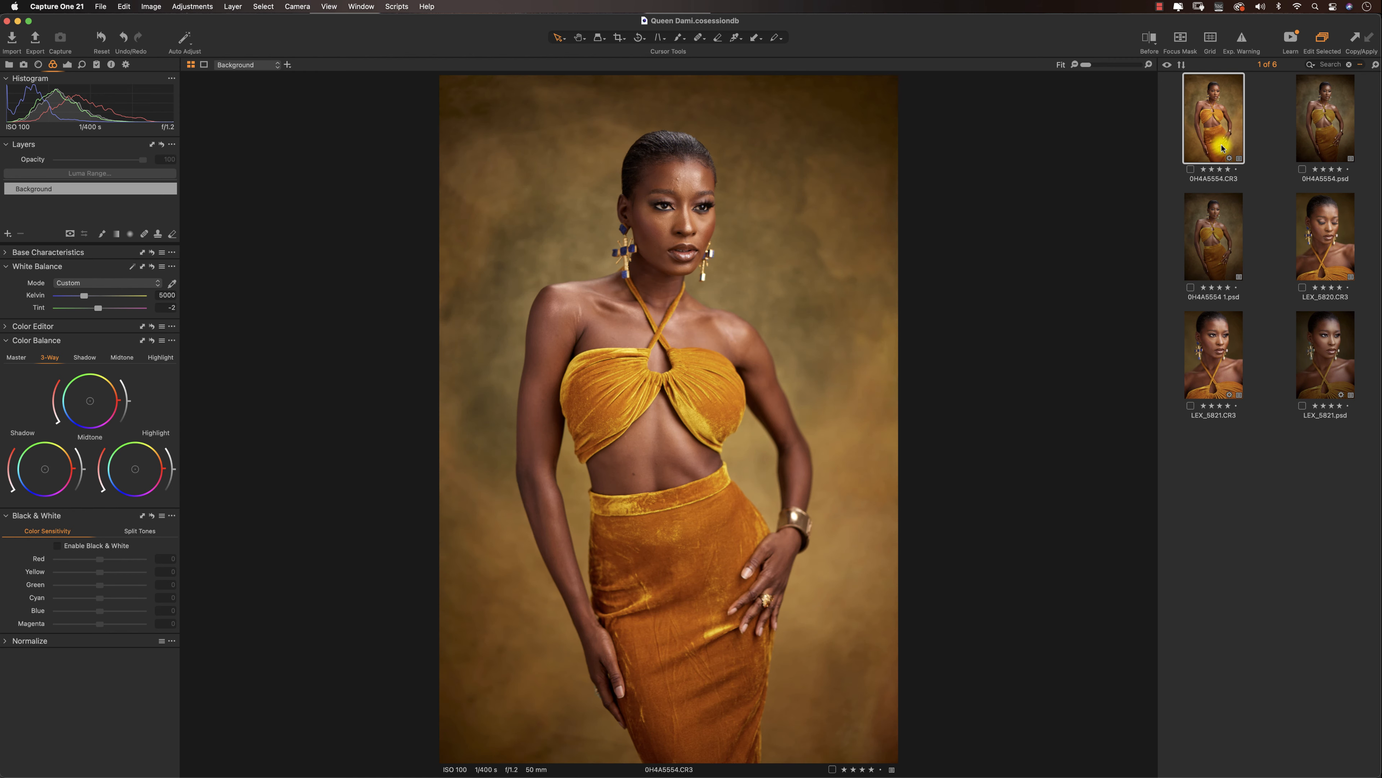
pyautogui.keyDown('super'); pyautogui.click(1217, 233); pyautogui.keyUp('super')
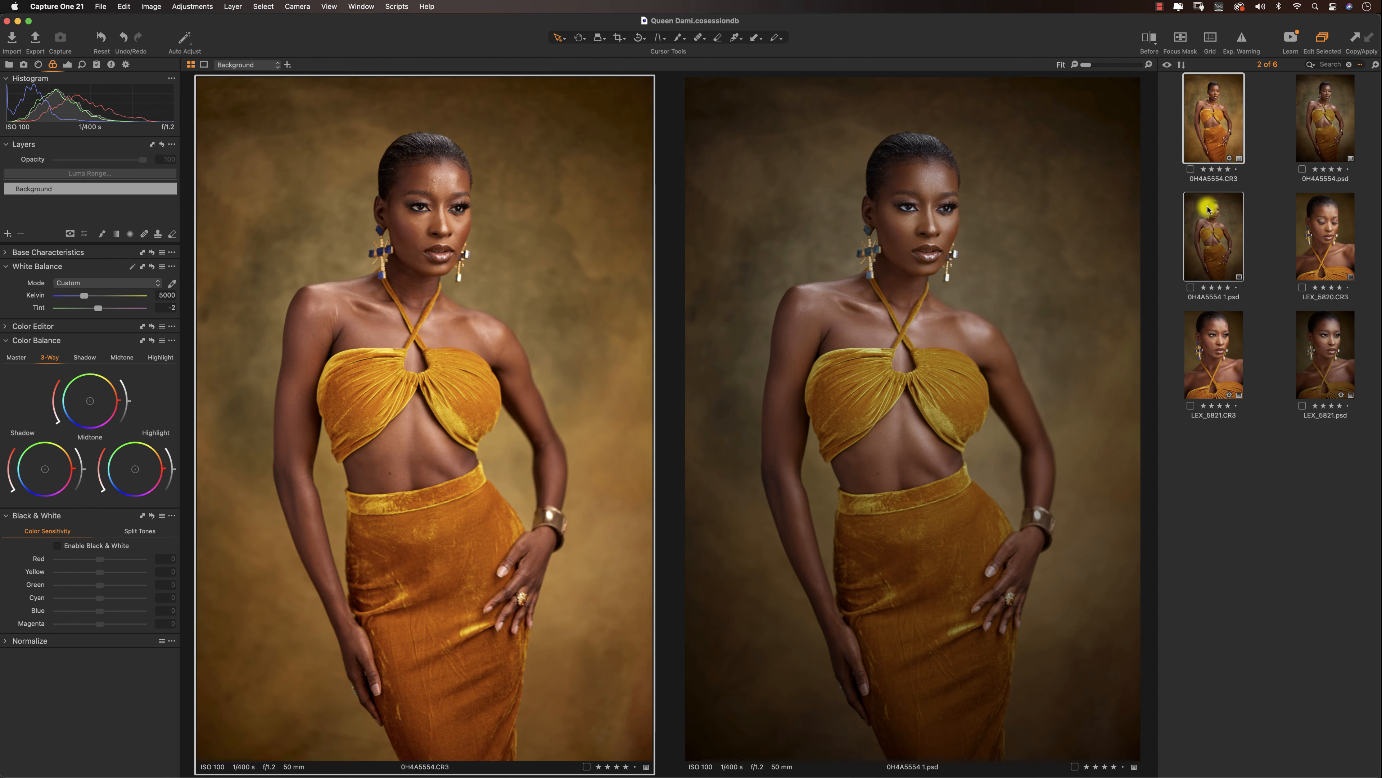